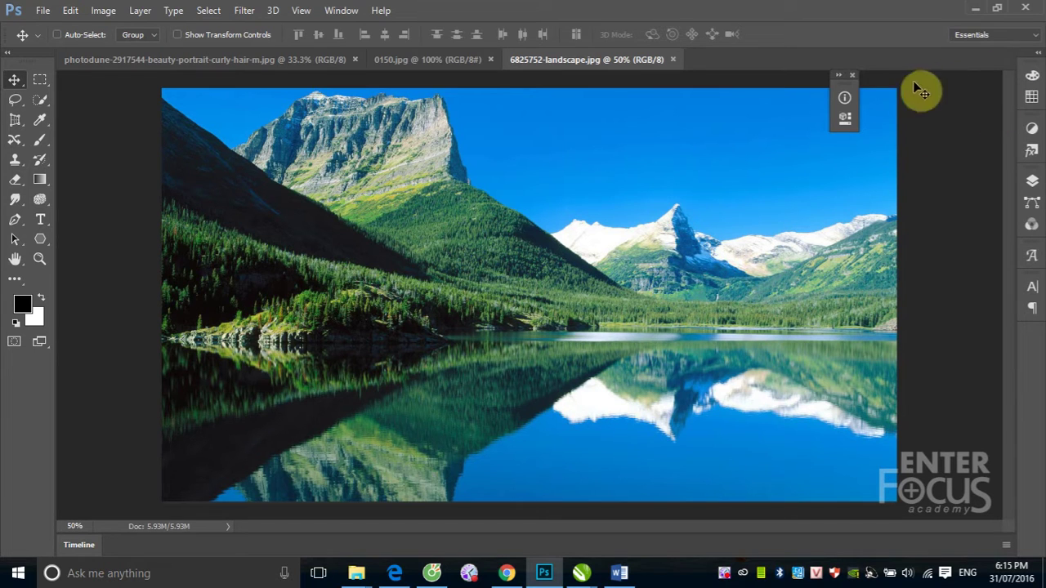
Close the floating Info panel over the landscape photo and bring up the Image menu.
left_click(855, 74)
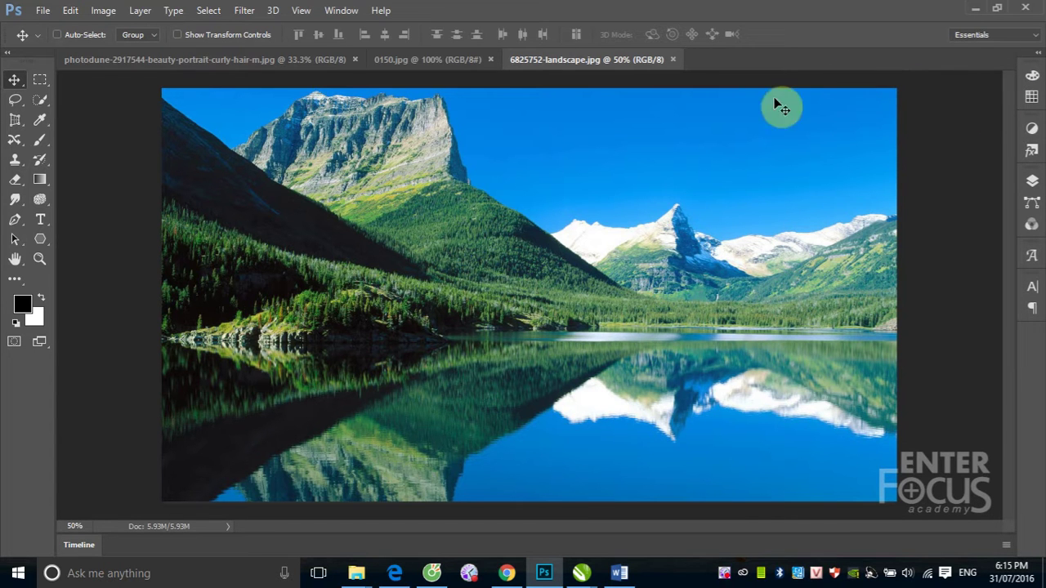
left_click(104, 10)
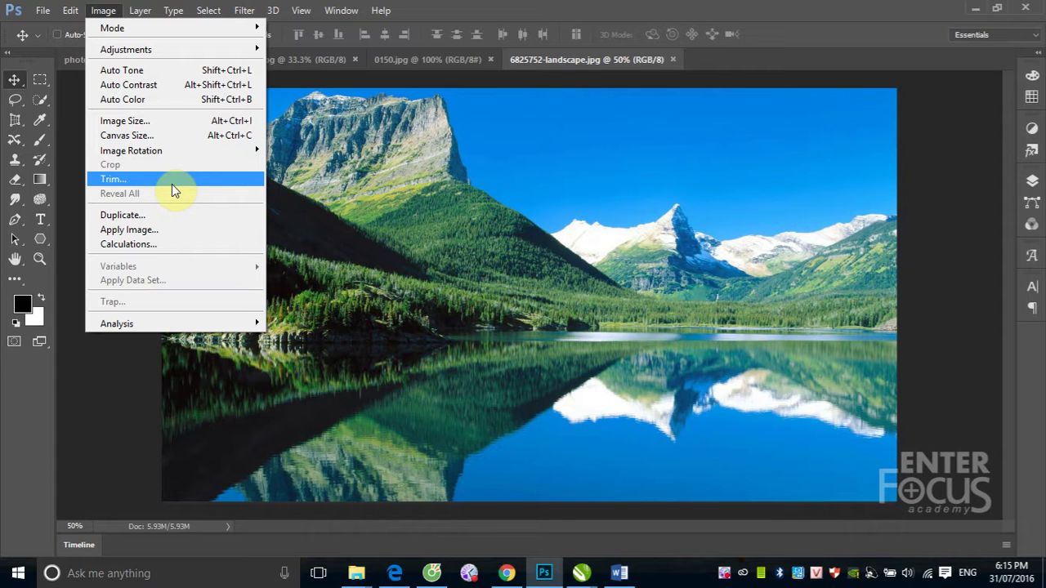
Crop the landscape to a rectangular selection over its centre.
left_click(40, 79)
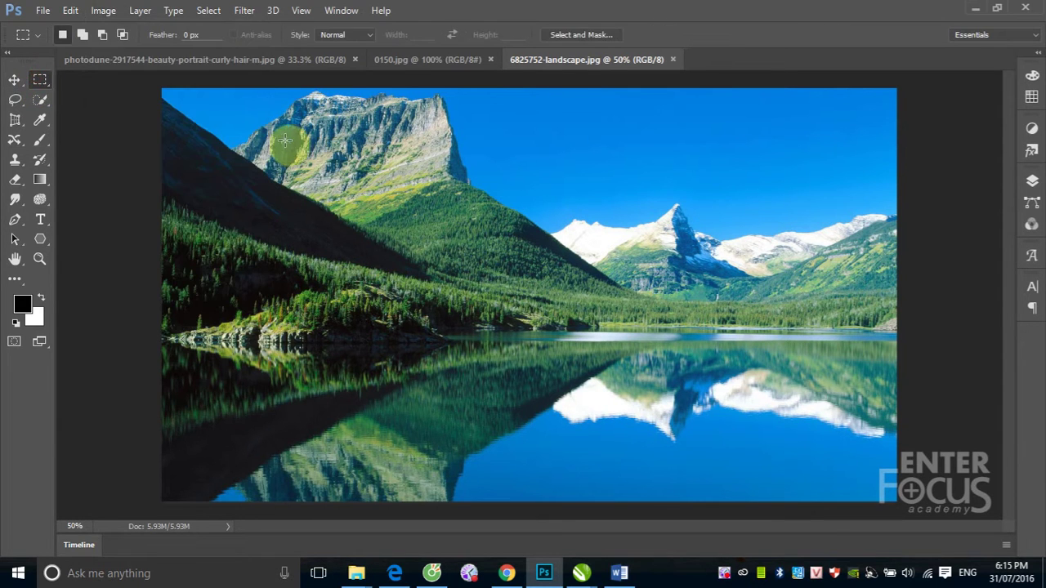
mouse_move(278, 137)
left_mouse_down()
mouse_move(782, 393)
mouse_move(778, 431)
left_mouse_up()
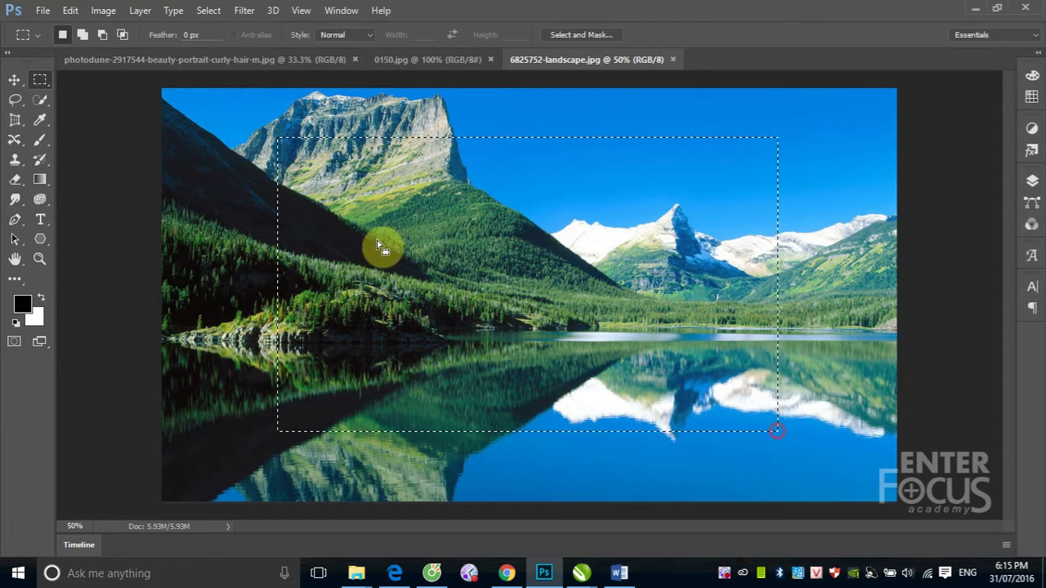
left_click(105, 12)
left_click(117, 161)
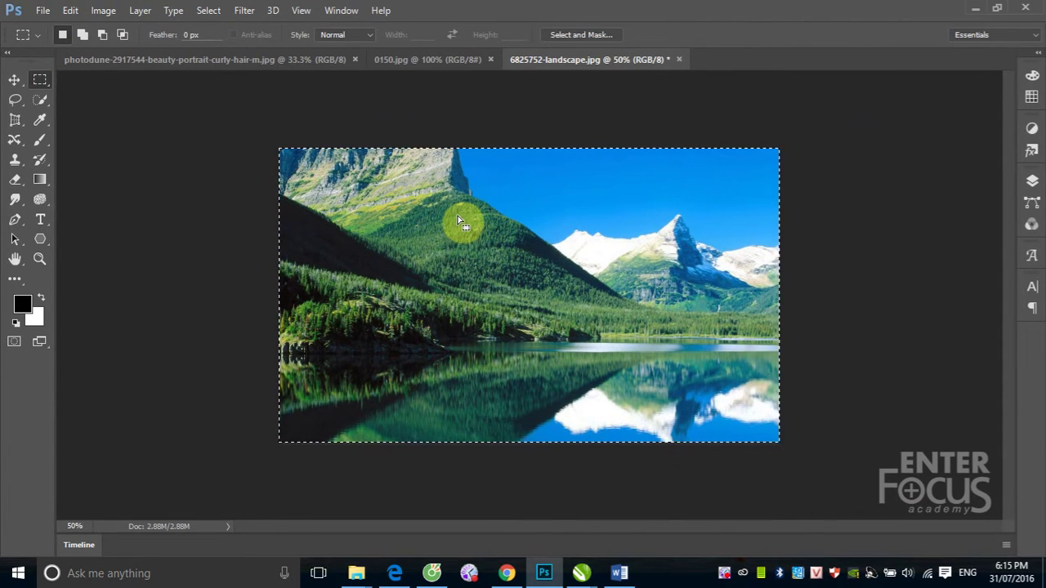
Duplicate the cropped landscape as '6825752-landscape copy' and return to the original.
left_click(103, 10)
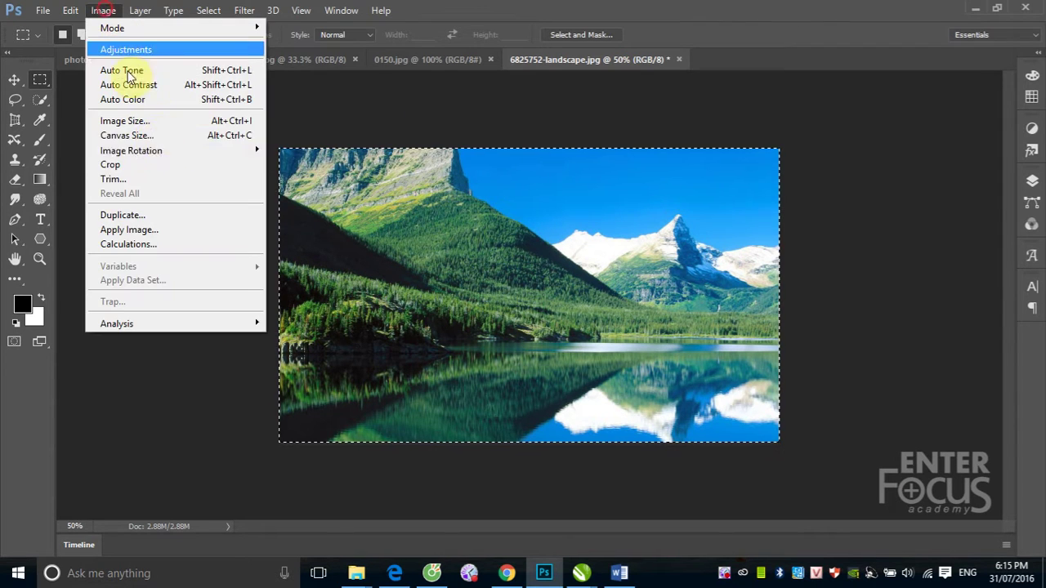
left_click(143, 219)
left_click(654, 194)
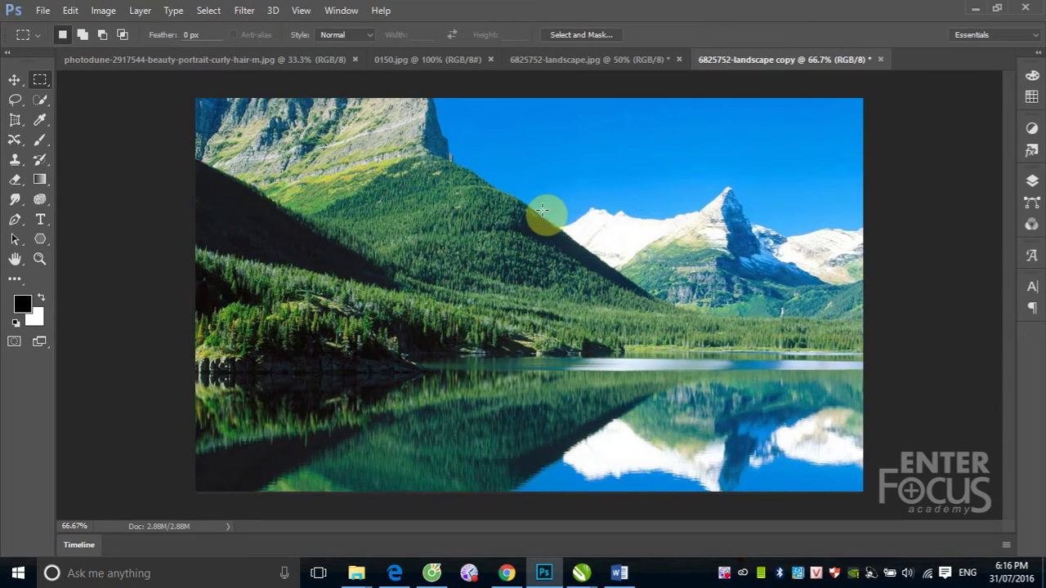
left_click(581, 59)
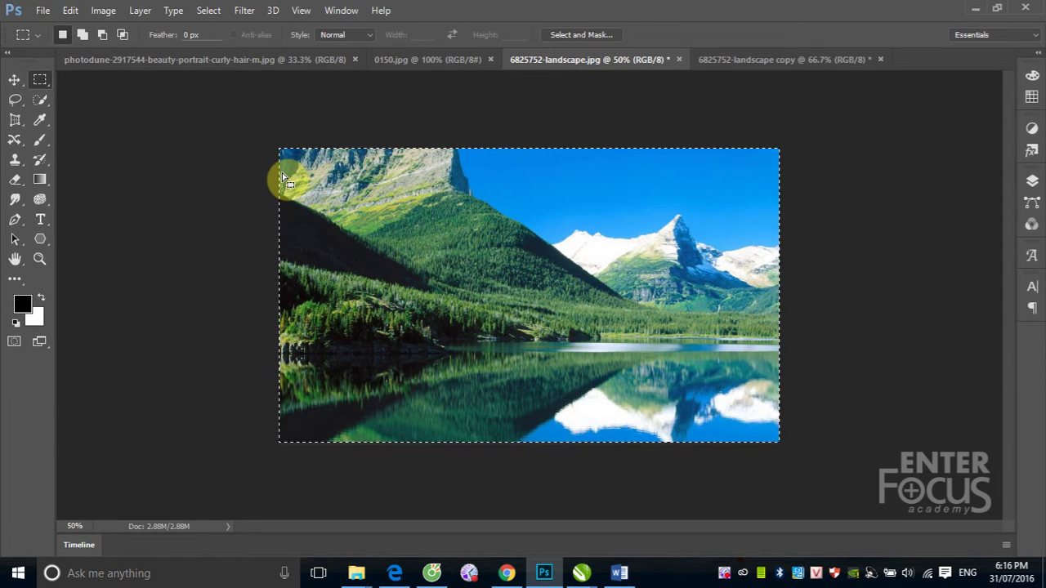
Select an inner rectangle of the landscape and invert the selection to target the border.
left_click(324, 196)
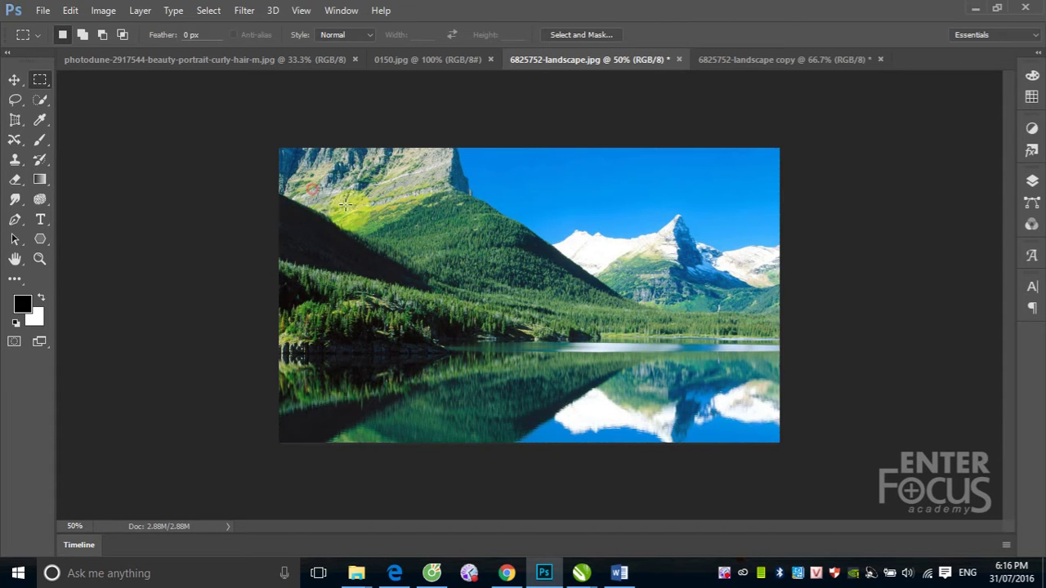
left_click_drag(324, 196, 745, 406)
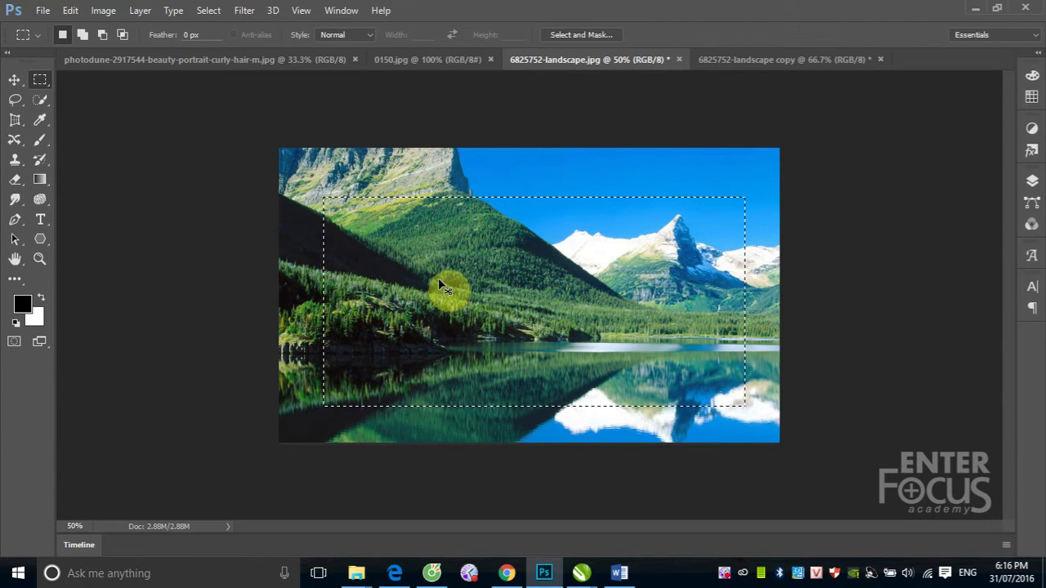
key("ctrl+shift+i")
key("i")
key("shift+F5")
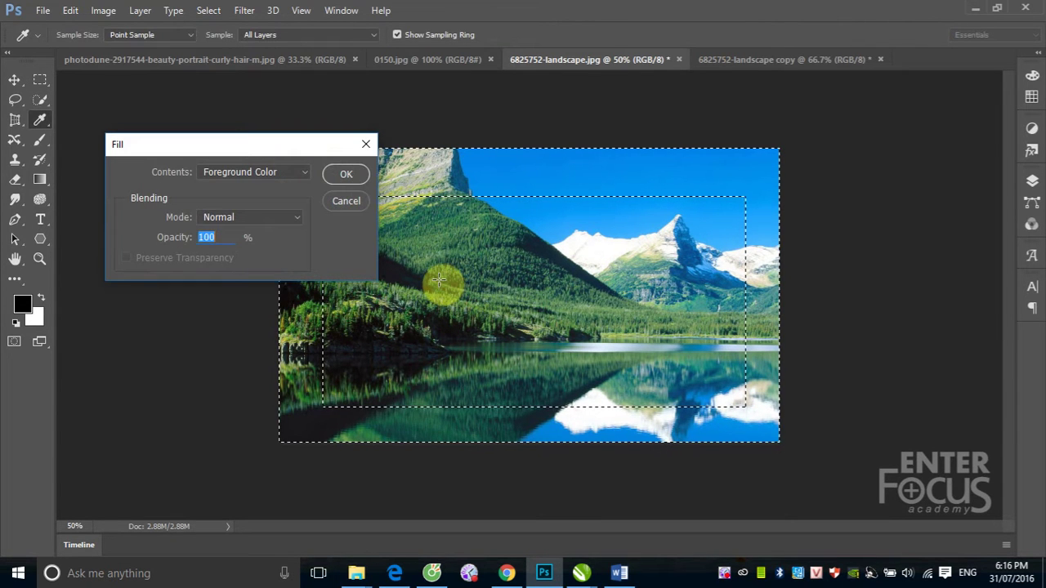
key("m")
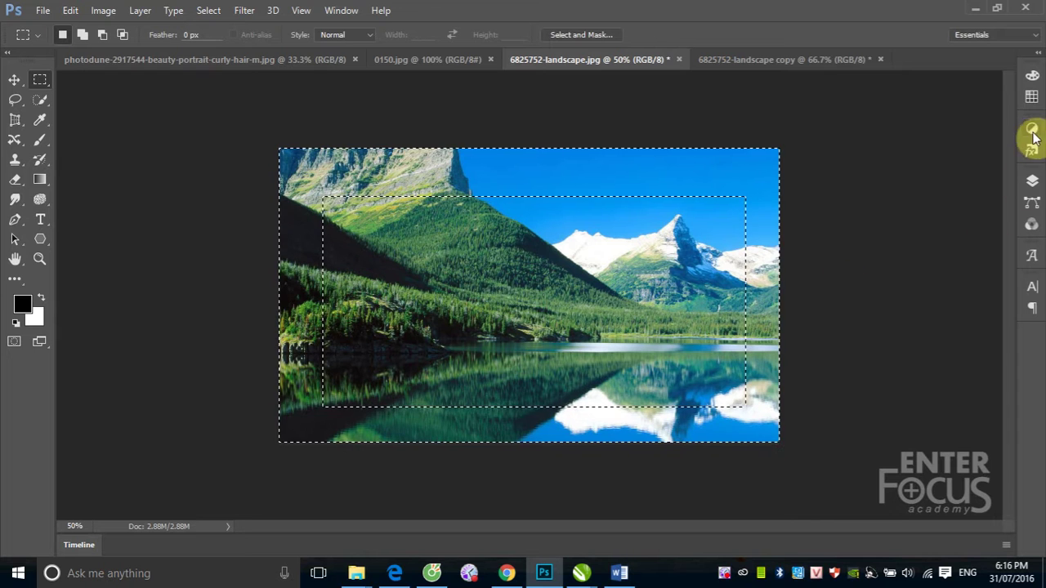
Convert the Background to Layer 0 and delete the border, leaving transparency.
left_click(1032, 181)
double_click(942, 201)
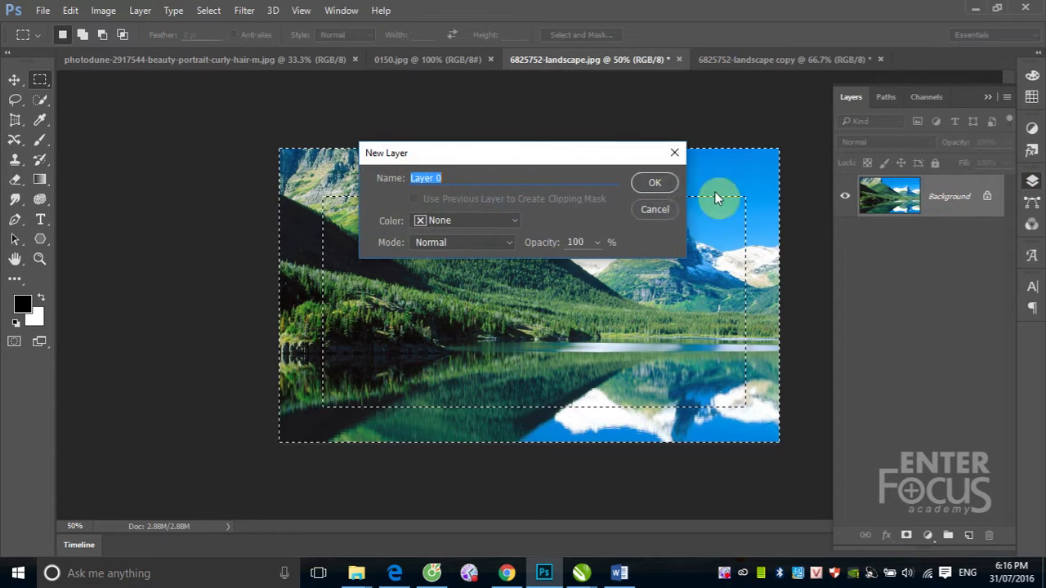
left_click(666, 188)
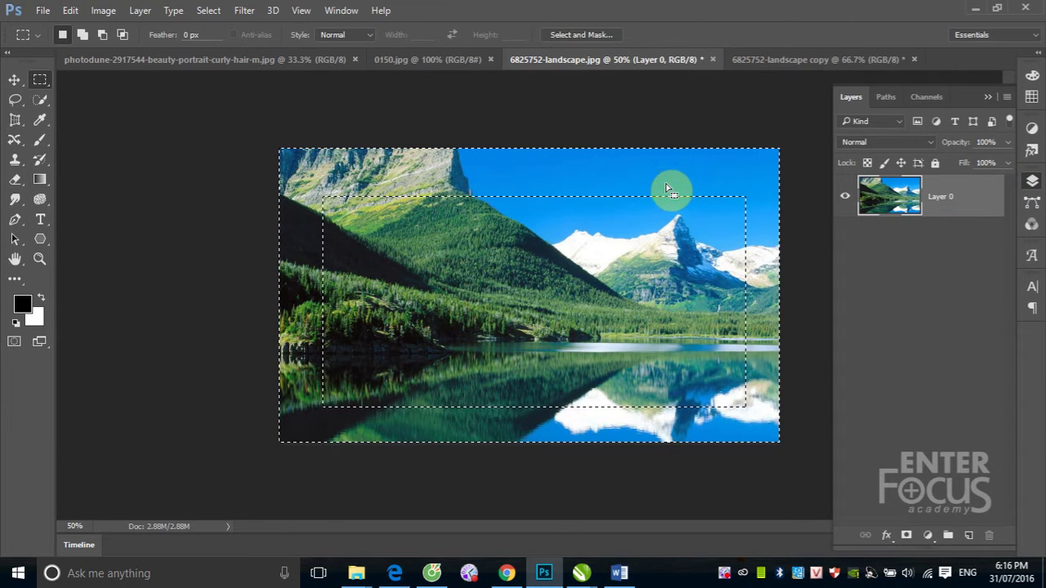
key("Delete")
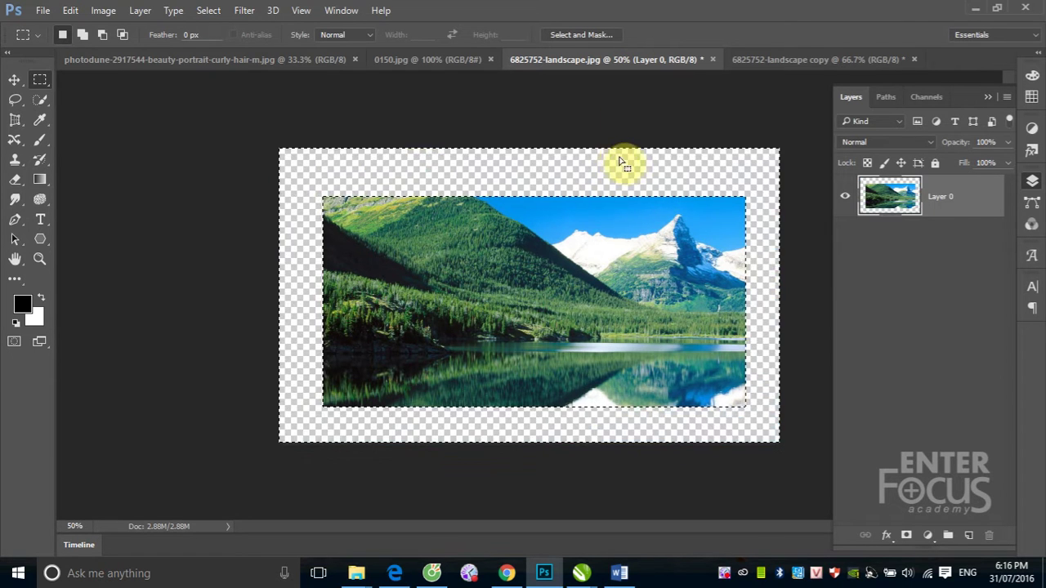
left_click(499, 211)
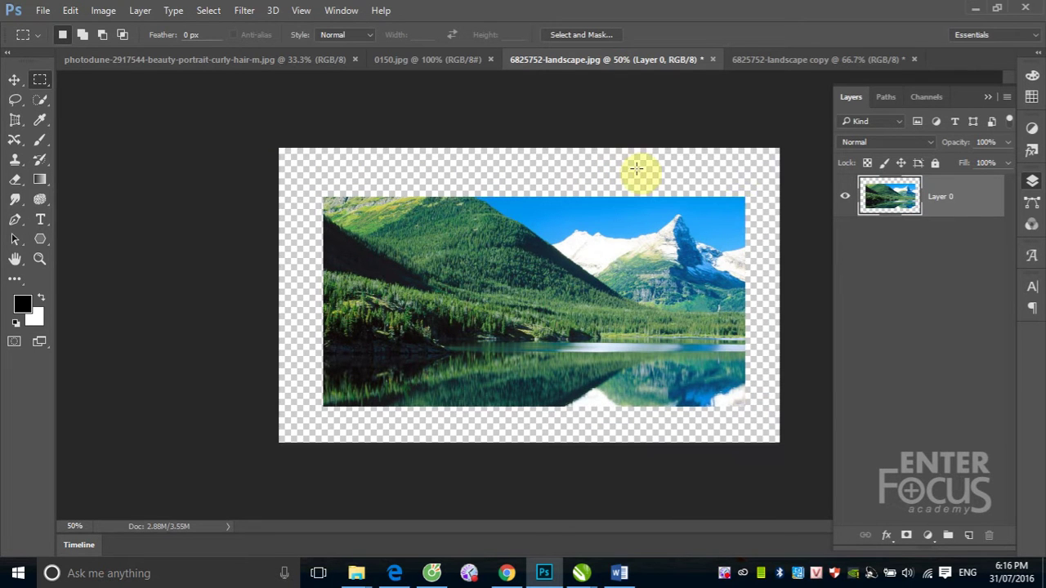
Trim transparent pixels from all four sides of the Layer 0 landscape.
left_click(102, 11)
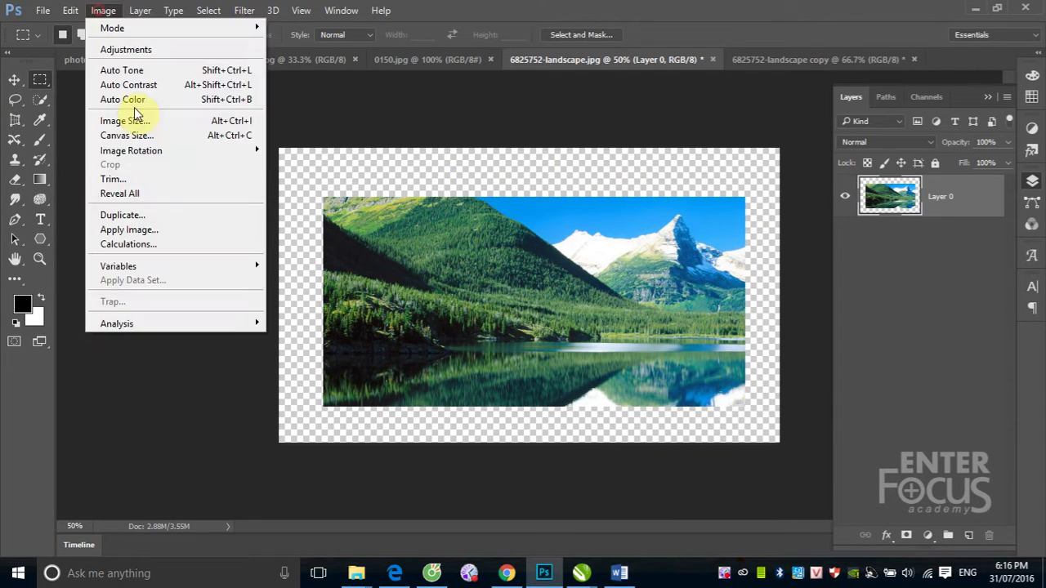
left_click(161, 180)
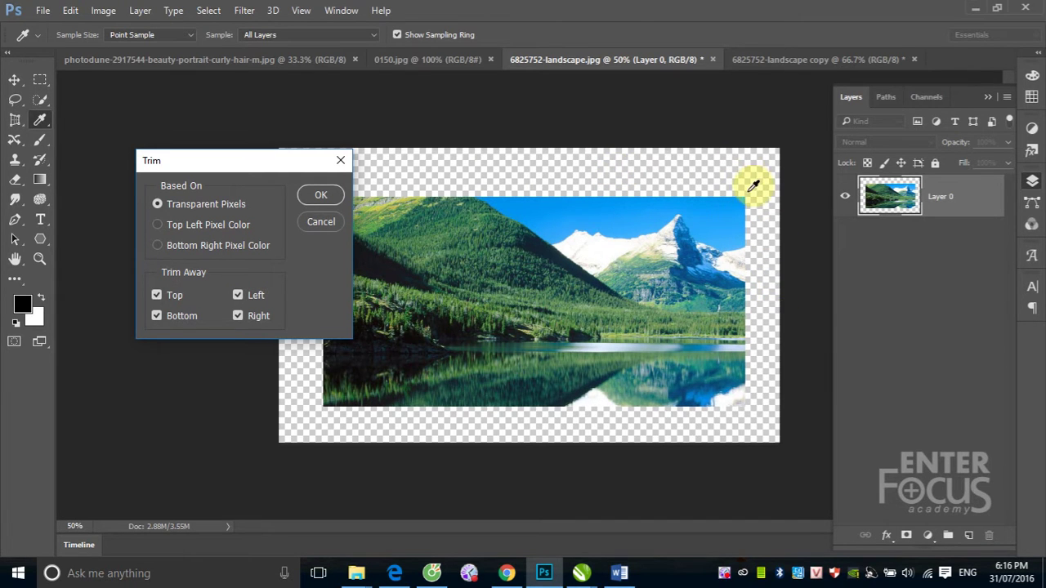
left_click(321, 198)
key("m")
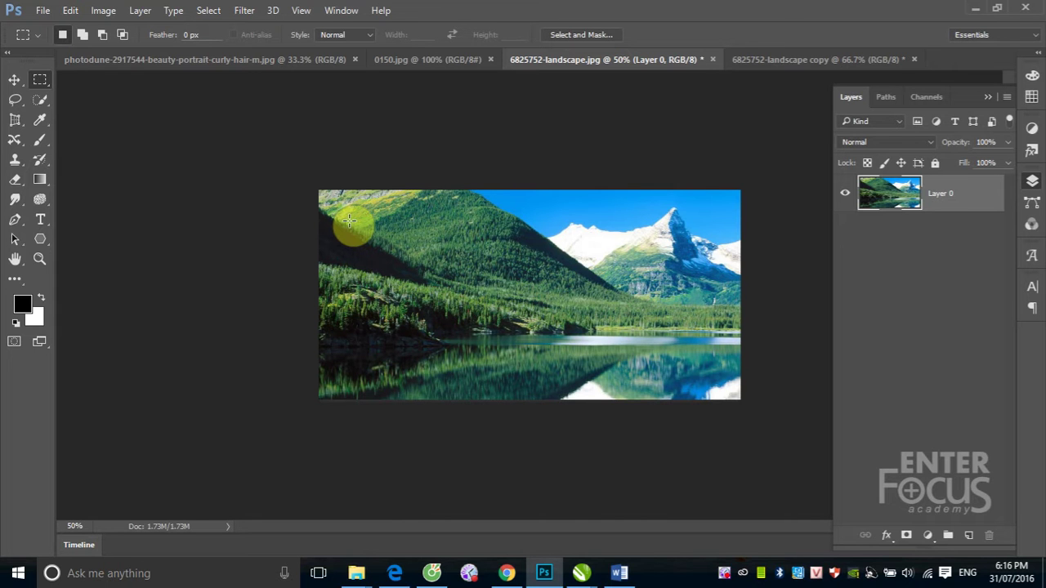
left_click(109, 9)
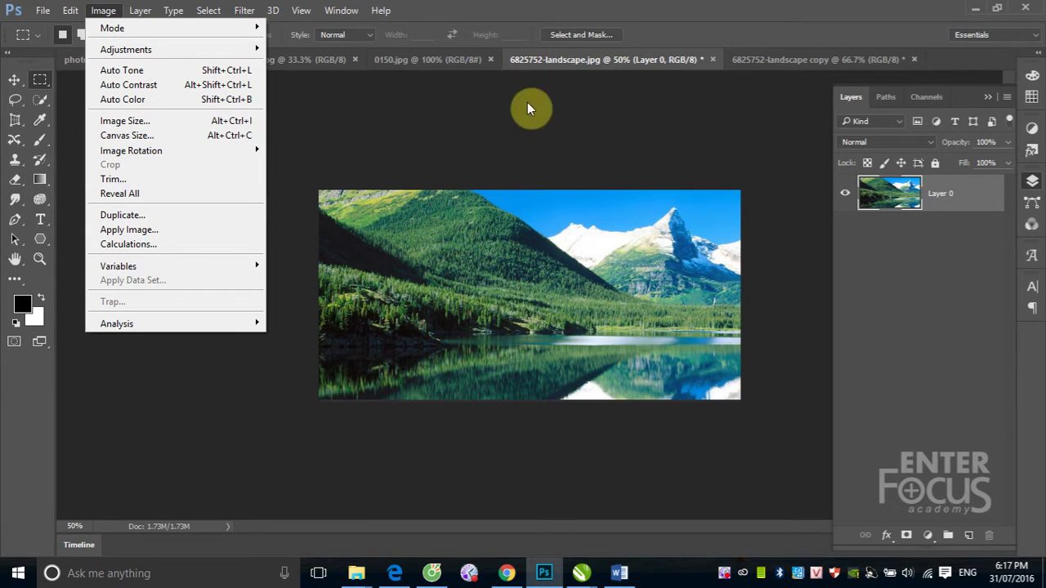
Close the landscape and its copy without saving changes.
left_click(714, 59)
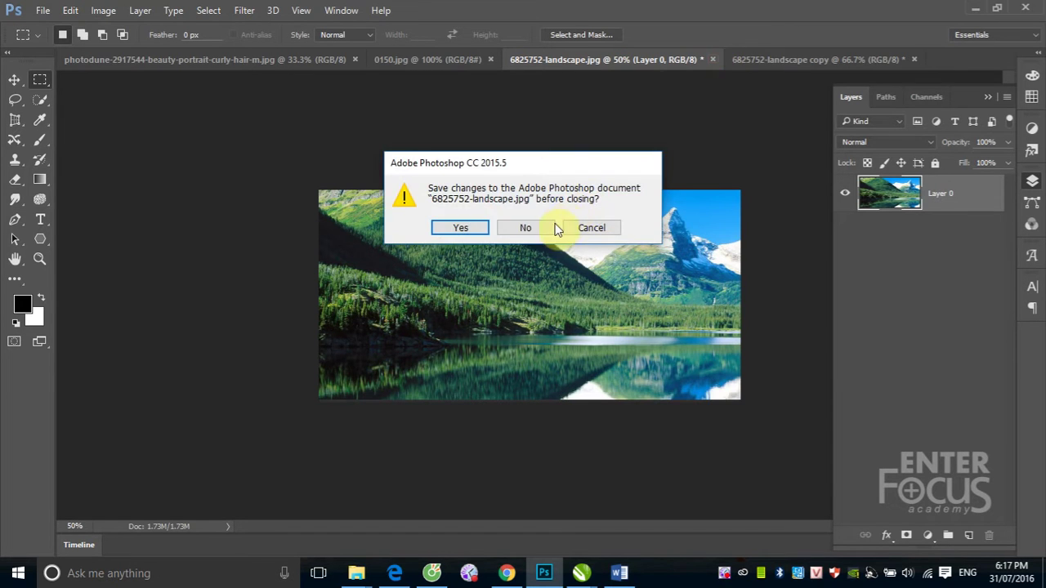
left_click(528, 227)
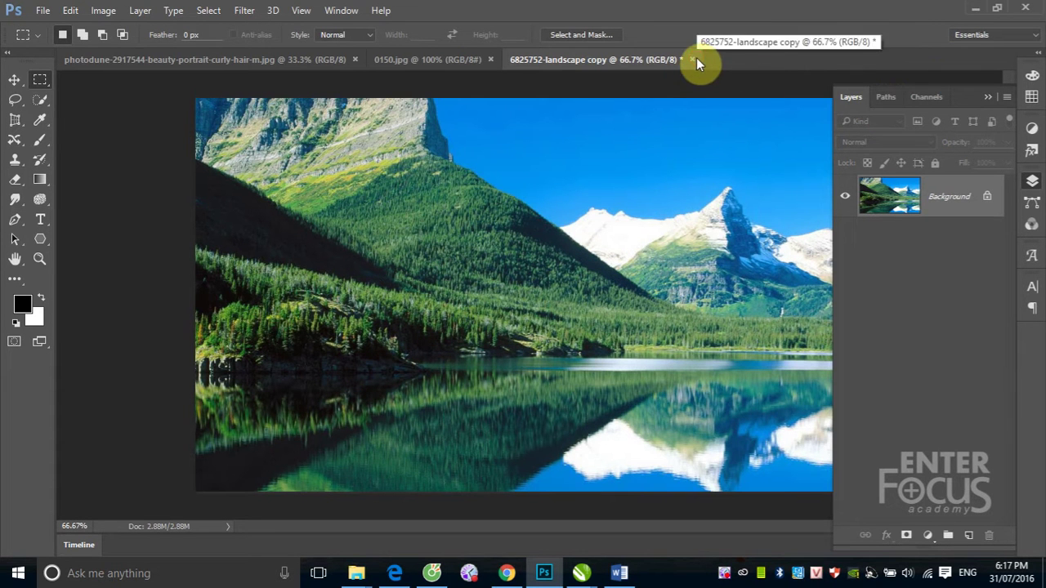
left_click(693, 59)
left_click(538, 226)
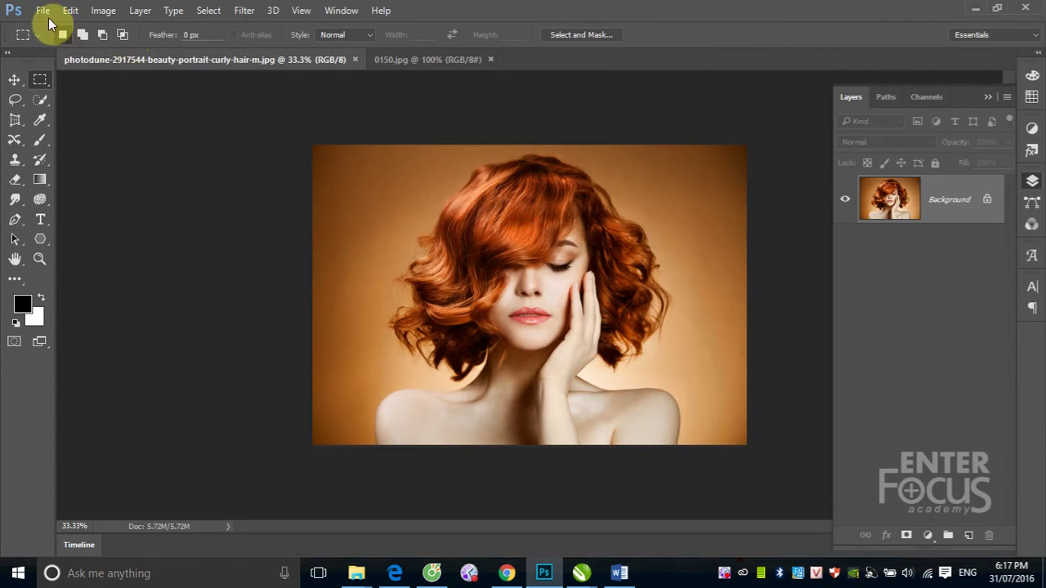
Start File > Open and browse into 003_PR > 003_ITPlus > Resource > 002_Bai_tap.
left_click(42, 10)
left_click(74, 43)
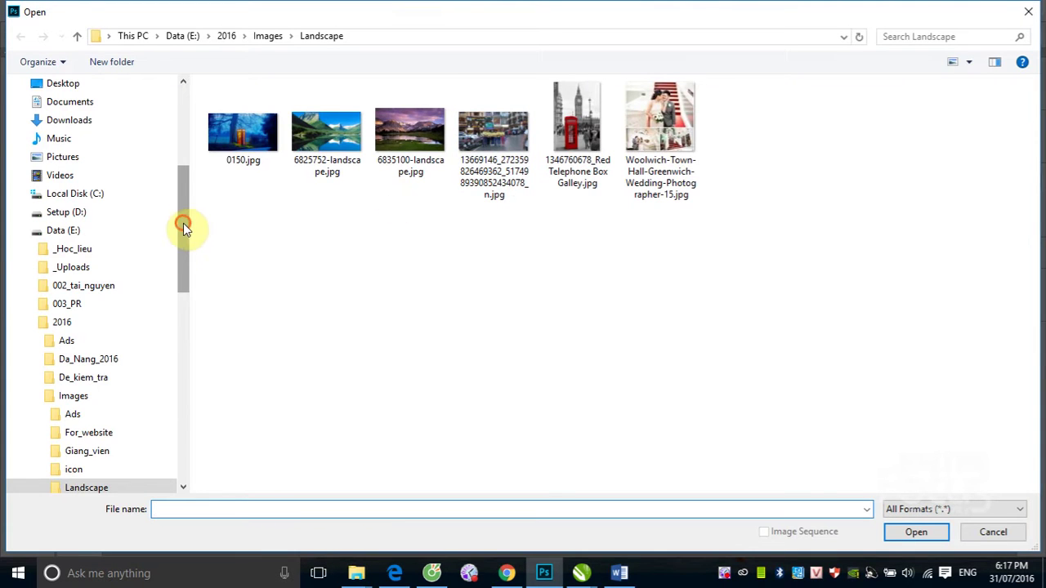
mouse_move(183, 223)
left_mouse_down()
mouse_move(193, 401)
mouse_move(175, 416)
mouse_move(190, 189)
left_mouse_up()
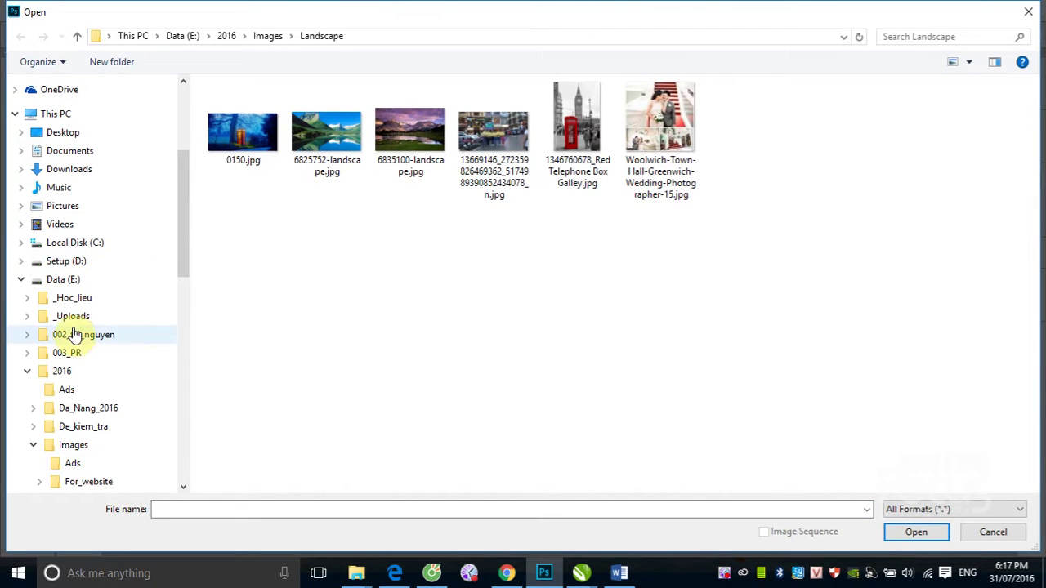
left_click(67, 353)
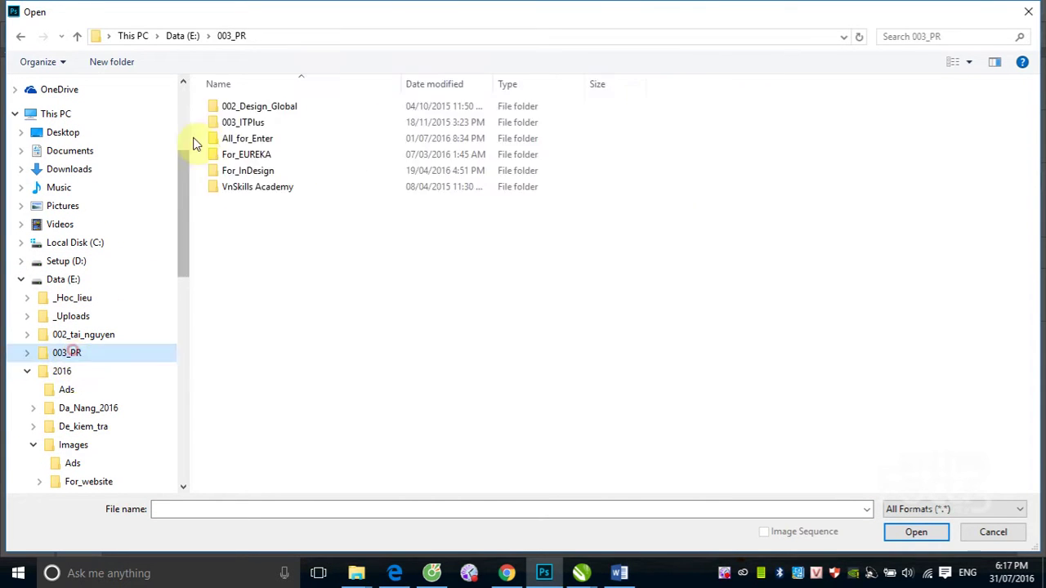
left_click(233, 124)
double_click(233, 125)
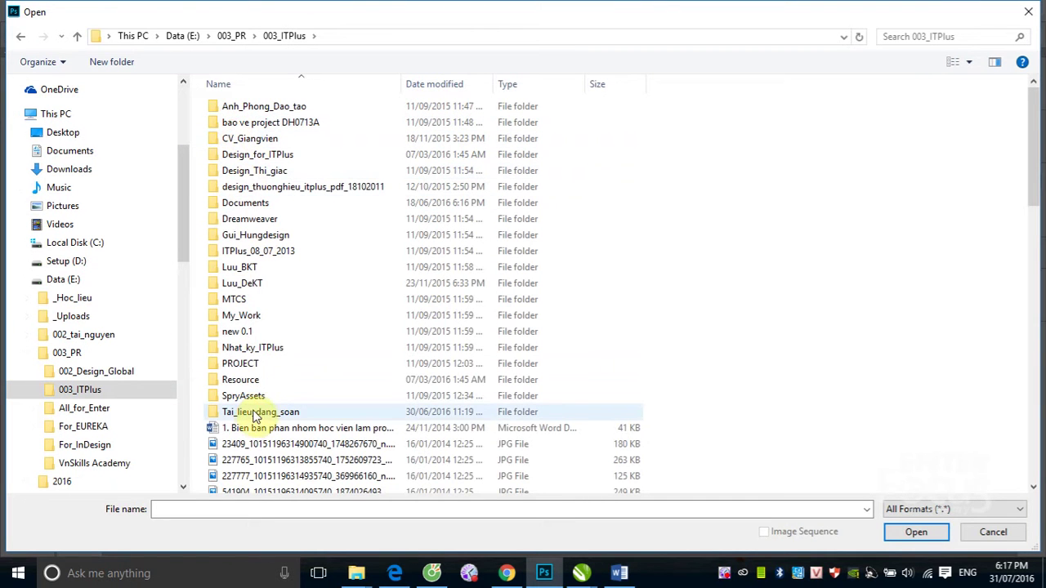
double_click(245, 381)
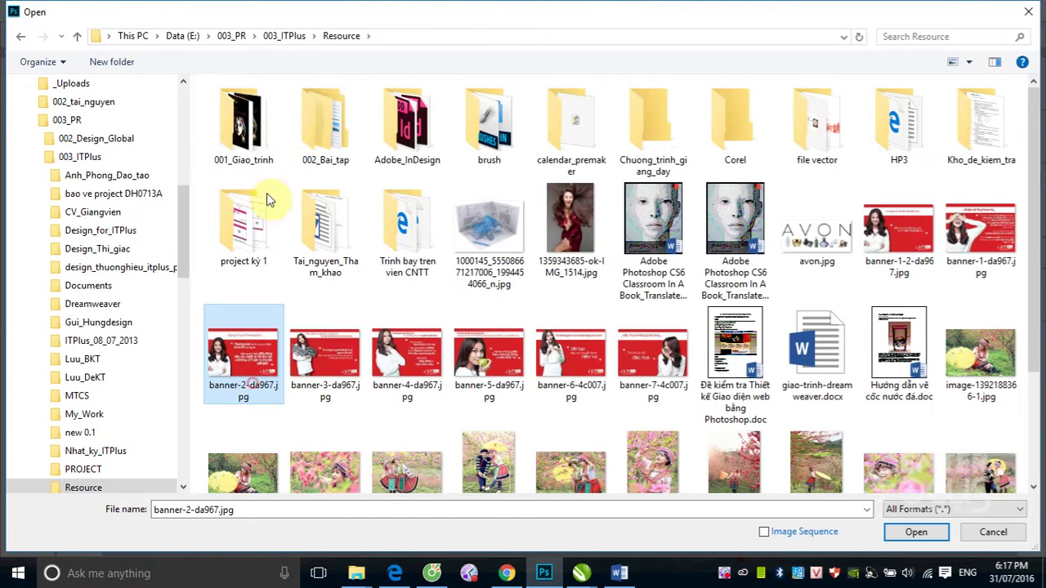
double_click(338, 121)
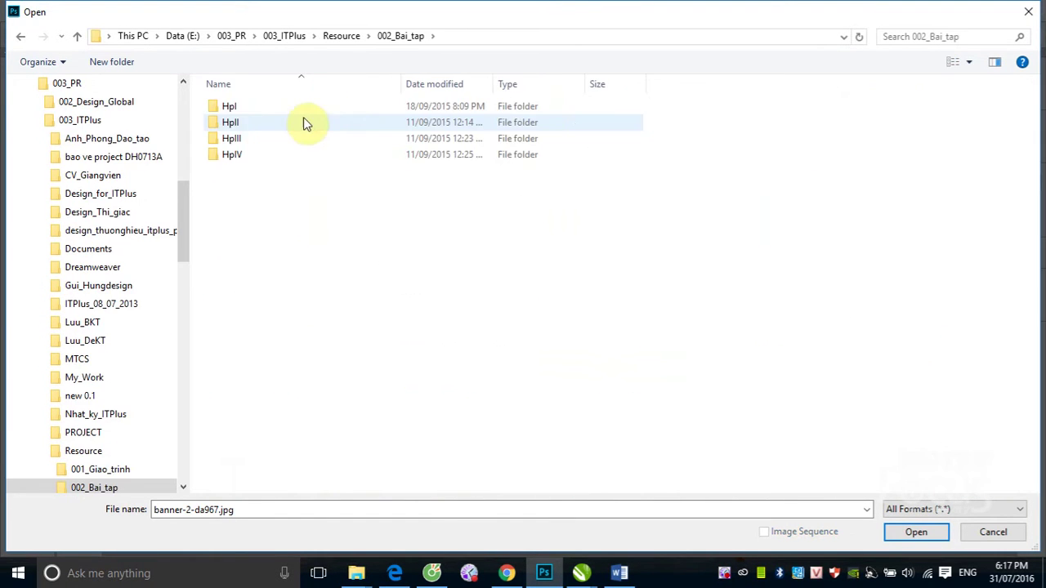
Navigate through Hpl > BT_Photoshop > Lesson_001 and open FINAL.PSD.
double_click(227, 107)
left_click(245, 175)
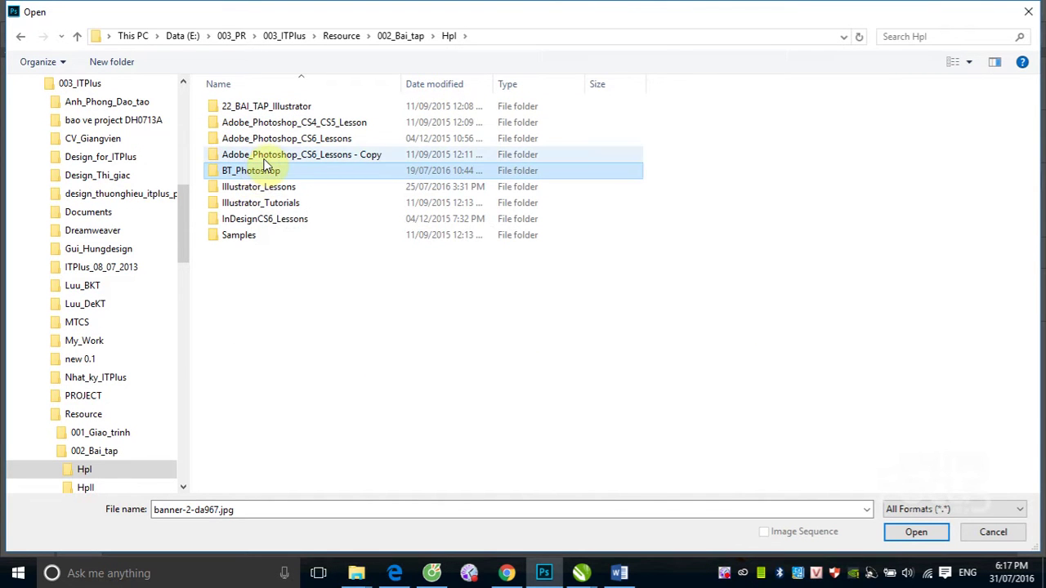
double_click(268, 140)
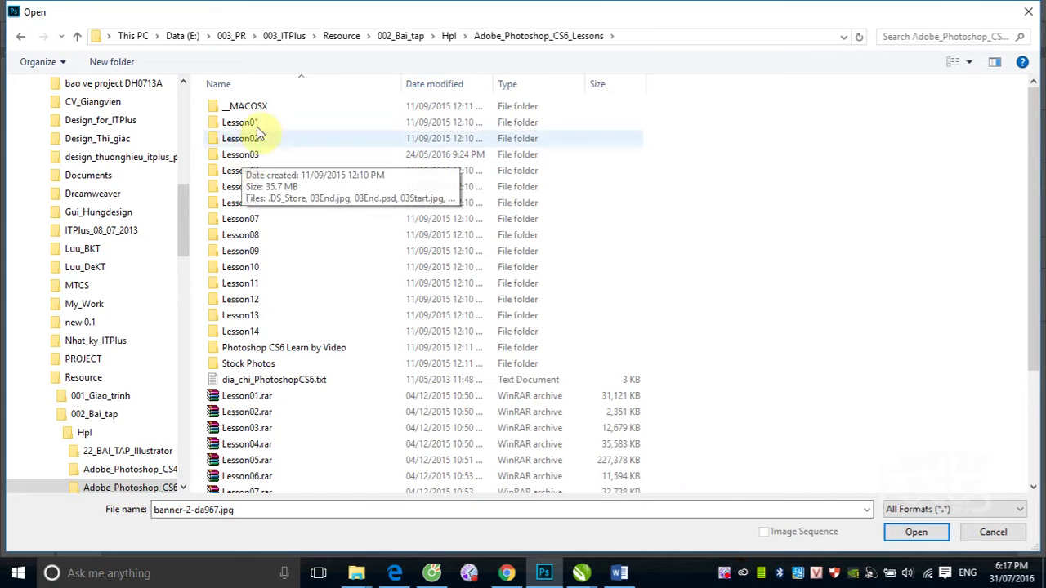
left_click(22, 36)
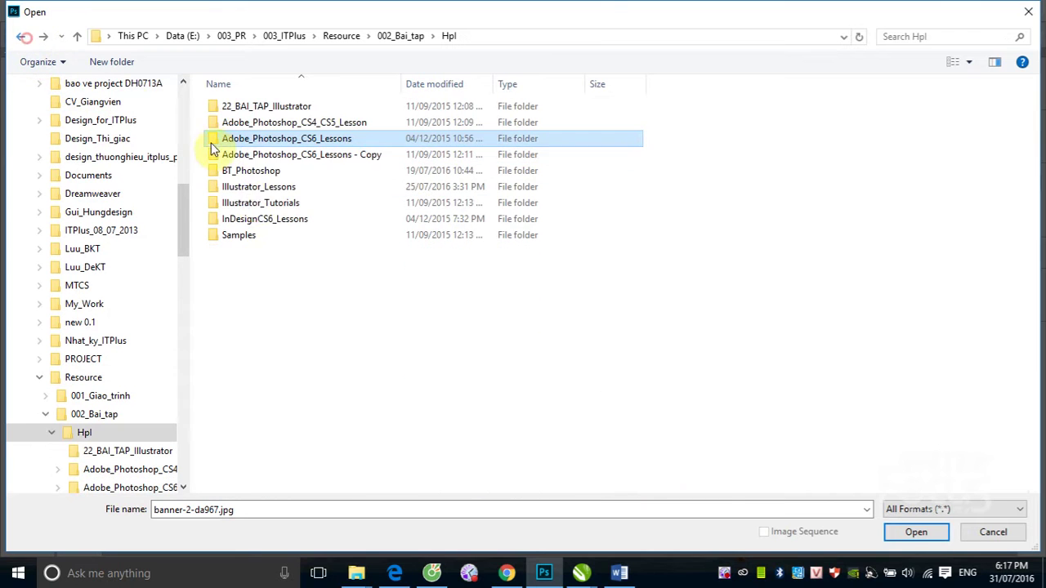
double_click(255, 172)
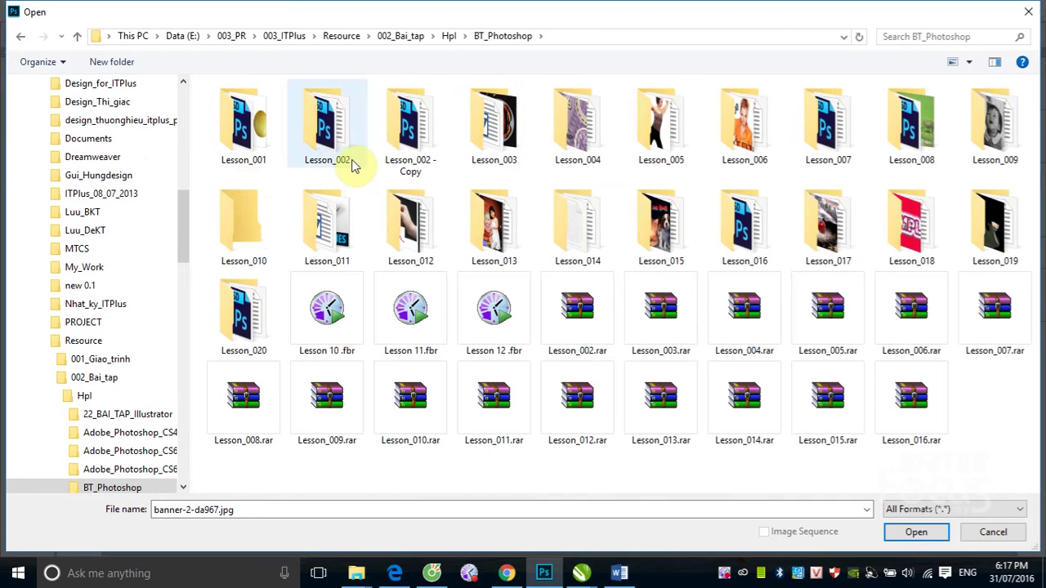
double_click(255, 135)
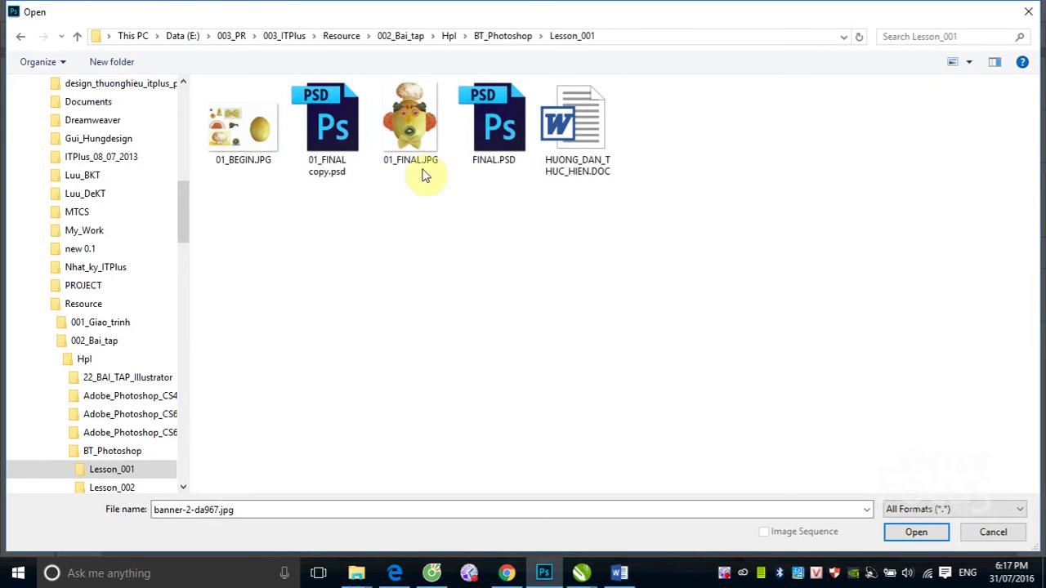
left_click(497, 134)
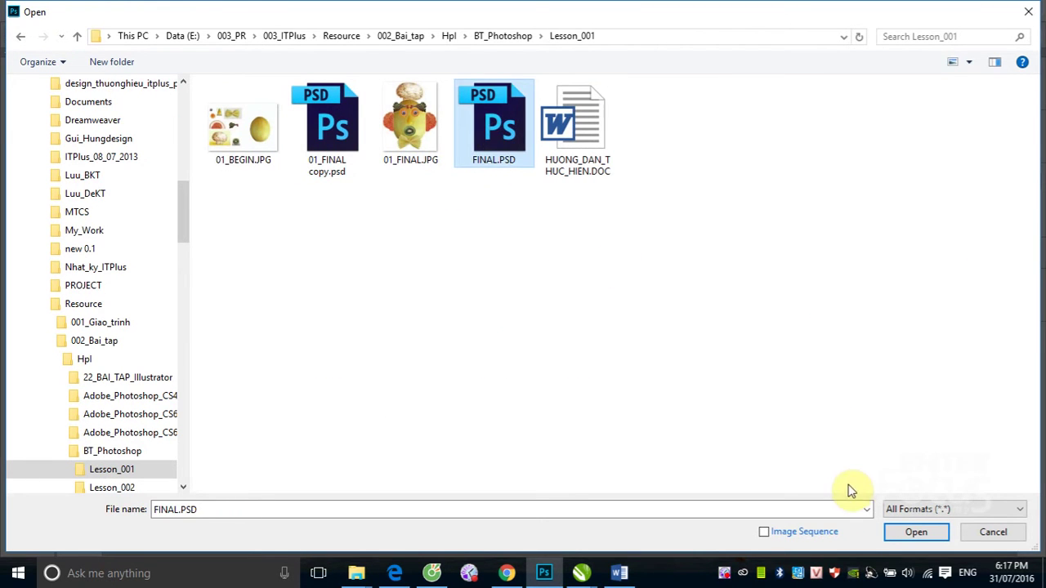
left_click(909, 533)
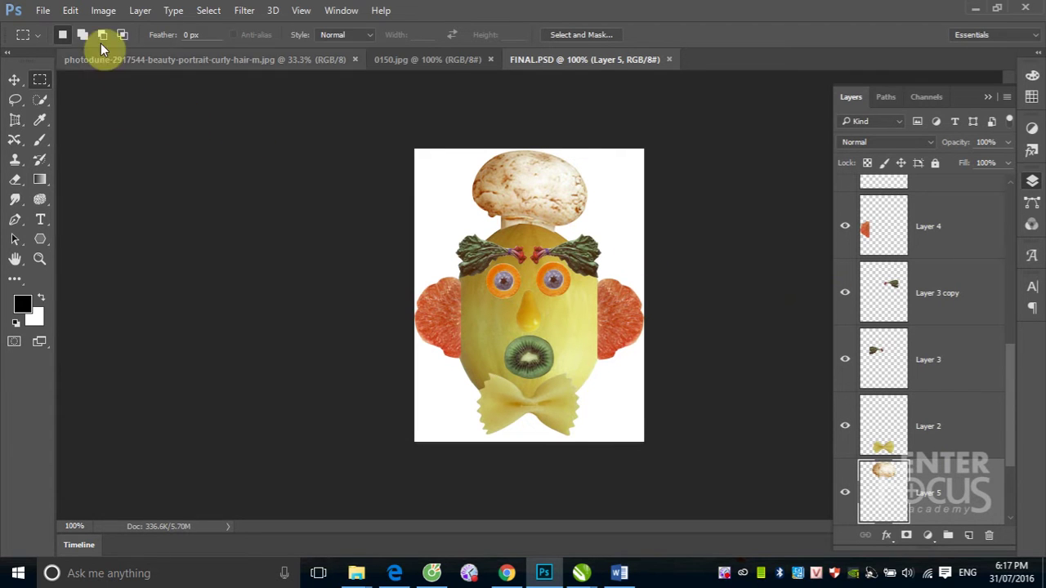
left_click(71, 11)
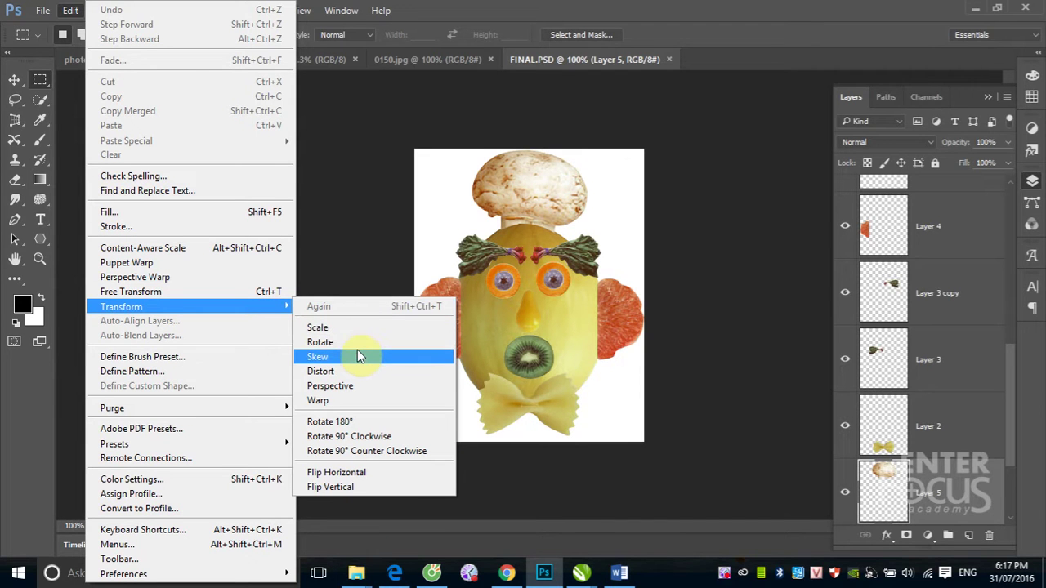
mouse_move(121, 306)
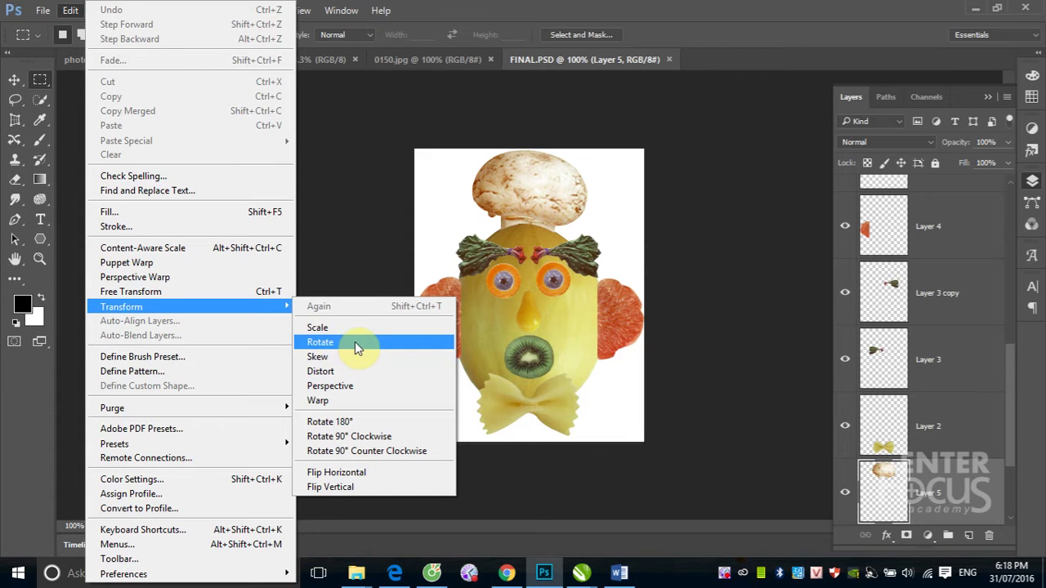
left_click(354, 342)
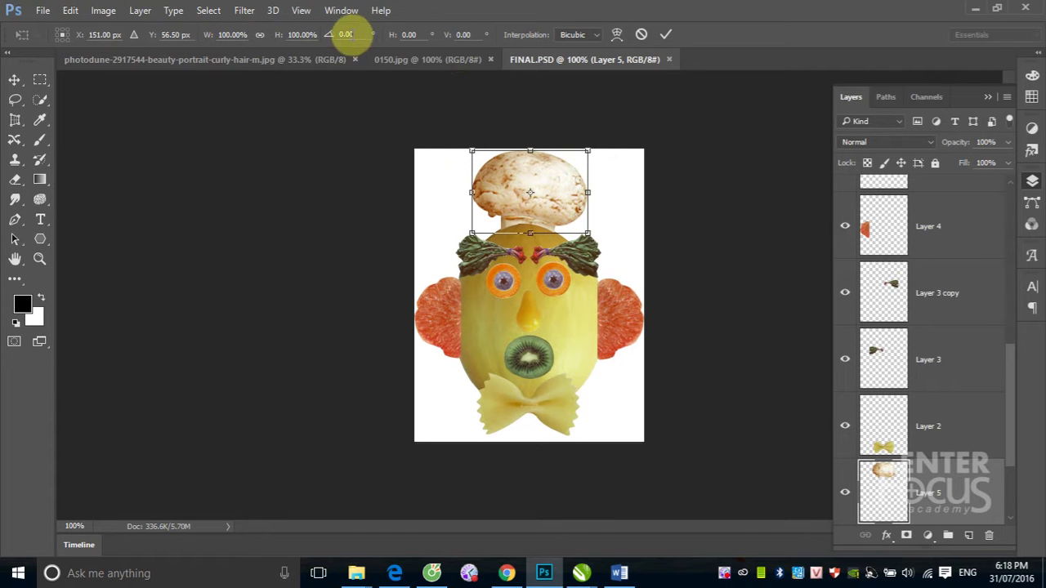
type("0.3")
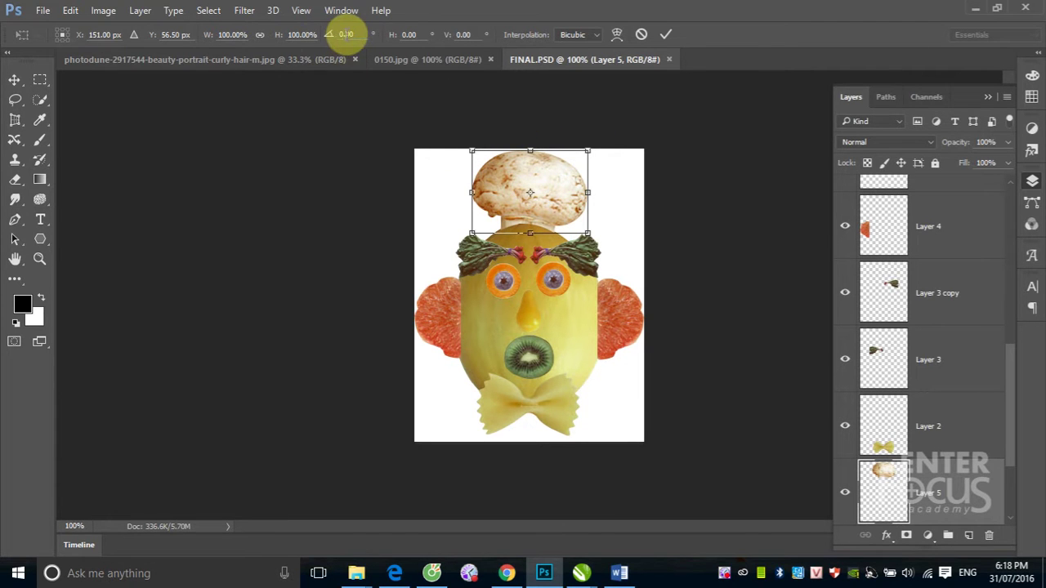
type("0")
key("Return")
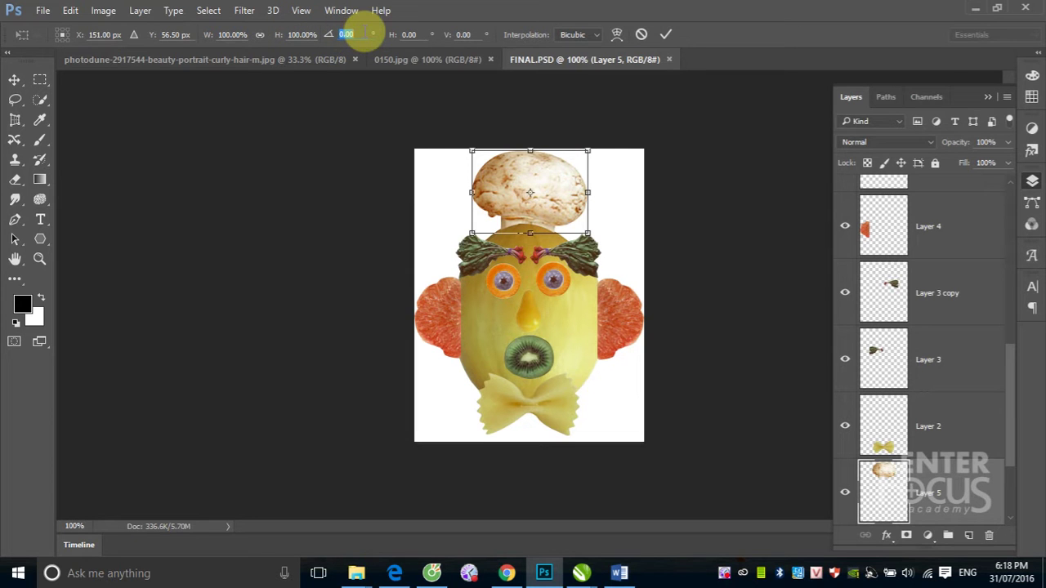
type("90")
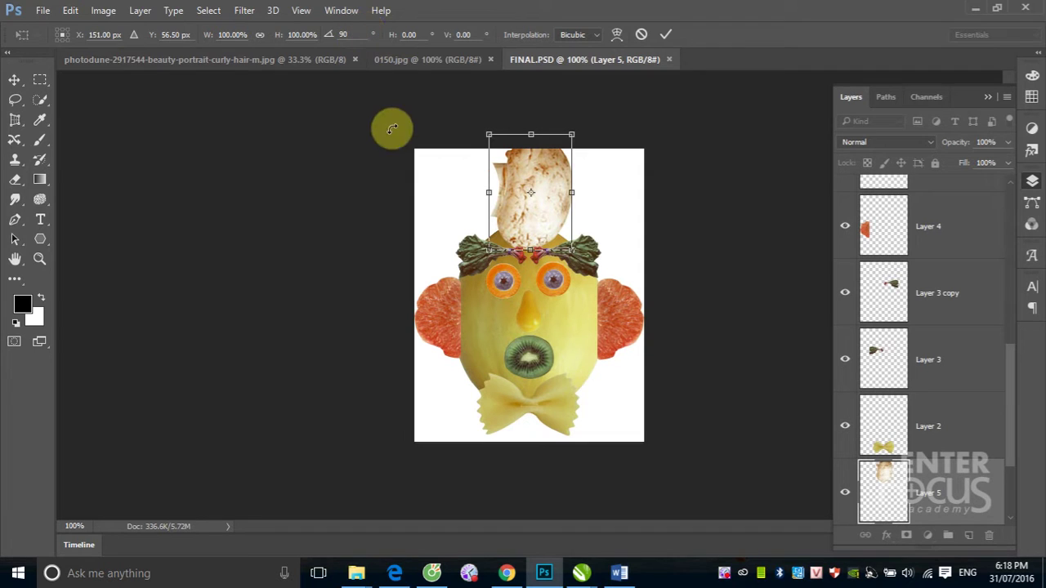
key("Return")
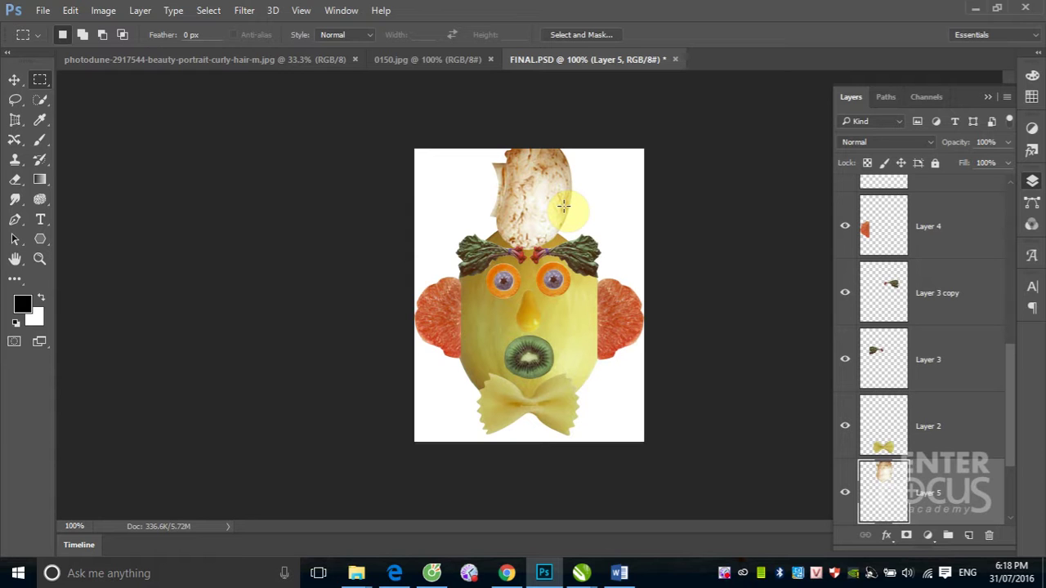
key("ctrl+z")
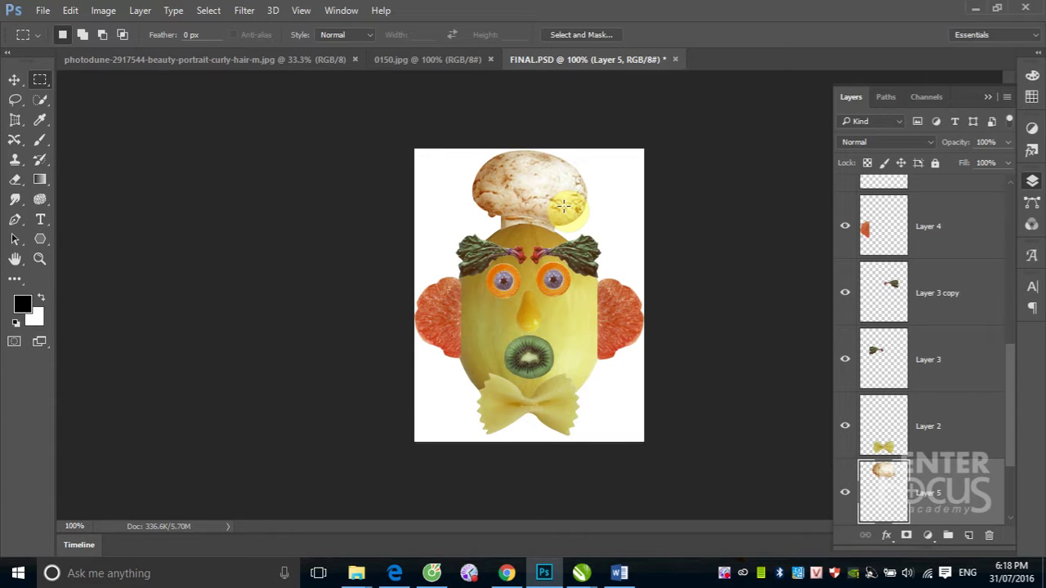
left_click(100, 10)
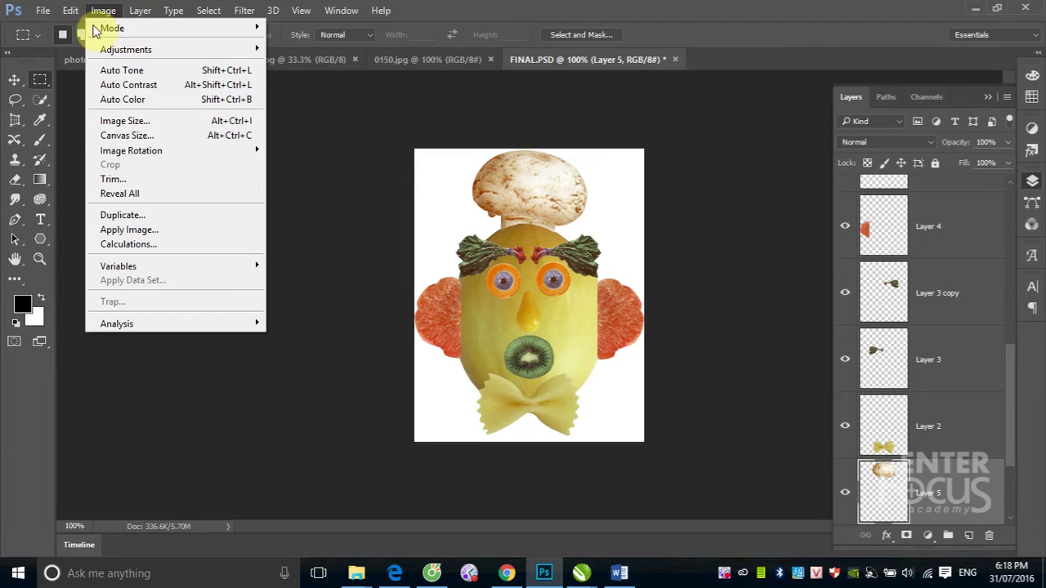
mouse_move(131, 151)
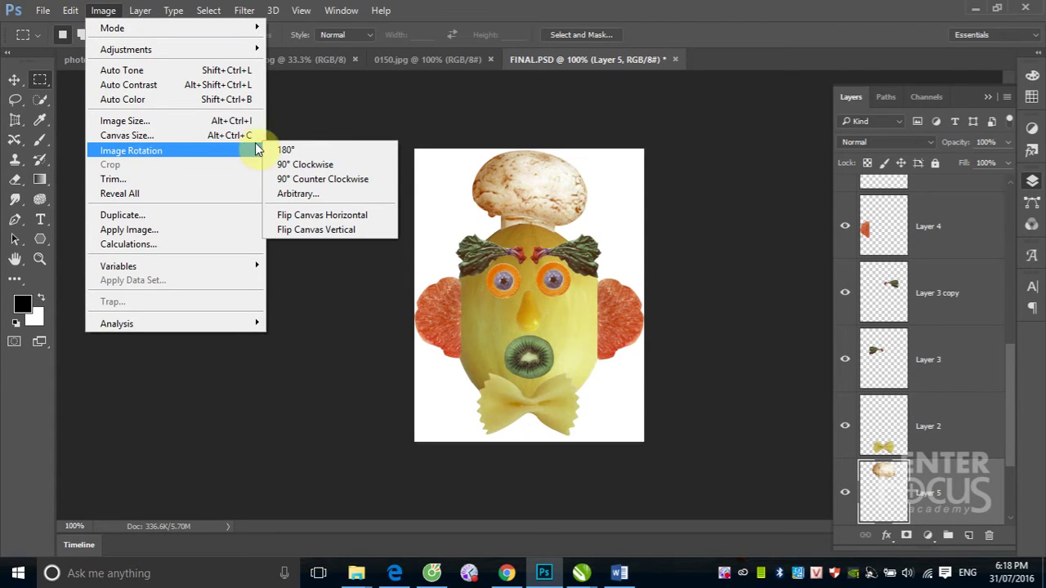
left_click(315, 164)
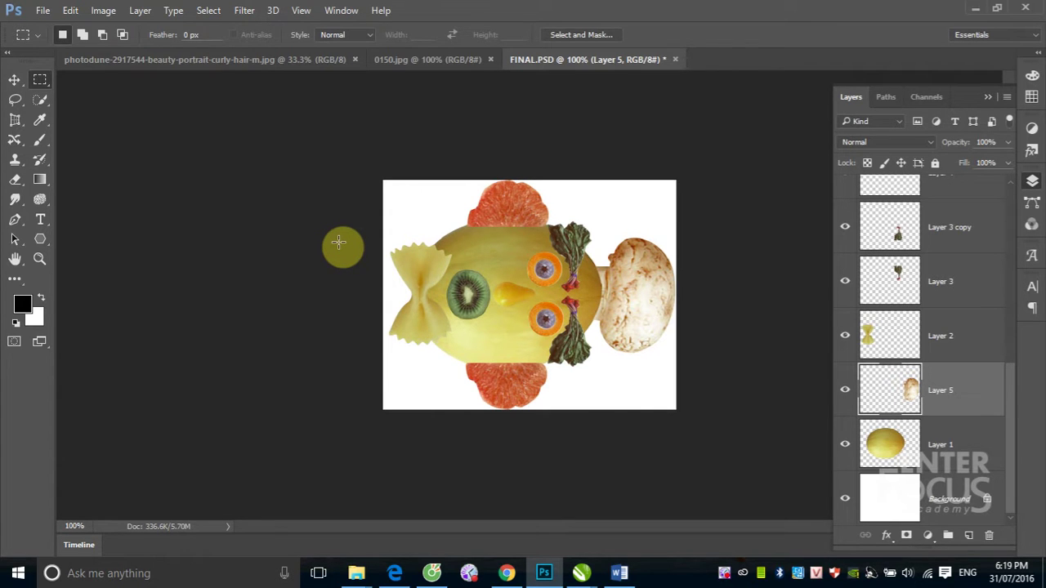
key("ctrl+z")
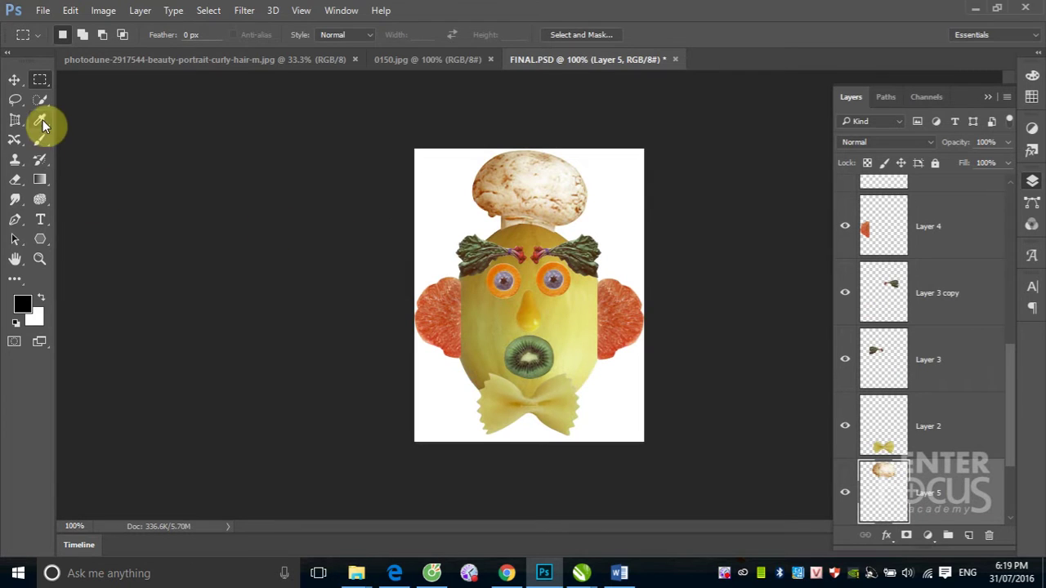
left_click(104, 11)
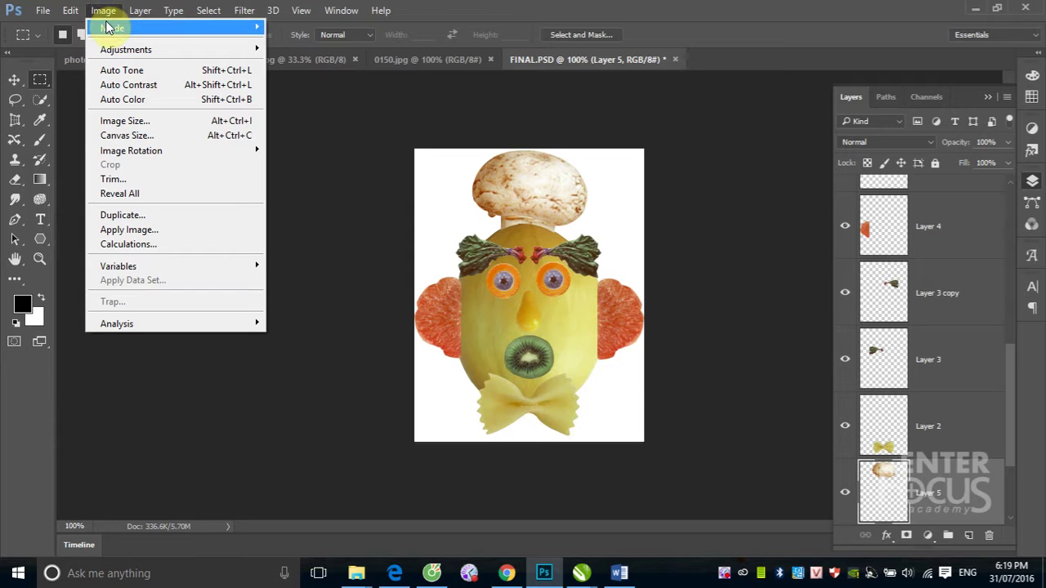
mouse_move(112, 28)
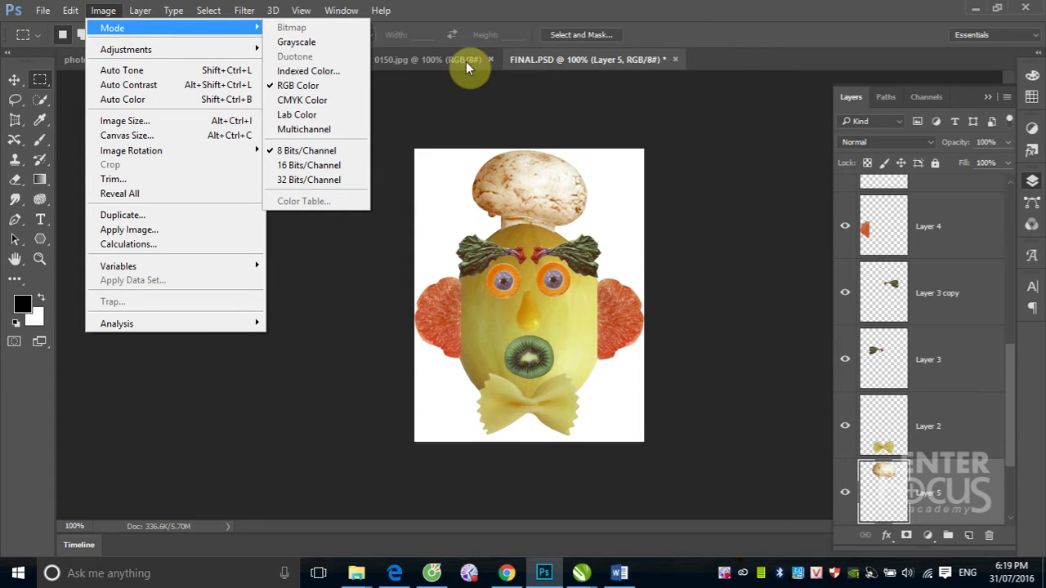
Switch to the 0150.jpg phone-box photo and review its Image > Mode colour modes.
left_click(420, 65)
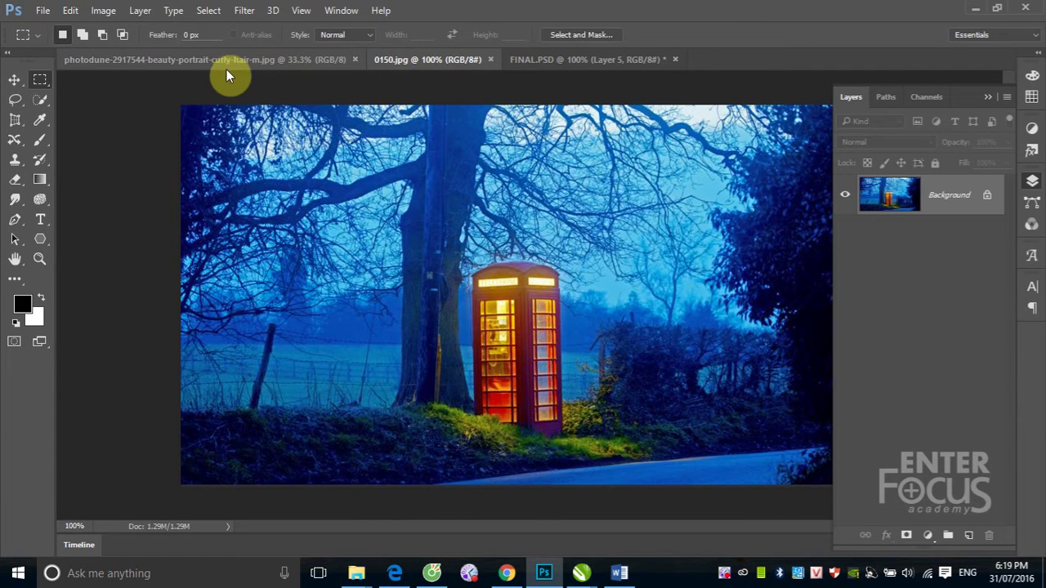
left_click(107, 11)
mouse_move(112, 28)
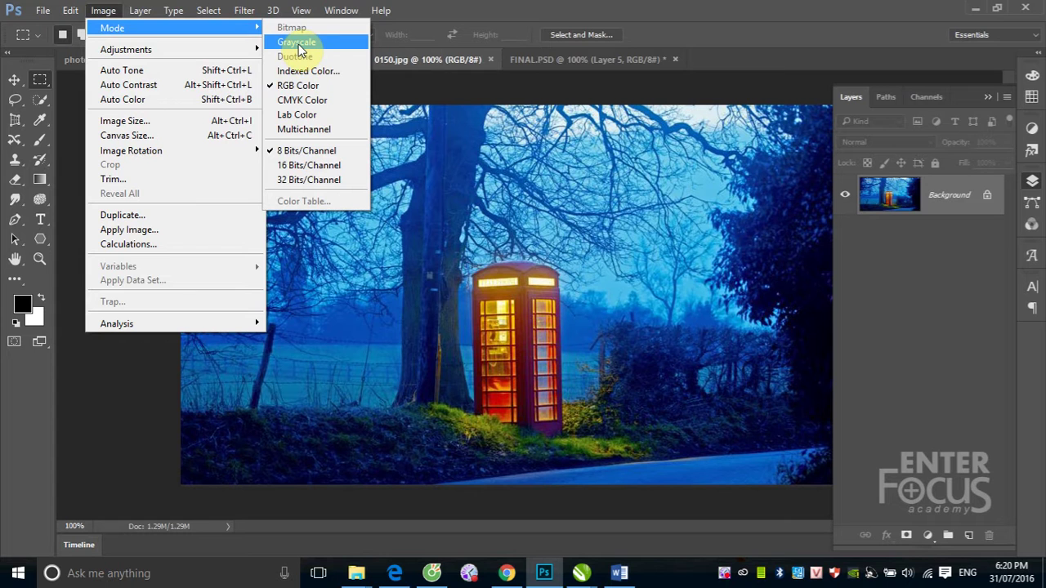
Convert 0150.jpg to Grayscale mode, discarding its colour information.
left_click(298, 44)
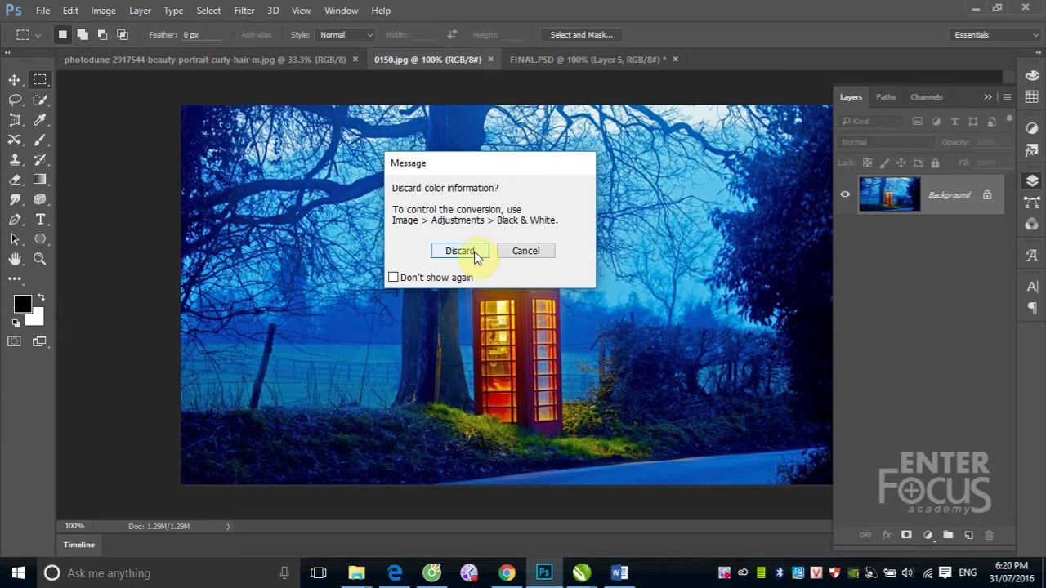
left_click(475, 253)
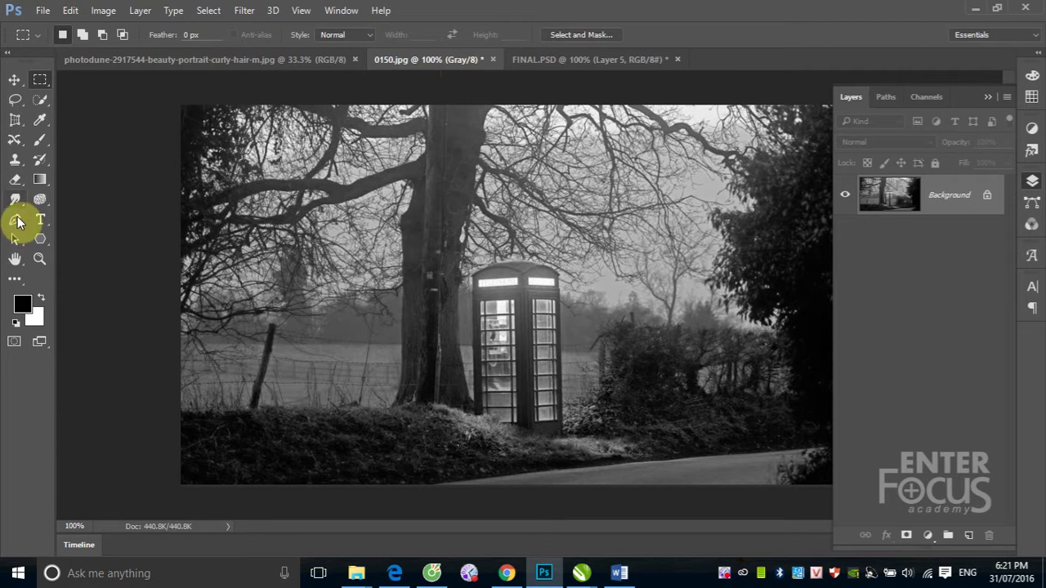
left_click(21, 304)
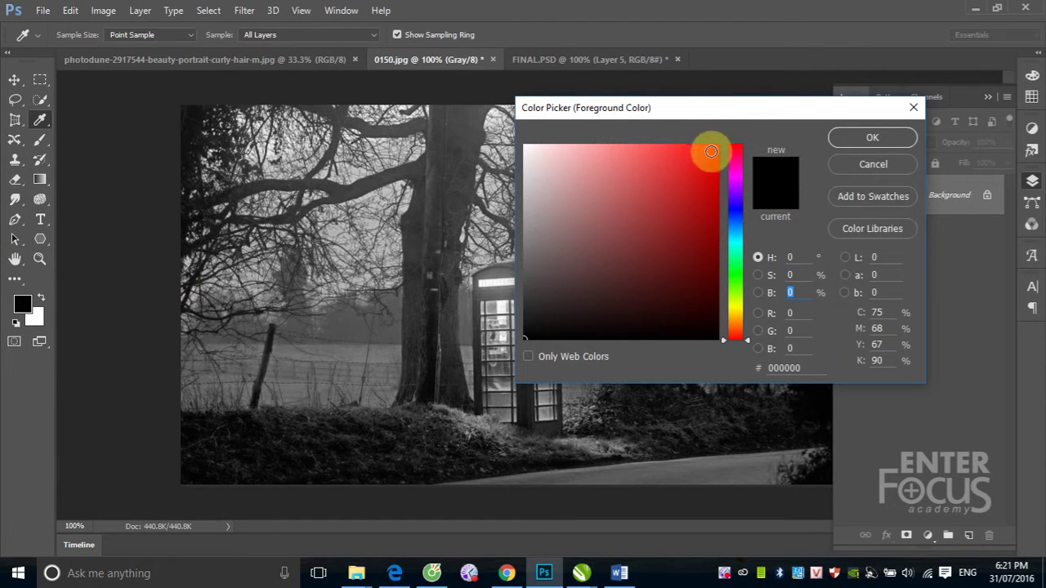
left_click(707, 152)
left_click(869, 138)
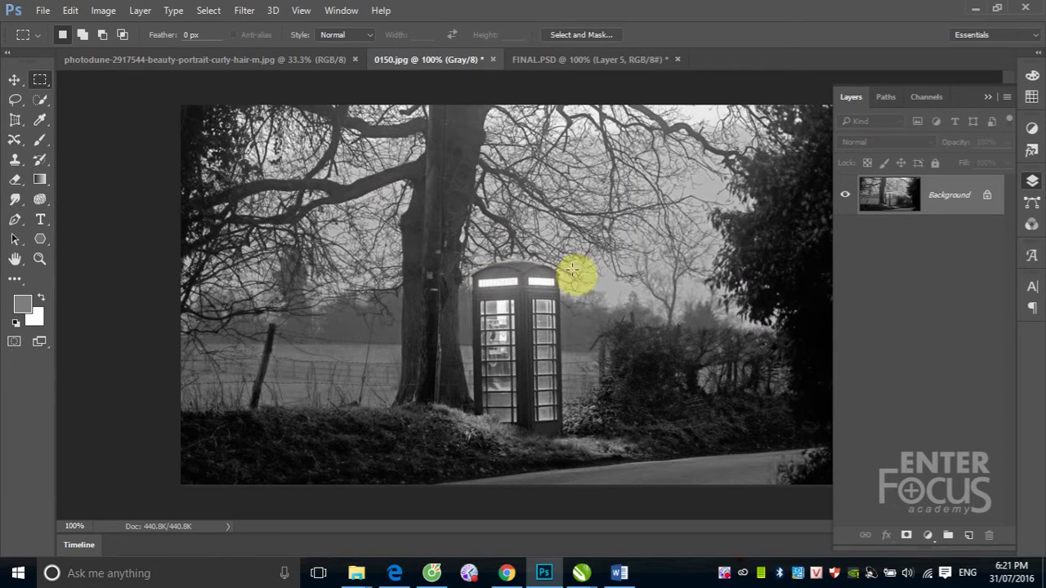
left_click(37, 143)
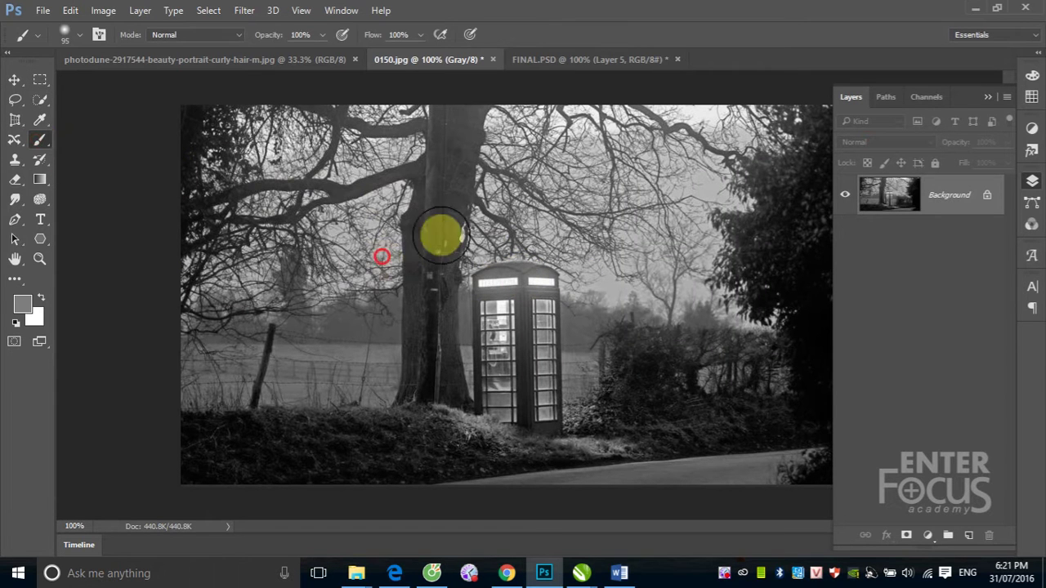
left_click_drag(384, 260, 592, 200)
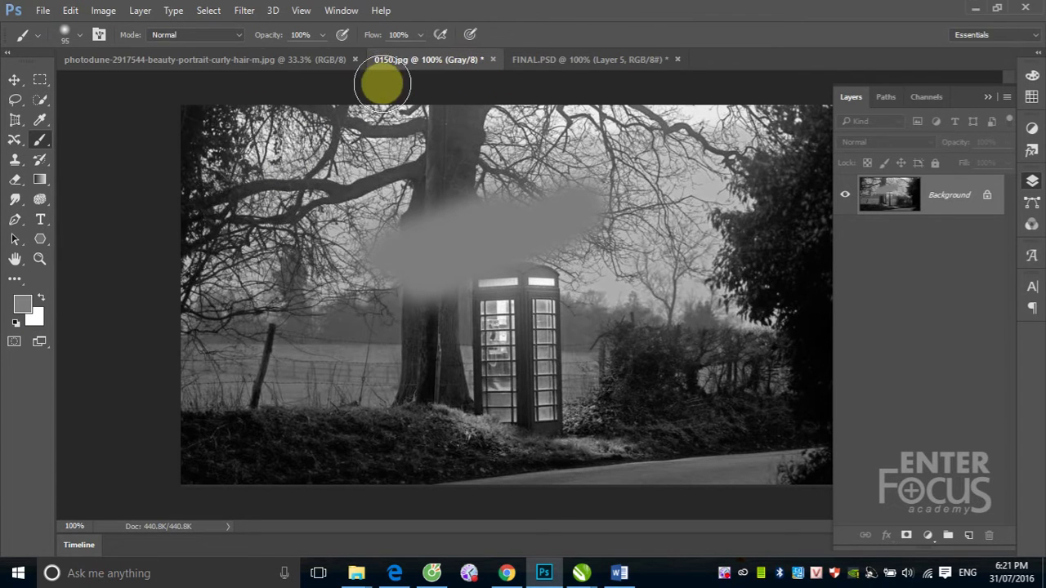
left_click(103, 10)
mouse_move(131, 28)
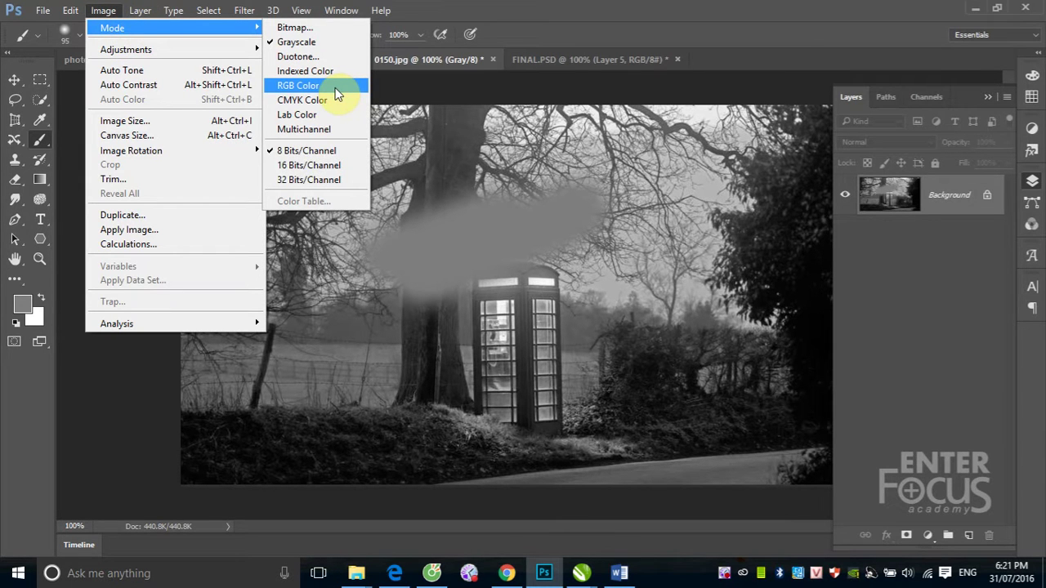
left_click(335, 86)
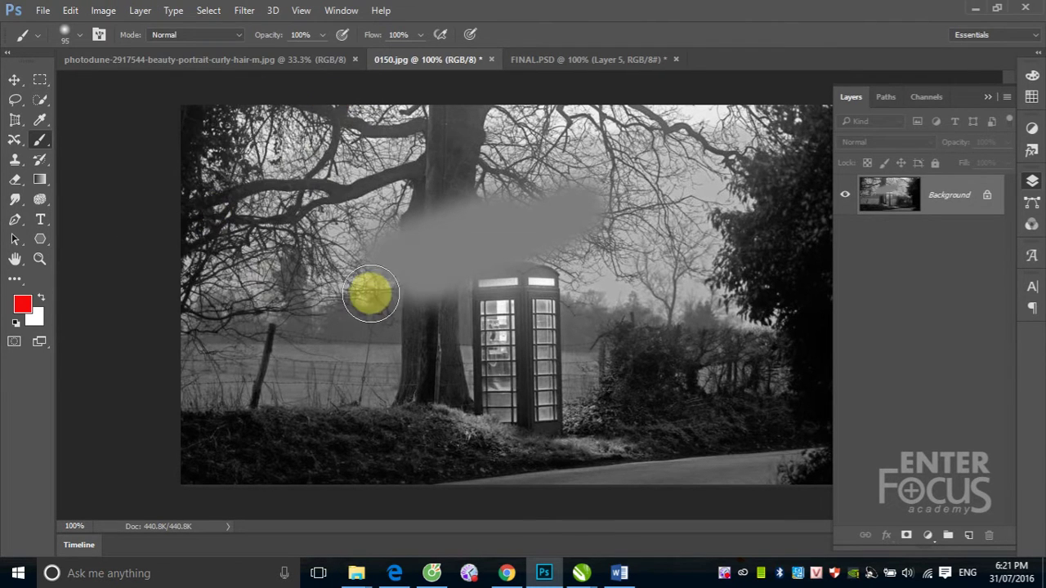
left_click(369, 280)
left_click(614, 198, "shift")
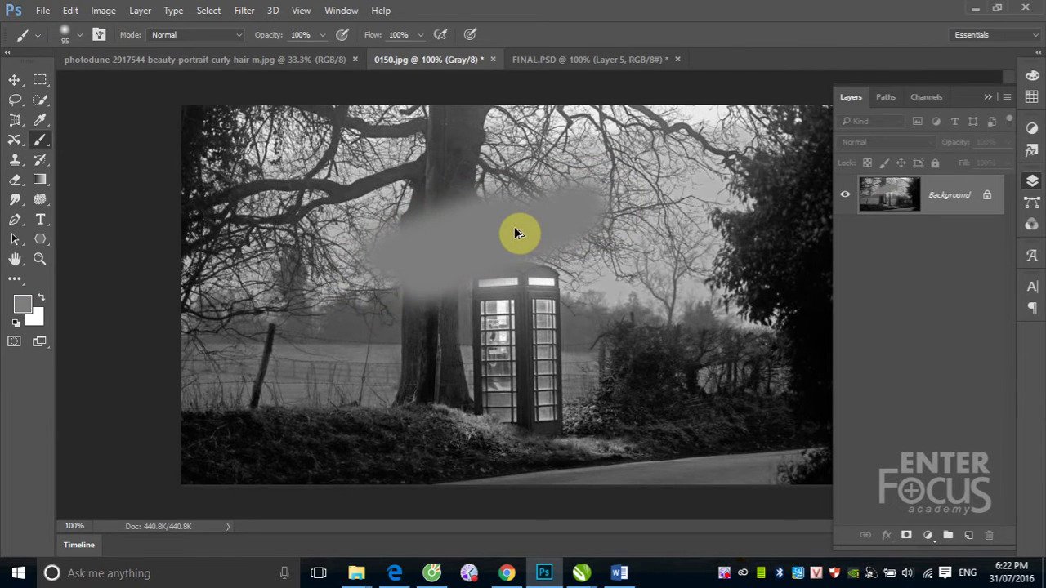
key("ctrl+z")
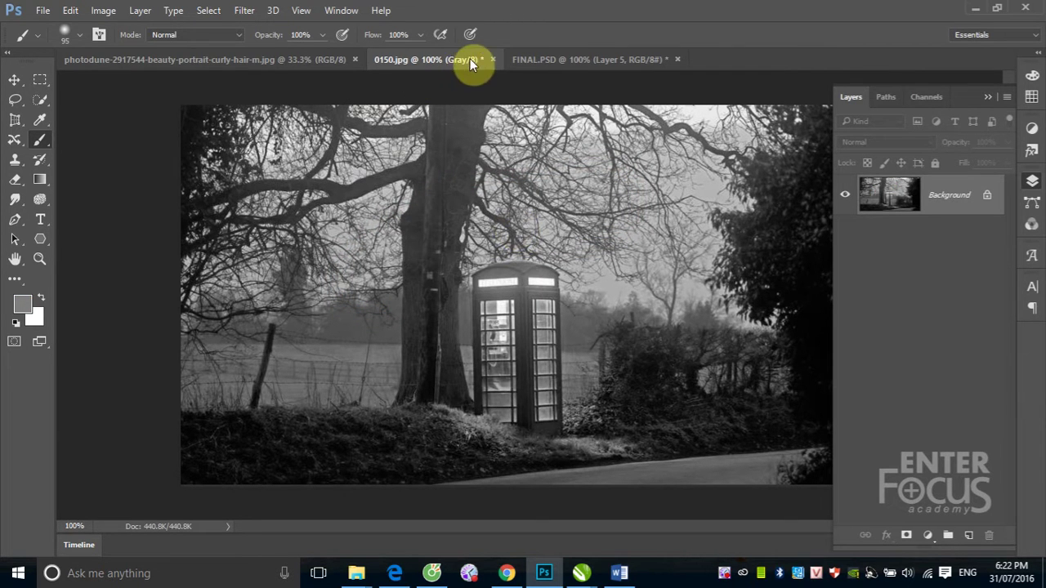
Convert the grayscale photo to Duotone and move the Duotone Options dialog off the photo.
left_click(14, 79)
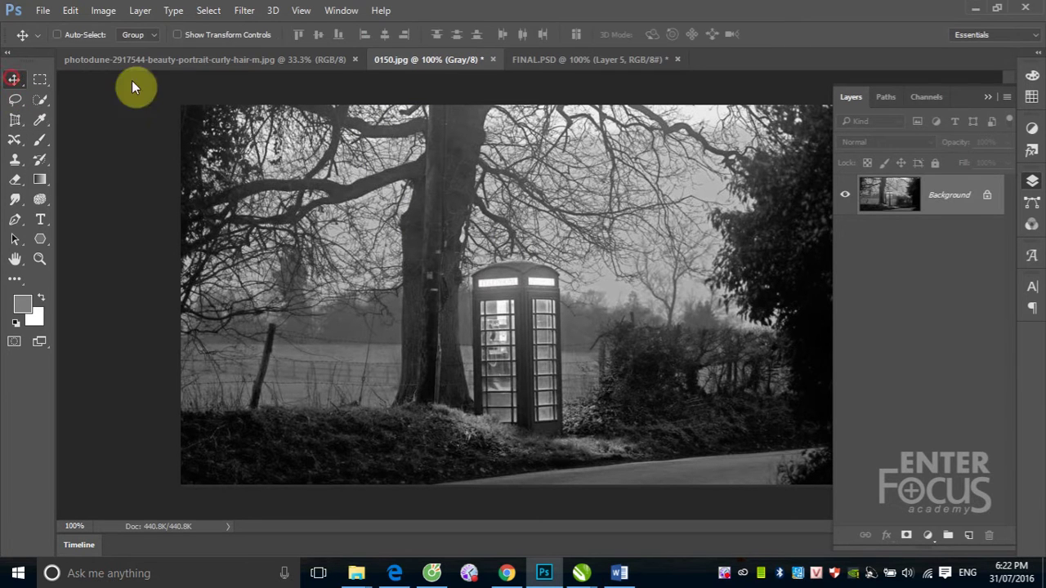
left_click(105, 11)
mouse_move(176, 28)
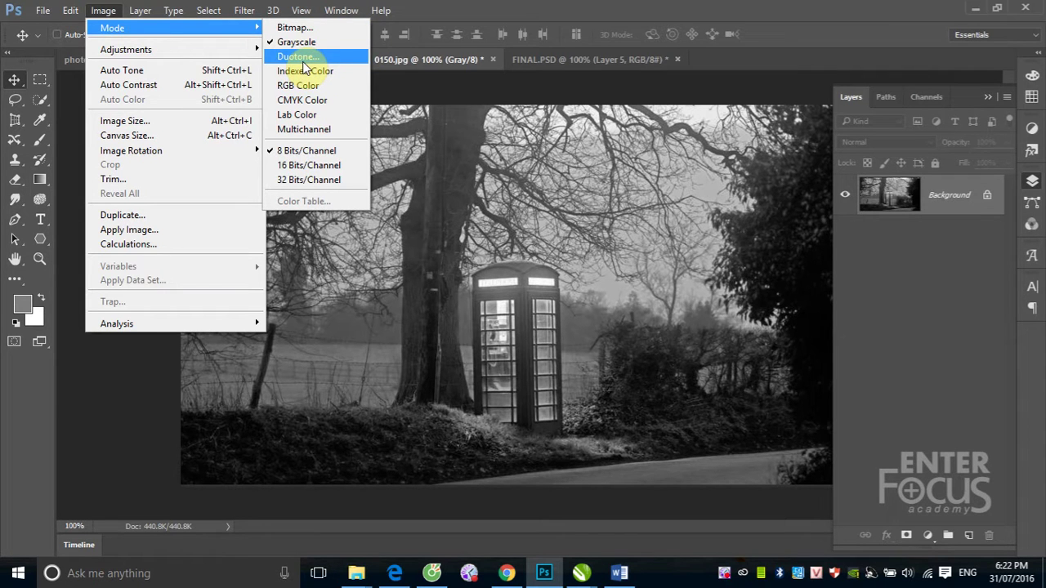
left_click(883, 271)
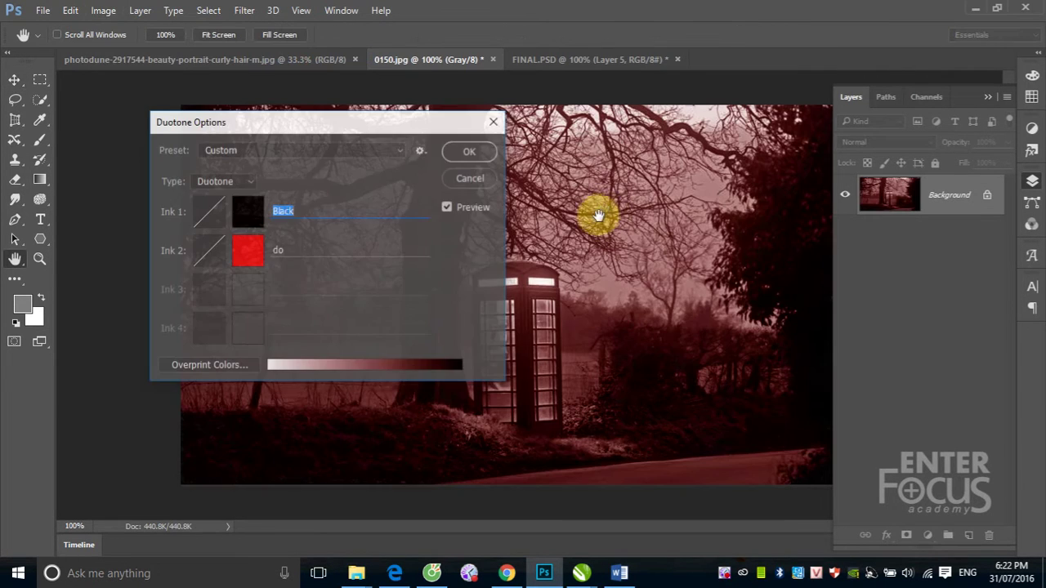
left_click_drag(428, 126, 617, 291)
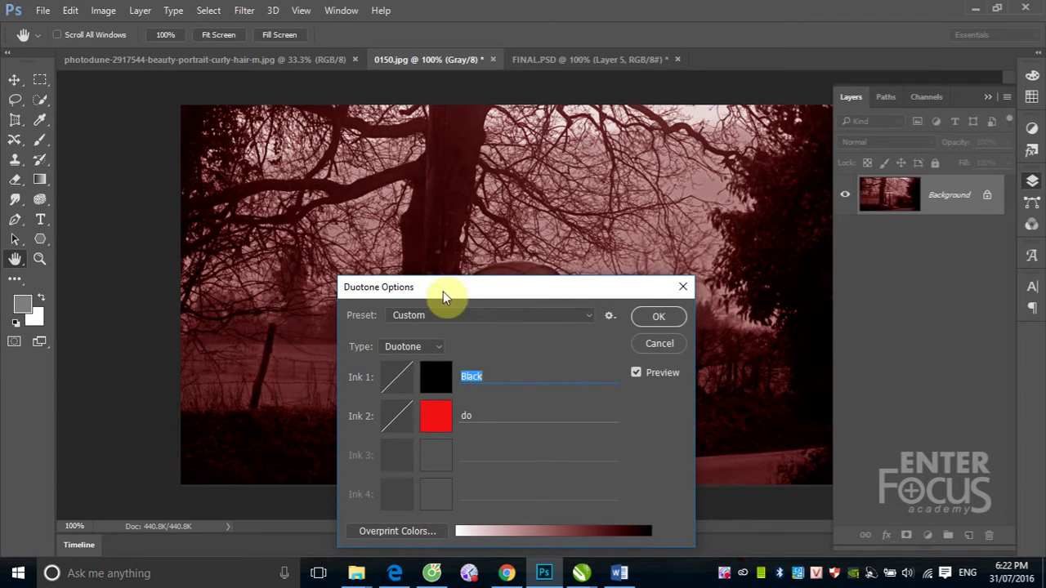
left_click_drag(501, 299, 778, 223)
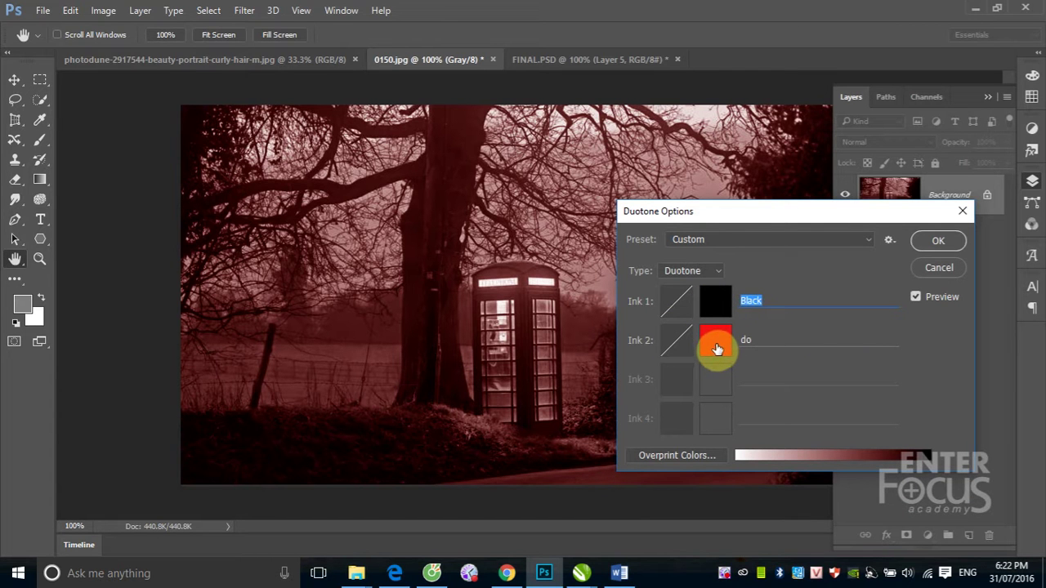
left_click_drag(744, 211, 810, 92)
Try magenta, then blue, then bright green as the Ink 2 colour.
left_click(781, 227)
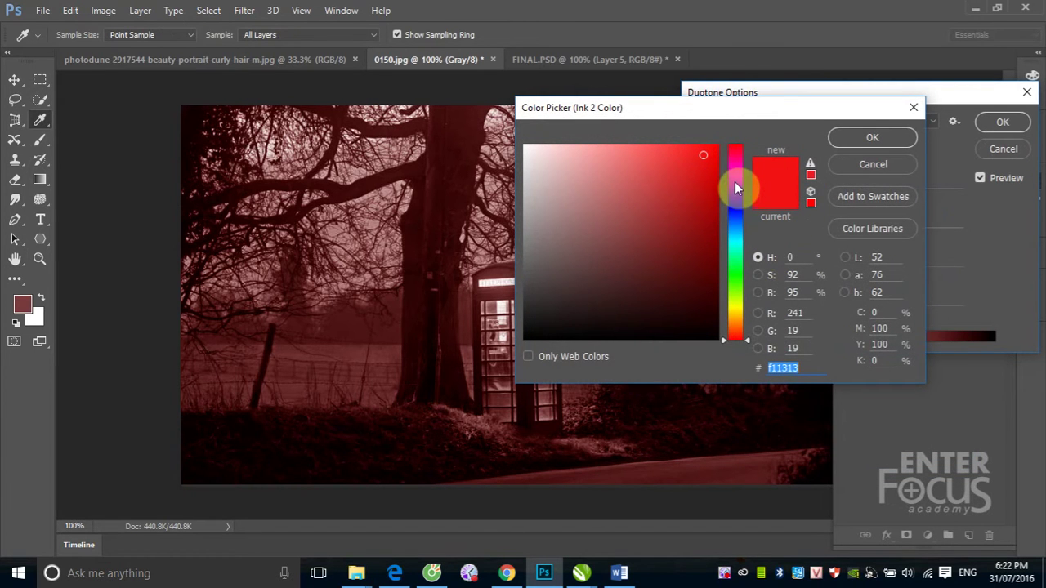
left_click(735, 182)
left_click(864, 140)
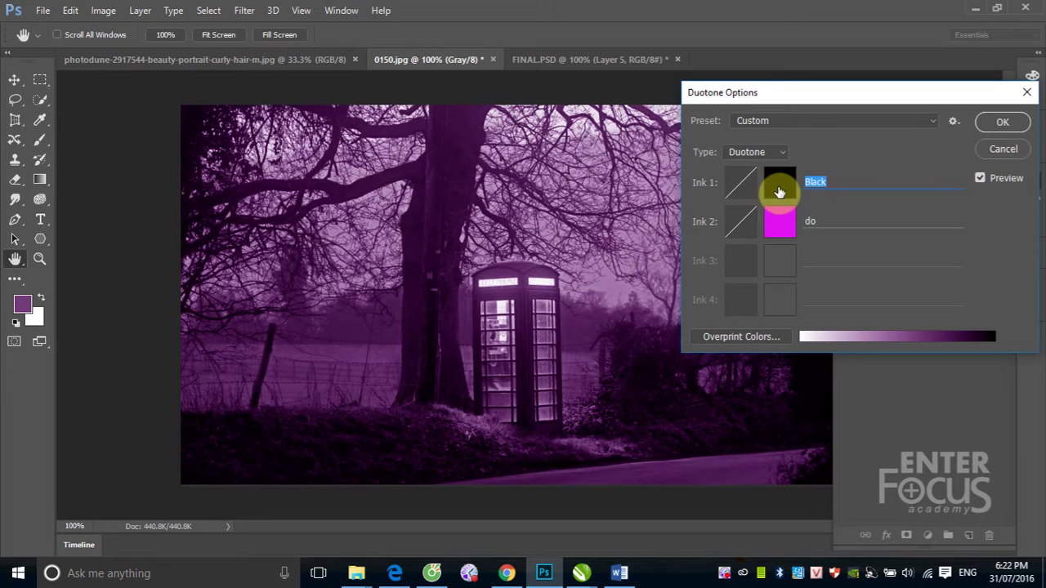
left_click(773, 233)
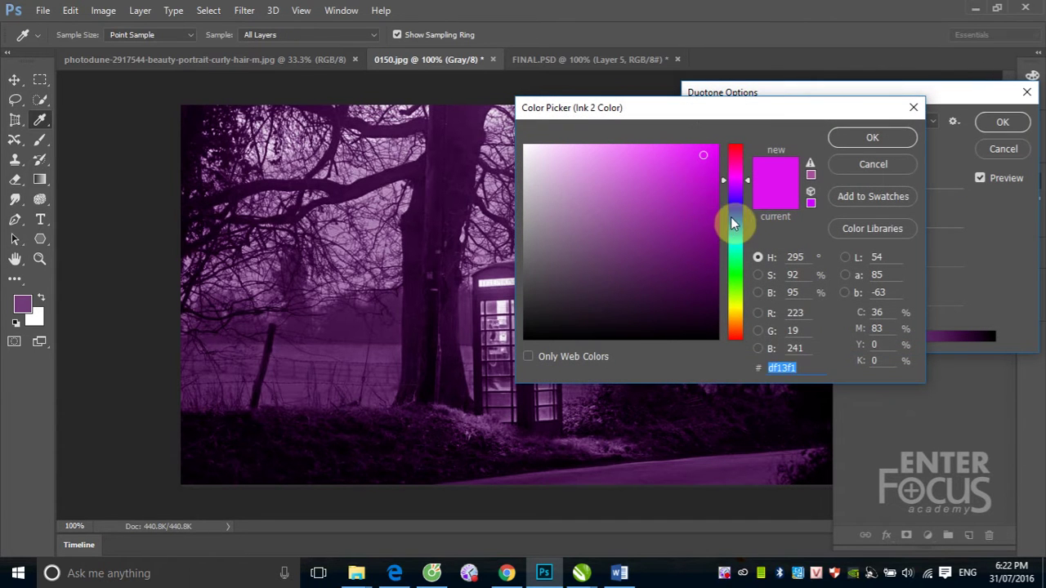
left_click(736, 207)
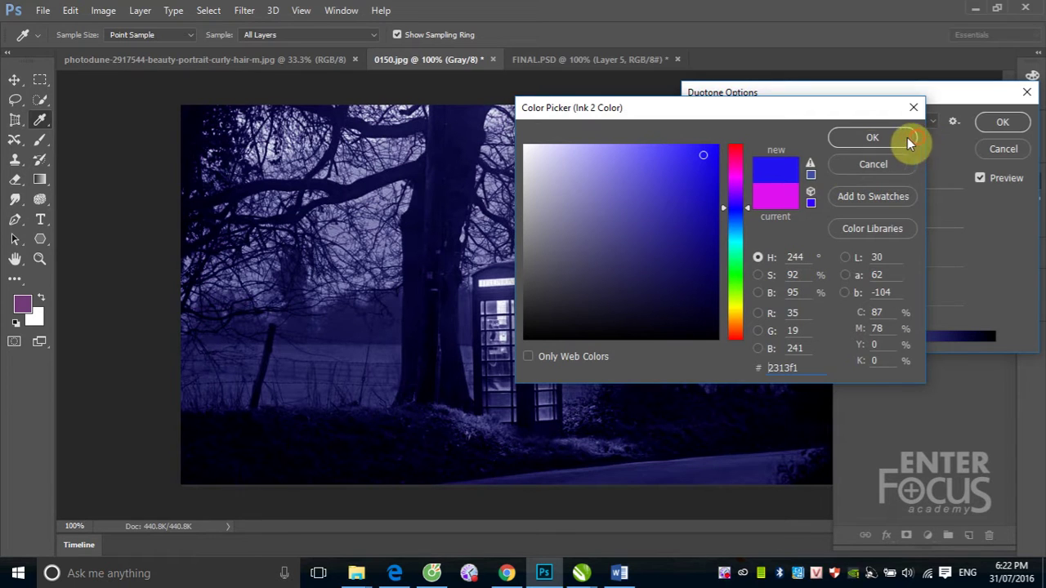
left_click(874, 139)
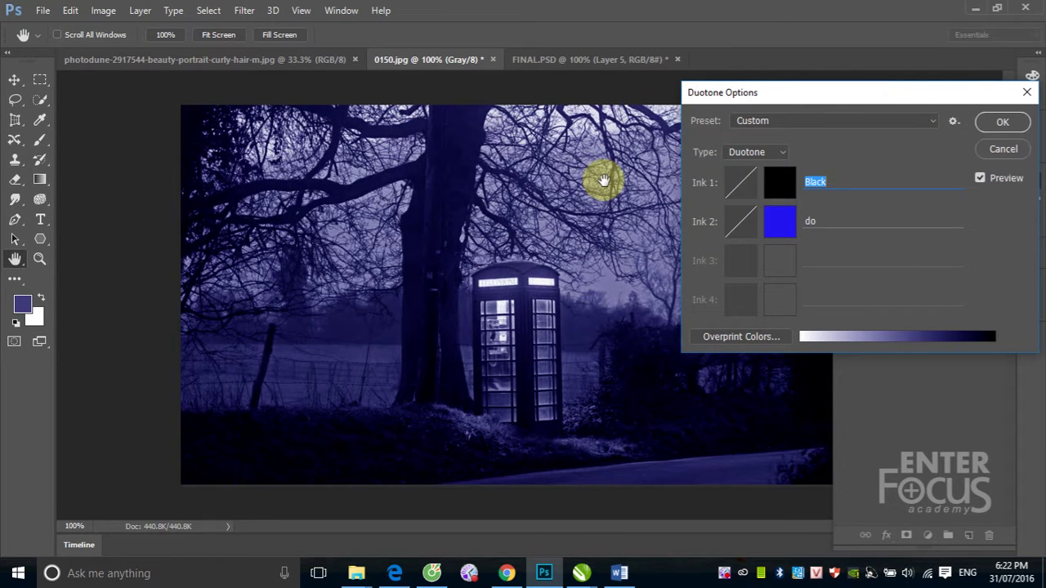
left_click(783, 222)
left_click(737, 277)
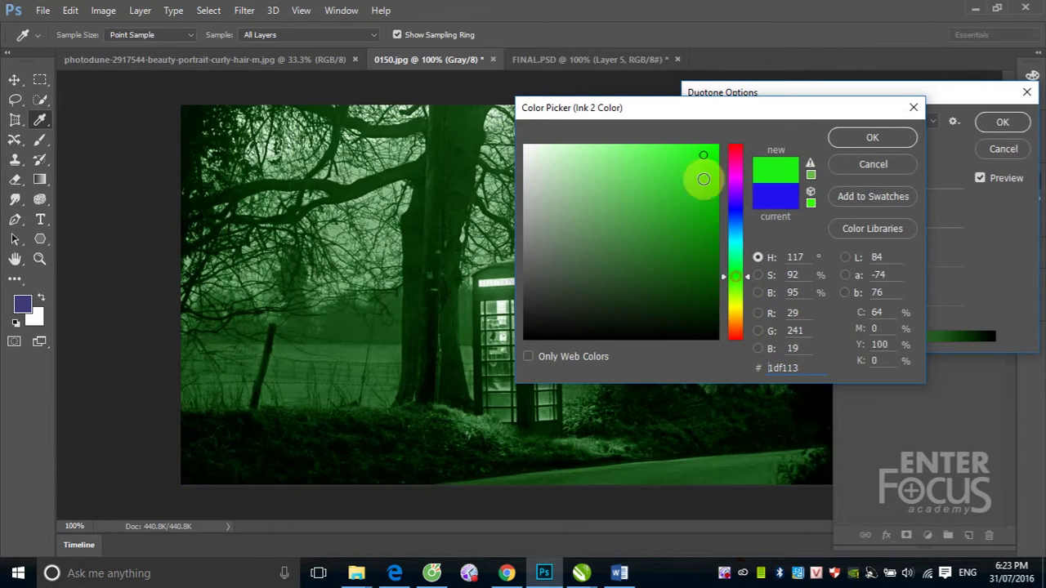
left_click(881, 142)
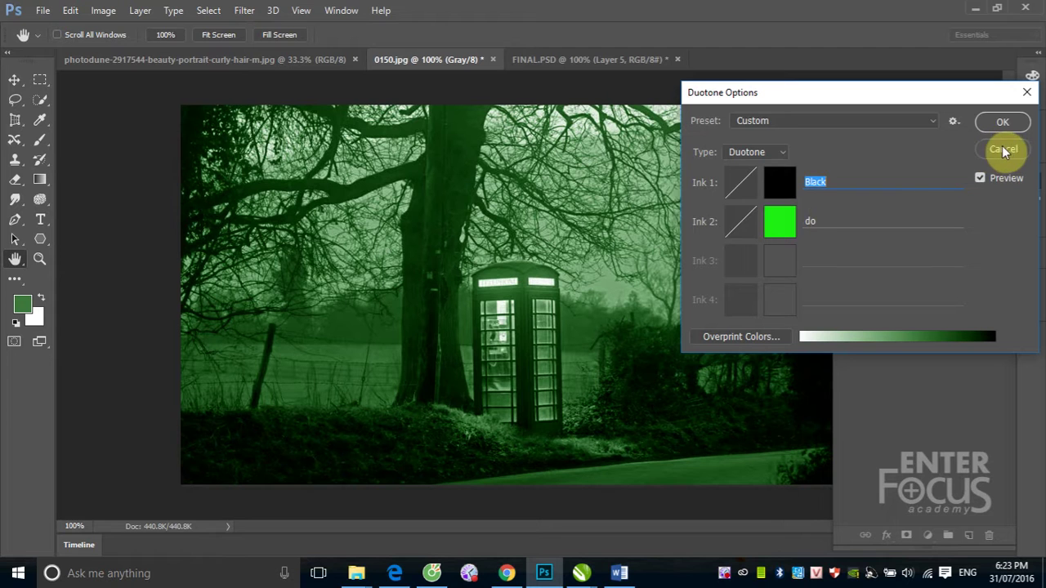
Switch to Monotone and try red for Ink 1, cancelling to keep black.
left_click(779, 153)
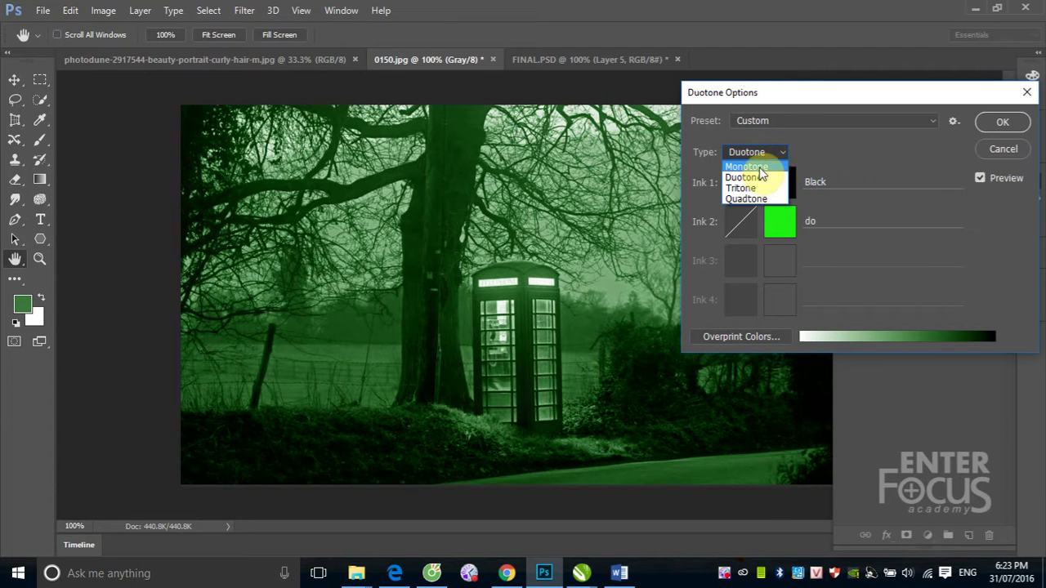
left_click(759, 168)
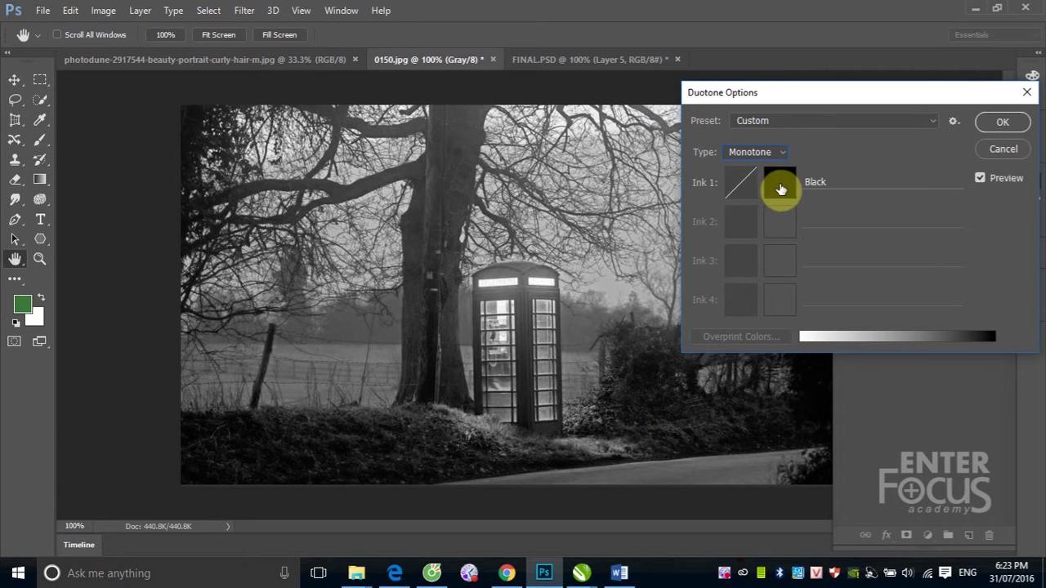
left_click(780, 183)
left_click(716, 148)
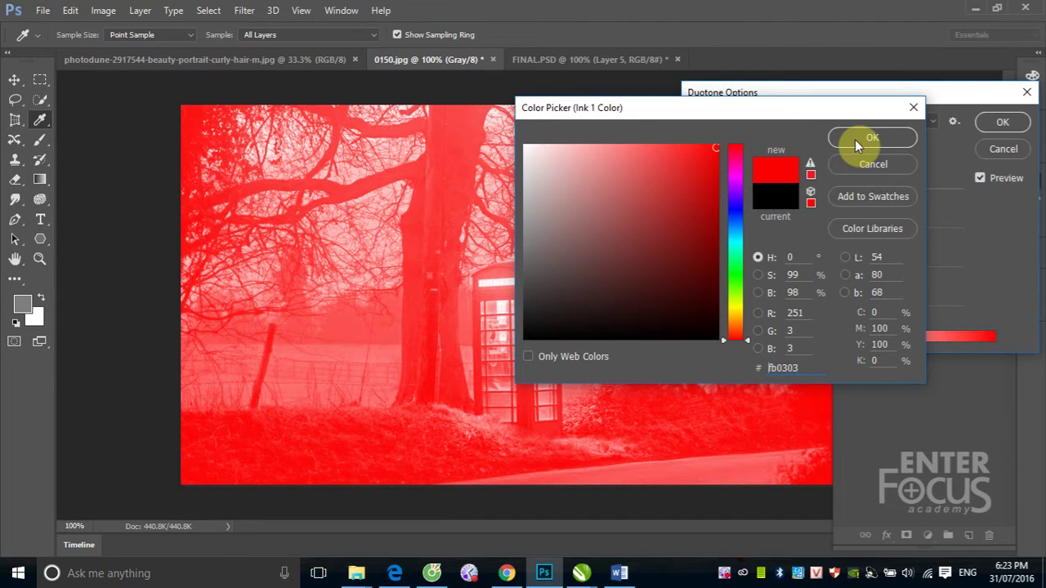
left_click(858, 163)
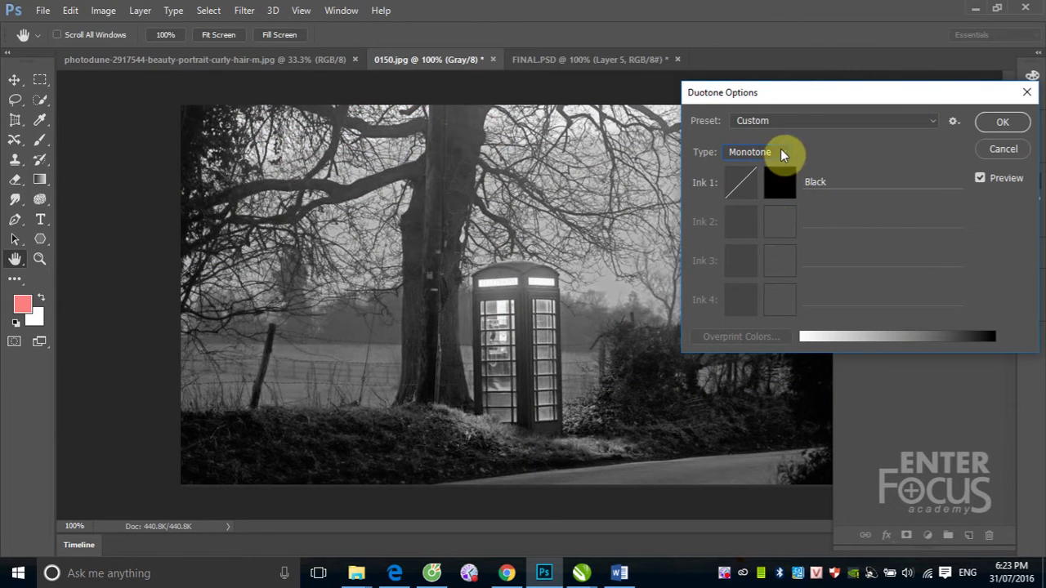
Return to Duotone and set Ink 2 to a saturated yellow.
left_click(781, 151)
left_click(742, 178)
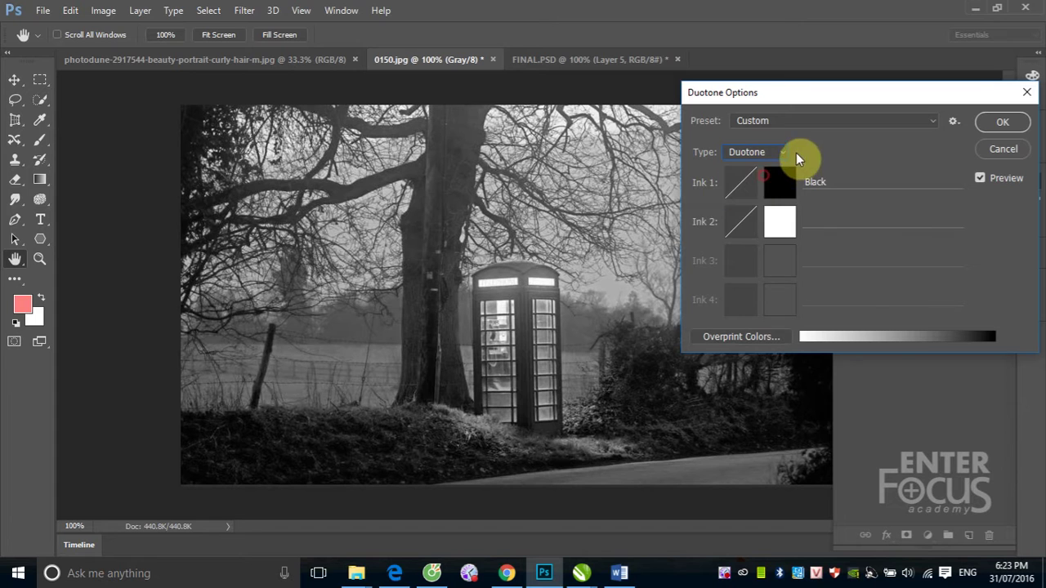
left_click(779, 221)
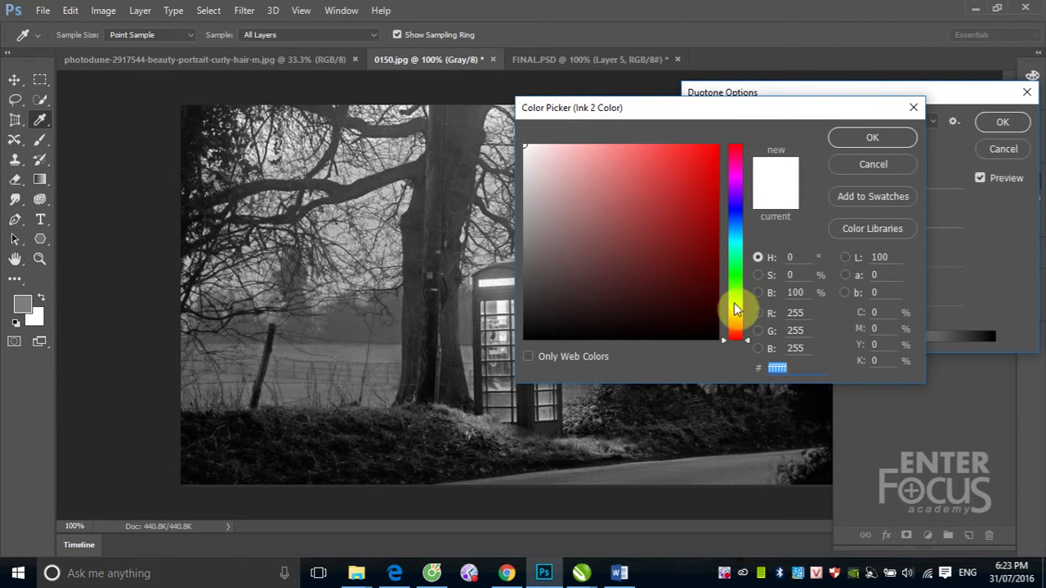
left_click_drag(734, 303, 734, 308)
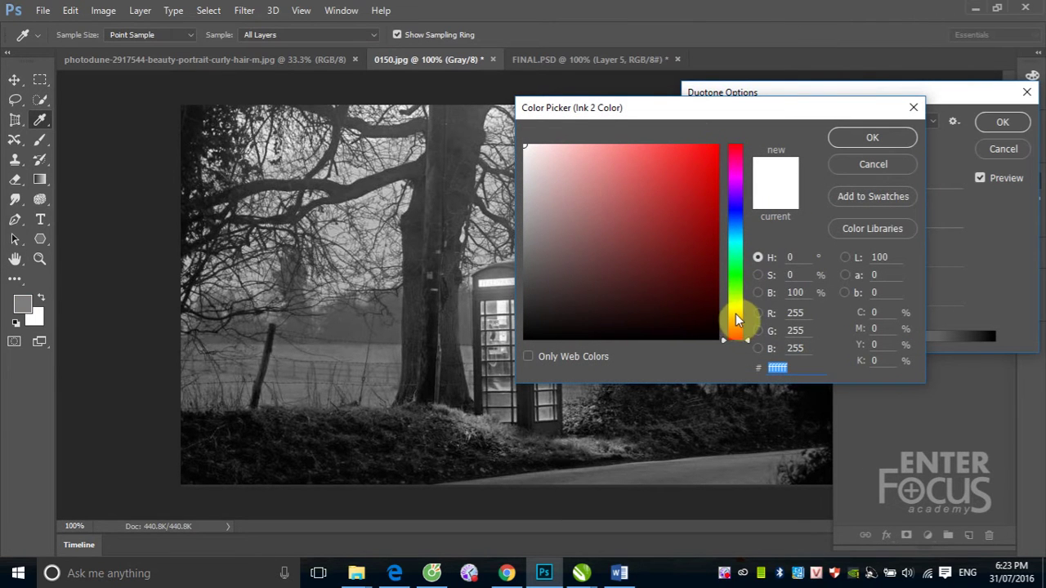
left_click(716, 150)
left_click(850, 137)
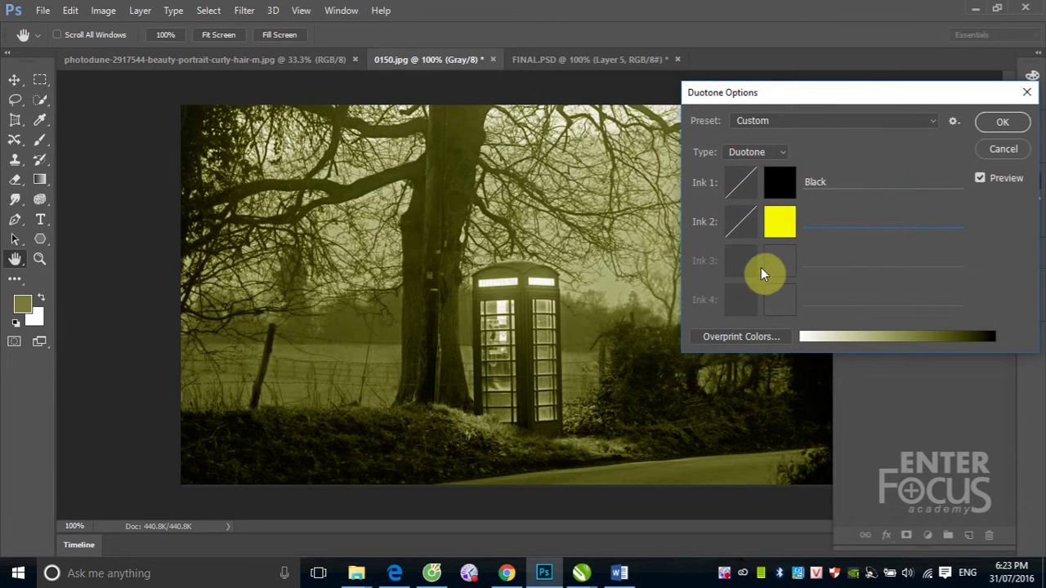
left_click(777, 154)
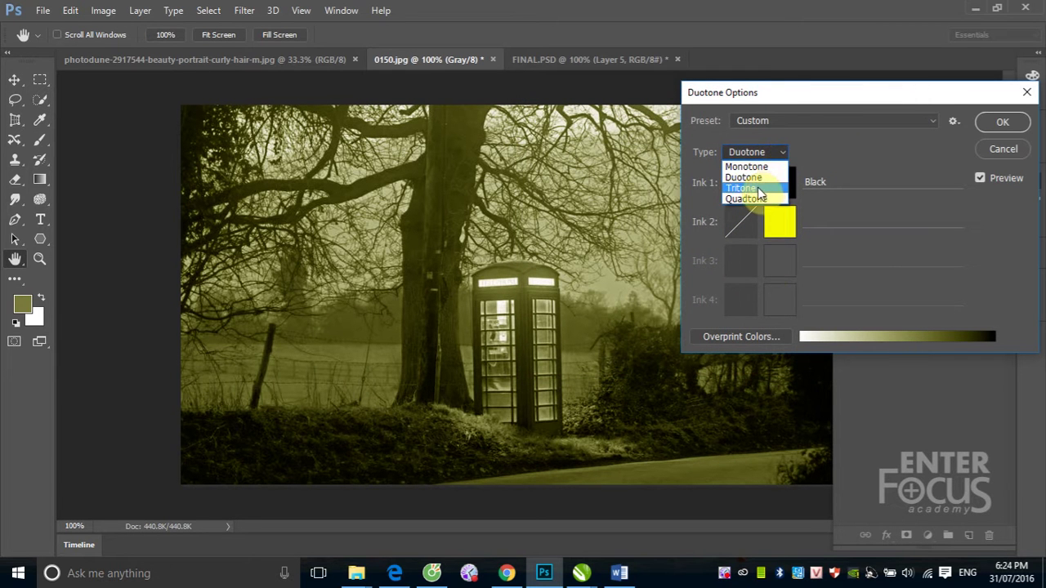
Switch to Tritone and set Ink 3 to a saturated red.
left_click(764, 190)
left_click(778, 262)
left_click_drag(719, 192, 717, 145)
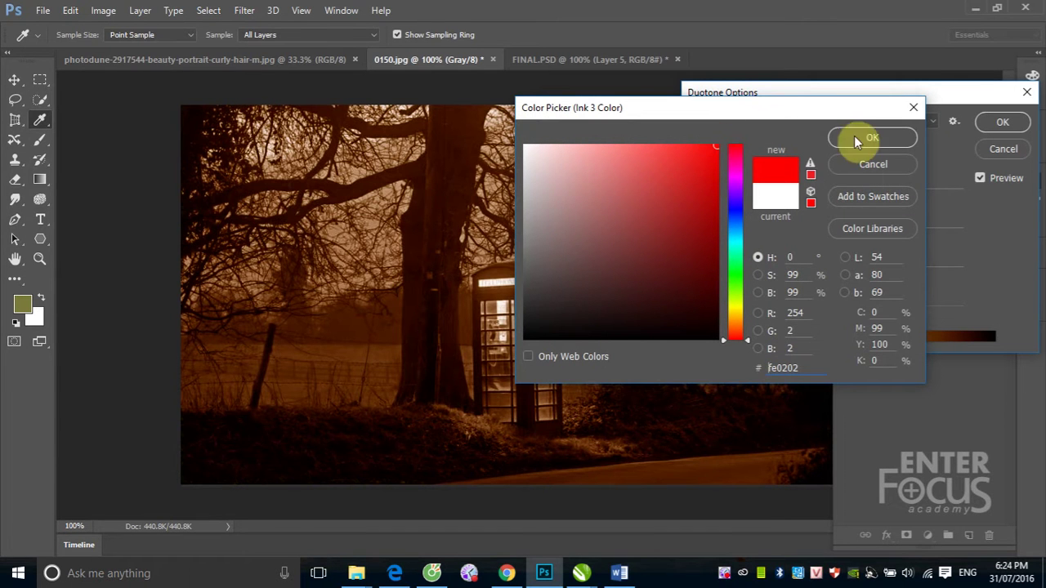
left_click(887, 141)
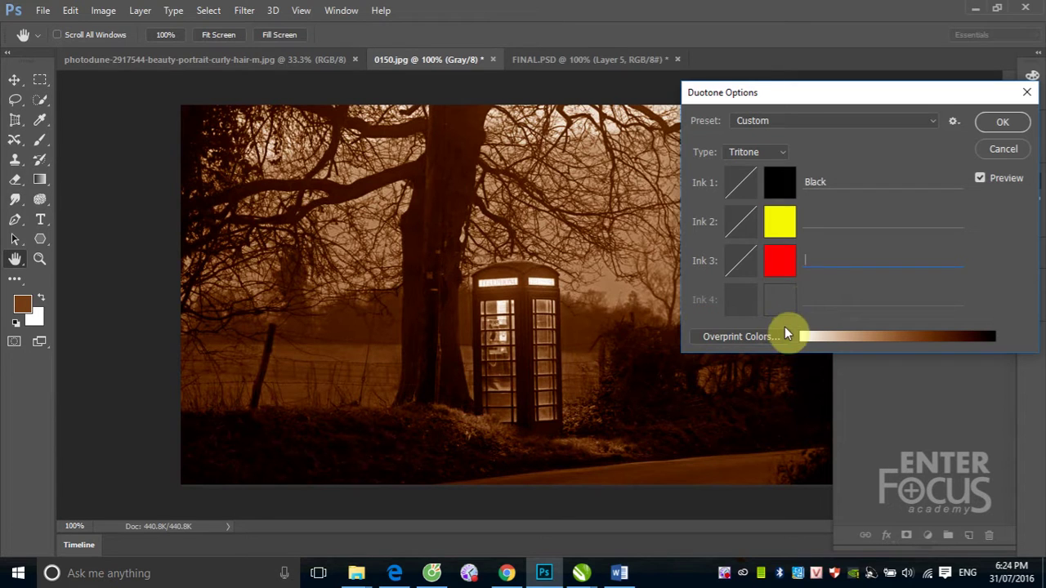
Try Quadtone with a blue Ink 4, then cancel to keep plain grayscale.
left_click(781, 156)
left_click(754, 202)
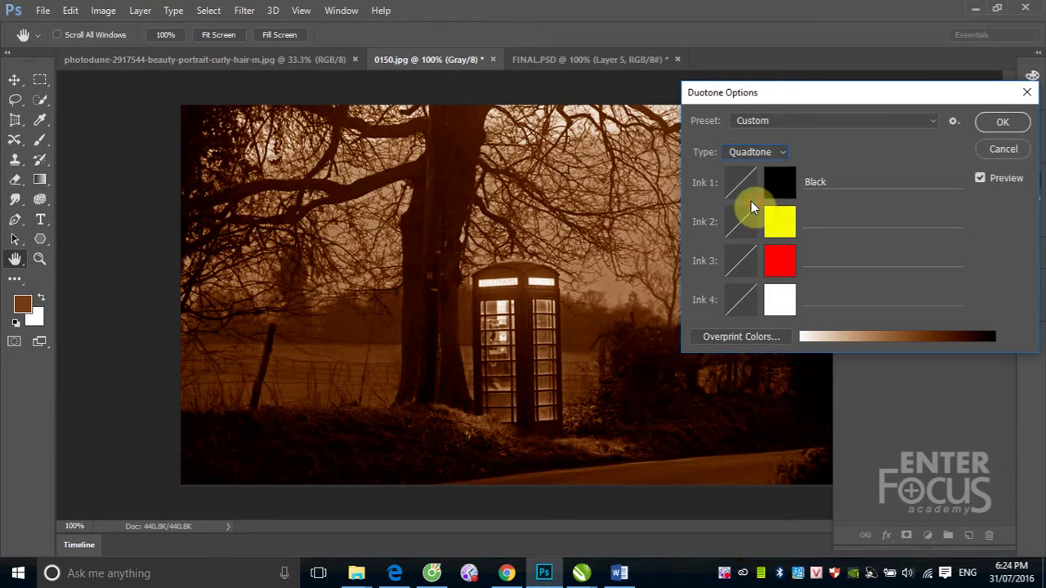
left_click(779, 309)
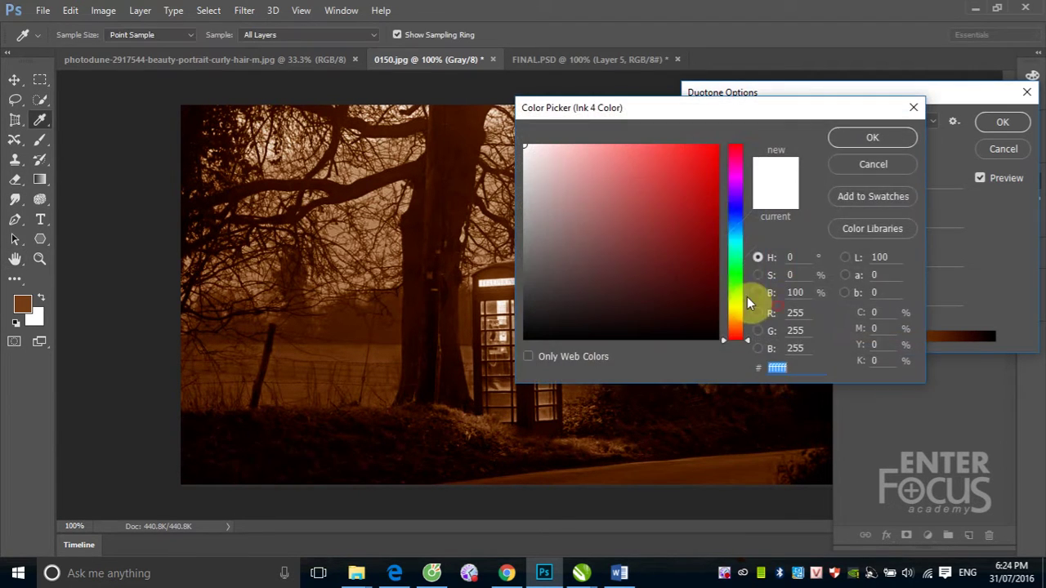
left_click(739, 207)
left_click(716, 146)
left_click(850, 133)
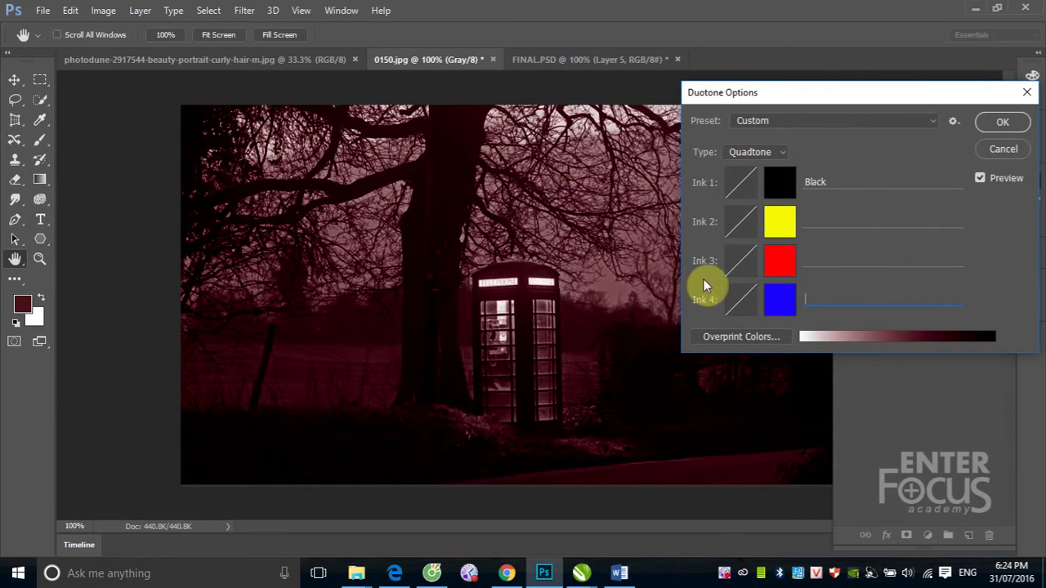
mouse_move(813, 92)
left_mouse_down()
mouse_move(758, 362)
mouse_move(761, 182)
left_mouse_up()
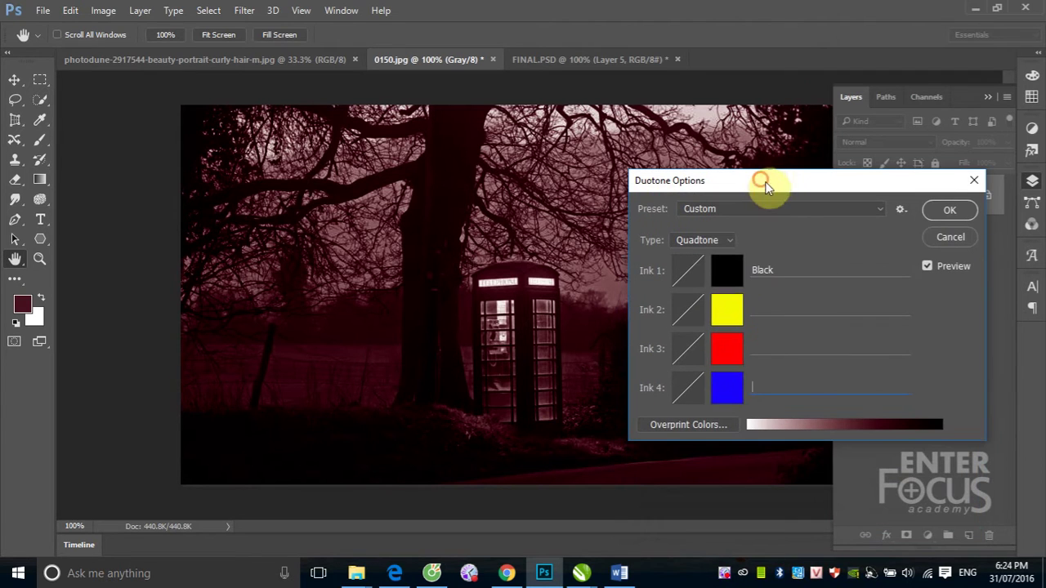
left_click(948, 238)
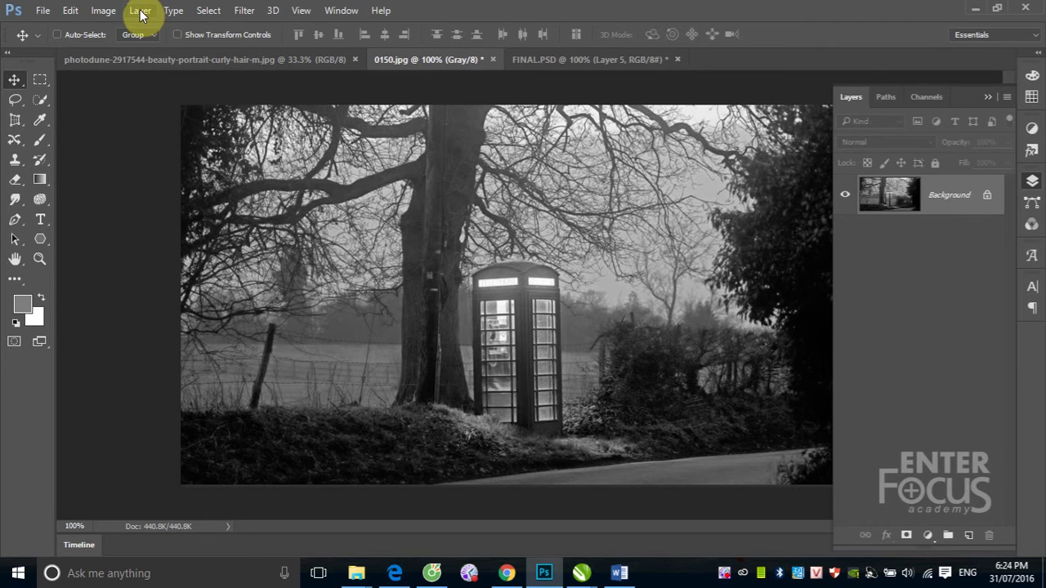
Glance at the Image > Mode list, then close FINAL.PSD without saving.
left_click(103, 10)
mouse_move(112, 28)
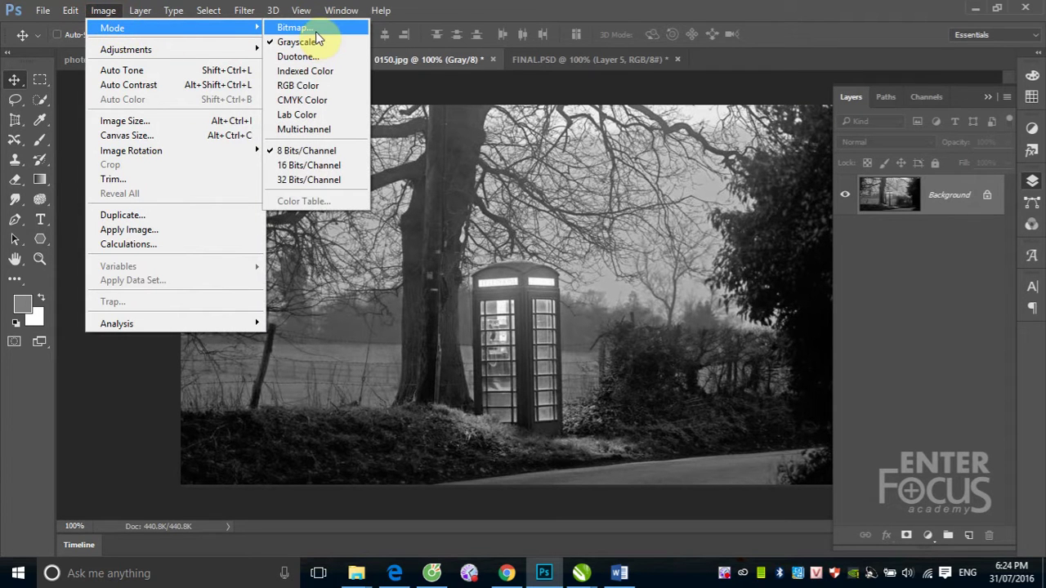
left_click(565, 162)
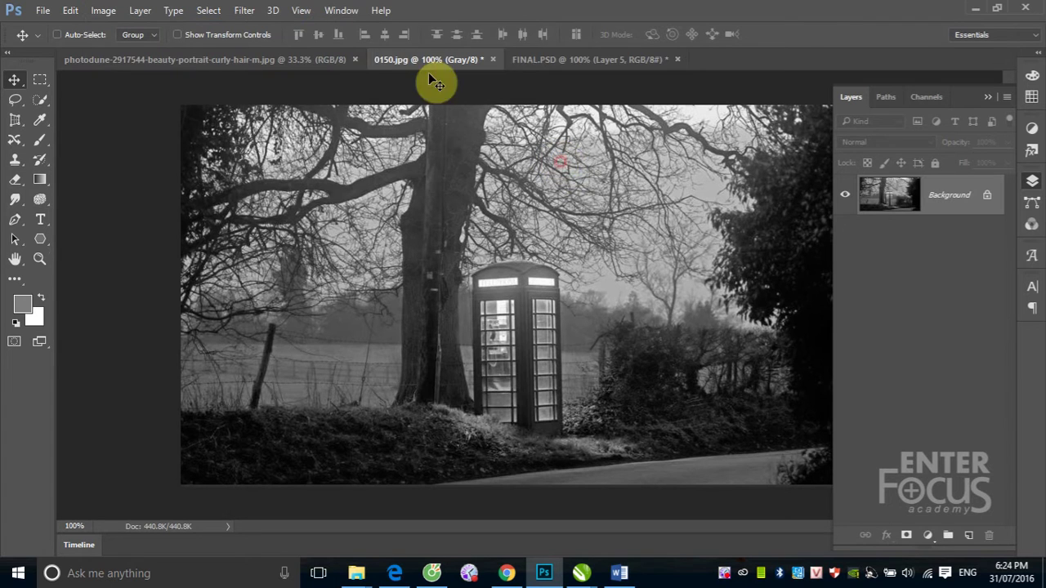
left_click(587, 60)
left_click(679, 61)
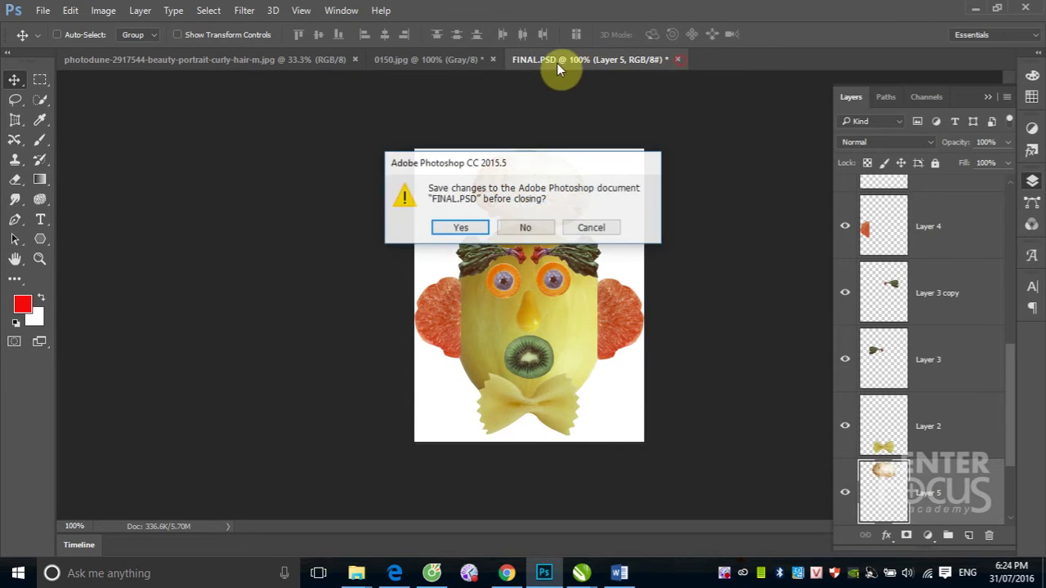
left_click(530, 229)
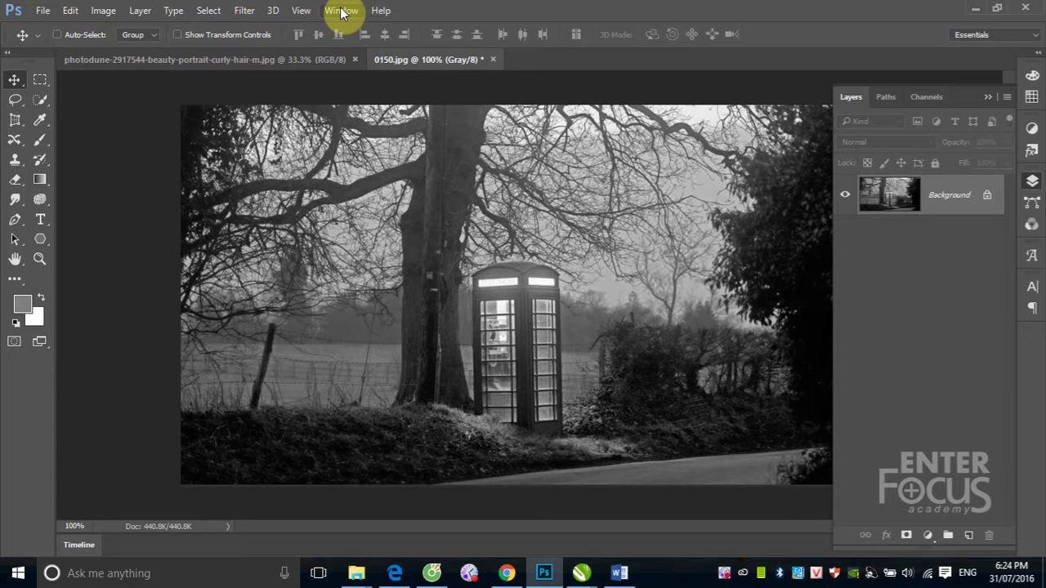
Tile documents 2-up vertically with a duplicate, 0150 copy, in the right pane.
left_click(342, 11)
mouse_move(398, 11)
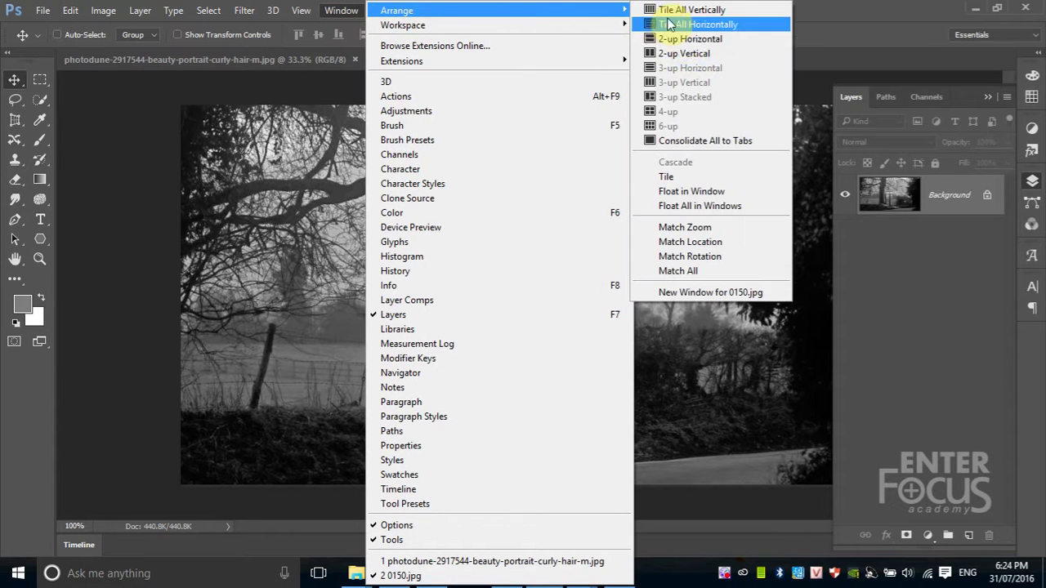
left_click(684, 53)
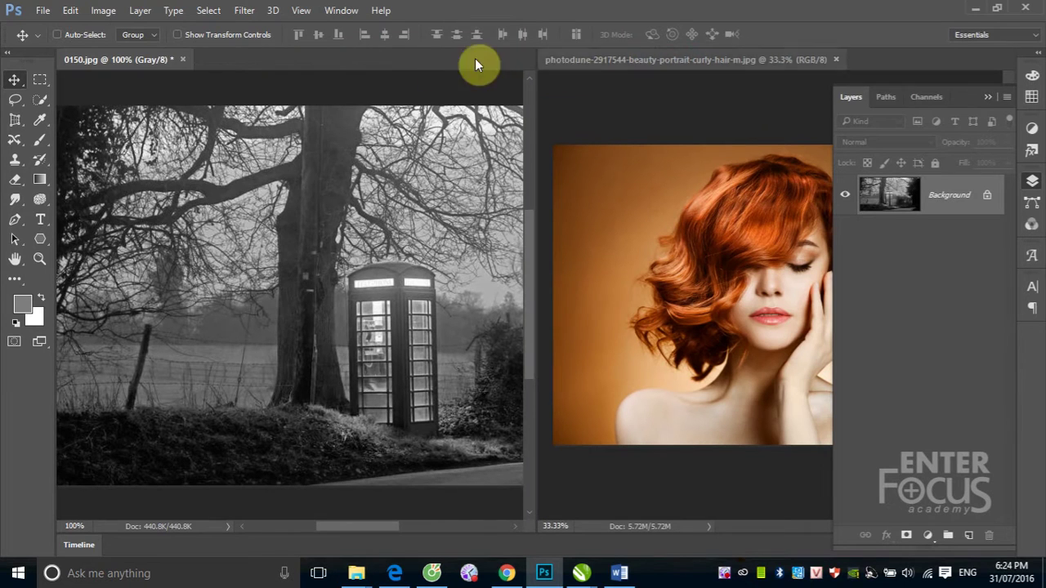
left_click(106, 12)
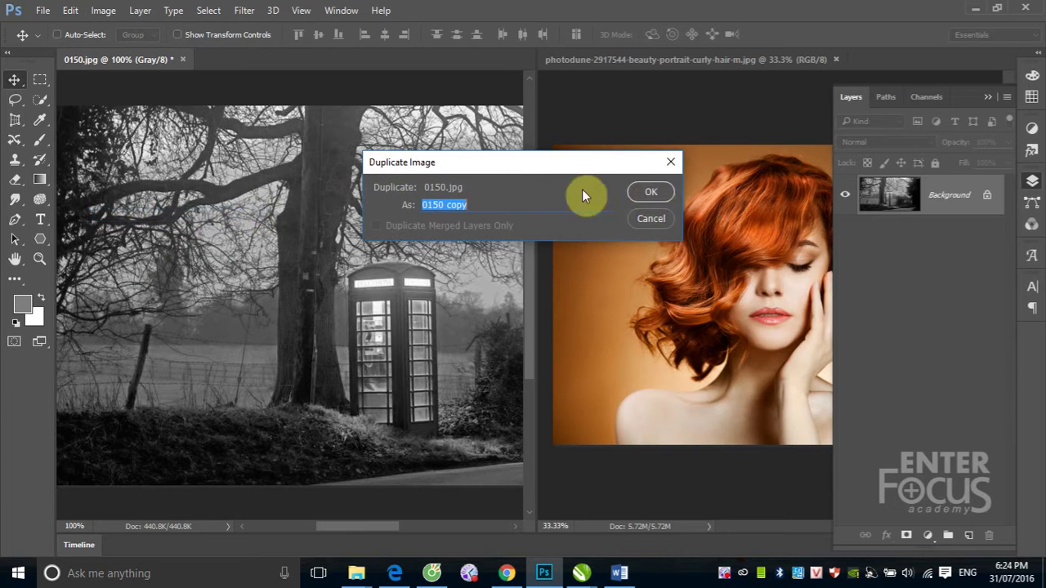
left_click(650, 191)
left_click_drag(248, 59, 612, 57)
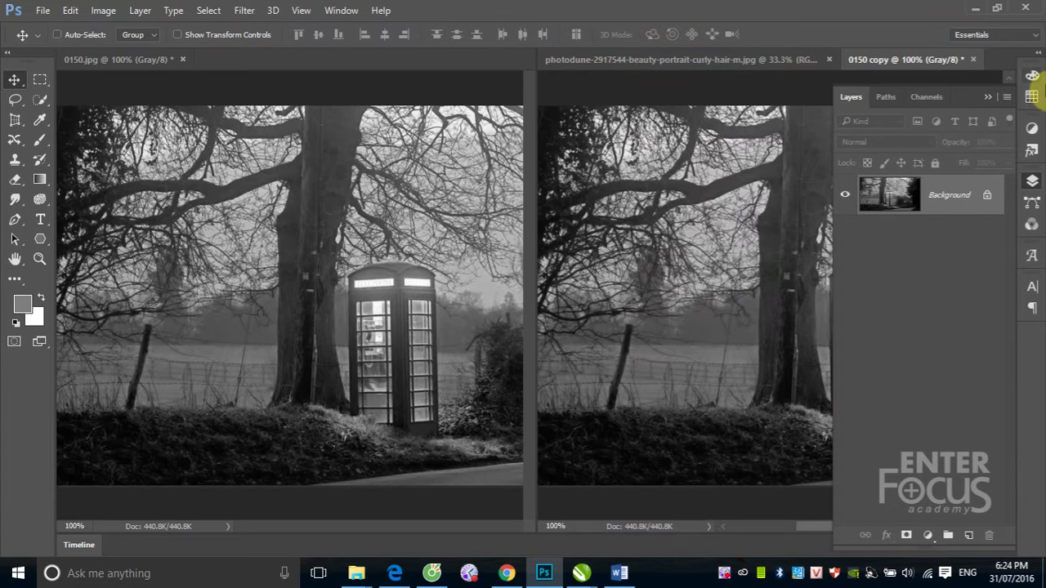
left_click(989, 97)
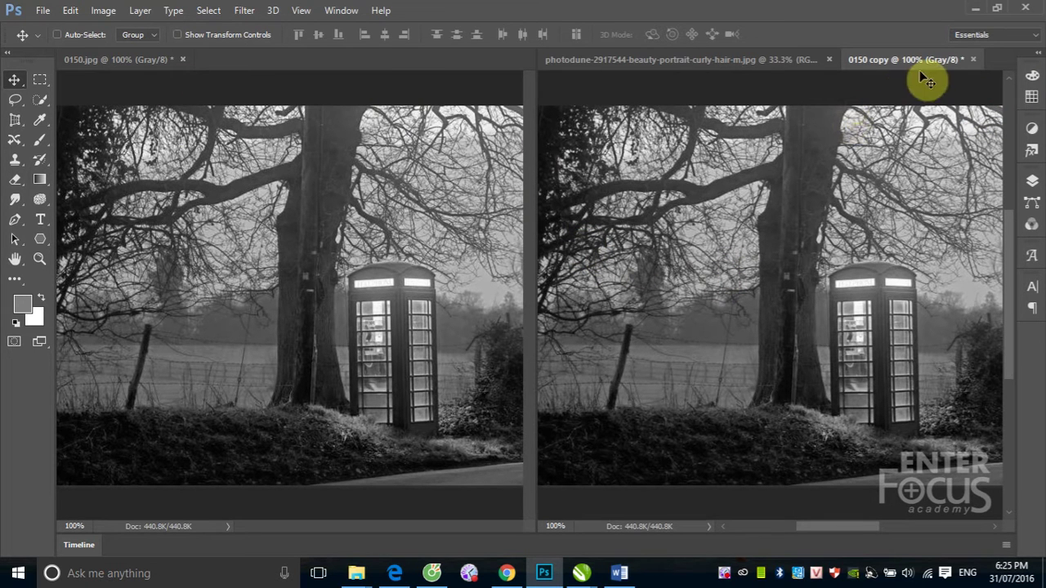
Convert 0150 copy to Bitmap mode at 72 pixels/inch with Diffusion Dither.
left_click(104, 11)
mouse_move(111, 27)
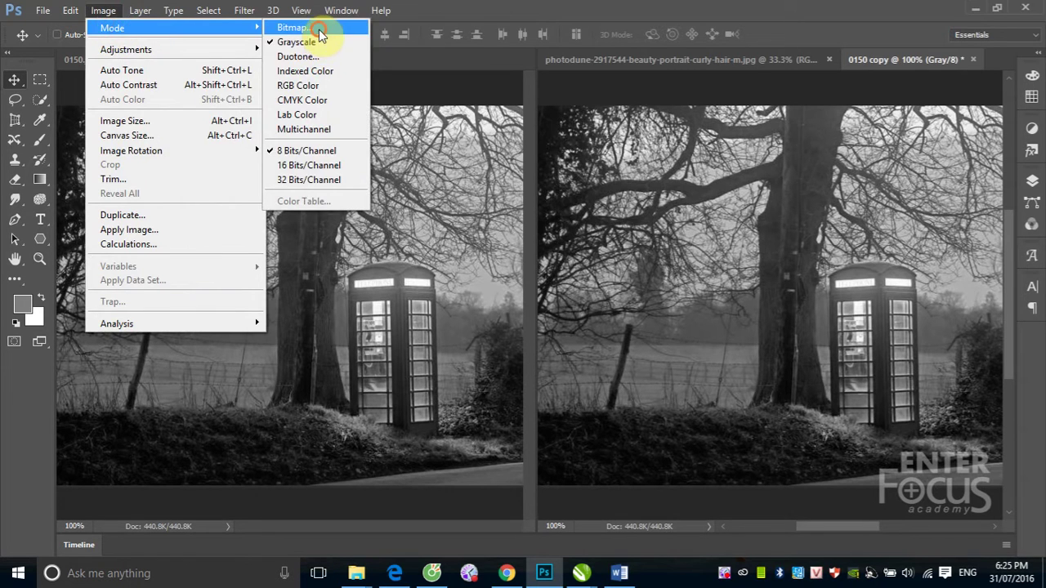
left_click(298, 28)
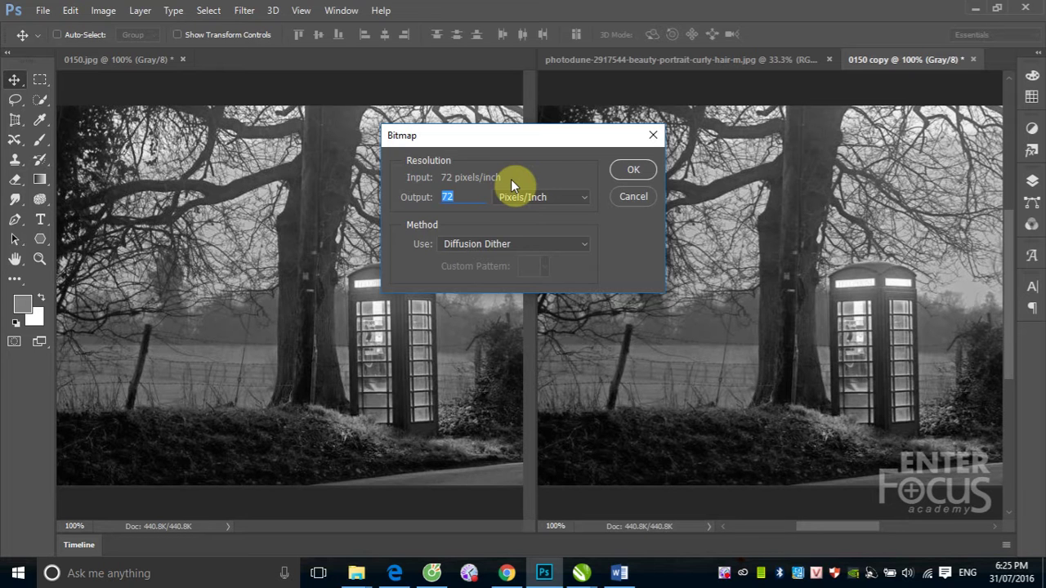
left_click(635, 172)
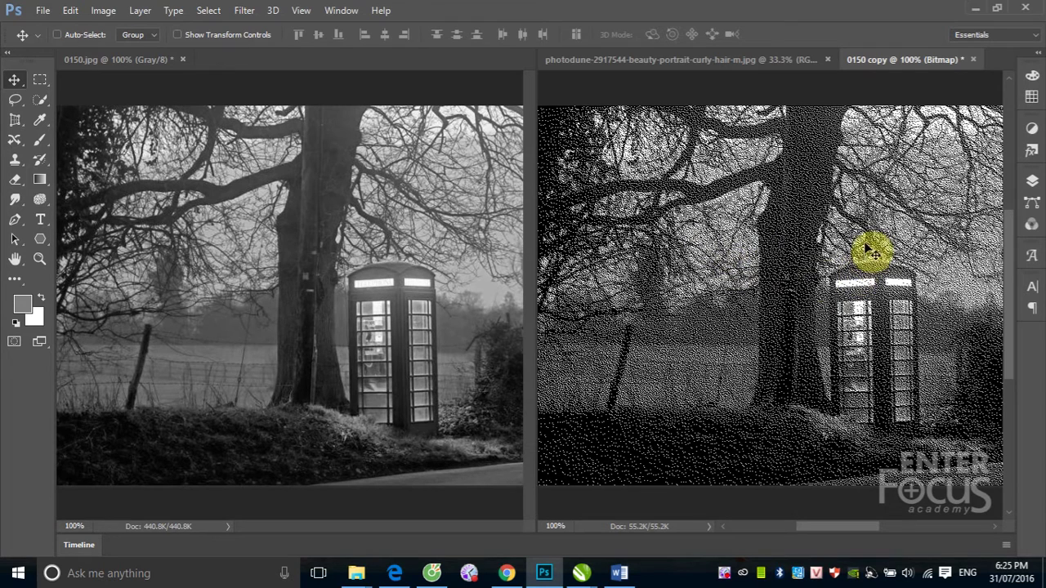
left_click_drag(814, 260, 858, 296)
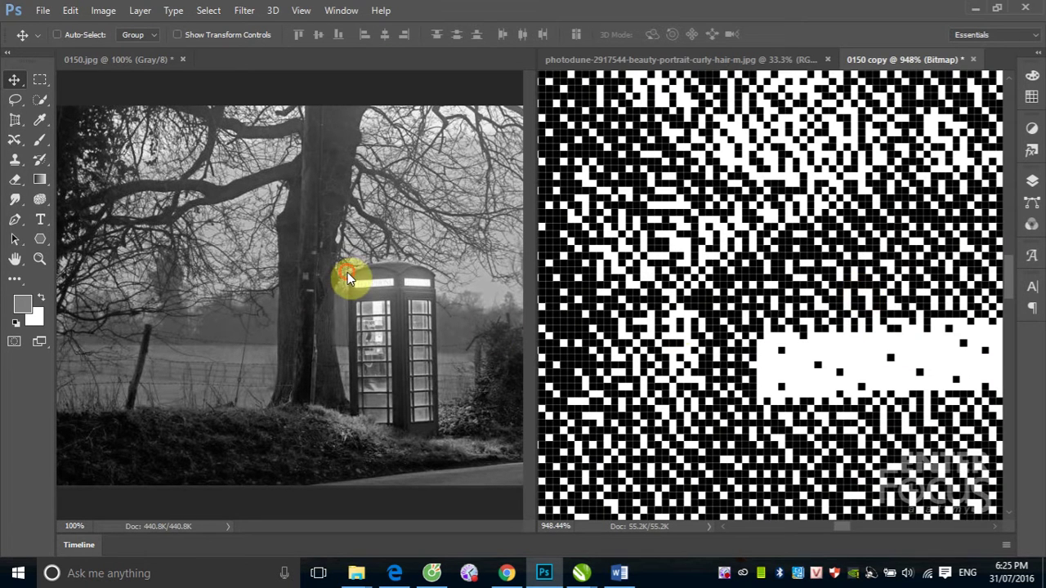
left_click_drag(299, 240, 415, 311)
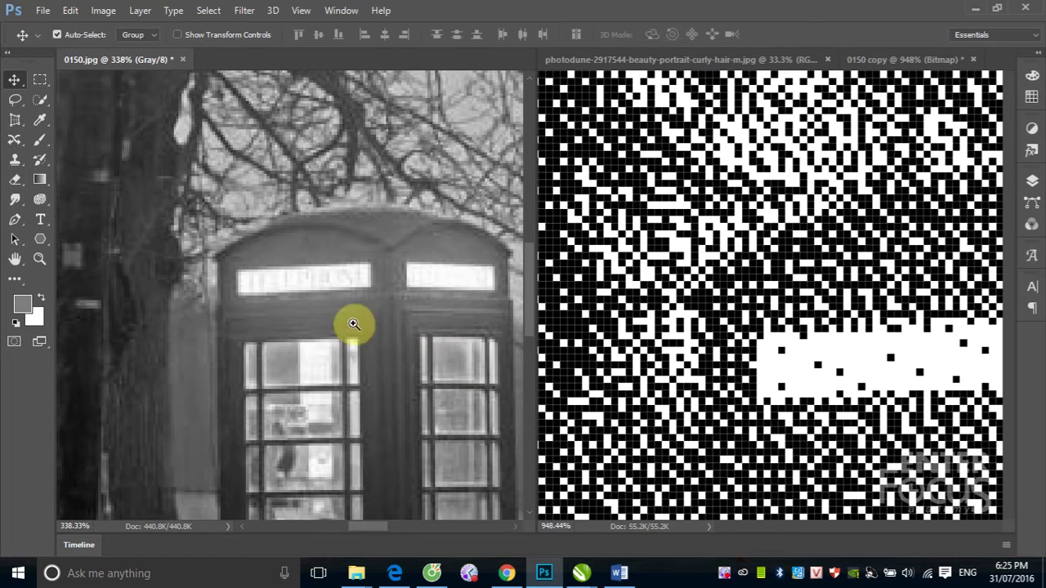
left_click_drag(112, 187, 312, 326)
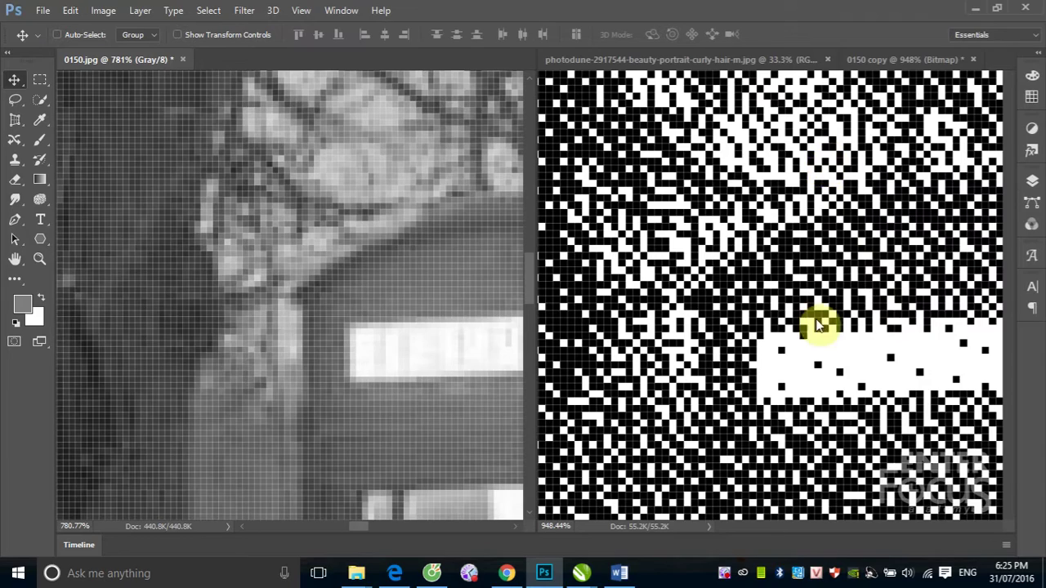
key("ctrl+minus")
key("ctrl+minus")
key("ctrl+minus")
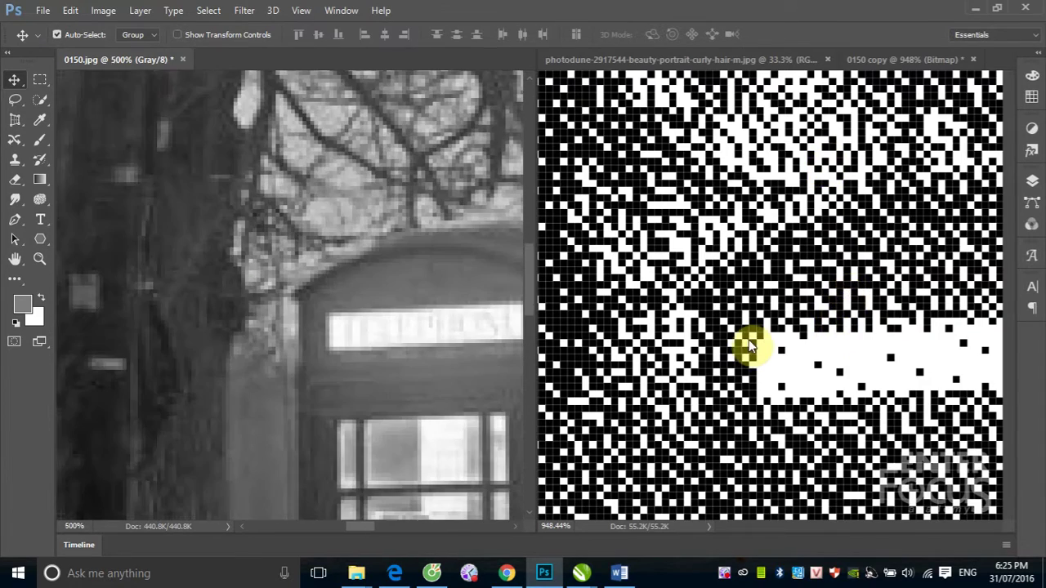
left_click(750, 346)
key("ctrl+minus")
key("ctrl+minus")
key("ctrl+minus")
key("ctrl+minus")
key("ctrl+minus")
key("ctrl+minus")
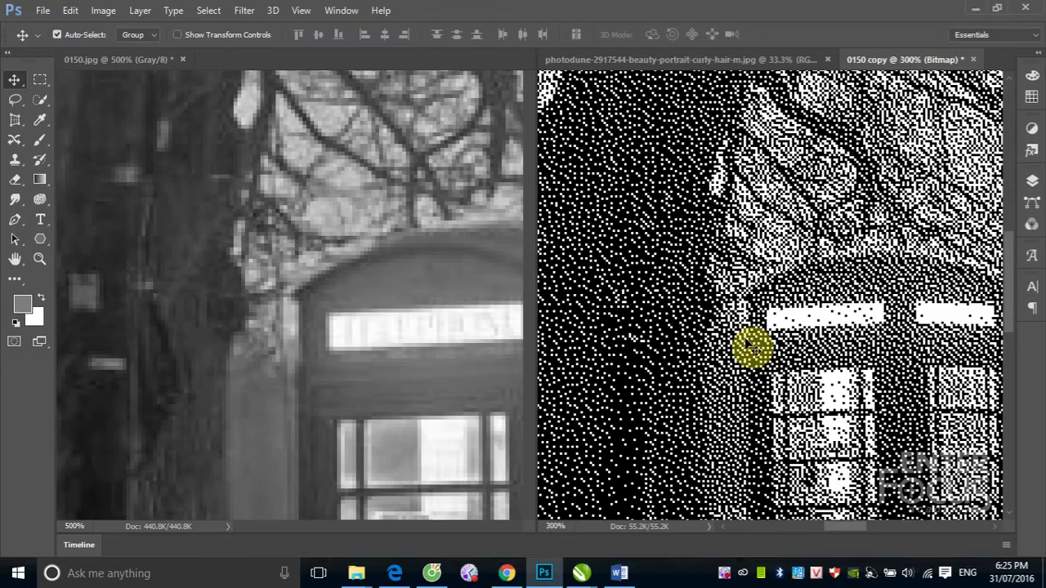
key("ctrl+minus")
key("ctrl+minus")
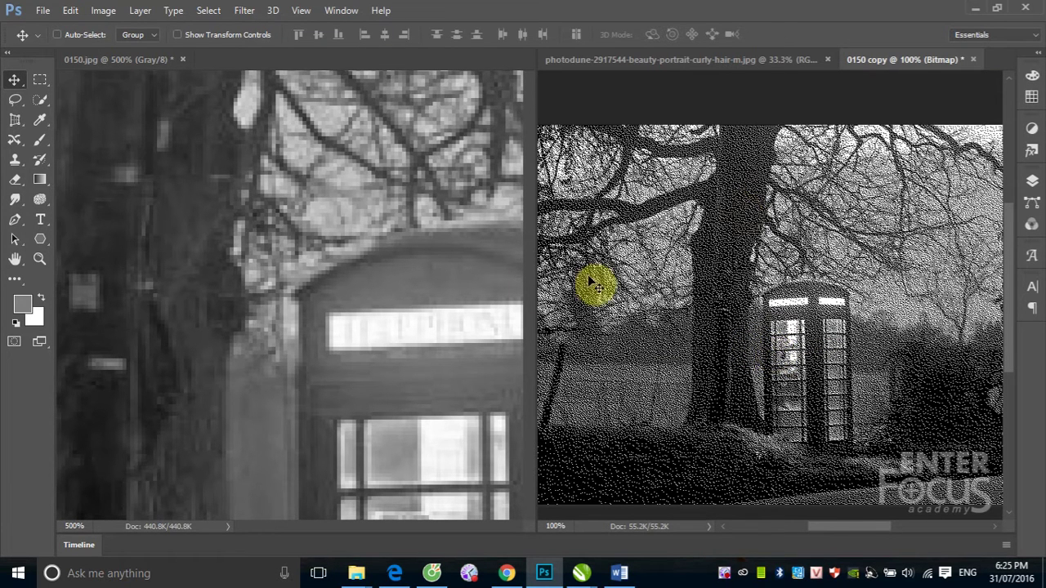
left_click(447, 291)
key("ctrl+minus")
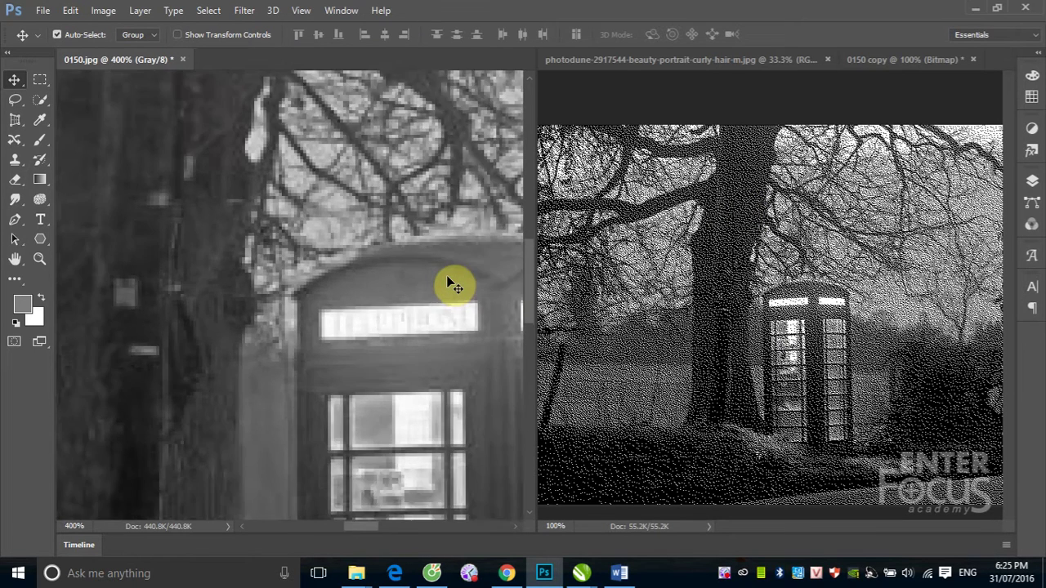
key("ctrl+minus")
key("ctrl+minus")
key("ctrl+minus")
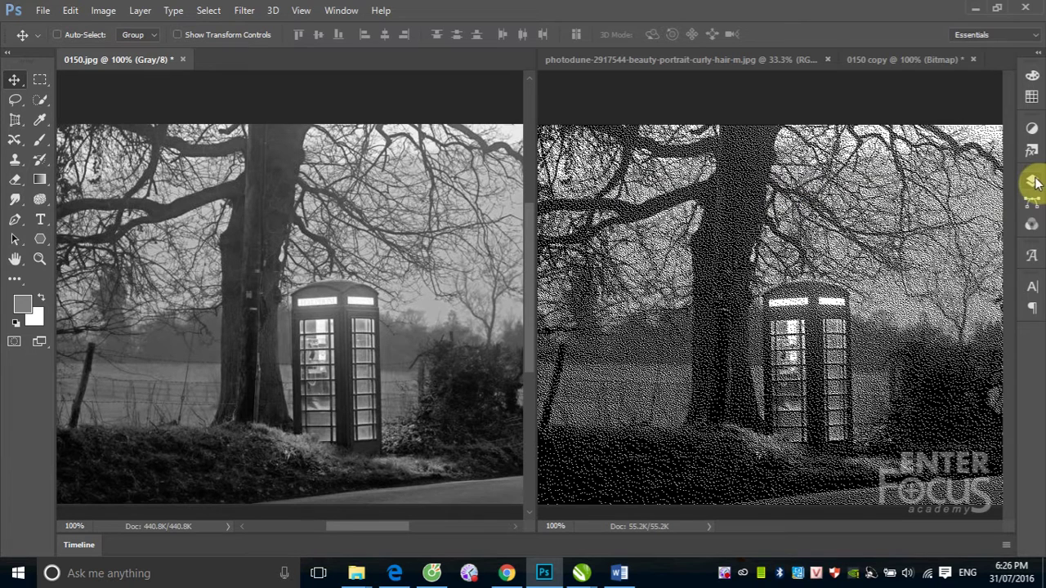
Show the Channels panel, check the Paths list, and bring the portrait forward.
left_click(1032, 225)
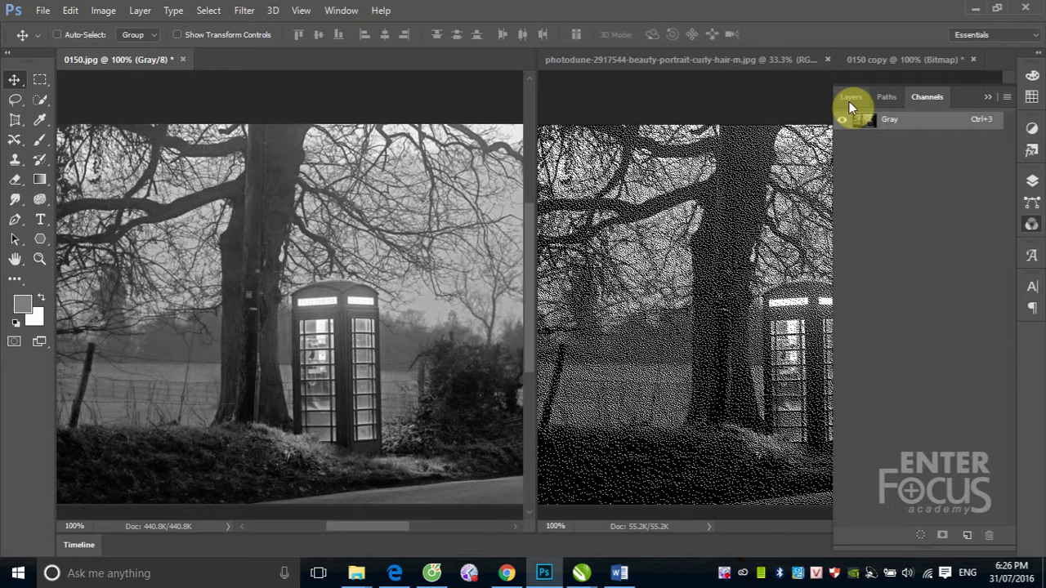
left_click(887, 97)
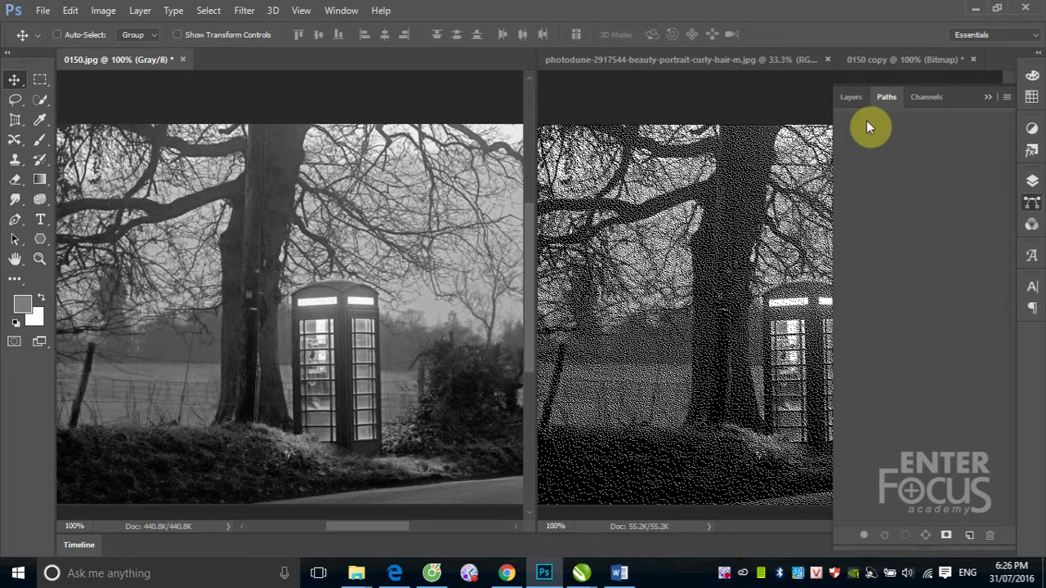
left_click(924, 98)
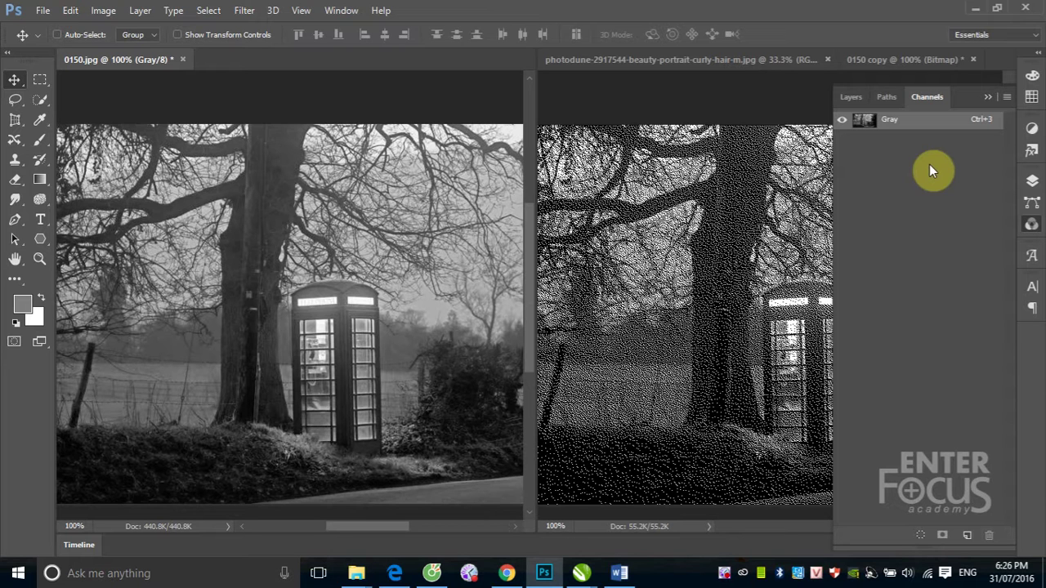
left_click(592, 58)
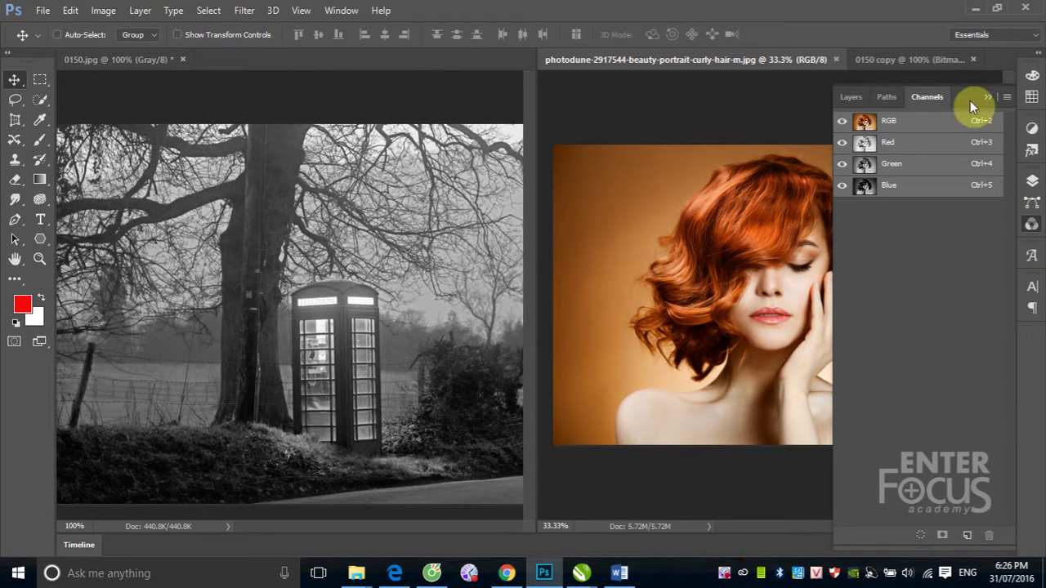
Set the Channels panel thumbnails to the largest size.
left_click(1008, 98)
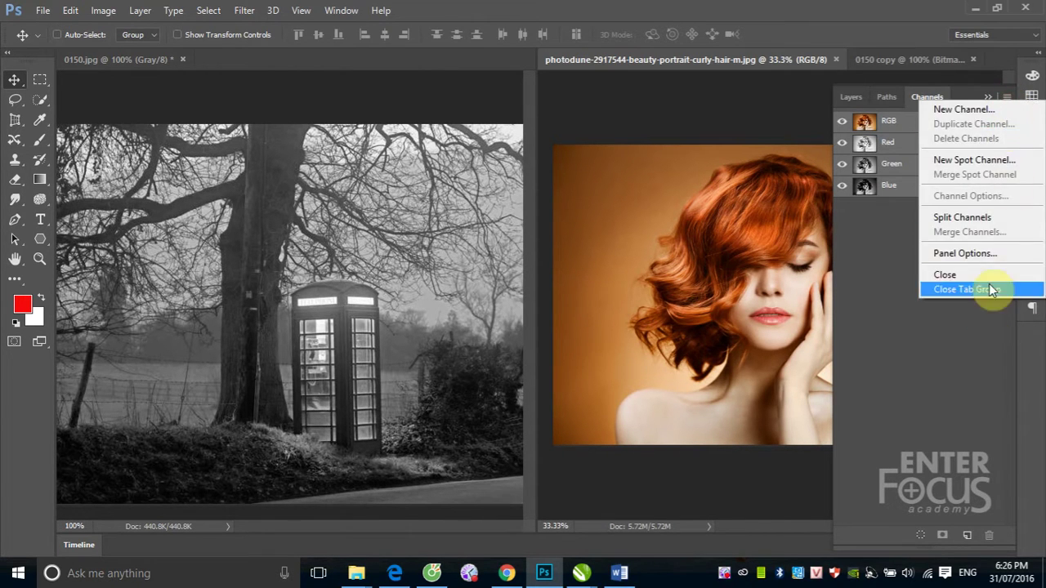
left_click(966, 253)
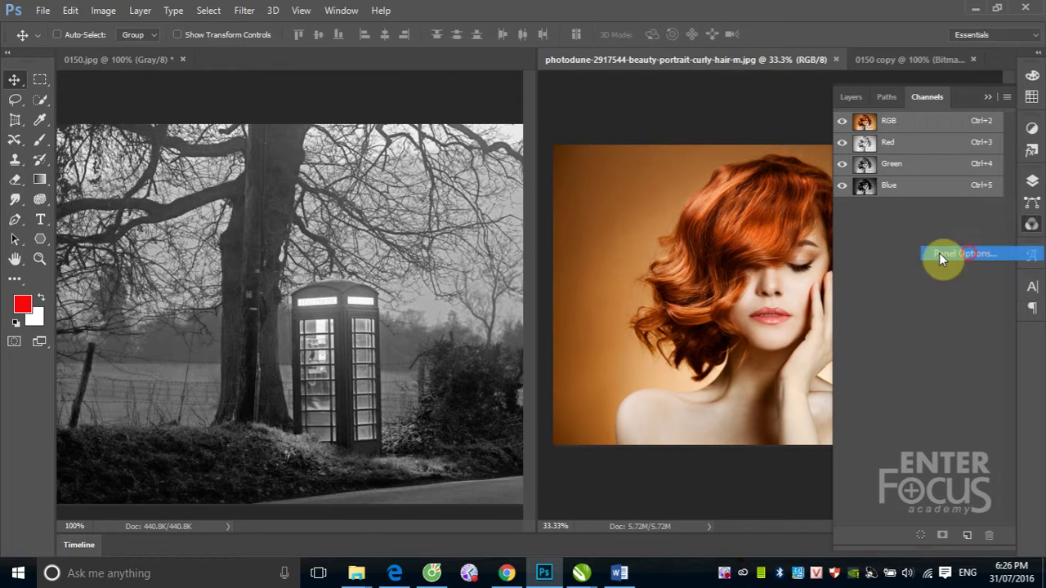
left_click(457, 284)
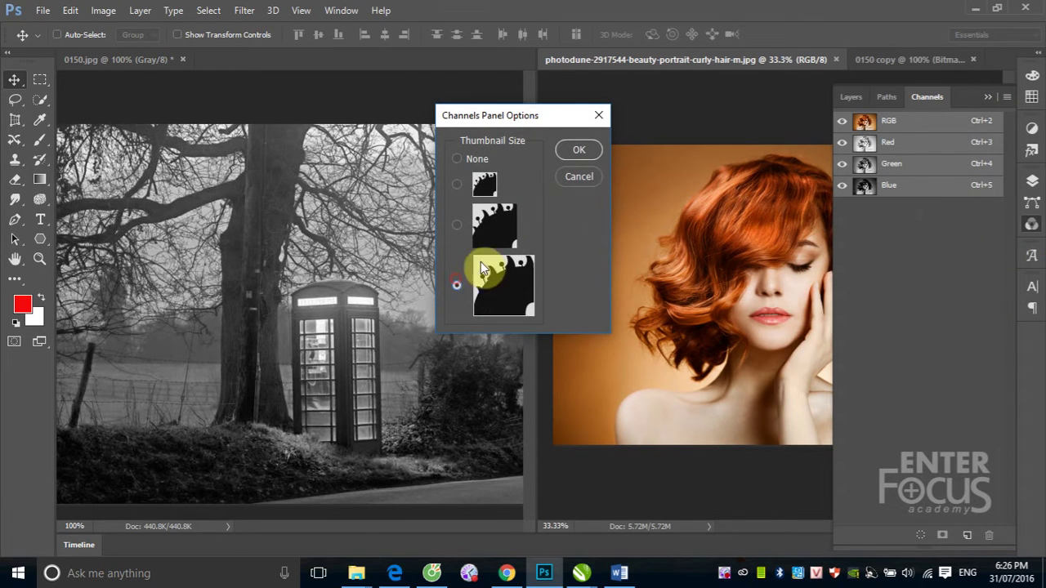
left_click(579, 149)
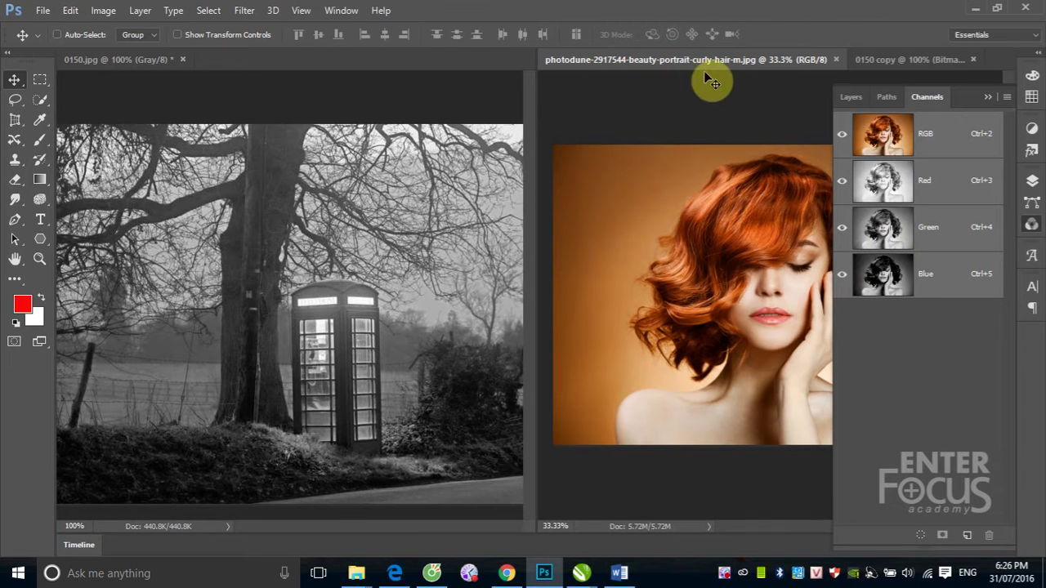
Move the portrait tab left and close 0150 copy without saving.
left_click_drag(694, 63, 416, 67)
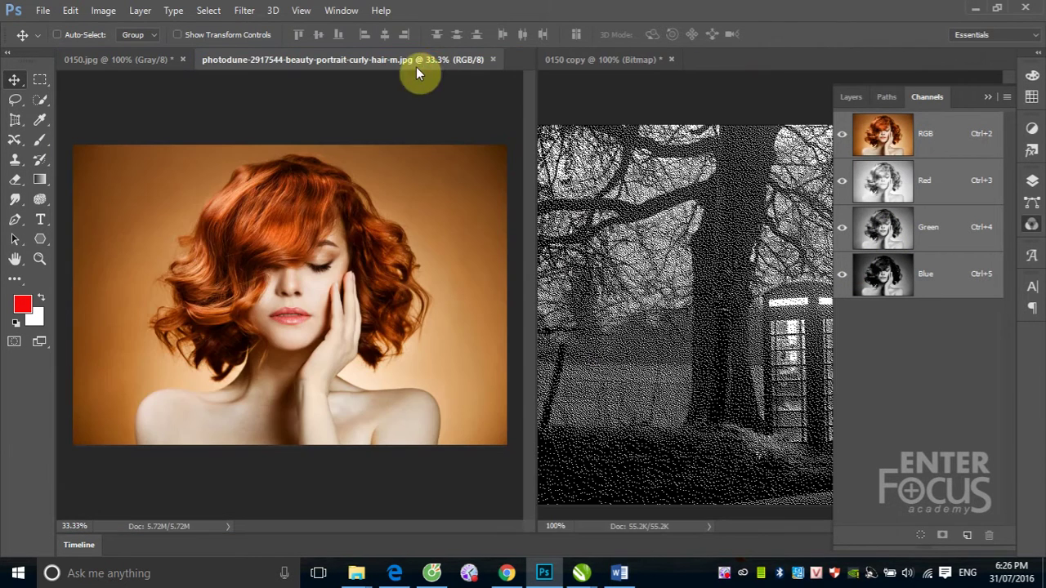
left_click(670, 58)
left_click(521, 227)
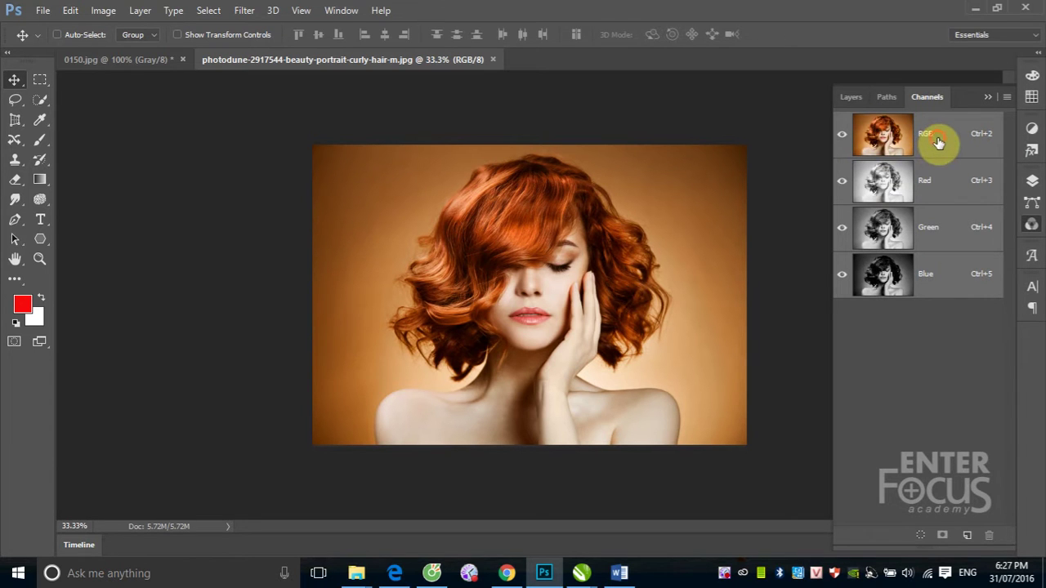
View the portrait's Red, Green and Blue channels twice over, ending on Blue.
left_click(953, 188)
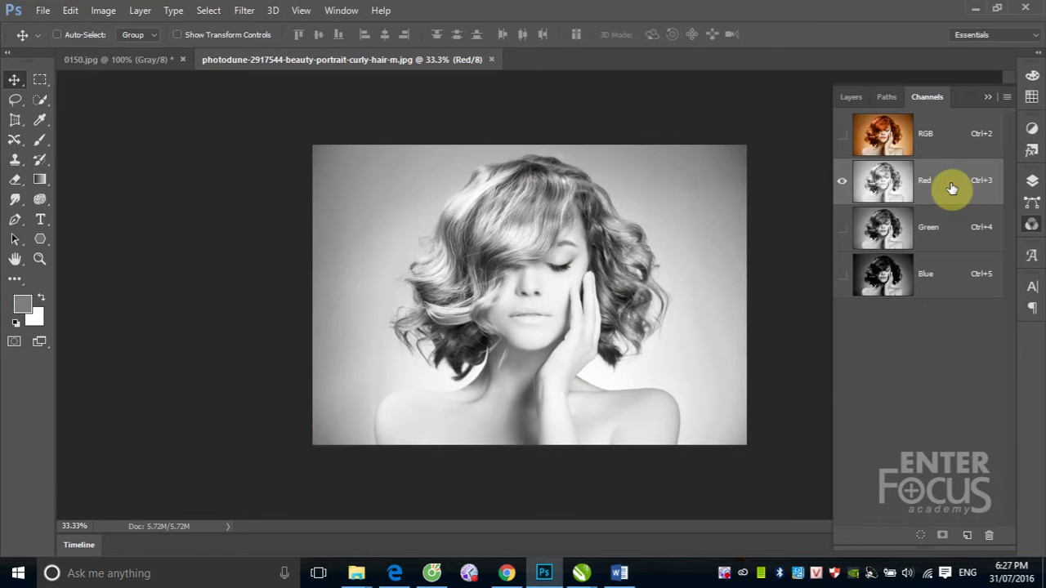
left_click(949, 237)
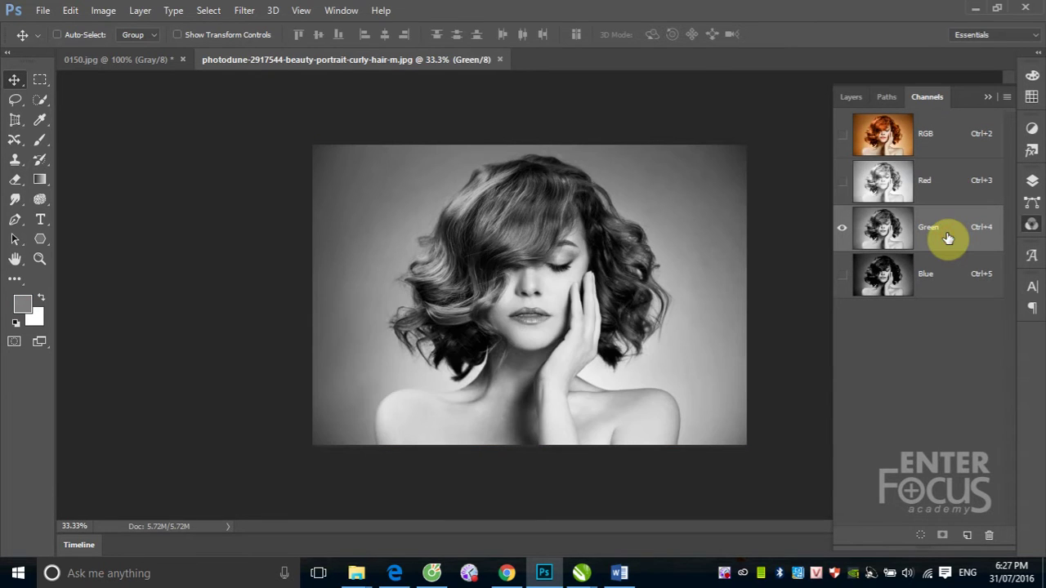
left_click(951, 285)
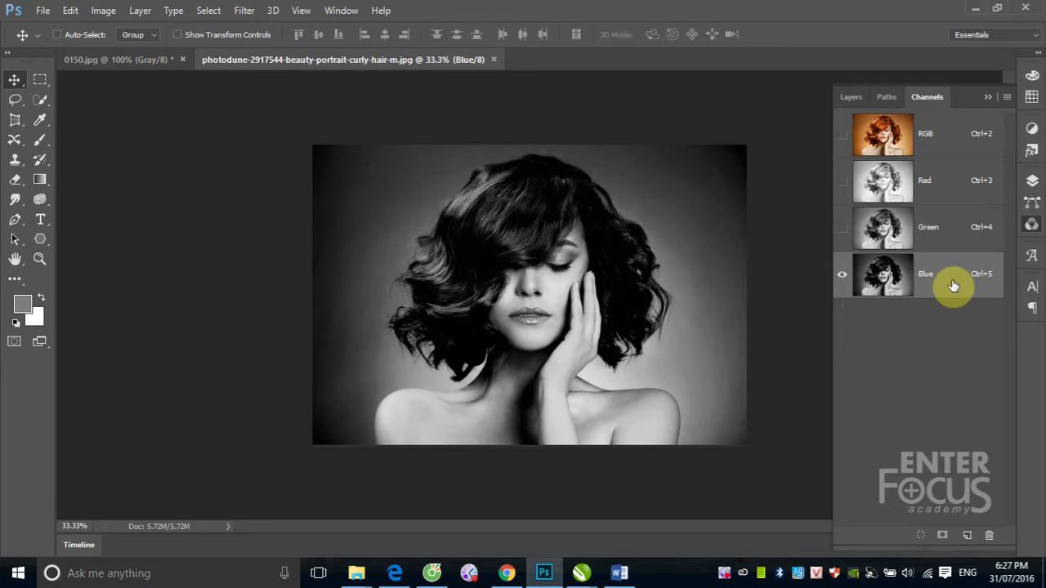
left_click(947, 184)
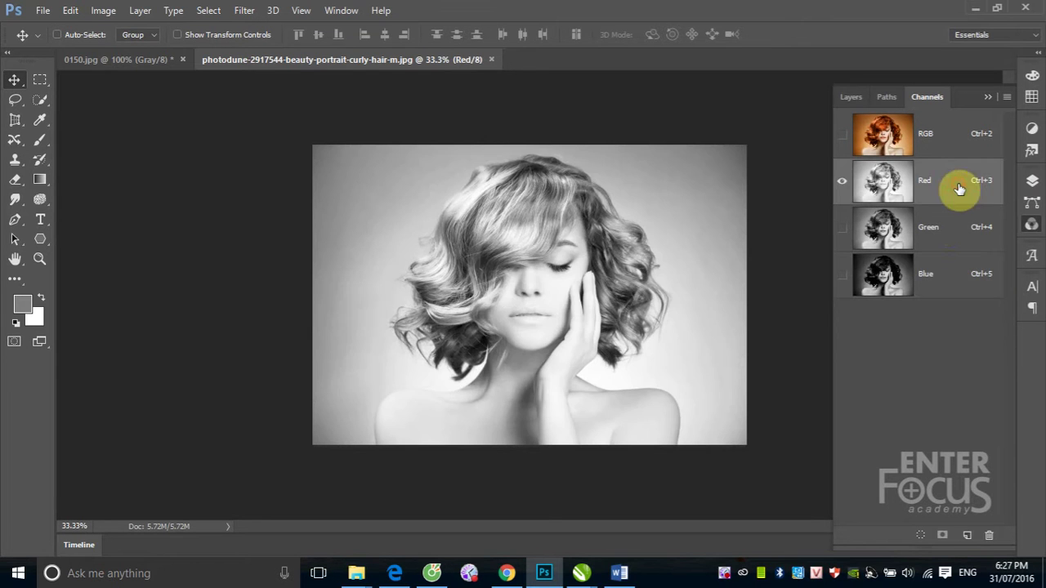
left_click(948, 232)
left_click(945, 285)
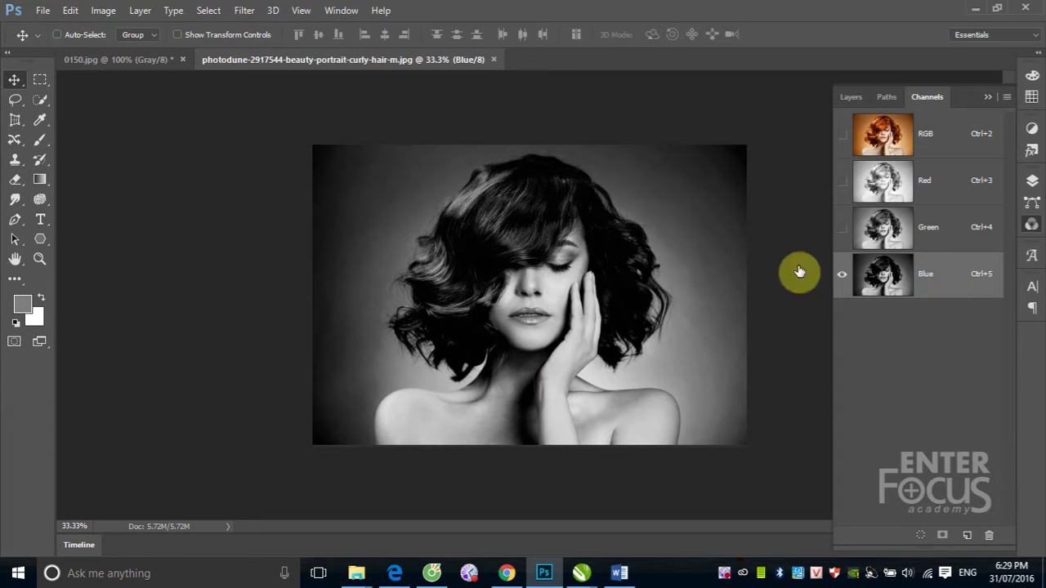
Enable Show Channels in Color in the Interface preferences.
left_click(69, 12)
mouse_move(124, 574)
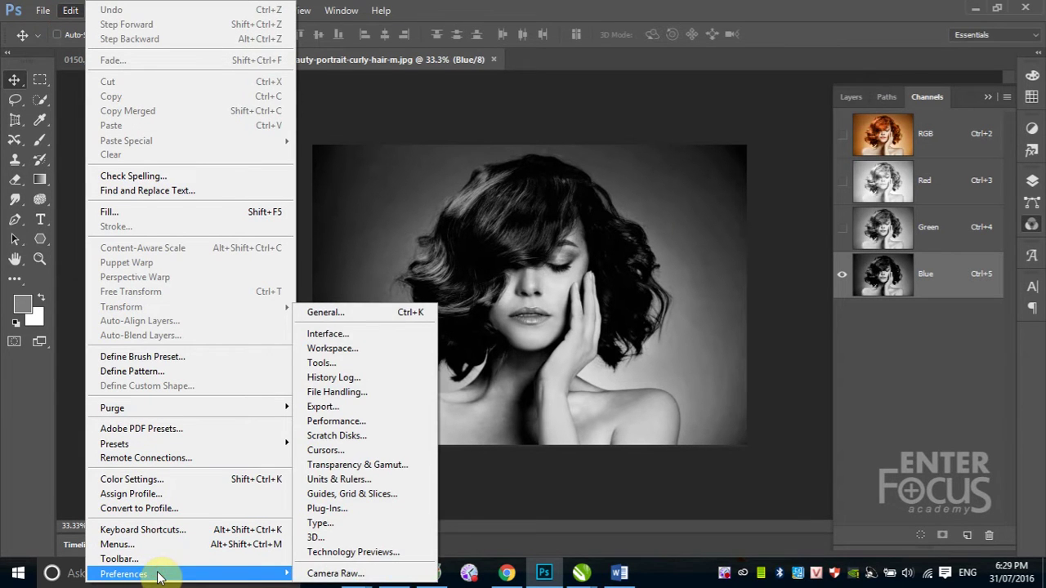
left_click(347, 311)
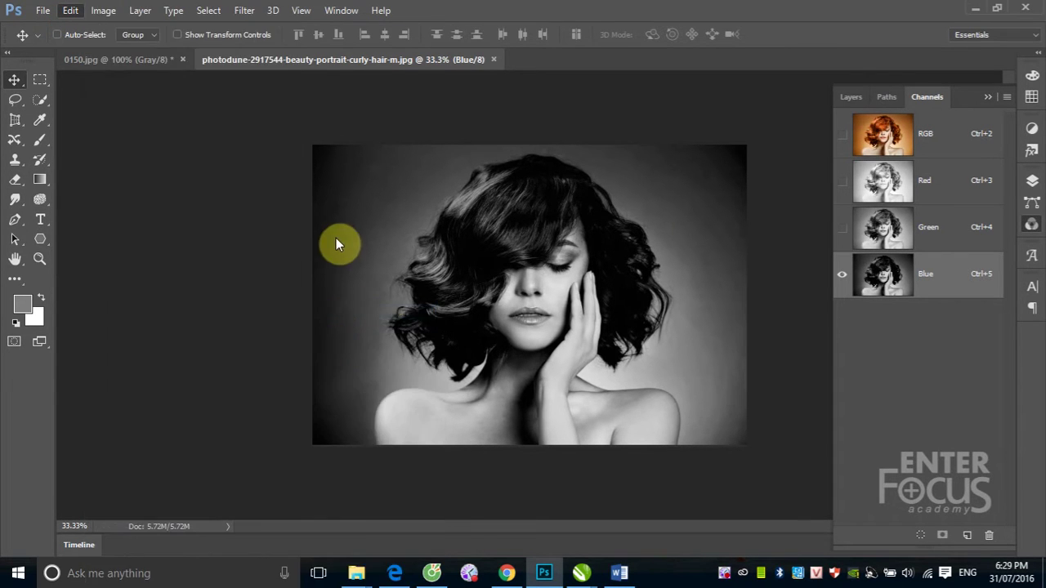
key("i")
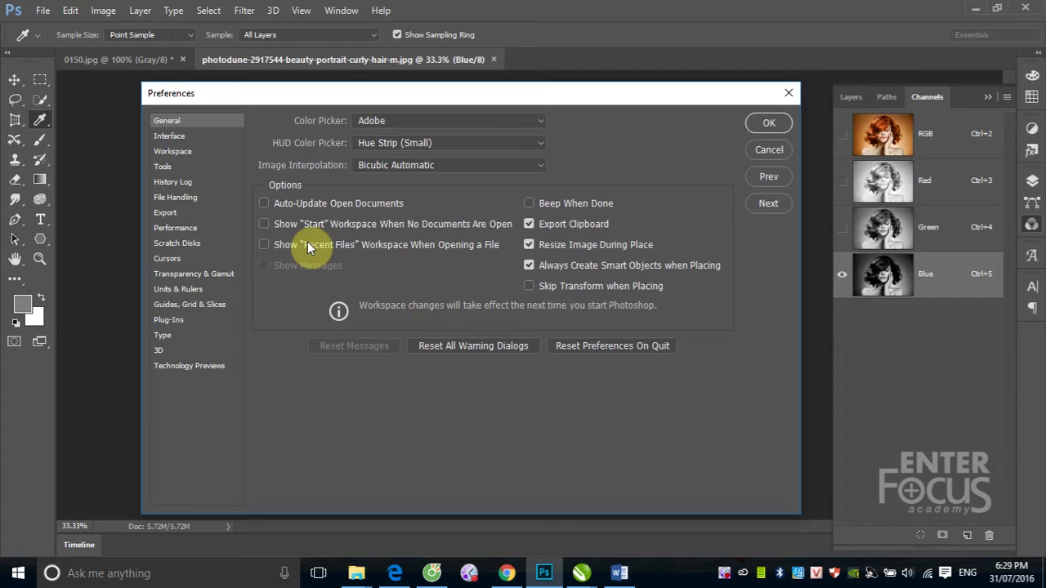
left_click(179, 137)
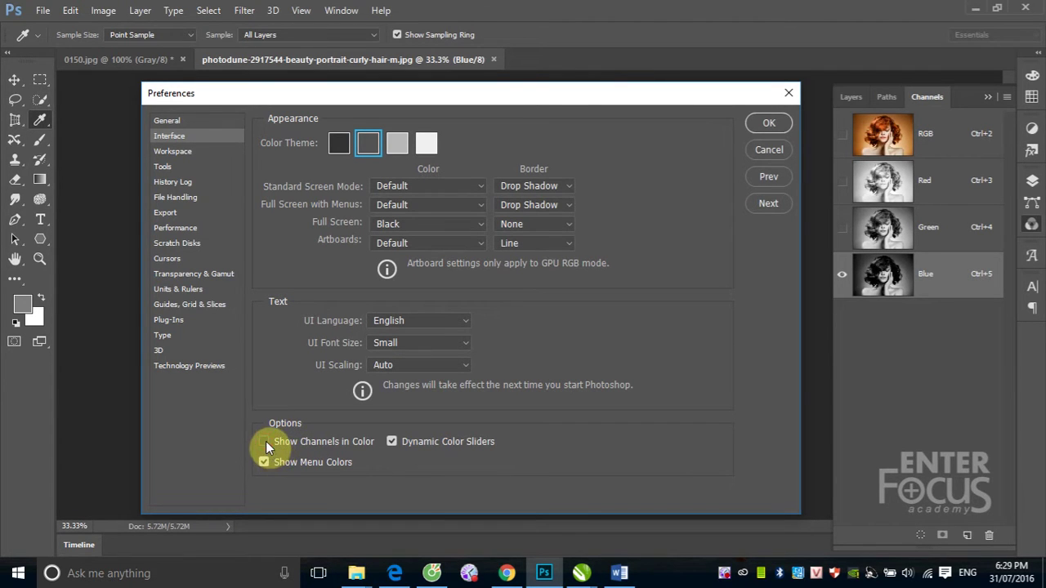
left_click(264, 441)
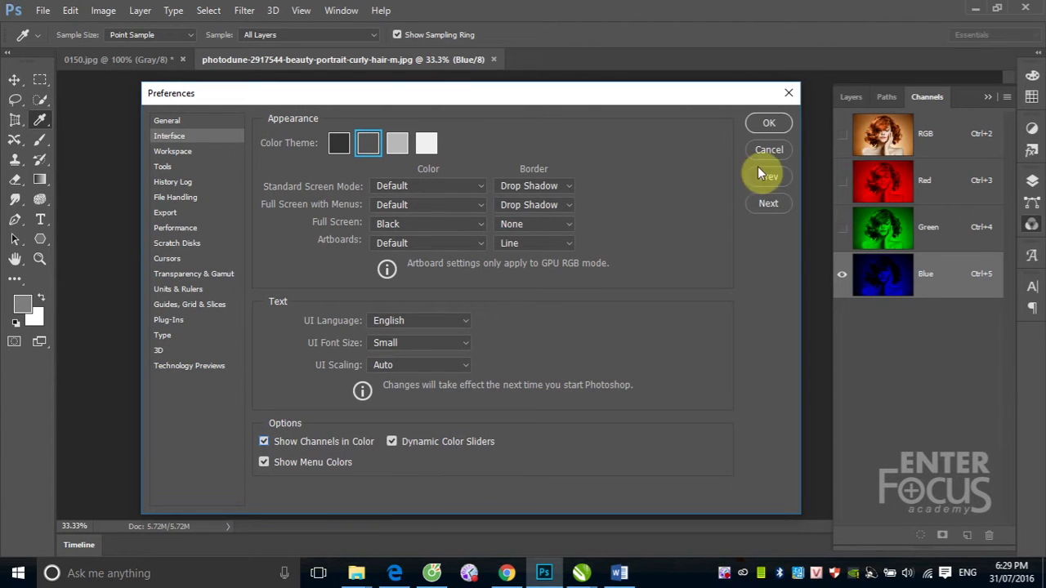
left_click(769, 123)
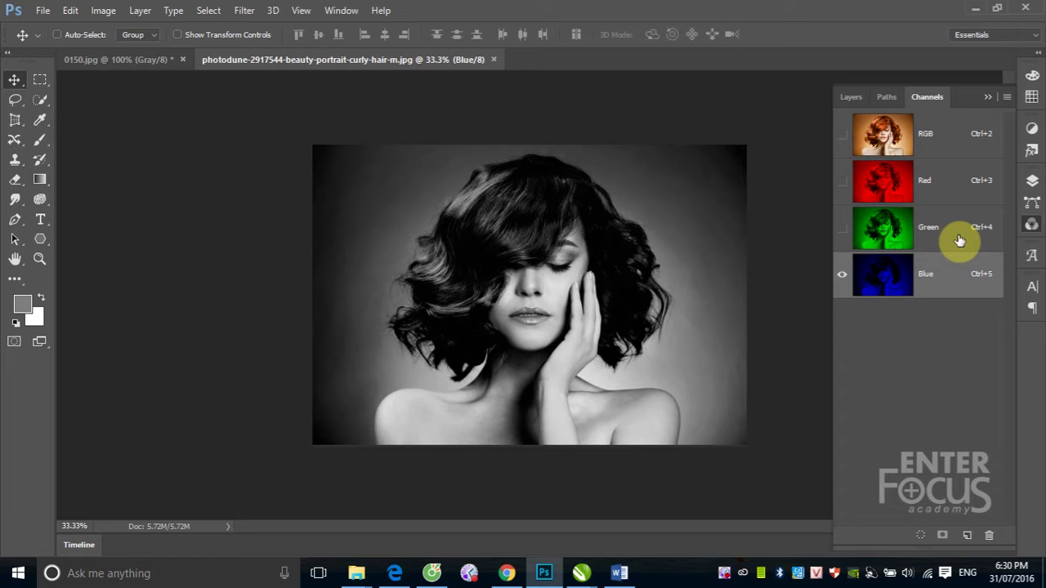
View the portrait's RGB composite, then Red, Green and Blue, ending on Blue.
left_click(944, 145)
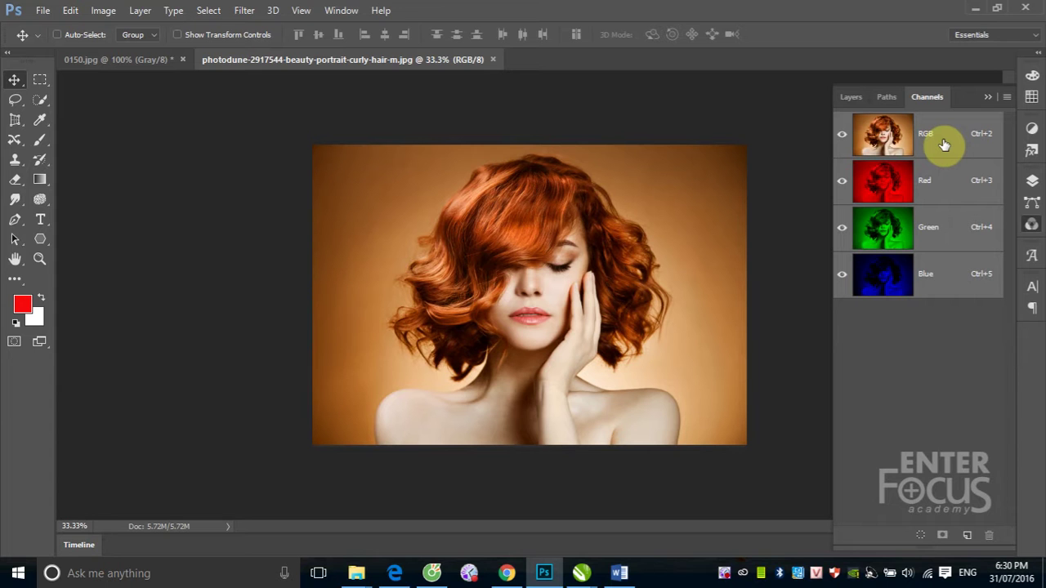
left_click(942, 189)
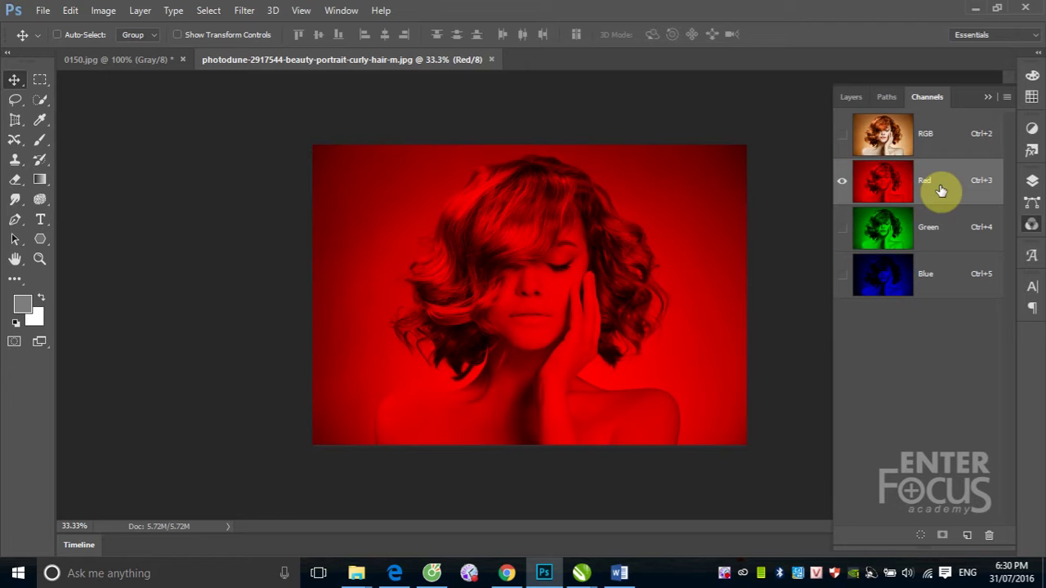
left_click(938, 234)
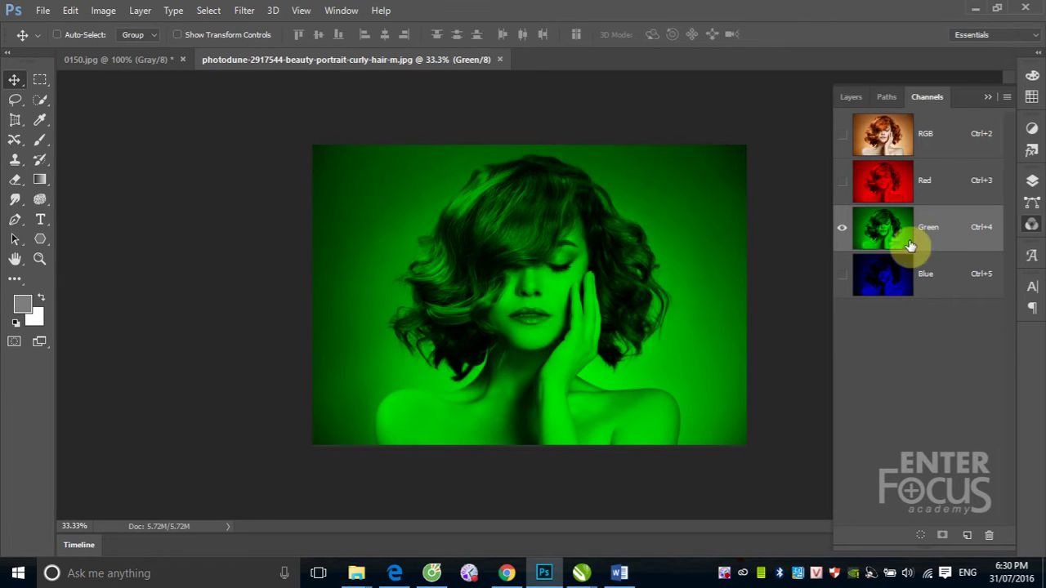
left_click(944, 282)
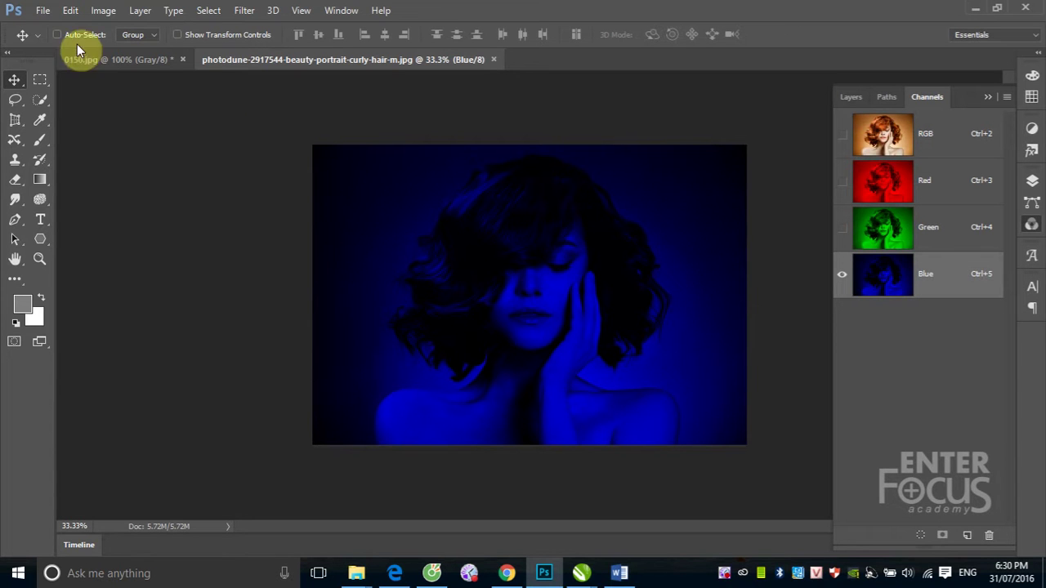
left_click(47, 12)
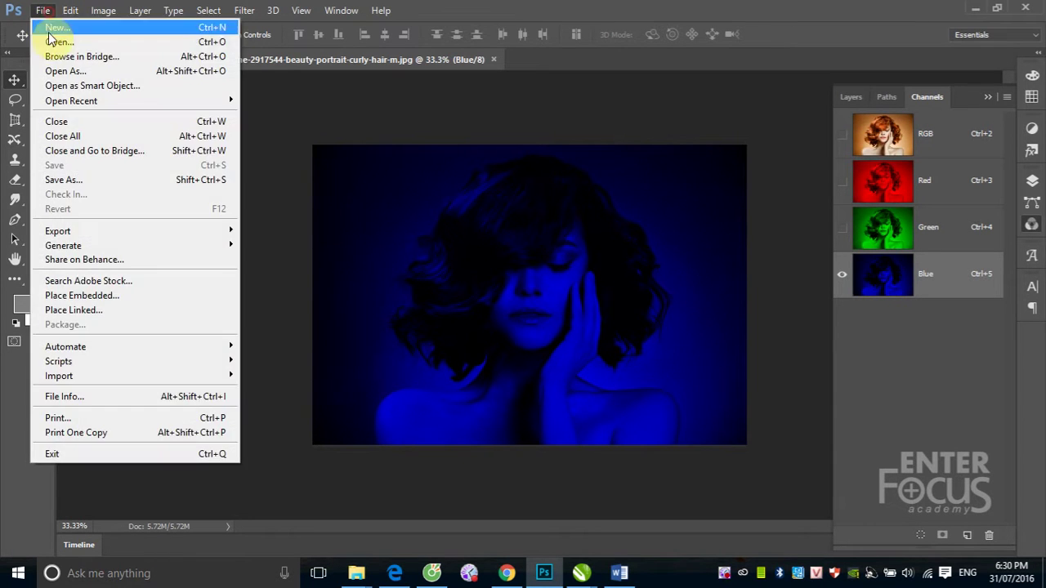
left_click(45, 39)
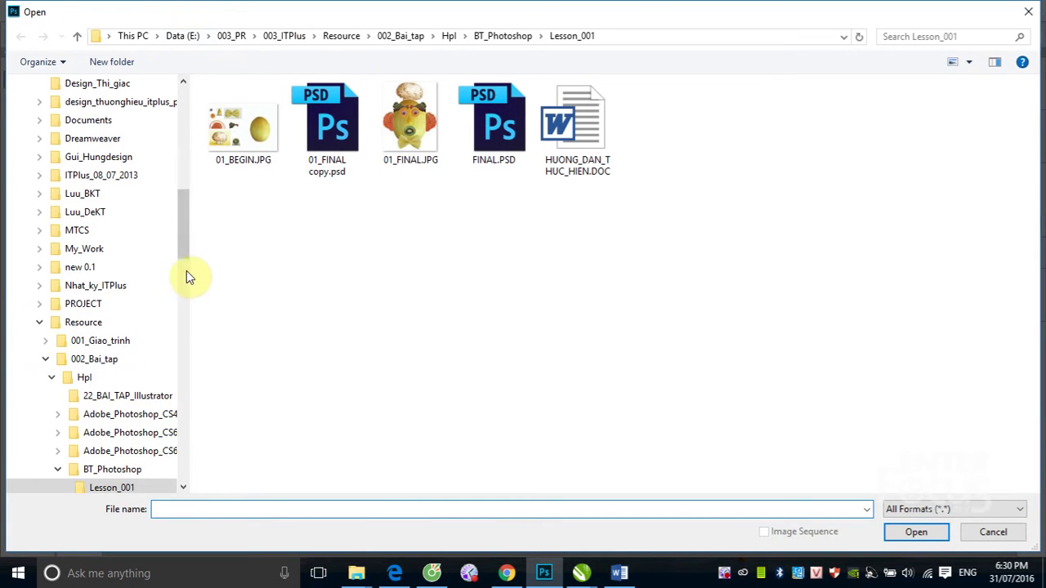
left_click_drag(186, 233, 188, 155)
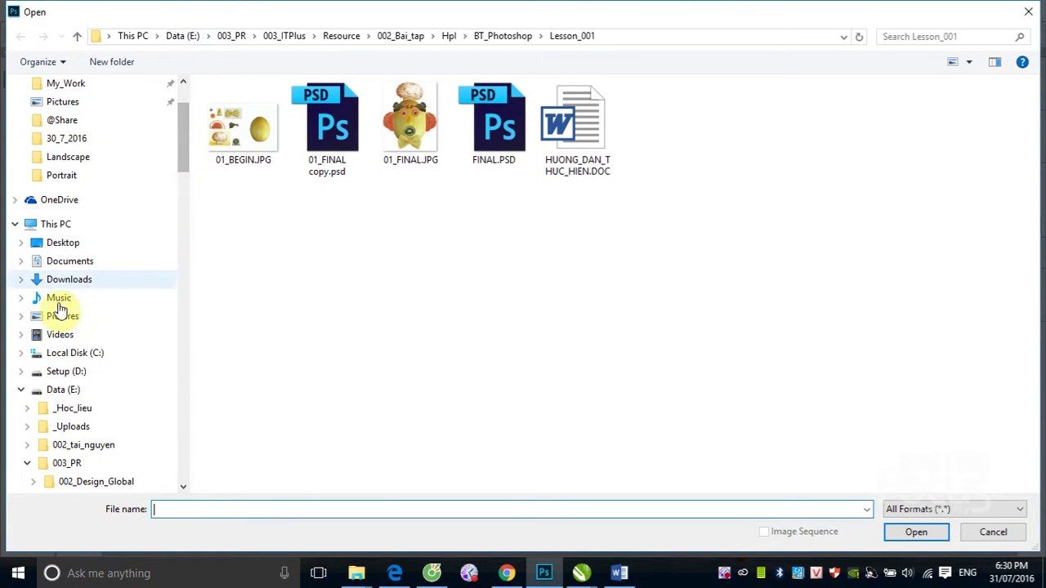
left_click(70, 372)
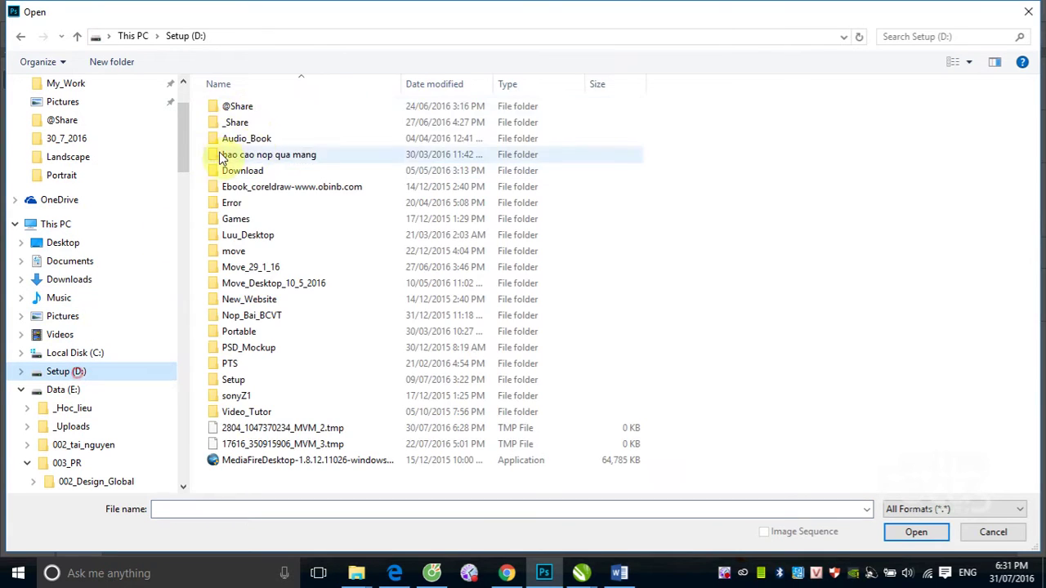
double_click(235, 107)
scroll(761, 305, "down", 5)
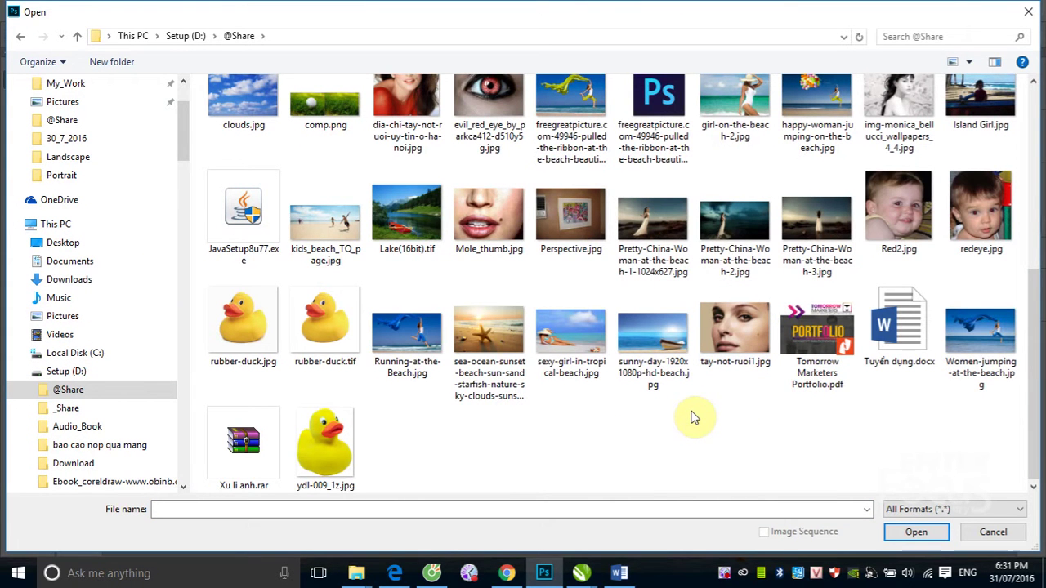
scroll(691, 418, "up", 2)
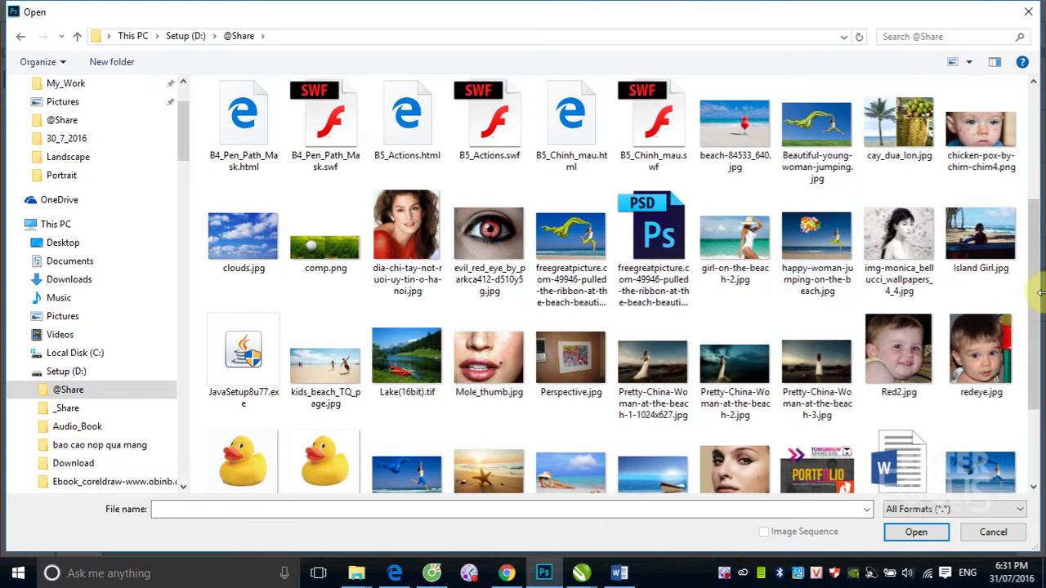
left_click_drag(1037, 300, 1037, 353)
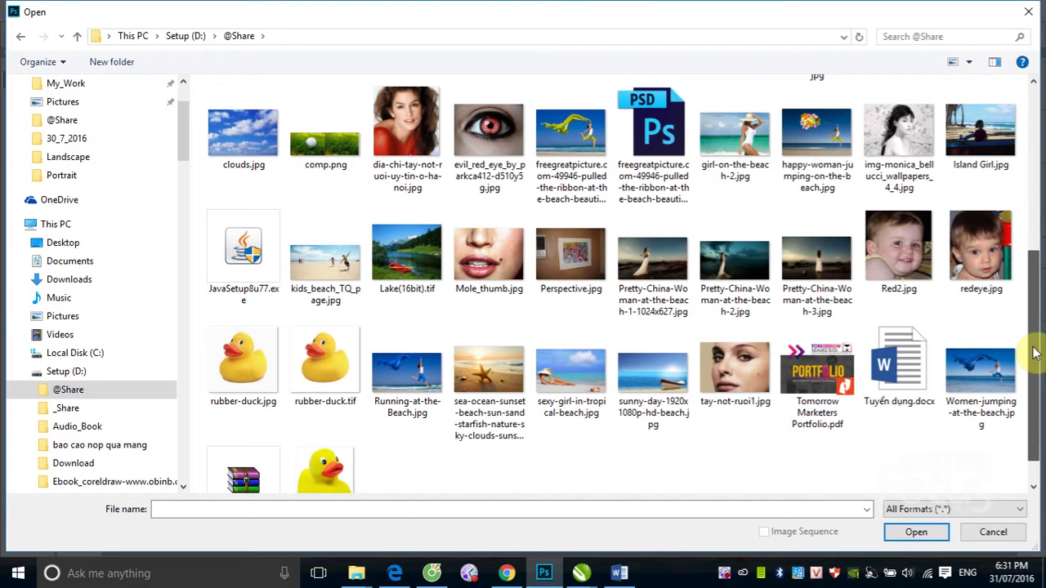
left_click_drag(1037, 353, 1038, 316)
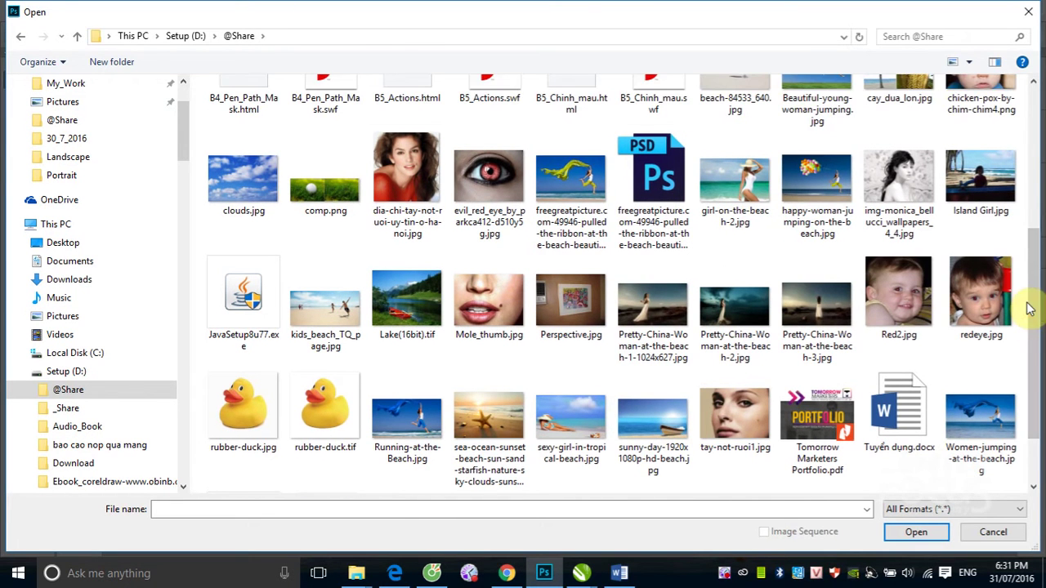
scroll(482, 233, "up", 3)
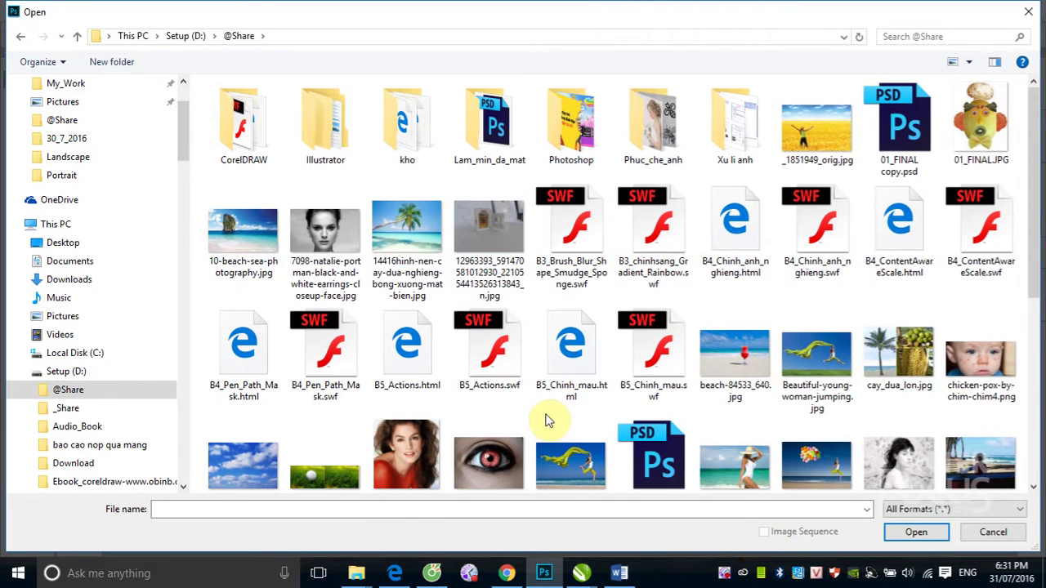
scroll(548, 420, "down", 5)
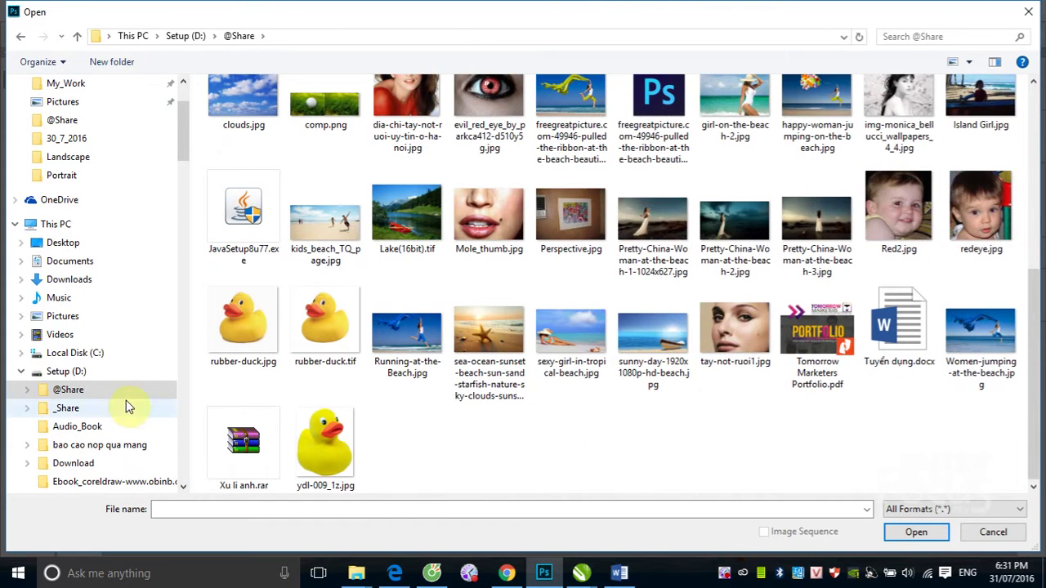
mouse_move(139, 348)
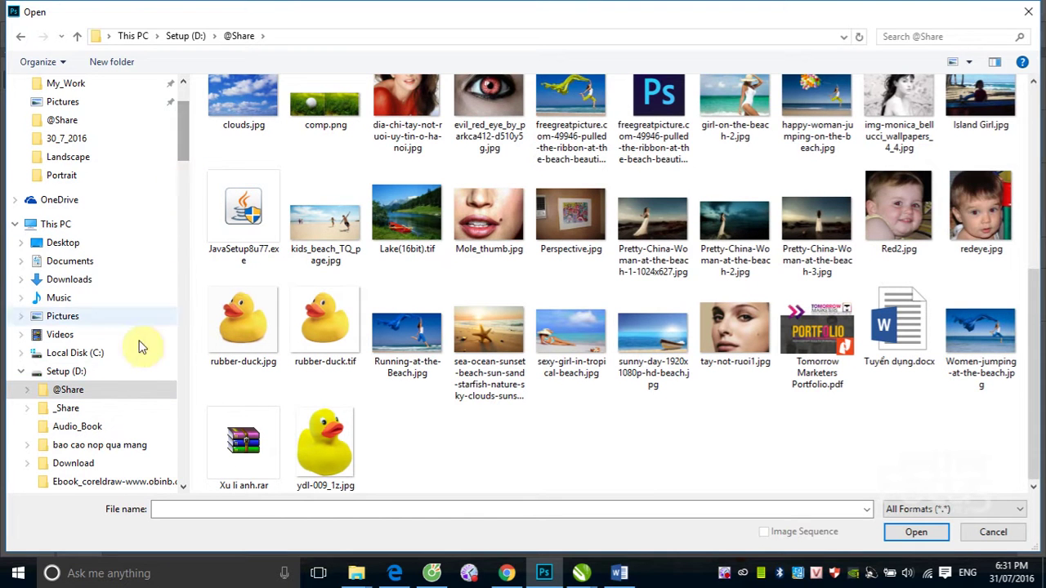
Open Palm Tree (CMYK).tif from the _Share folder.
left_click(67, 407)
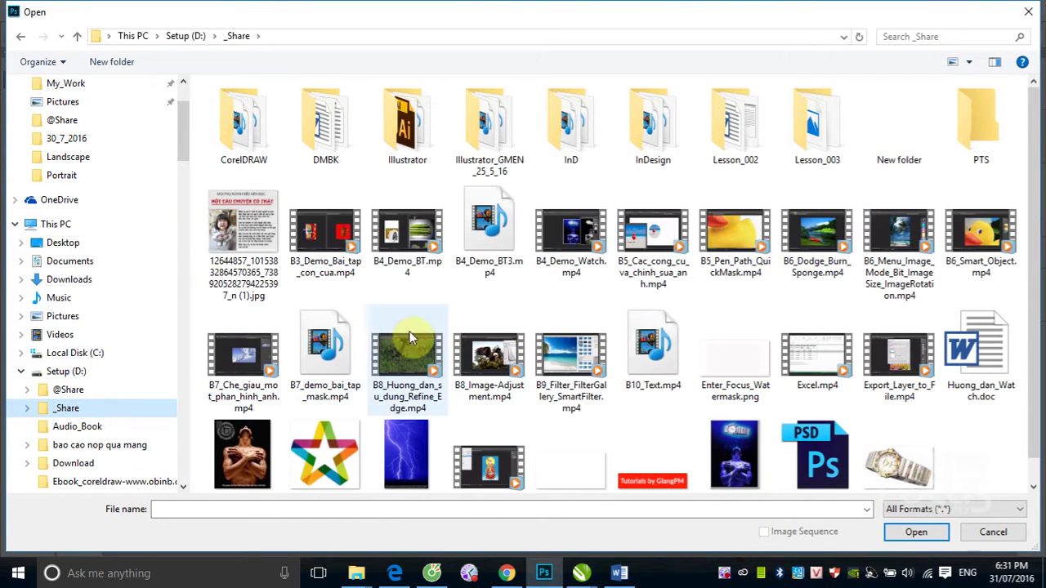
scroll(577, 382, "down", 1)
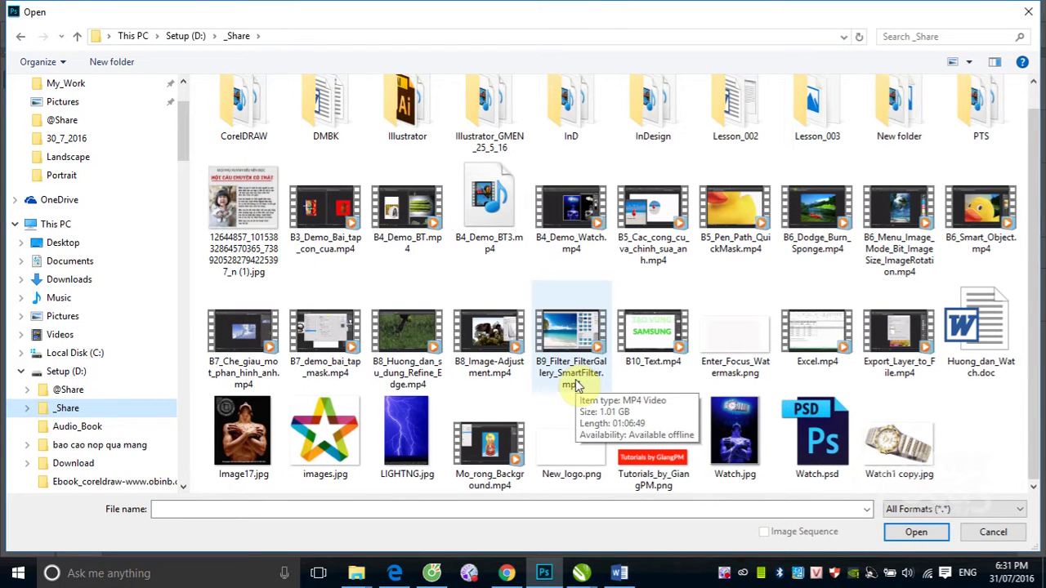
scroll(578, 384, "up", 1)
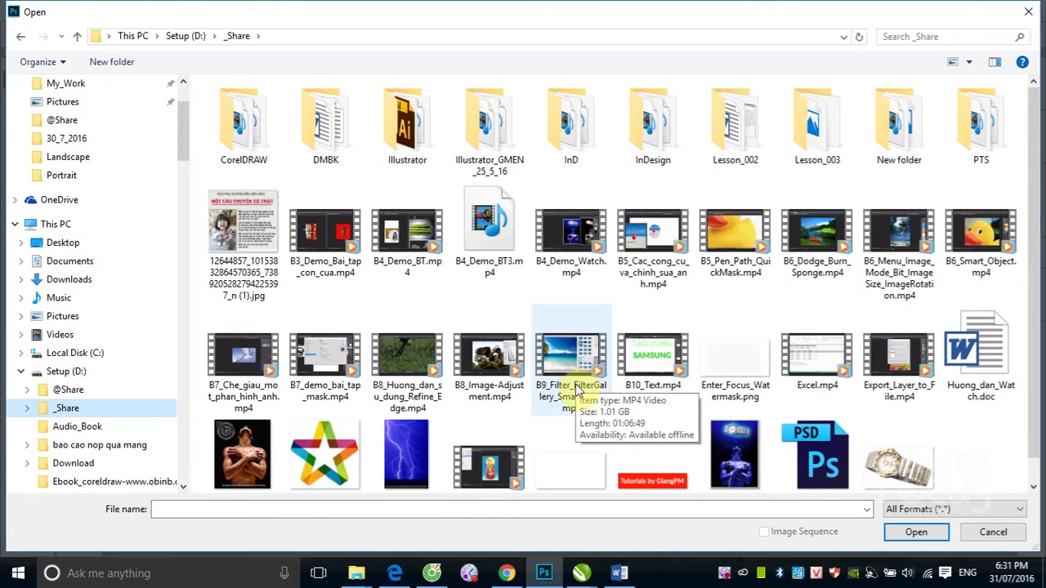
right_click(723, 577)
left_click(751, 381)
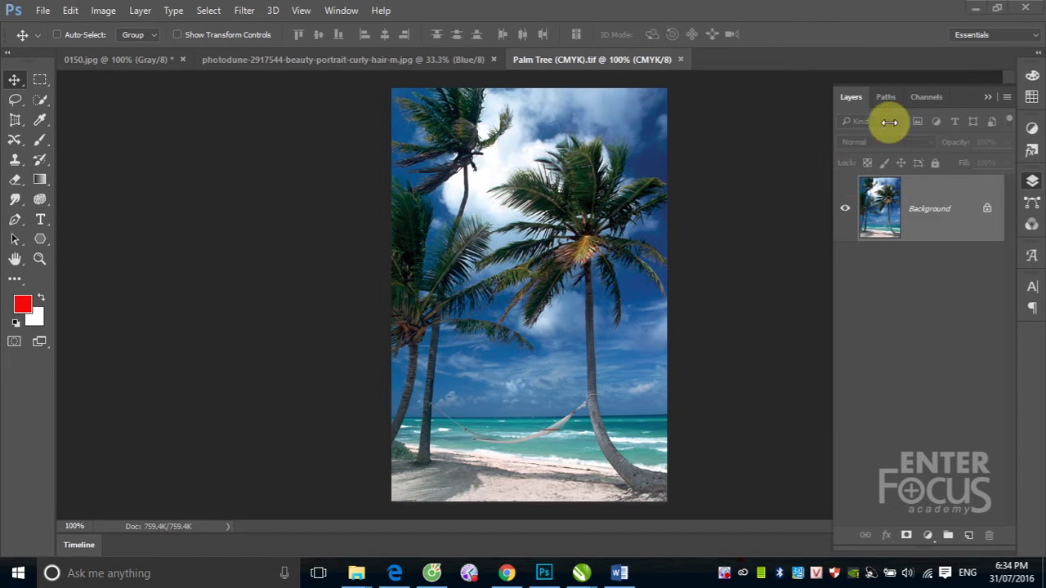
View the palm tree's Cyan, Magenta, Yellow and Black channels alone, then the CMYK composite.
left_click(930, 99)
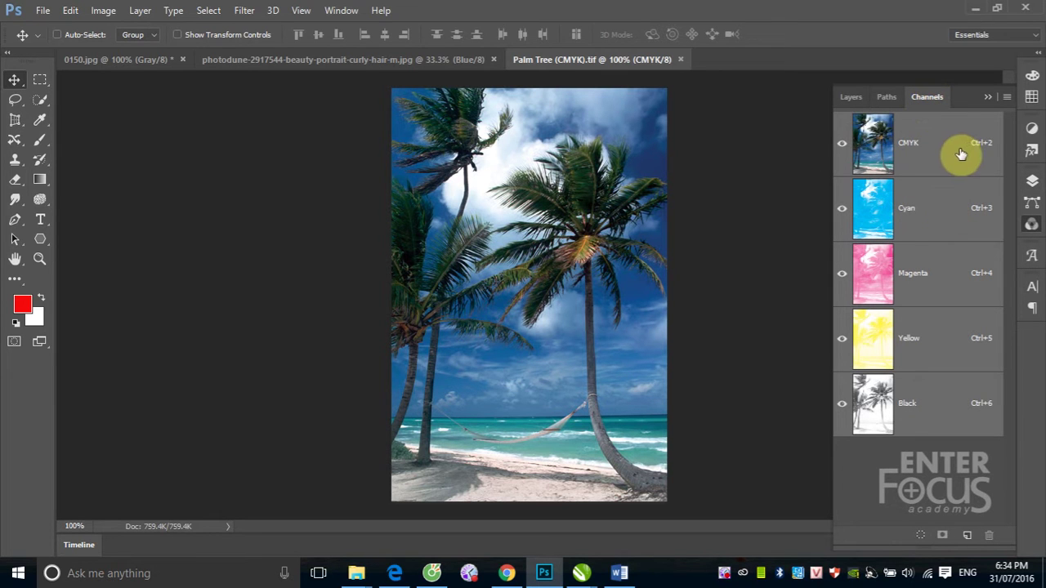
left_click(932, 157)
left_click(948, 162)
left_click(931, 221)
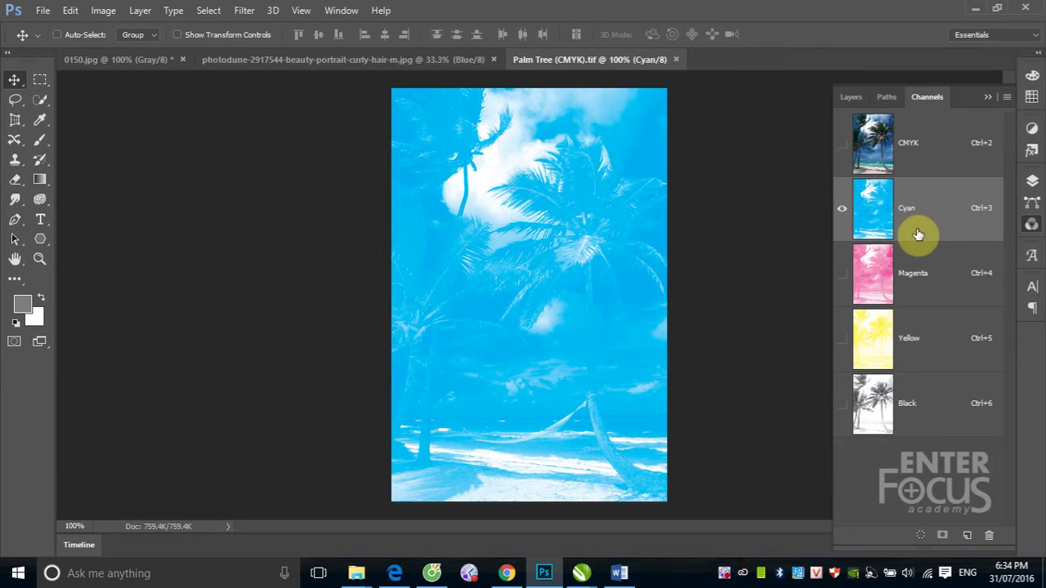
left_click(951, 290)
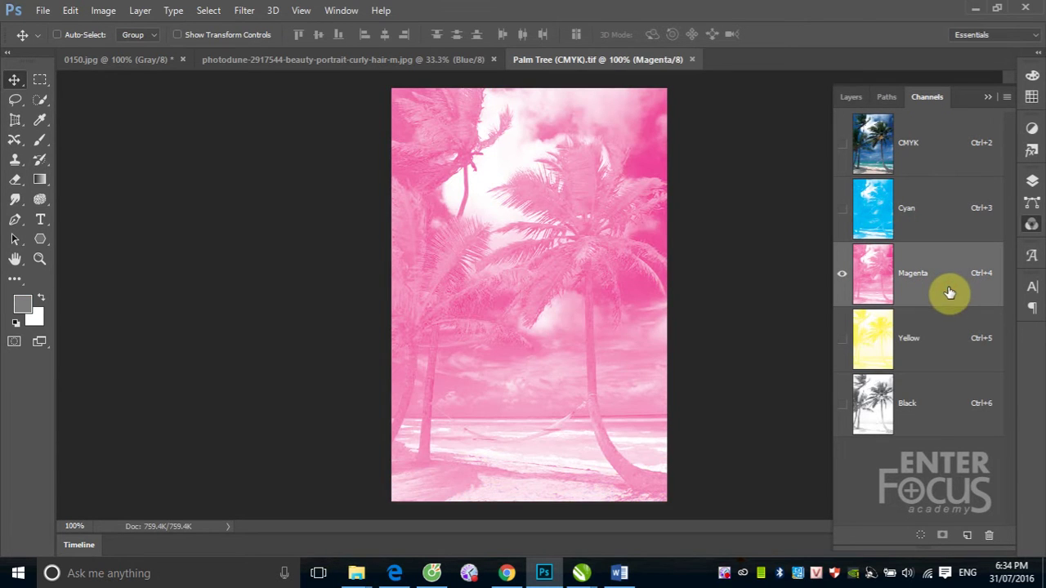
left_click(933, 353)
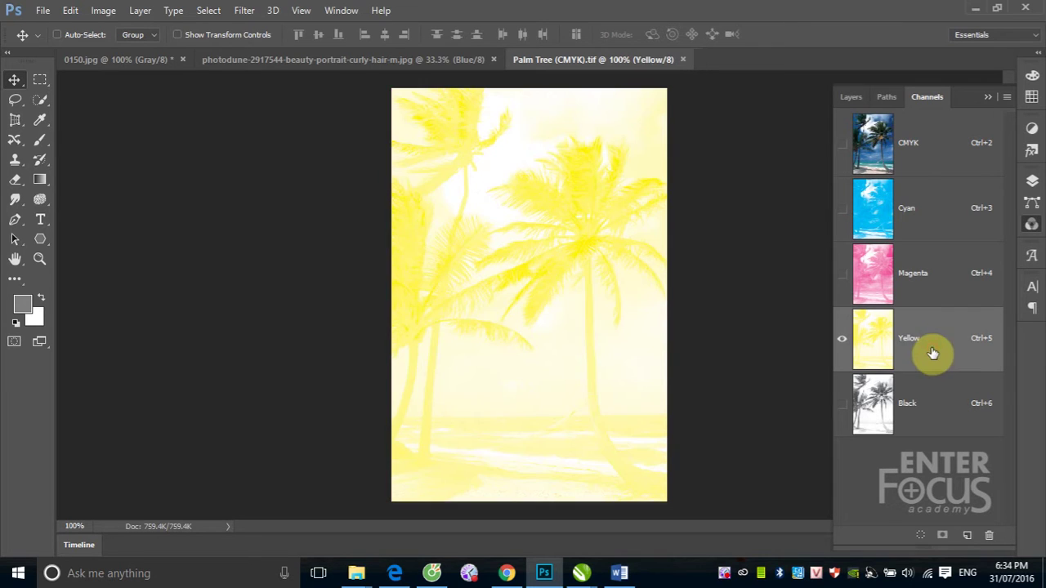
left_click(942, 408)
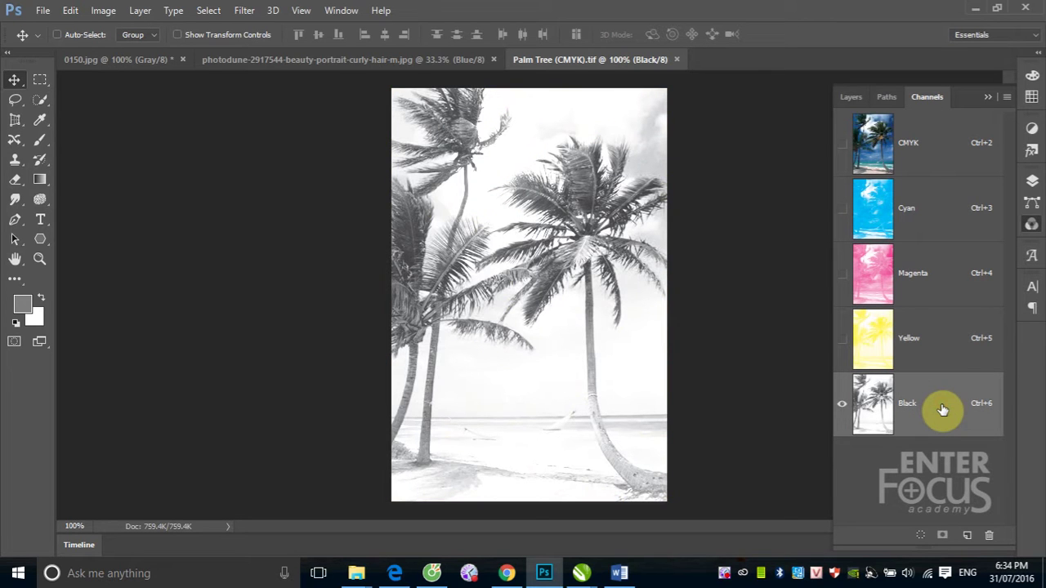
left_click(946, 151)
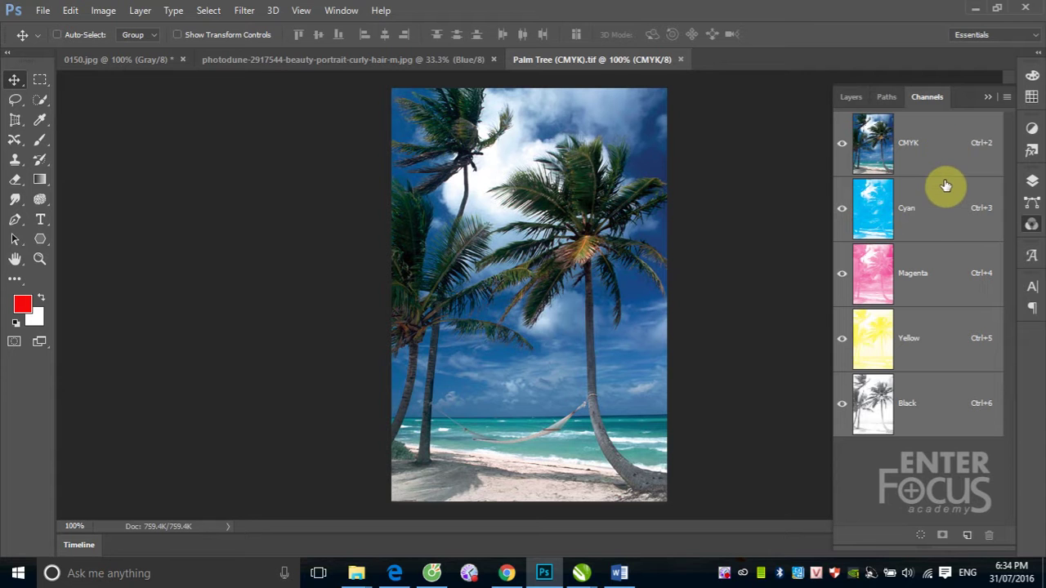
Starting from Cyan alone, add Magenta, Yellow and Black to rebuild full colour.
left_click(939, 215)
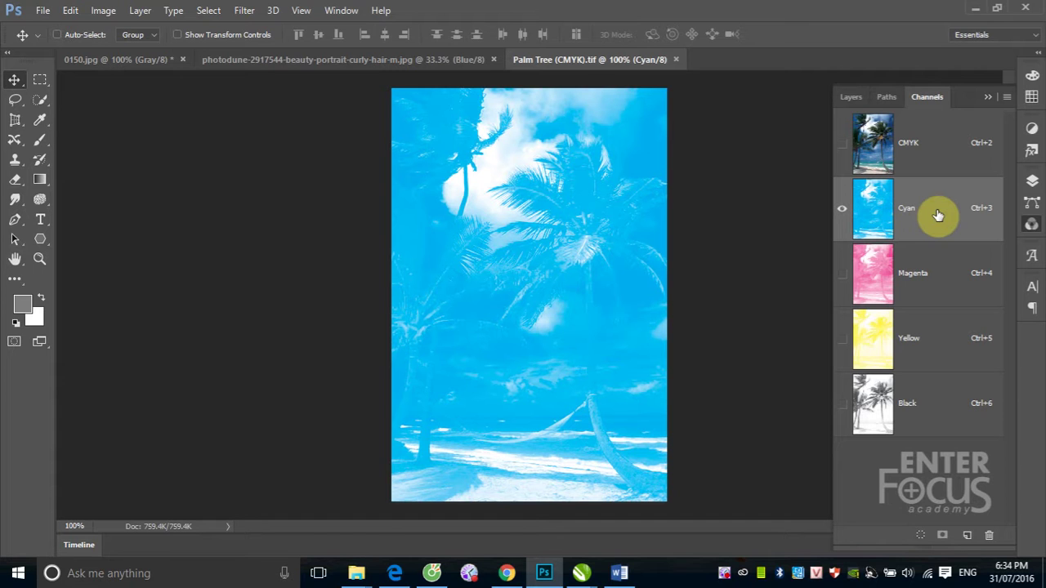
left_click(842, 274)
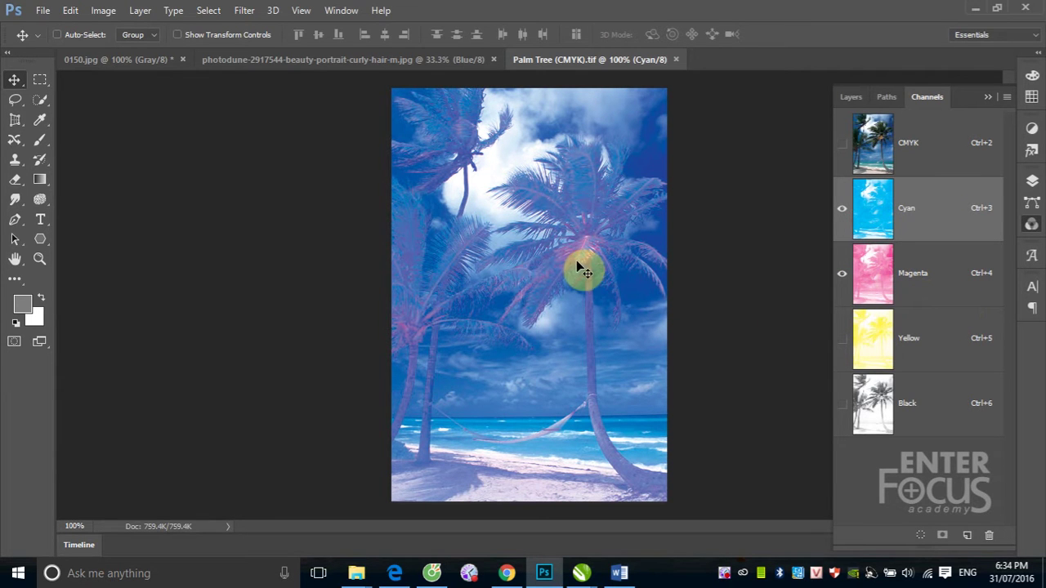
left_click(842, 341)
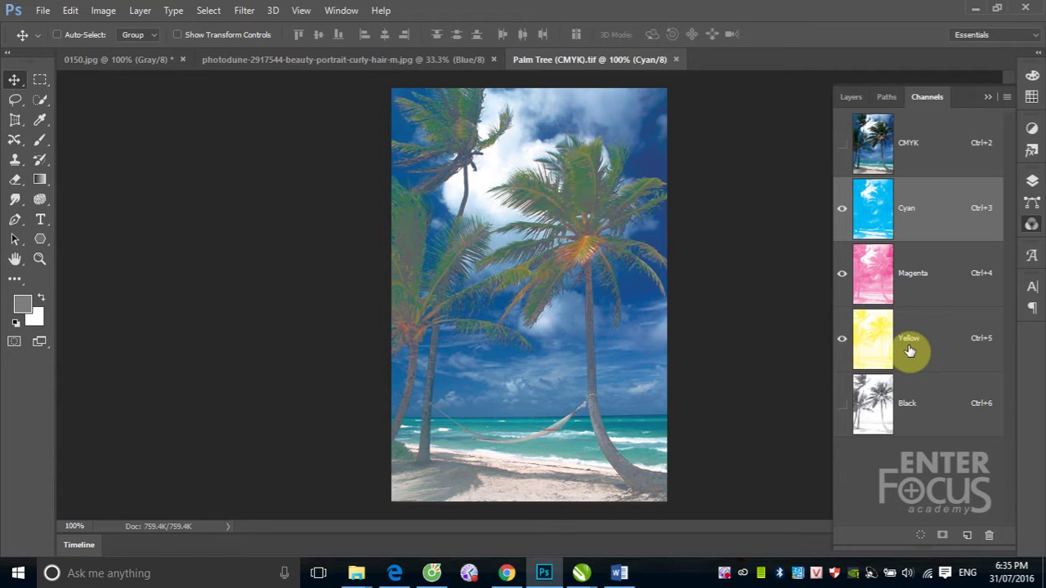
left_click(842, 404)
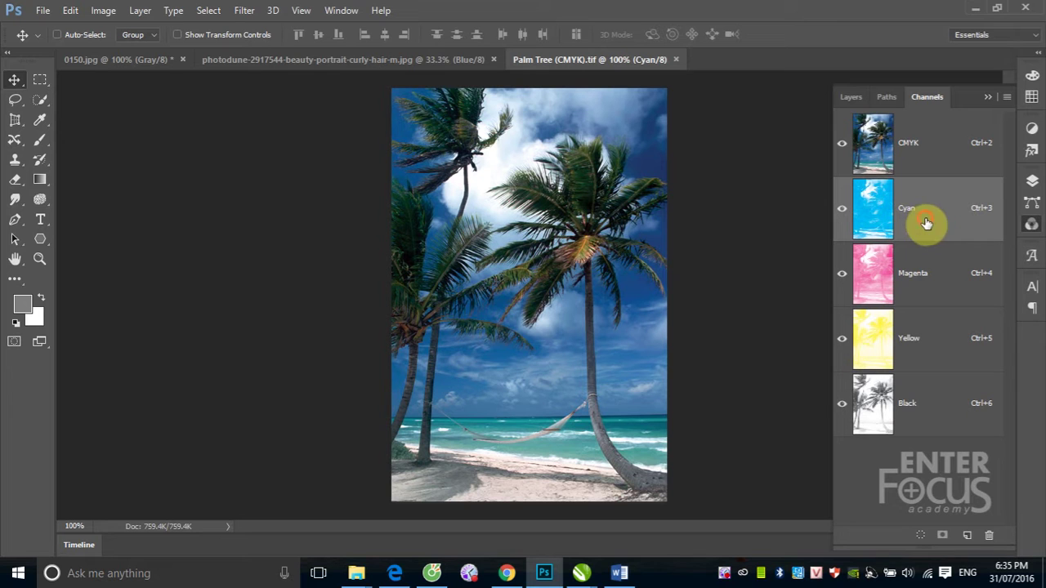
Select the Magenta and Yellow channels, then return to the portrait document.
left_click(939, 289)
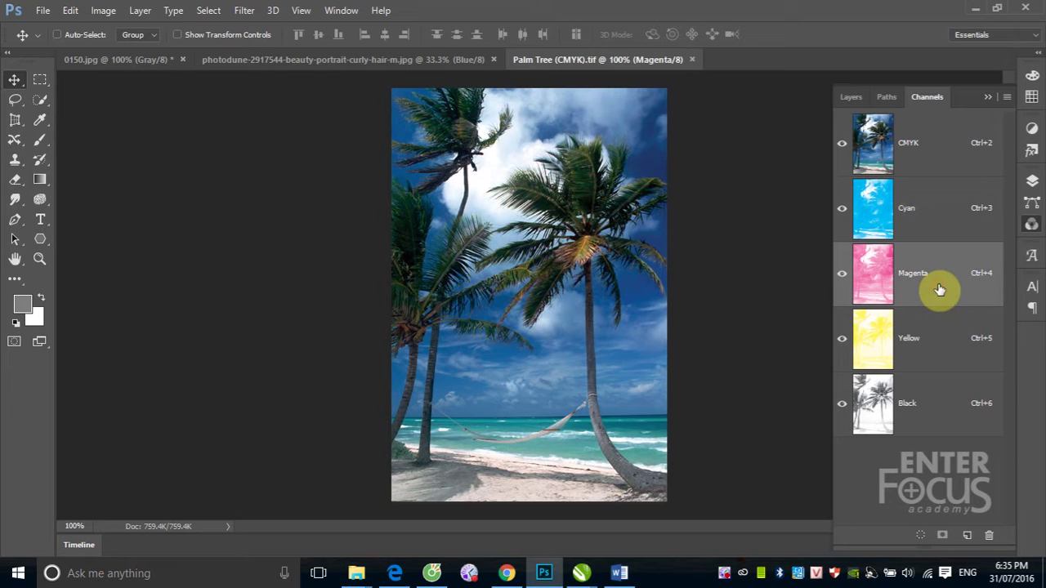
left_click(930, 347)
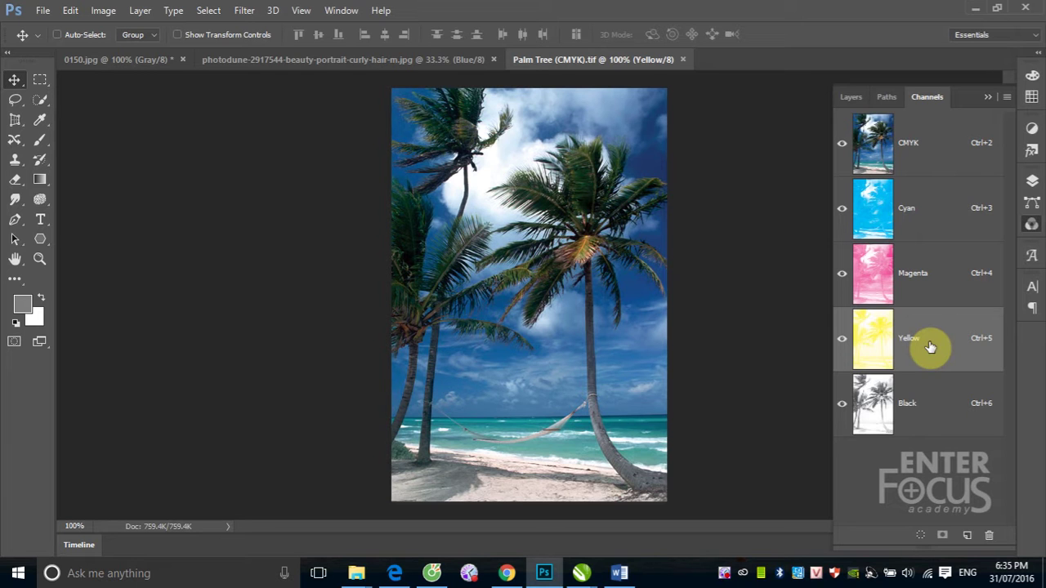
left_click(359, 60)
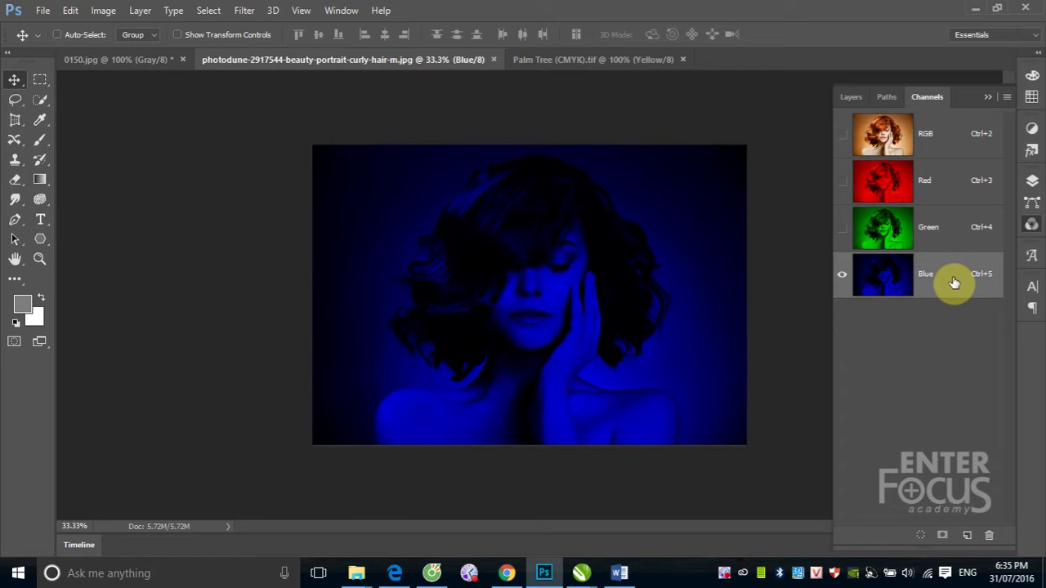
Bring Palm Tree (CMYK).tif to the front and hide its Black channel.
left_click(605, 59)
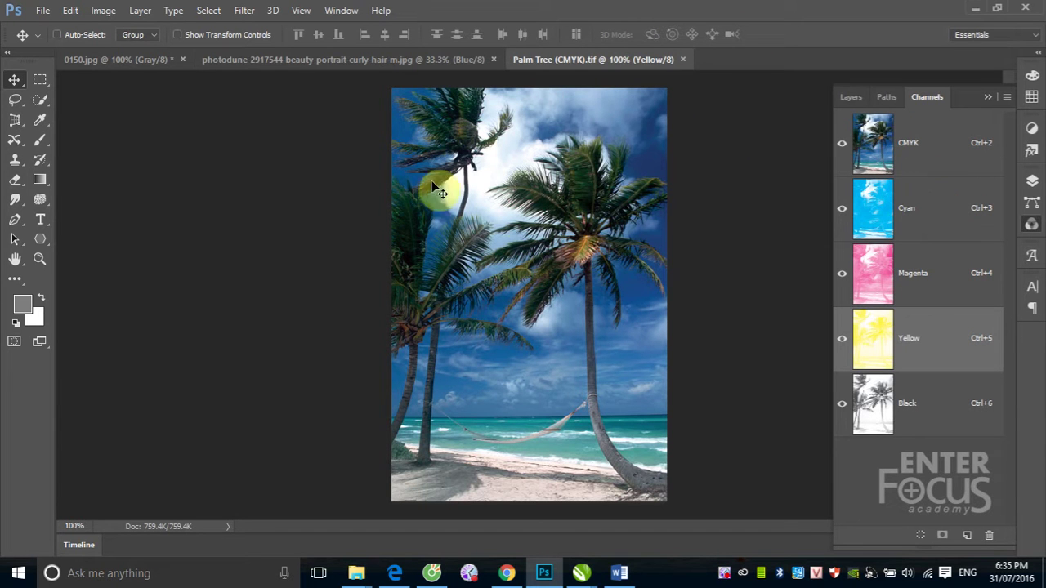
left_click(359, 61)
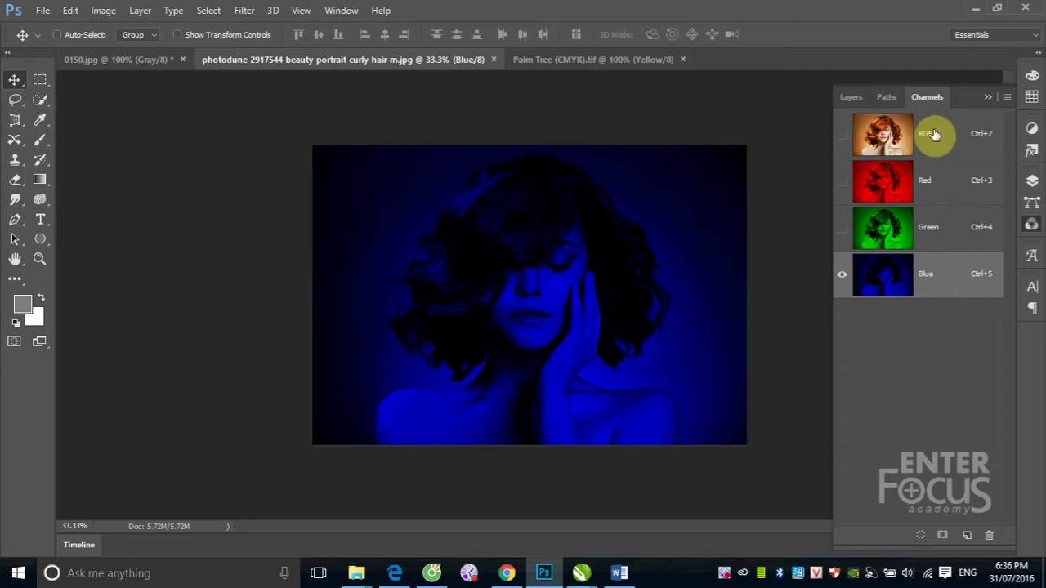
left_click(642, 64)
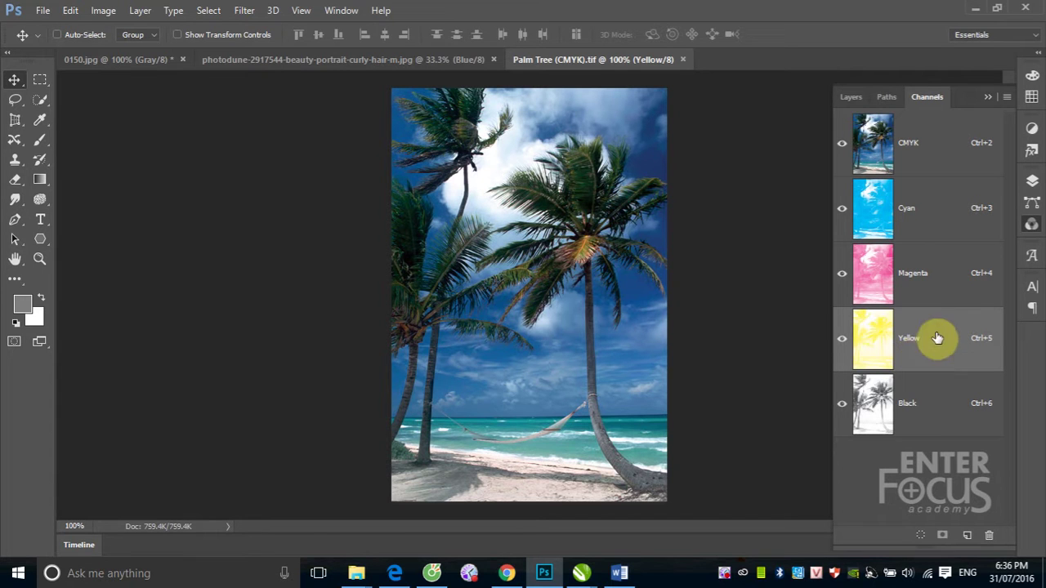
left_click(937, 412)
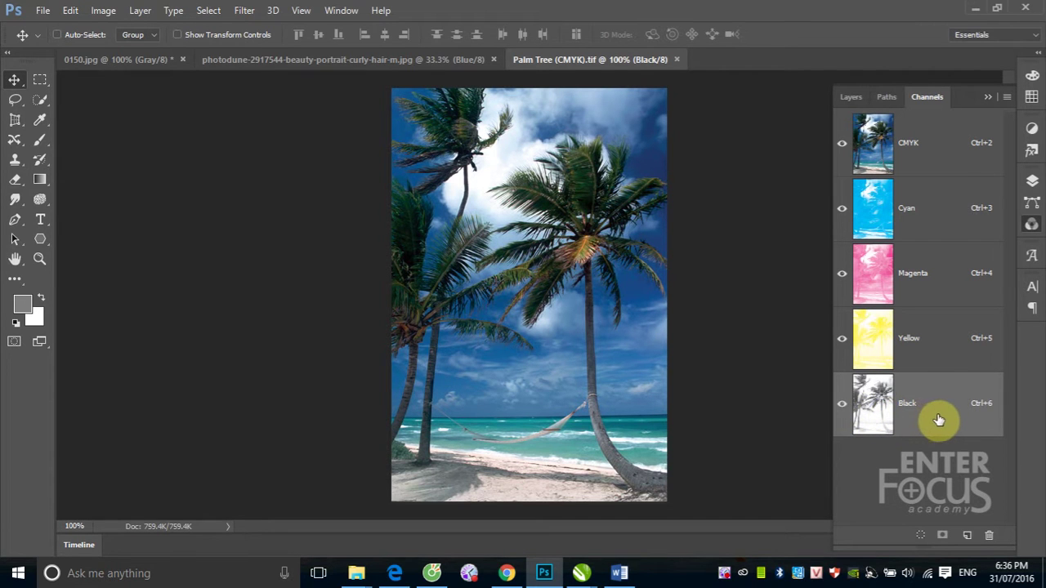
left_click(841, 406)
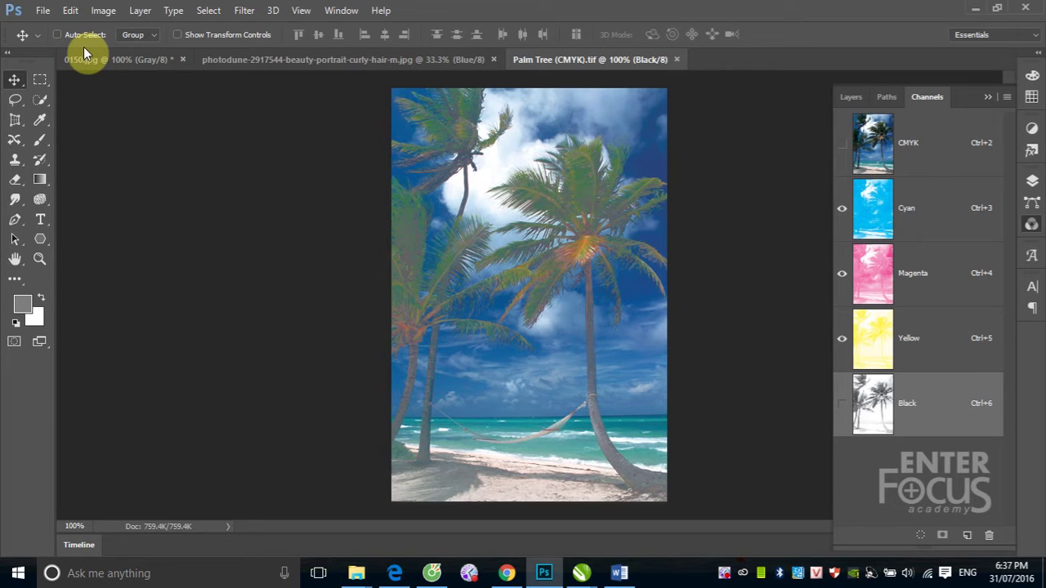
Create a new blank Untitled-1 document in CMYK Color mode.
left_click(43, 10)
left_click(604, 168)
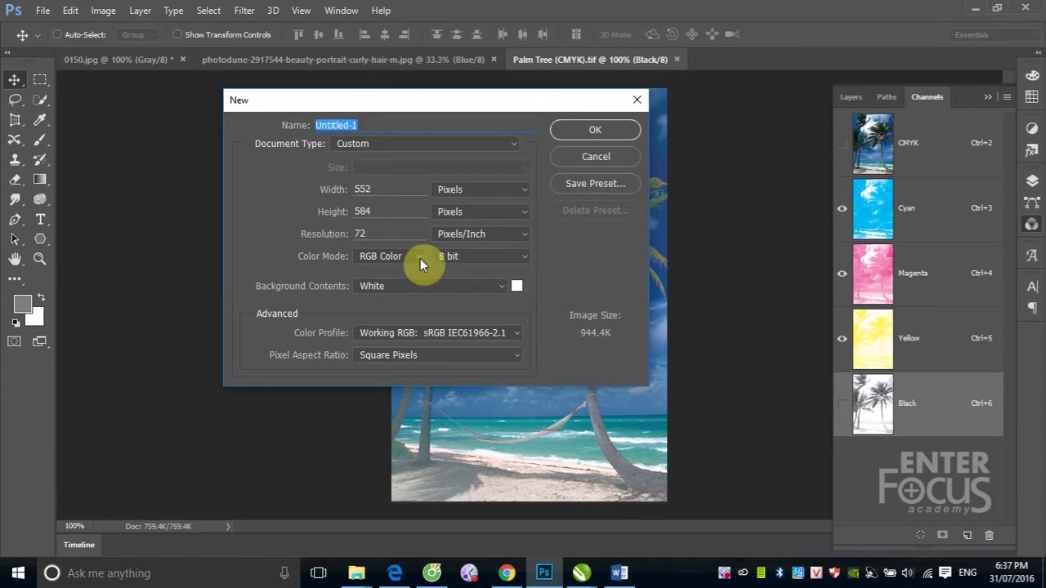
left_click(413, 257)
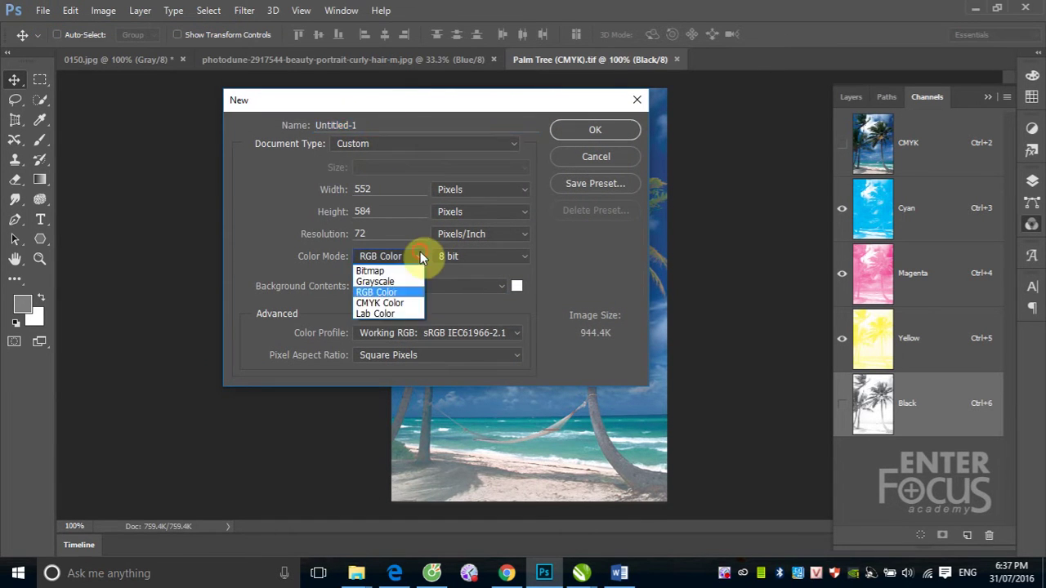
left_click(404, 304)
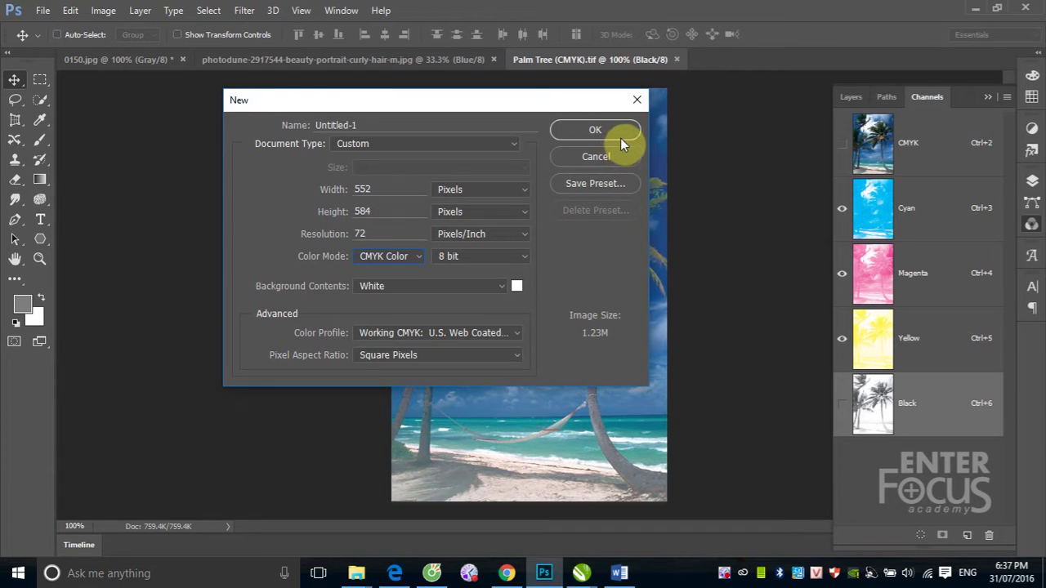
left_click(601, 158)
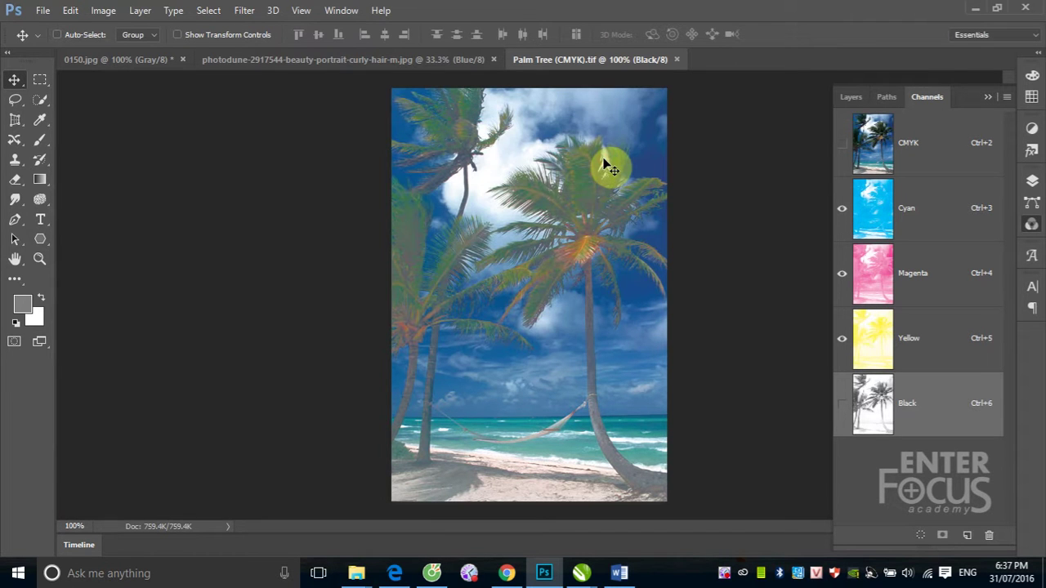
left_click(43, 11)
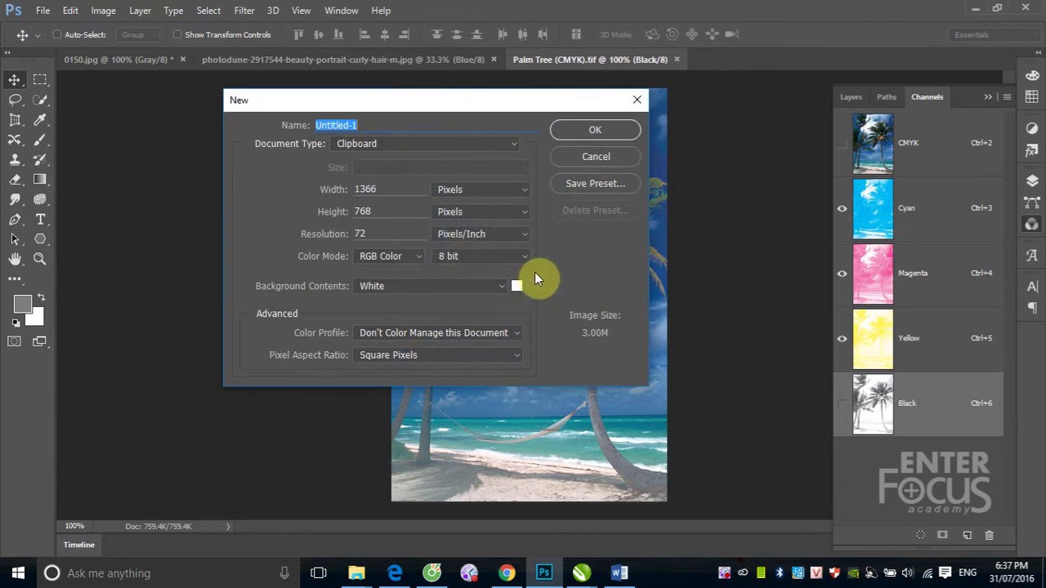
left_click(423, 255)
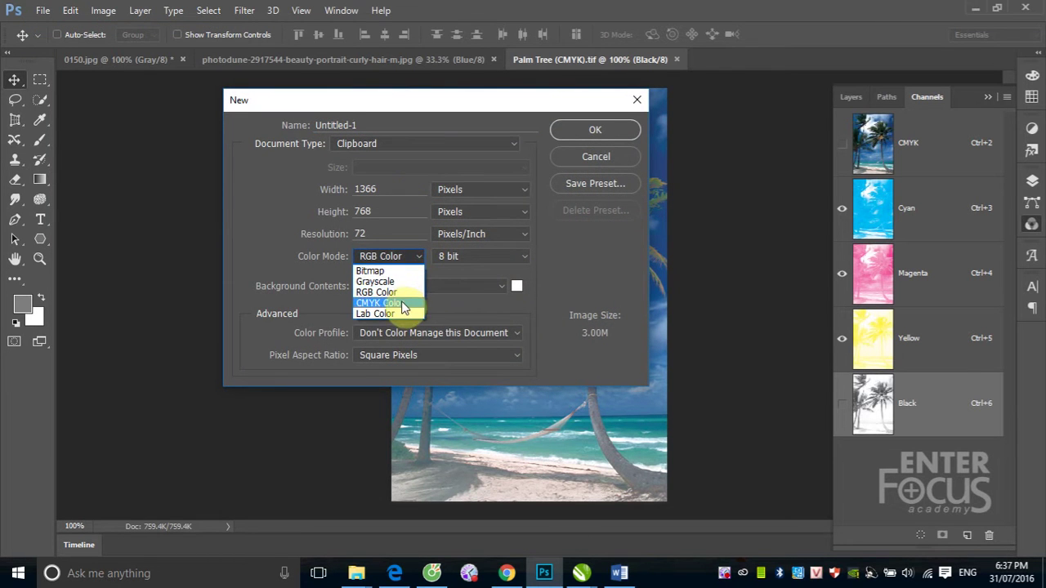
left_click(401, 301)
left_click(599, 134)
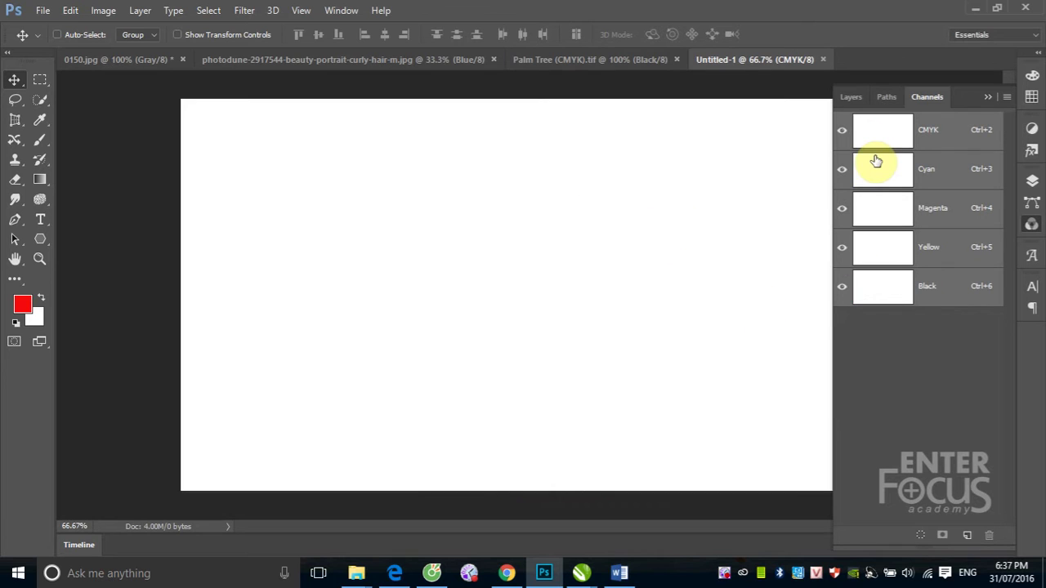
On the Cyan channel, make a fixed-size 300×300 px elliptical selection on the canvas.
left_click(937, 168)
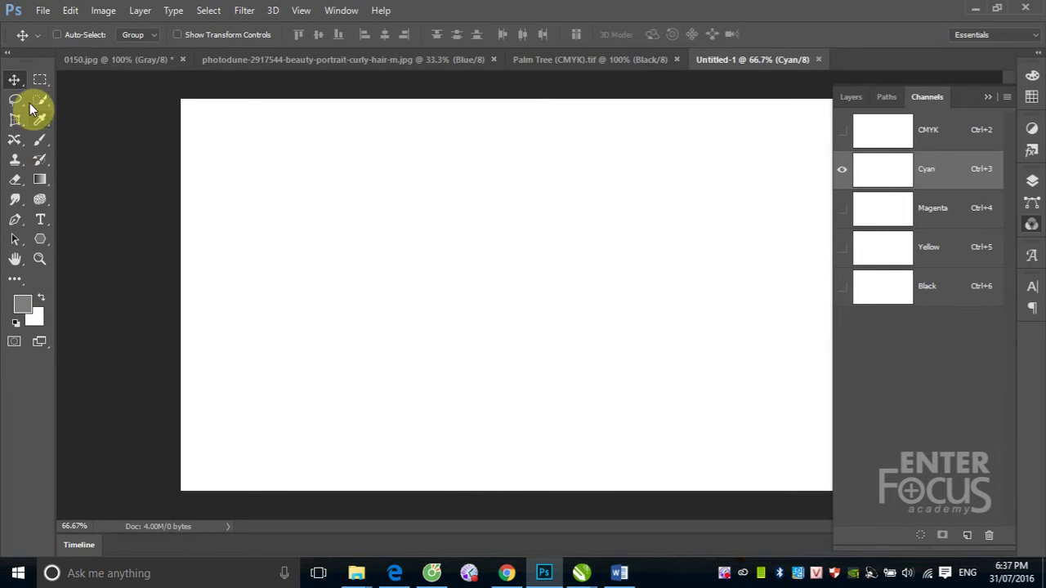
left_click(41, 83)
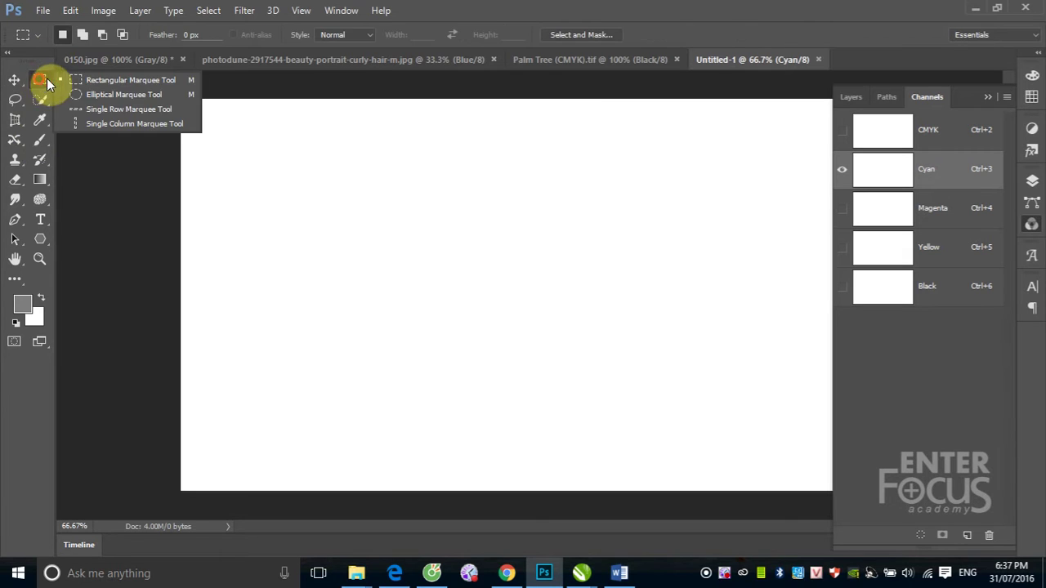
left_click(90, 94)
left_click(373, 37)
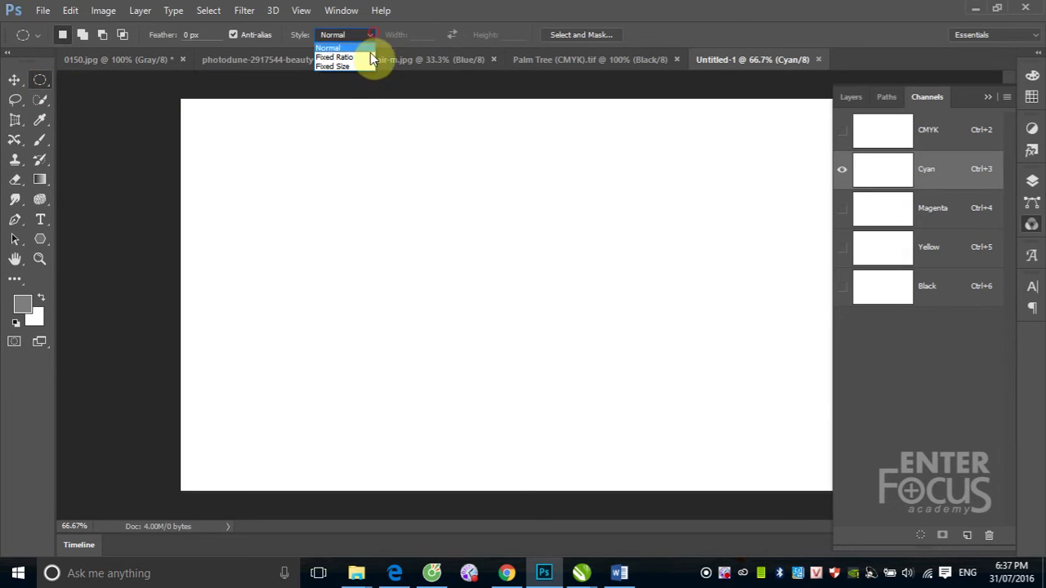
left_click(363, 66)
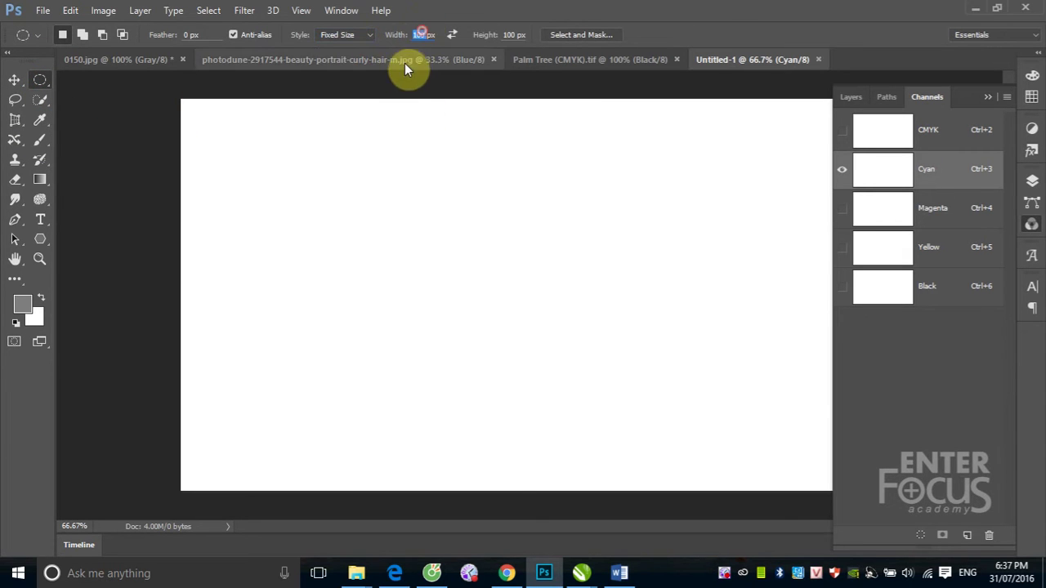
type("300")
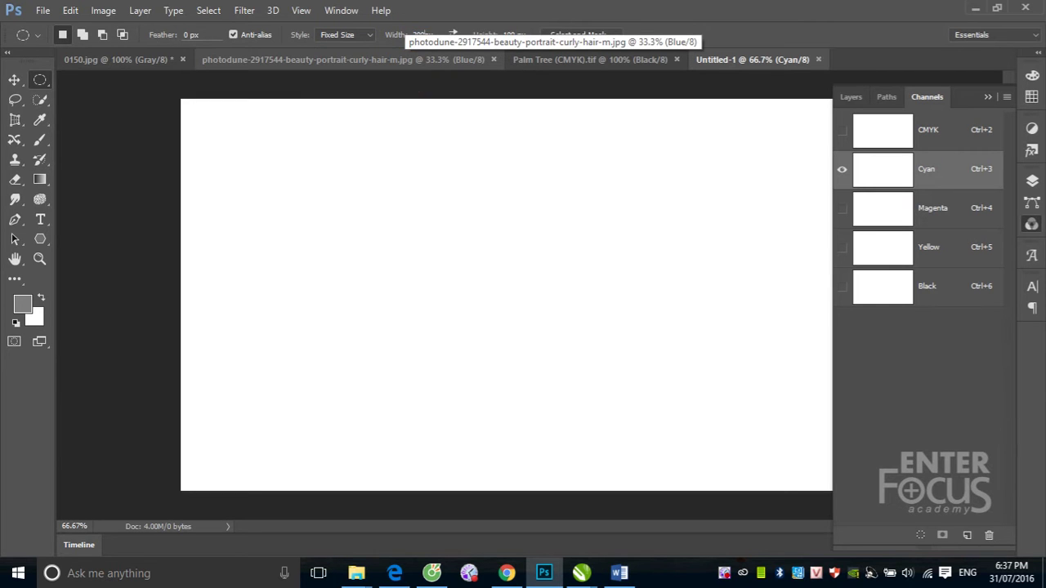
double_click(513, 35)
type("130")
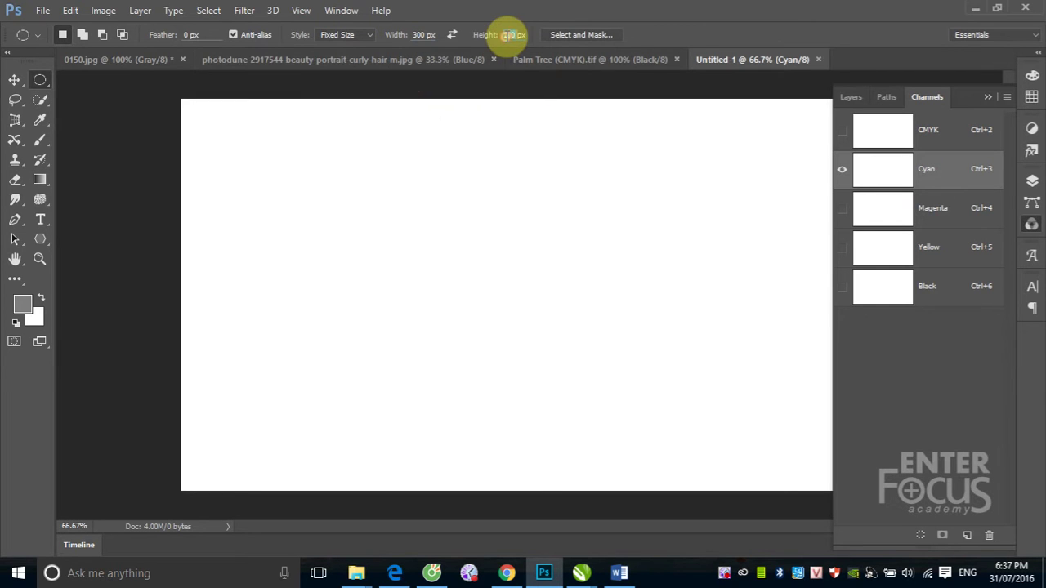
type("3")
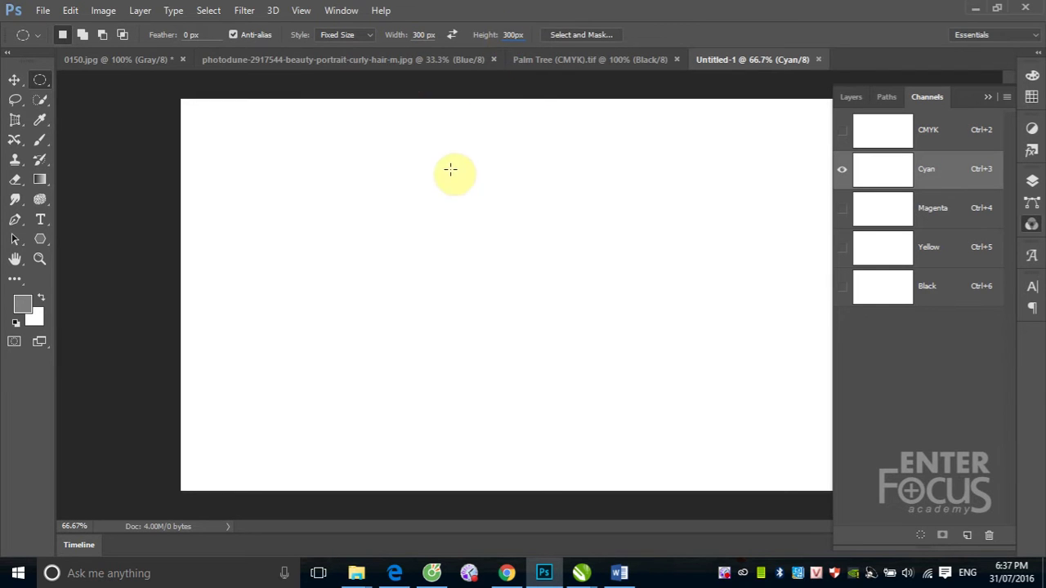
type("0")
mouse_move(397, 196)
left_mouse_down()
mouse_move(481, 237)
mouse_move(464, 235)
left_mouse_up()
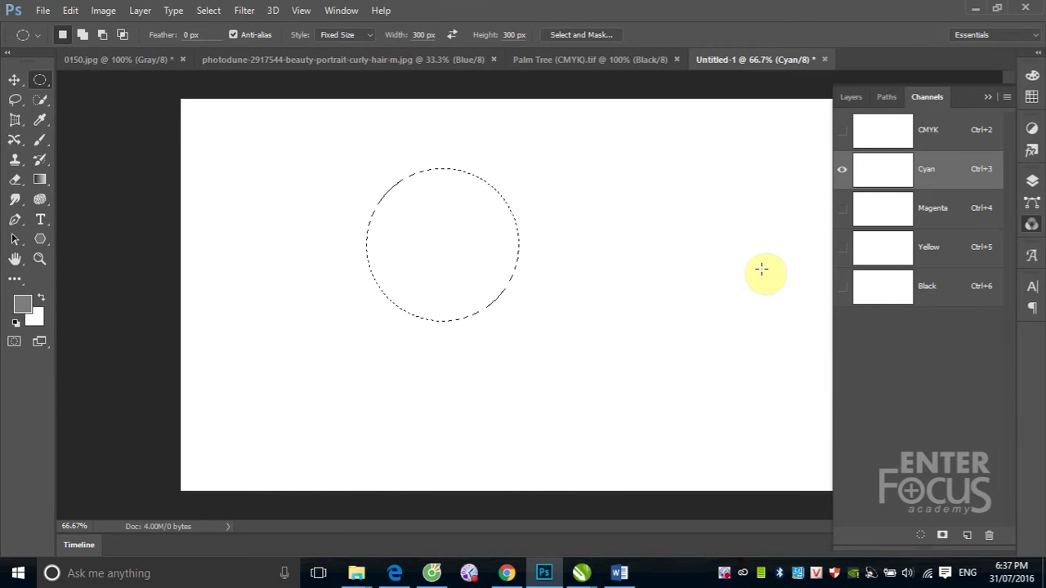
Fill the circle selection with Black on the Cyan channel.
left_click(72, 10)
left_click(190, 214)
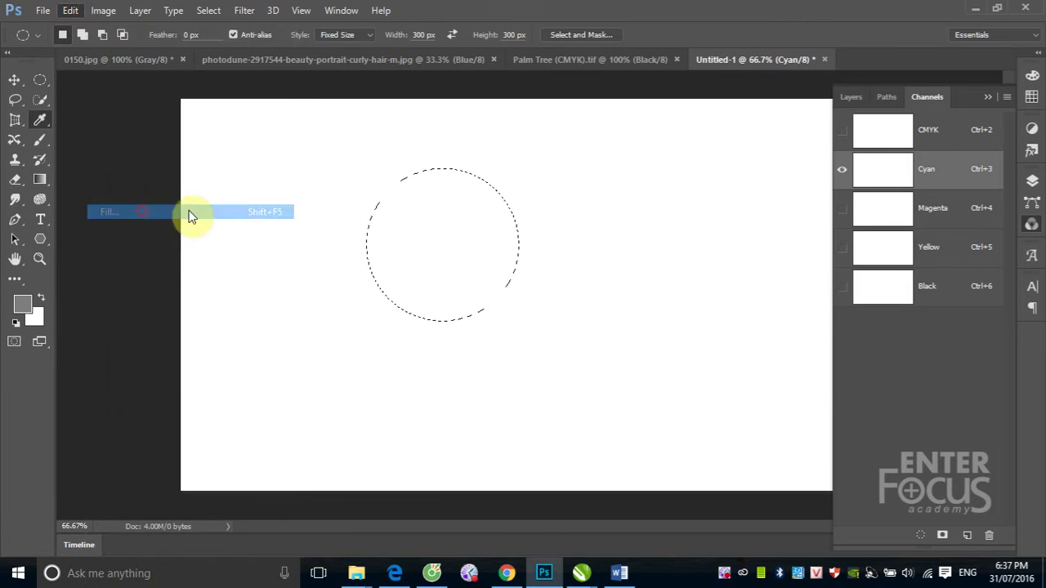
left_click(277, 172)
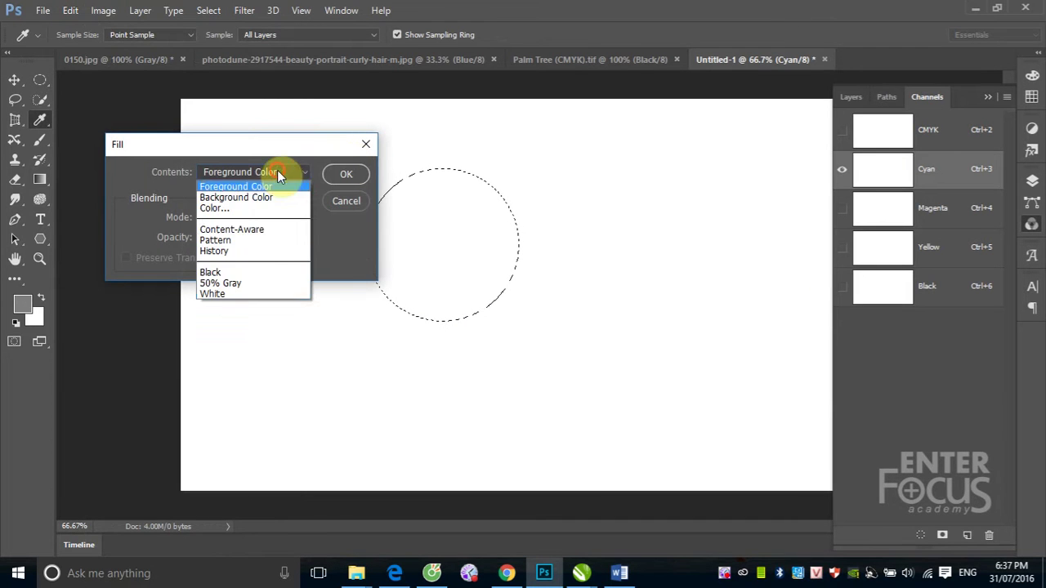
left_click(249, 273)
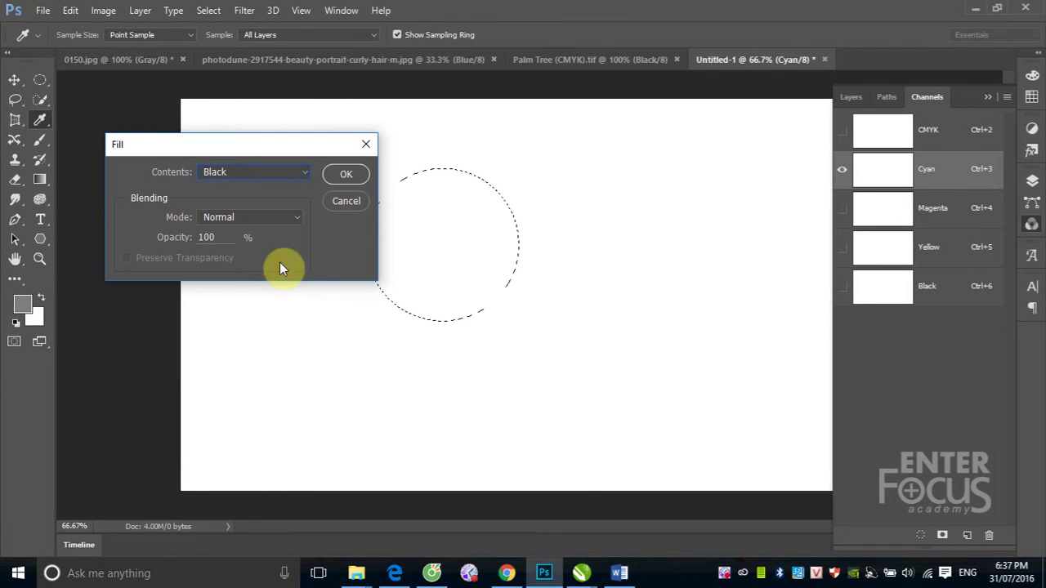
left_click(347, 175)
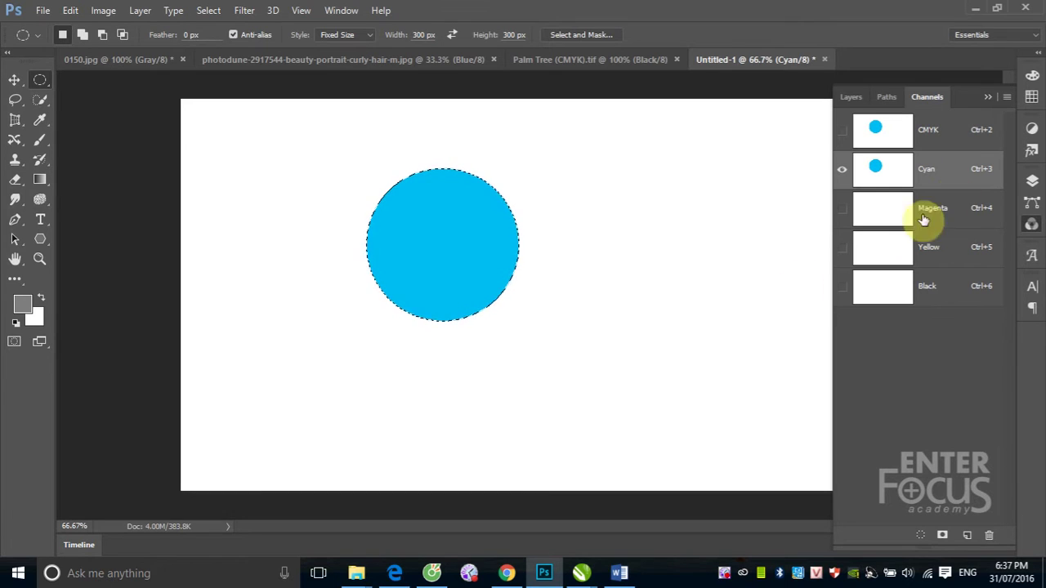
With Cyan active, shift the circle selection right so it overlaps the cyan disc.
left_click(946, 134)
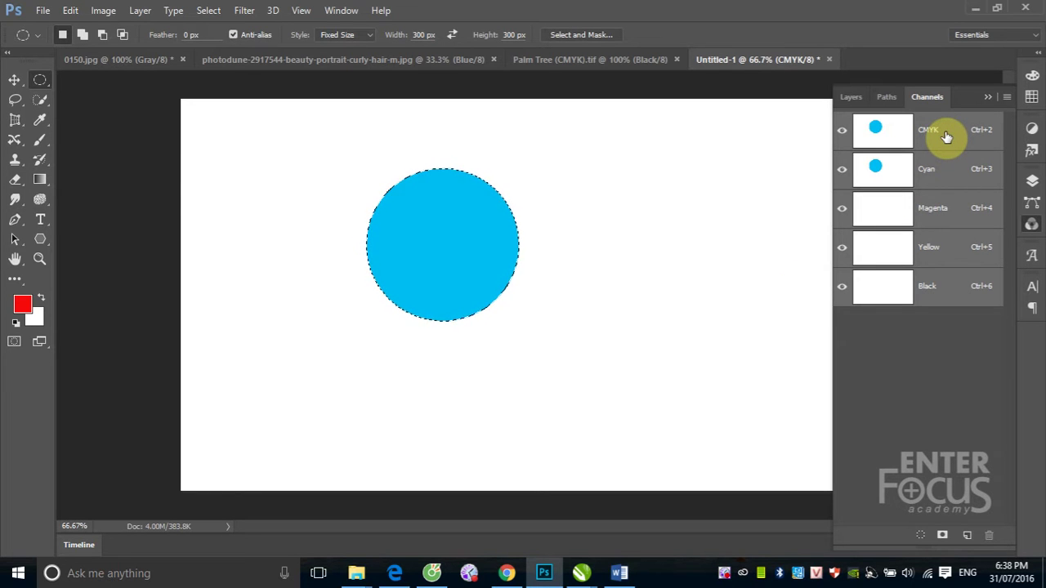
left_click(938, 178)
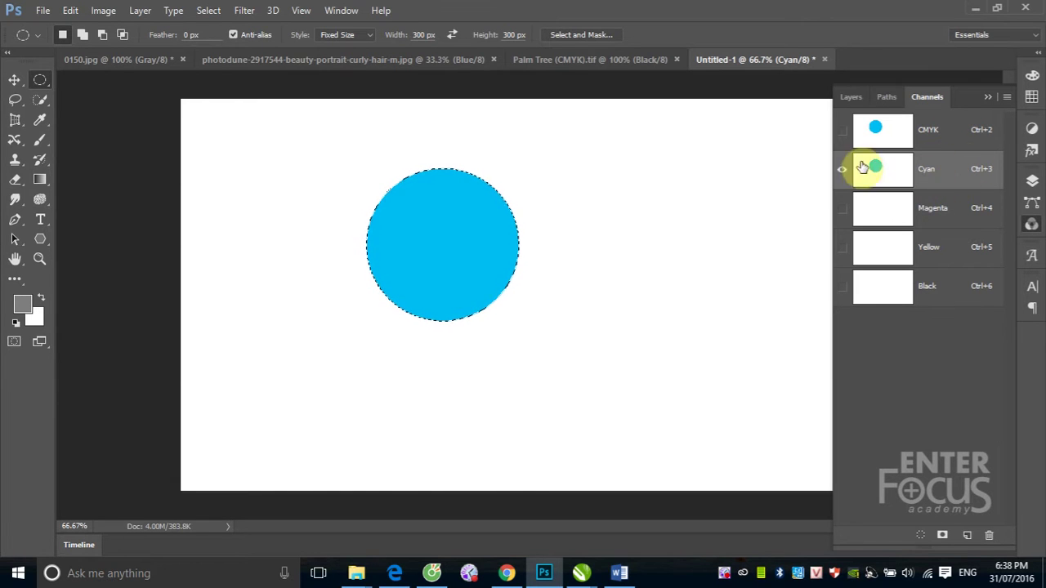
left_click(443, 204)
left_click(454, 237)
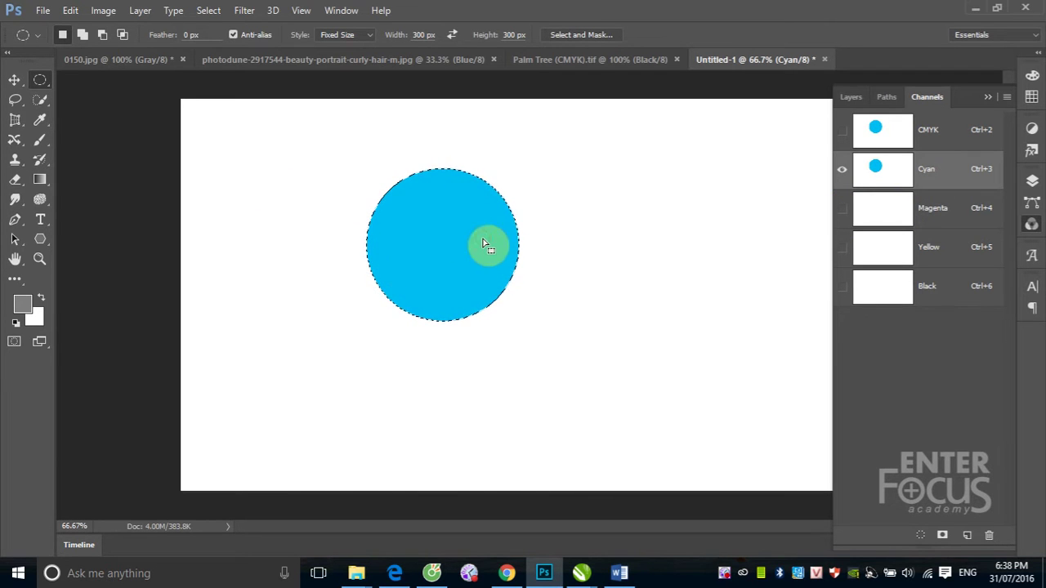
mouse_move(483, 244)
left_mouse_down()
mouse_move(576, 252)
mouse_move(563, 253)
left_mouse_up()
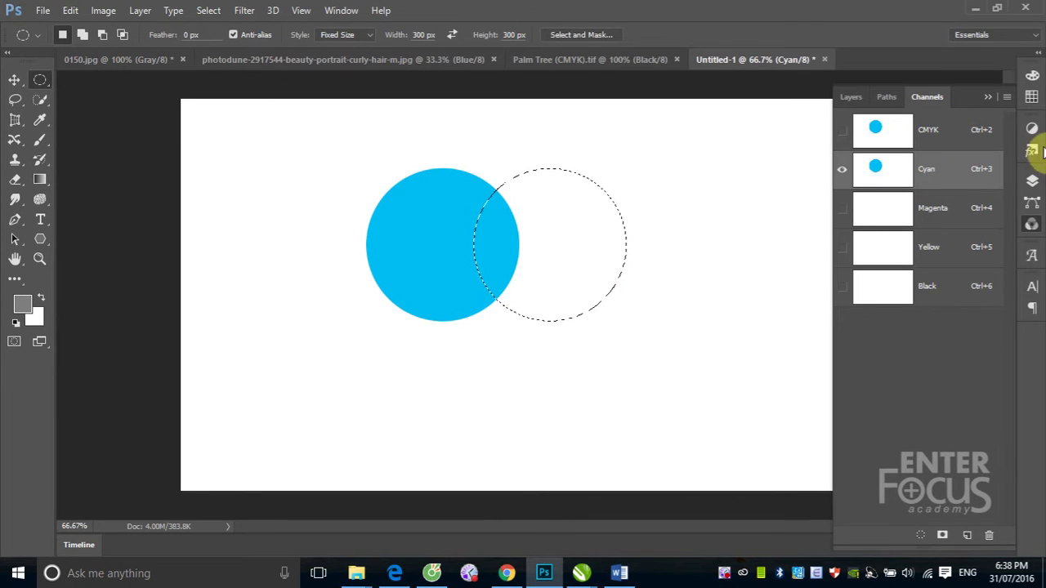
Fill the shifted circle on the Magenta channel, creating a magenta disc.
left_click(952, 212)
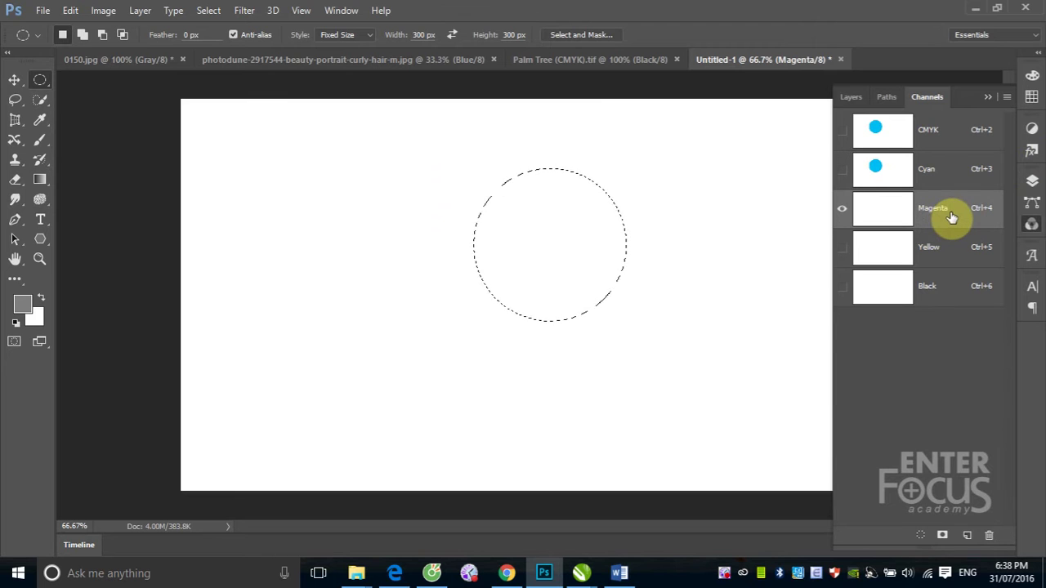
left_click(70, 10)
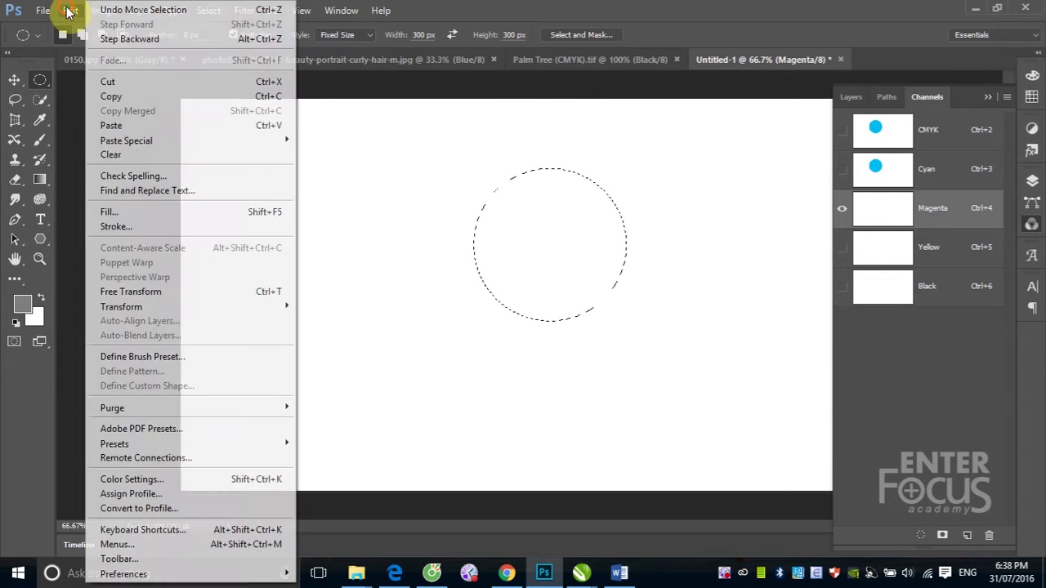
left_click(136, 212)
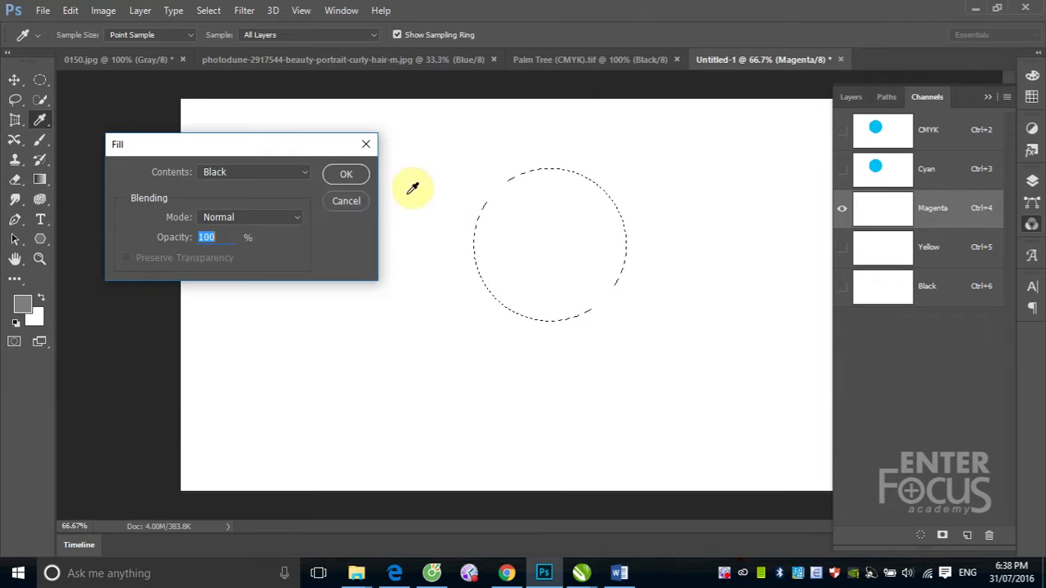
left_click(347, 174)
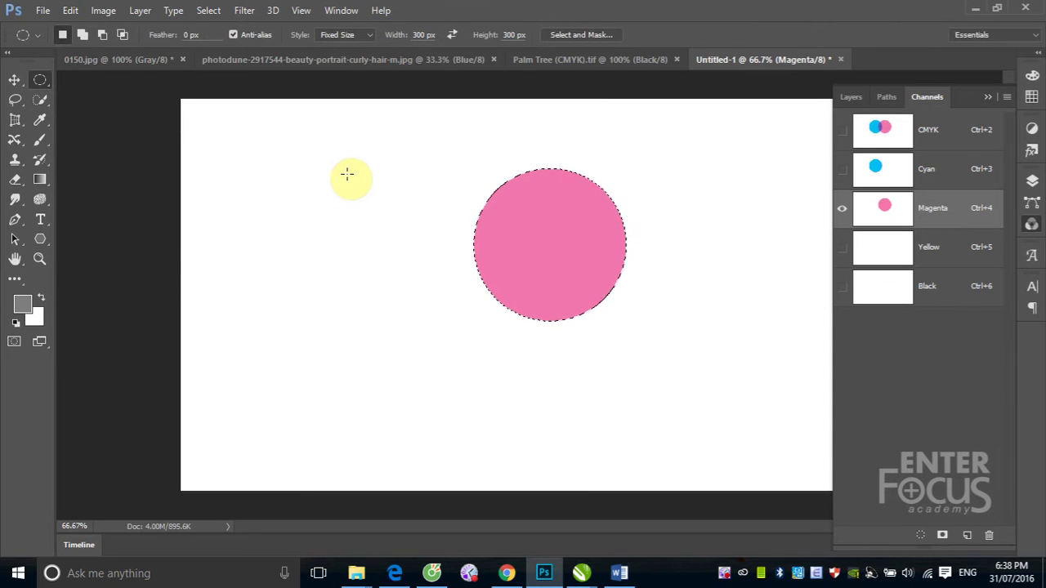
left_click(956, 129)
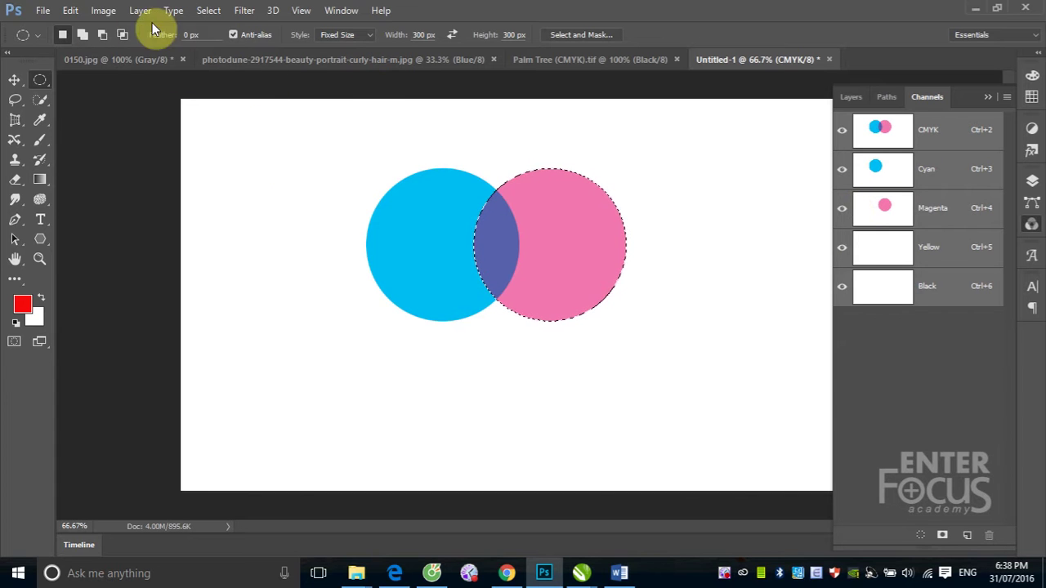
Inspect the Yellow and Magenta channels, then move the circle selection below both discs.
left_click(70, 10)
left_click(153, 217)
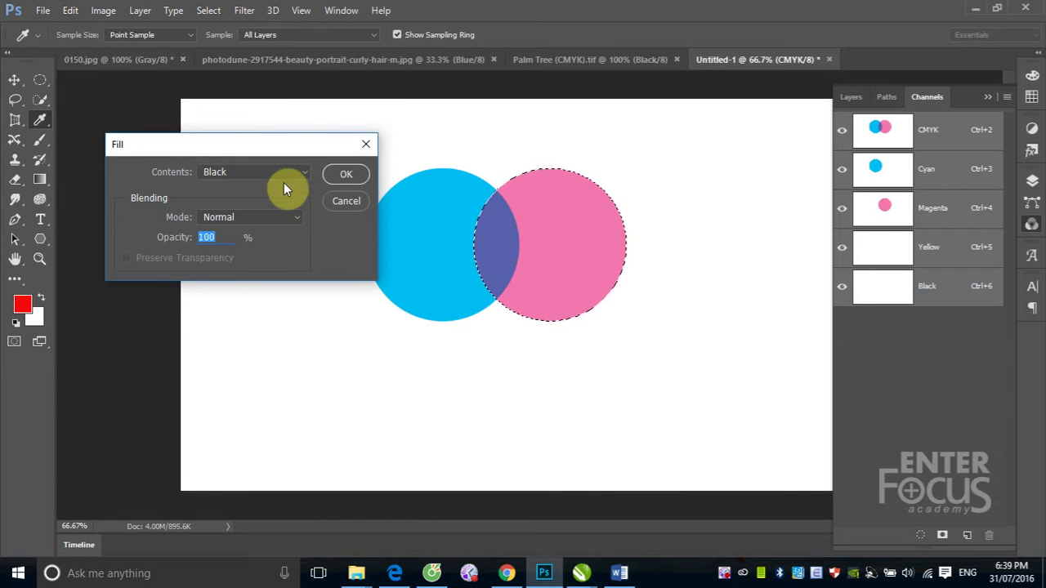
left_click(343, 202)
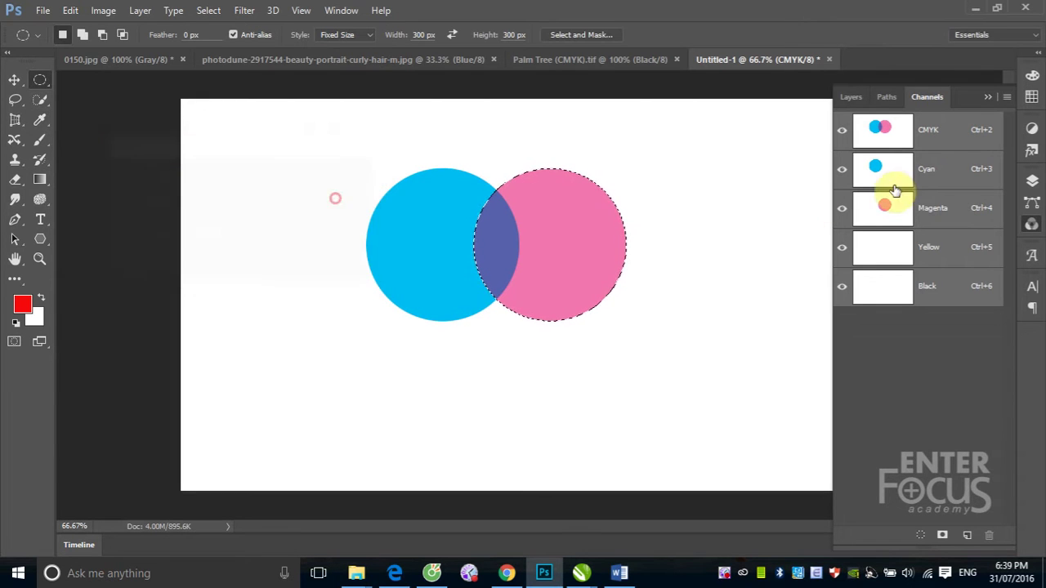
left_click(921, 249)
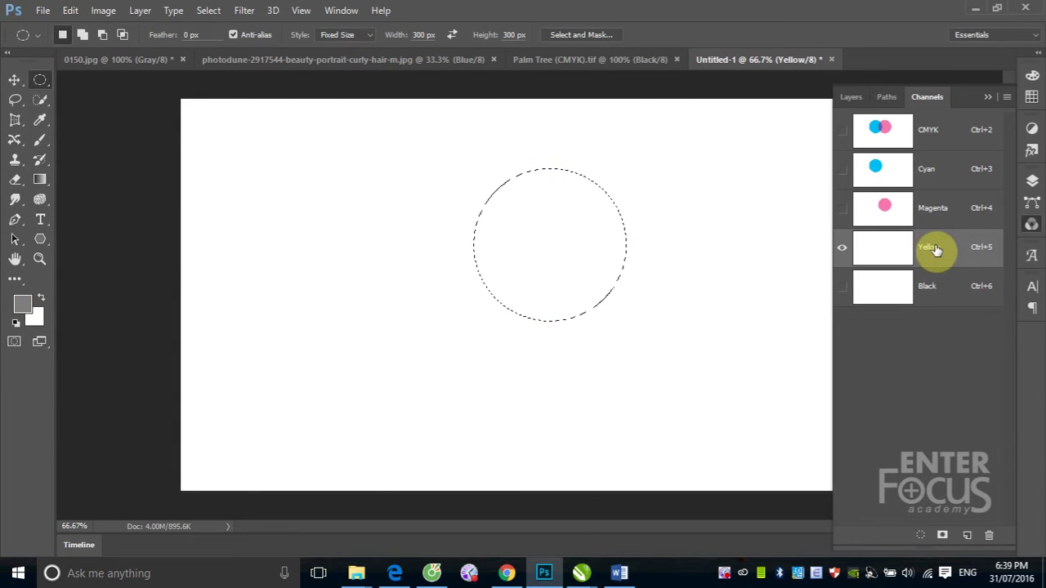
left_click(953, 214)
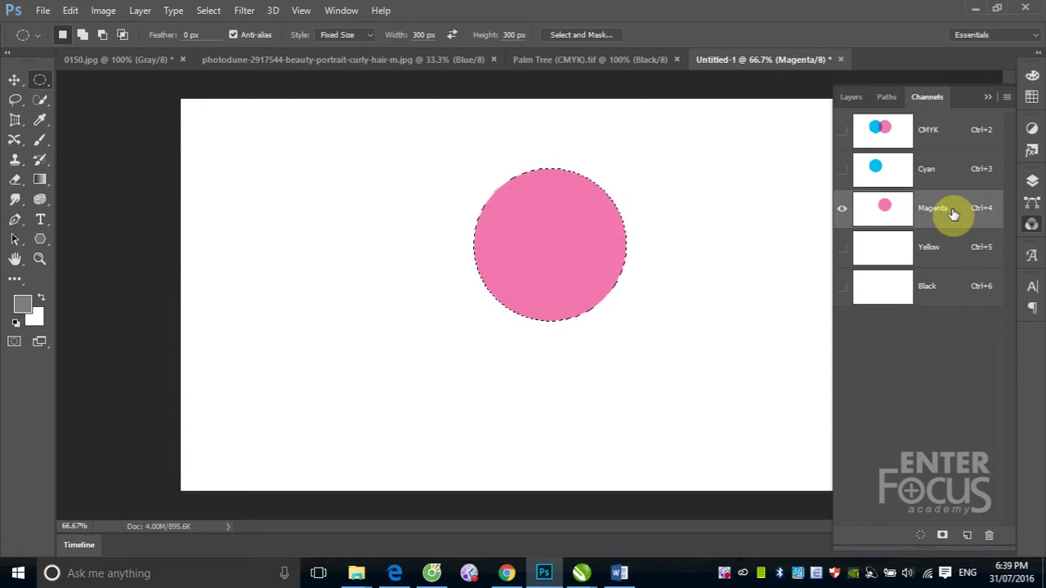
left_click(948, 138)
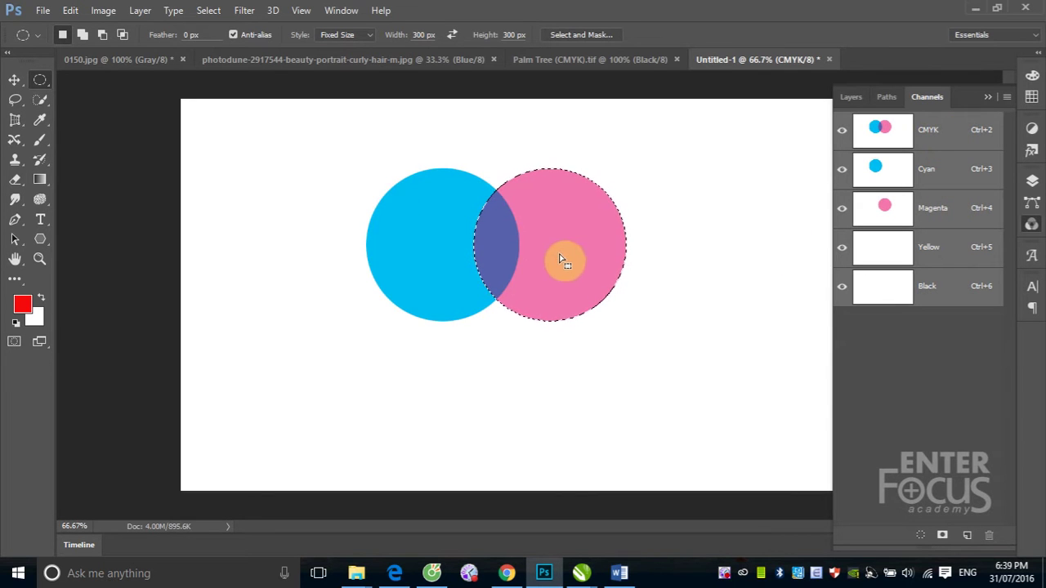
left_click_drag(560, 260, 510, 342)
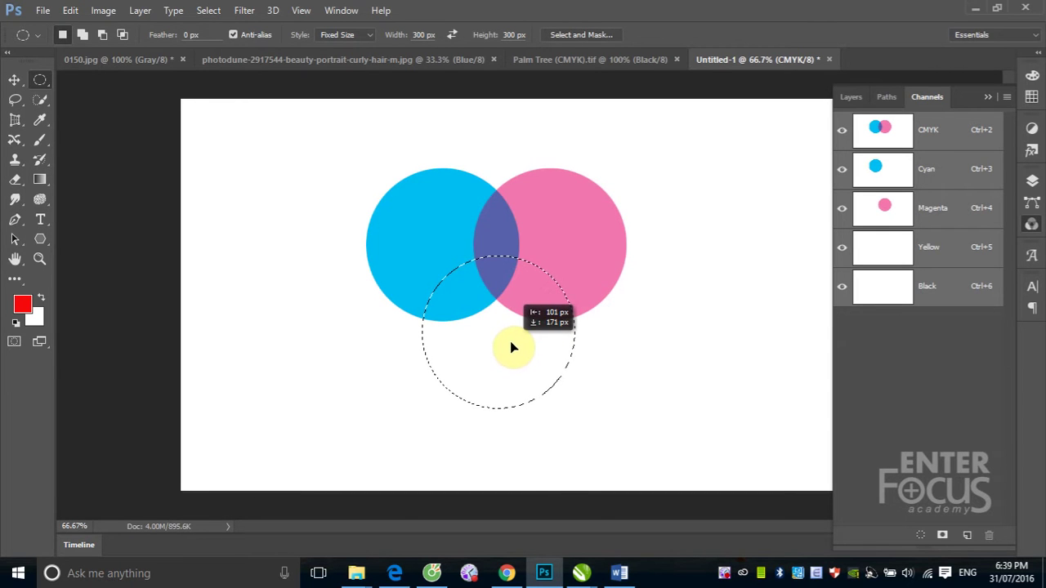
Fill the lower circle with Black on the Yellow channel, then deselect in the composite view.
left_click(932, 249)
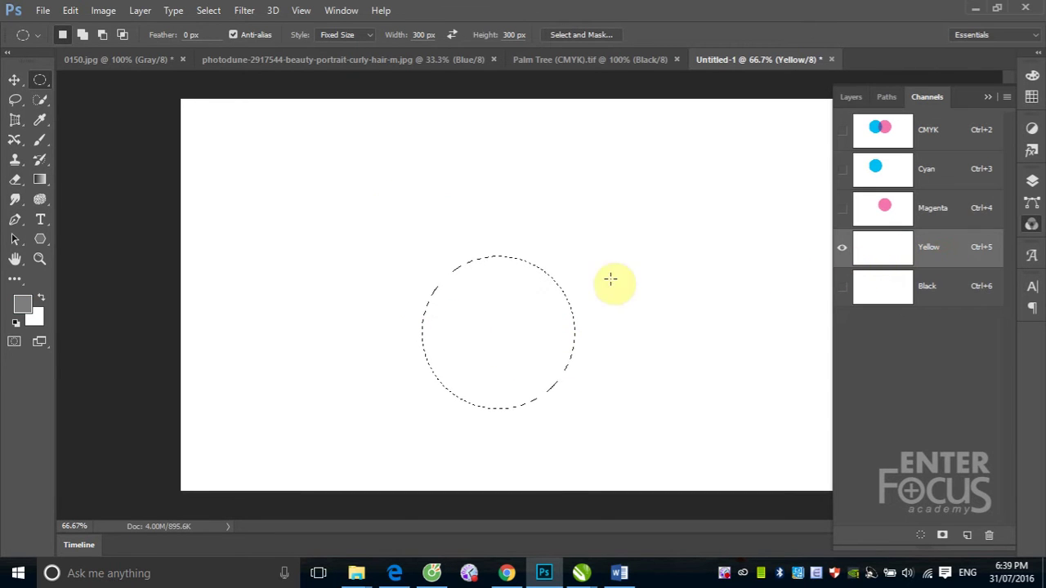
left_click(70, 10)
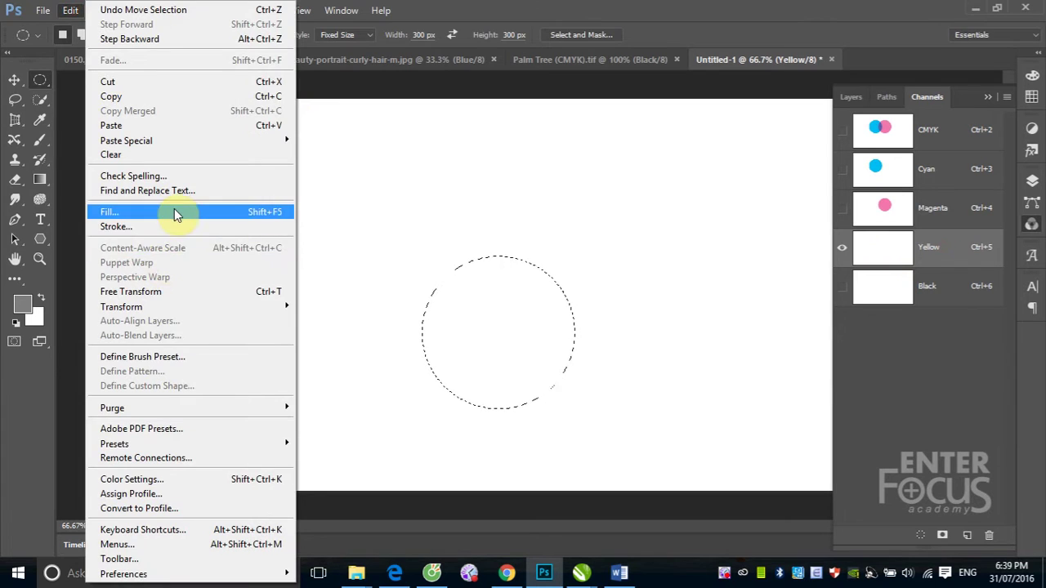
left_click(261, 212)
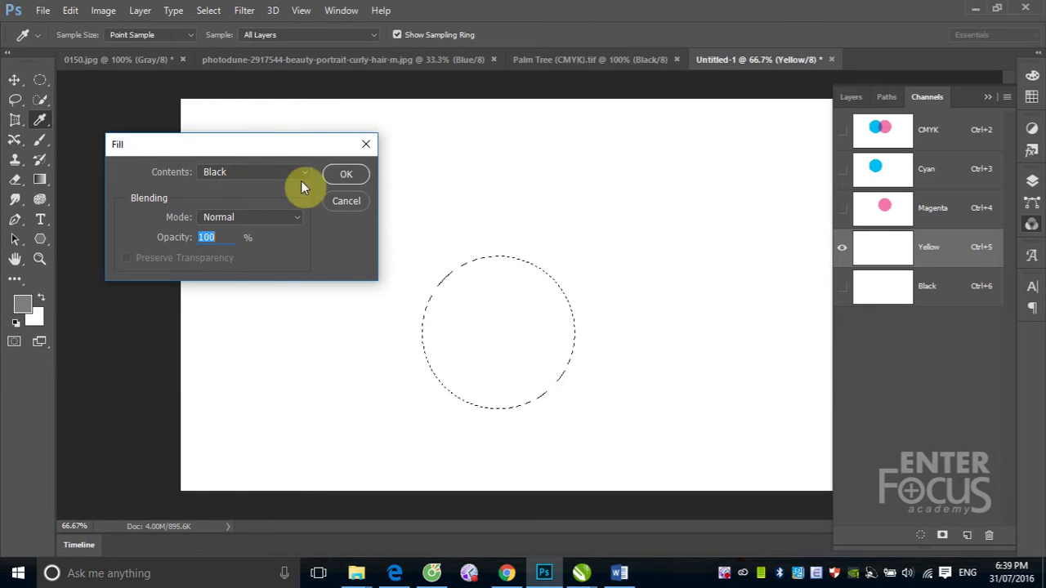
left_click(340, 173)
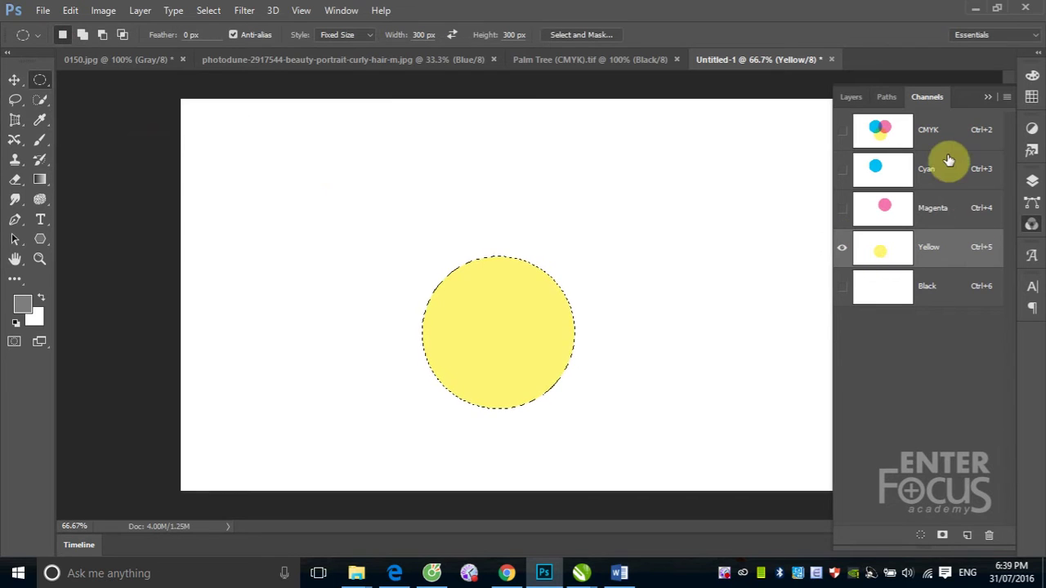
left_click(950, 143)
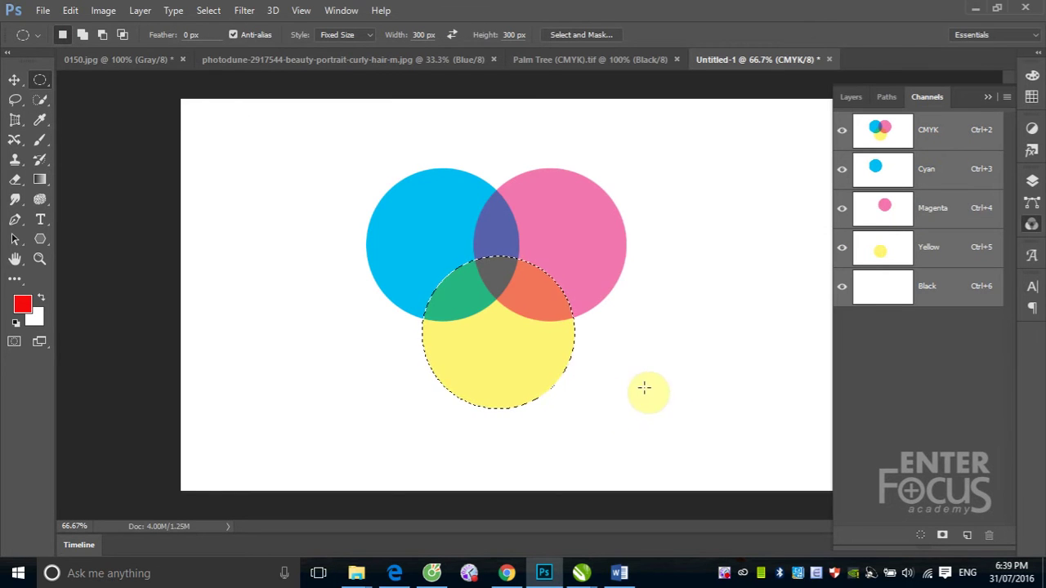
key("ctrl+d")
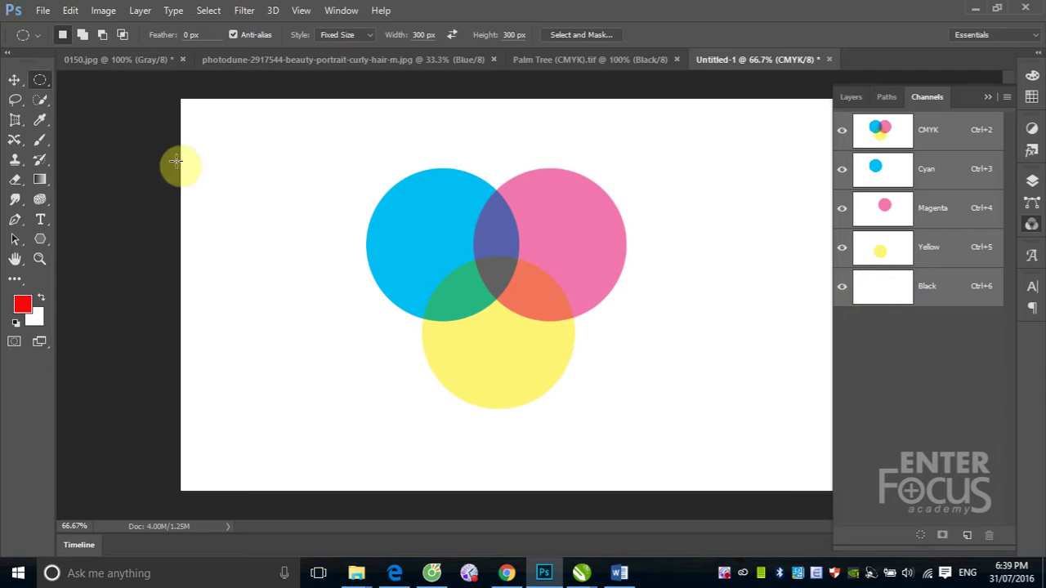
Magic Wand the grey triple-overlap centre and fill it with Black on the Black channel.
right_click(44, 100)
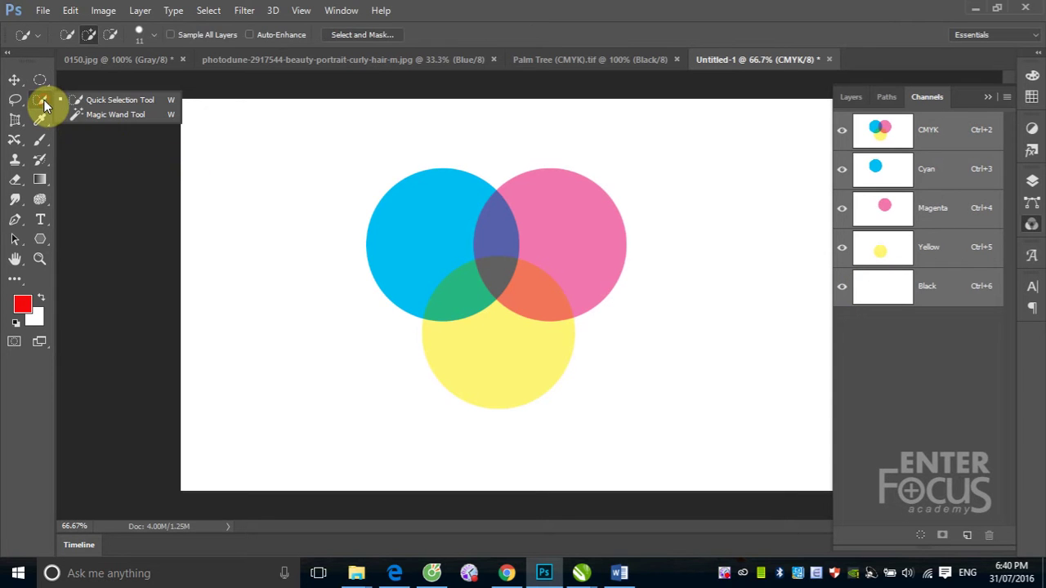
left_click(86, 116)
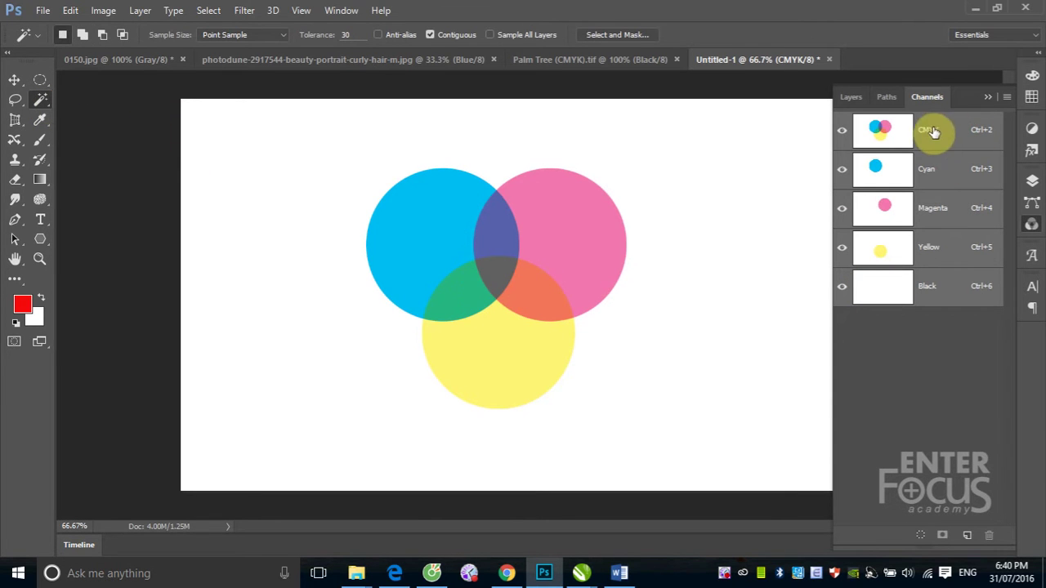
left_click(851, 97)
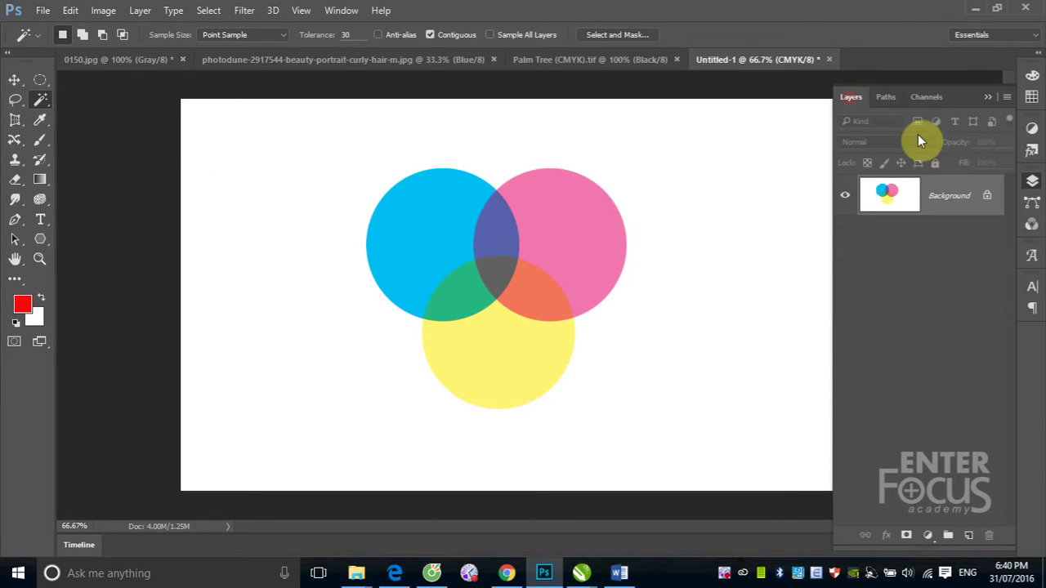
left_click(497, 275)
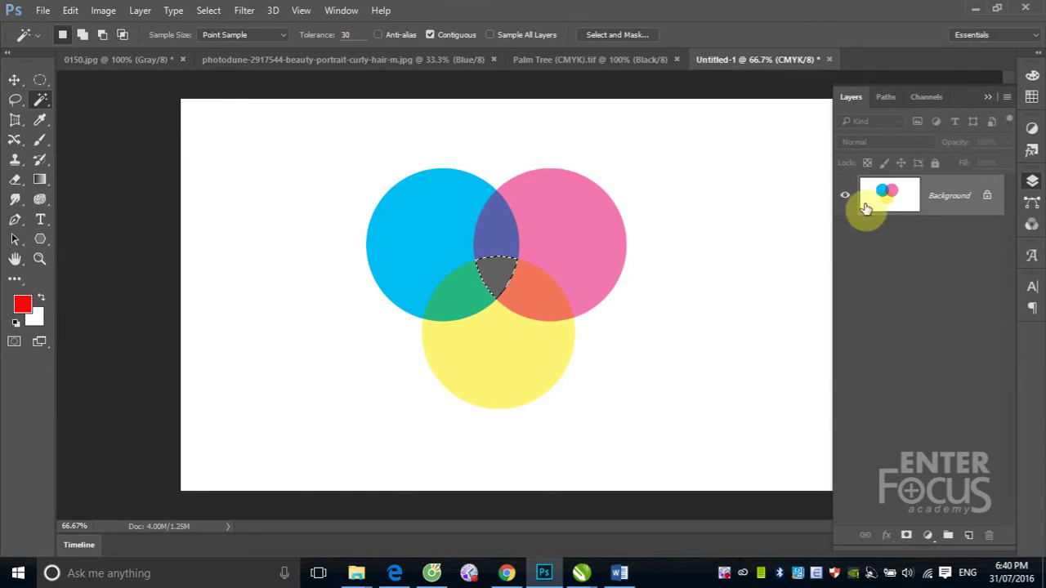
left_click(922, 98)
left_click(936, 298)
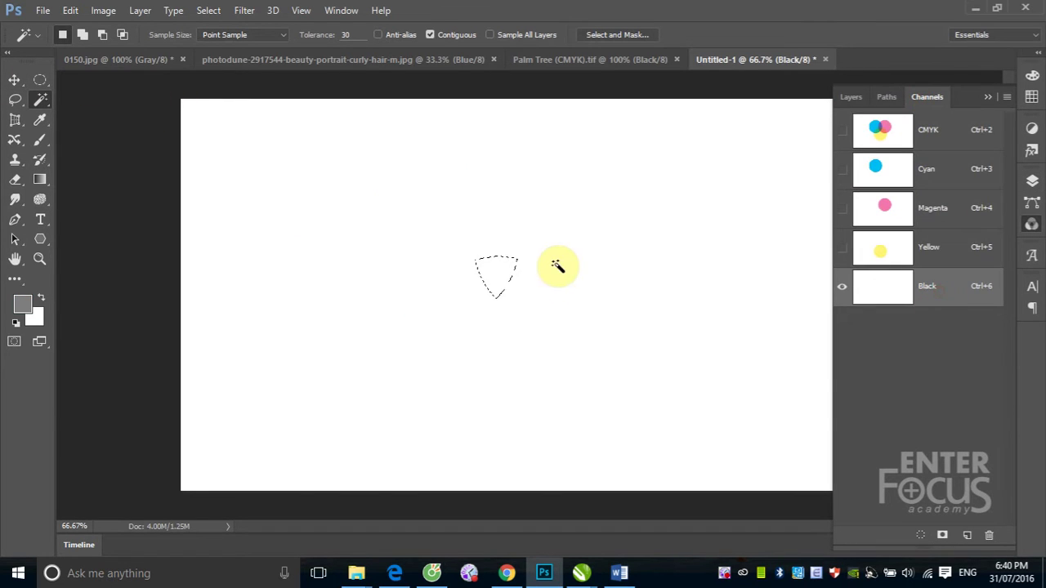
left_click(70, 9)
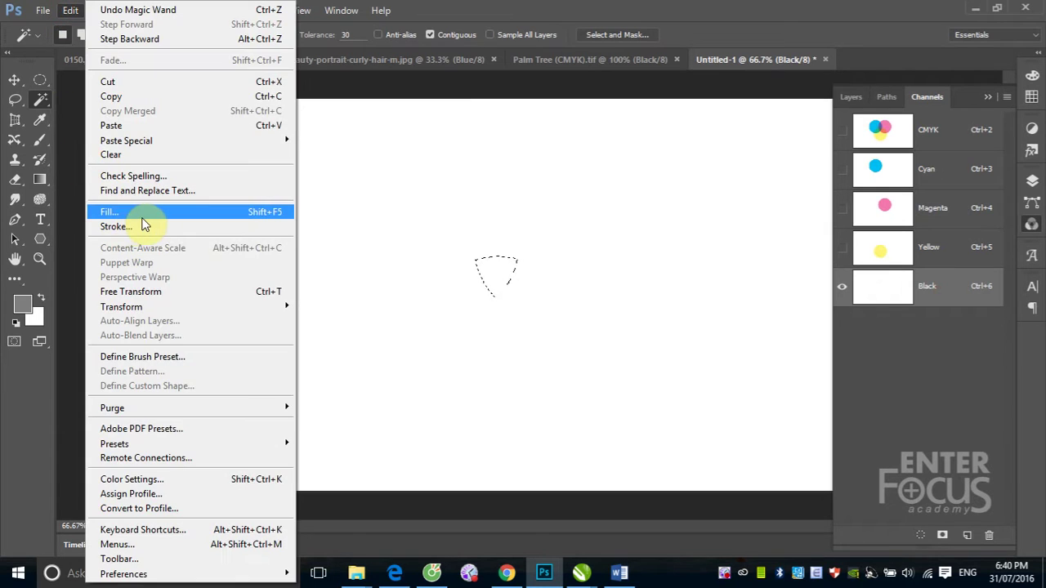
left_click(144, 211)
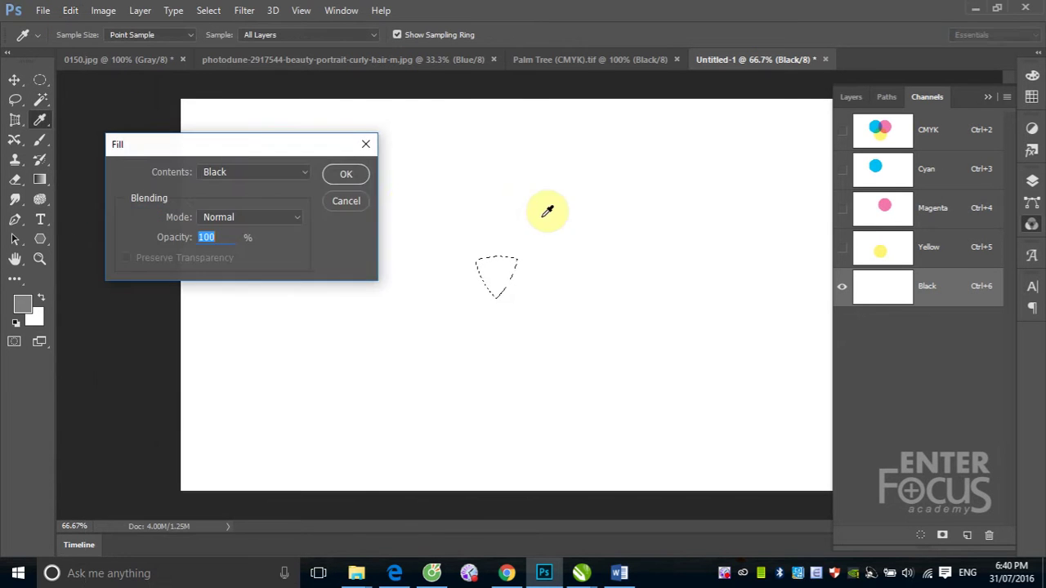
left_click(346, 174)
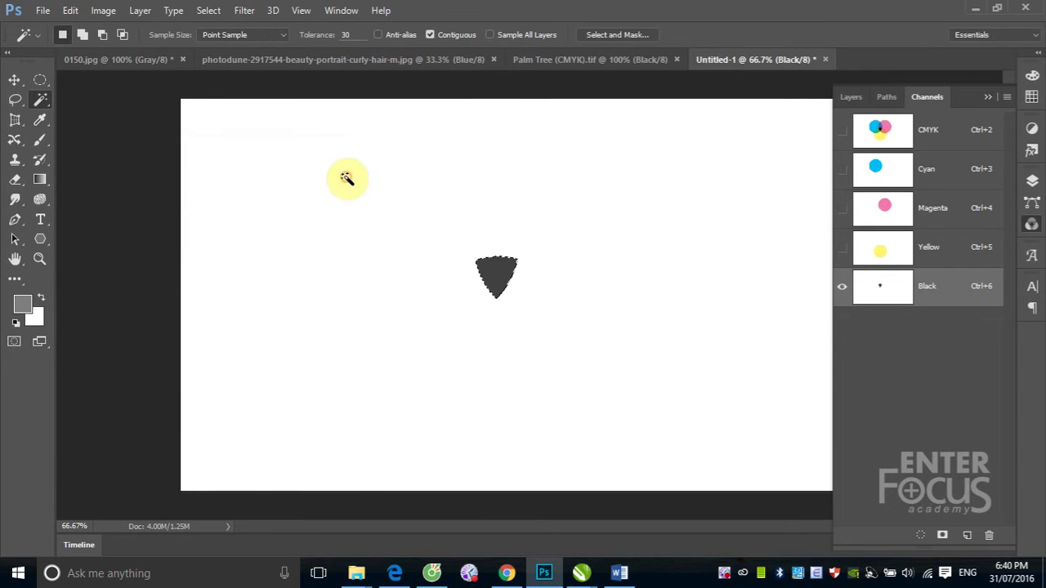
Deselect in the CMYK composite and toggle the Black channel's visibility to compare.
left_click(949, 134)
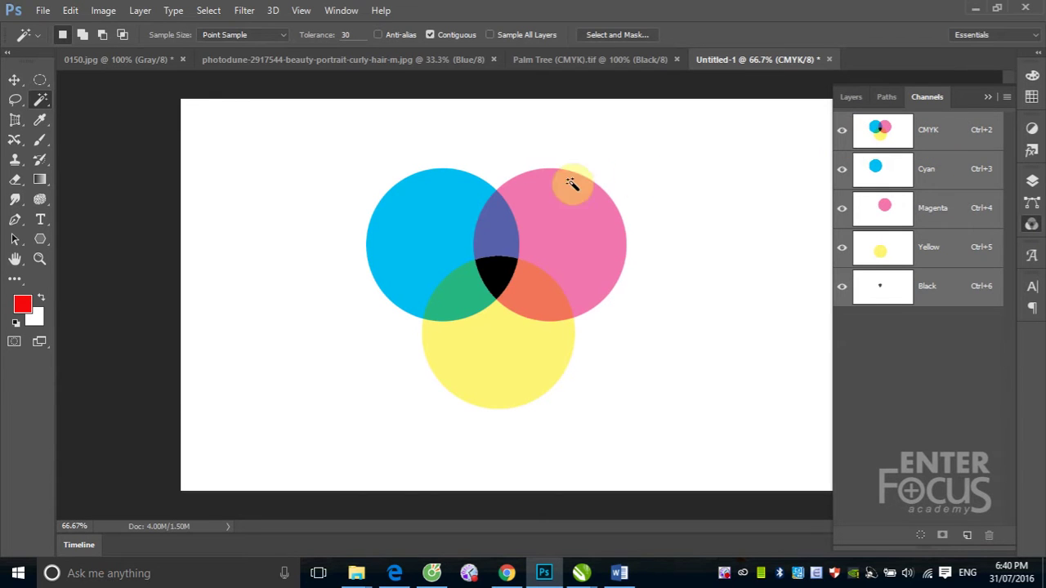
key("ctrl+d")
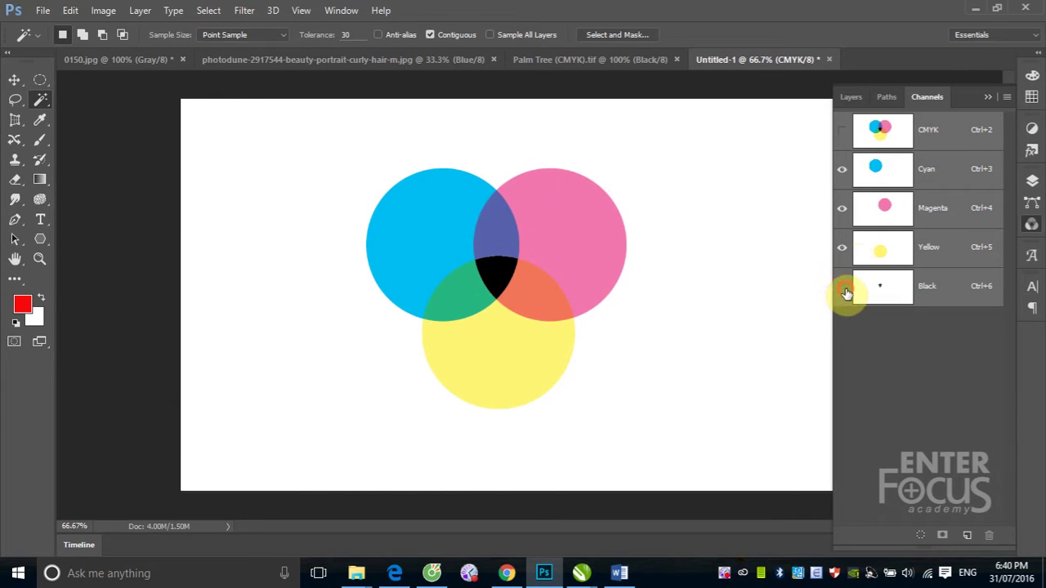
left_click(843, 287)
left_click(843, 289)
left_click(843, 288)
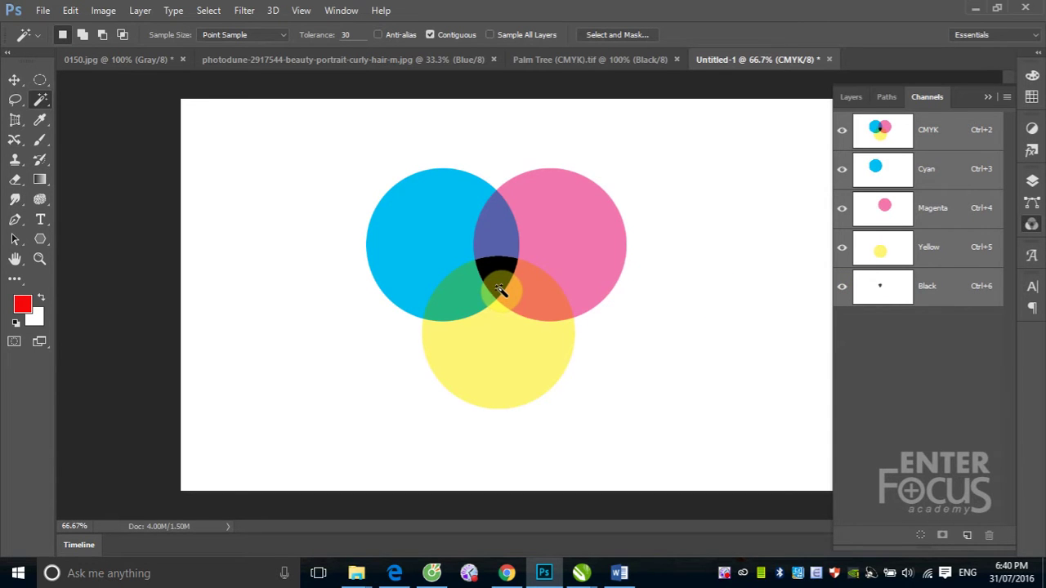
Hide Untitled-1's Black channel and bring Palm Tree (CMYK).tif to the front.
left_click(841, 287)
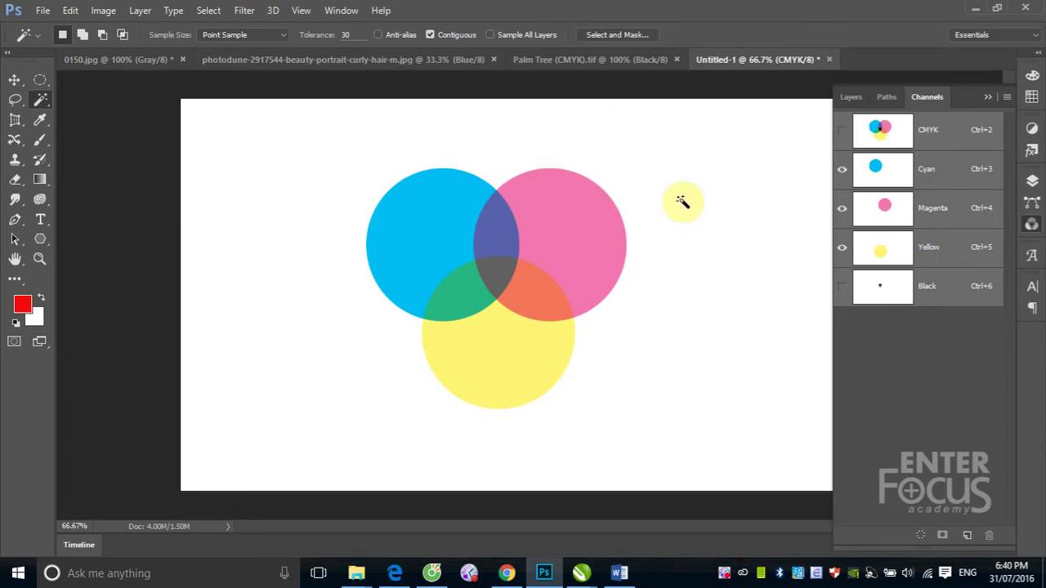
left_click(579, 60)
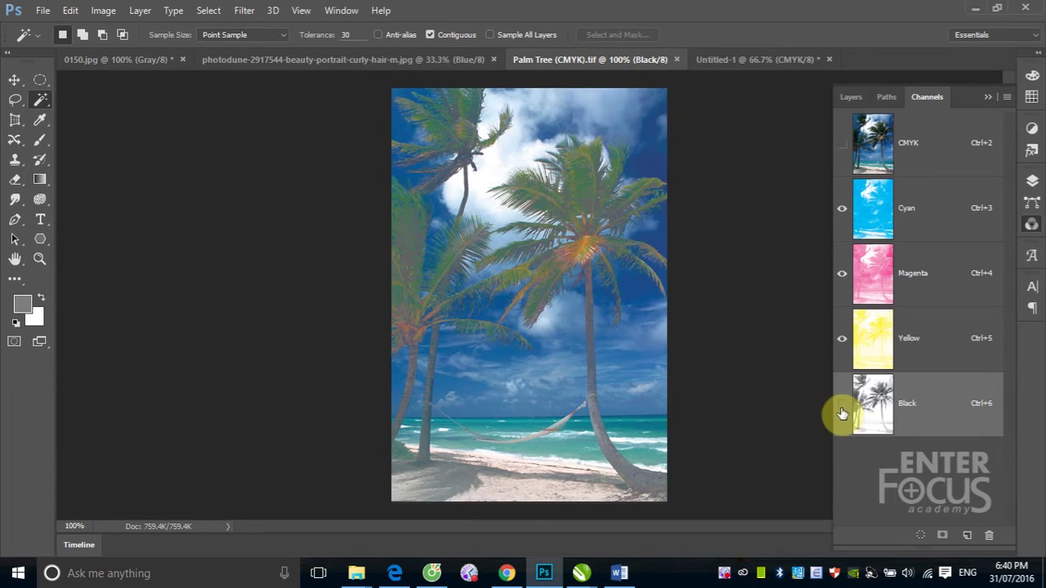
Show the palm tree's Black channel, view Cyan alone, then return to the CMYK composite.
left_click(842, 408)
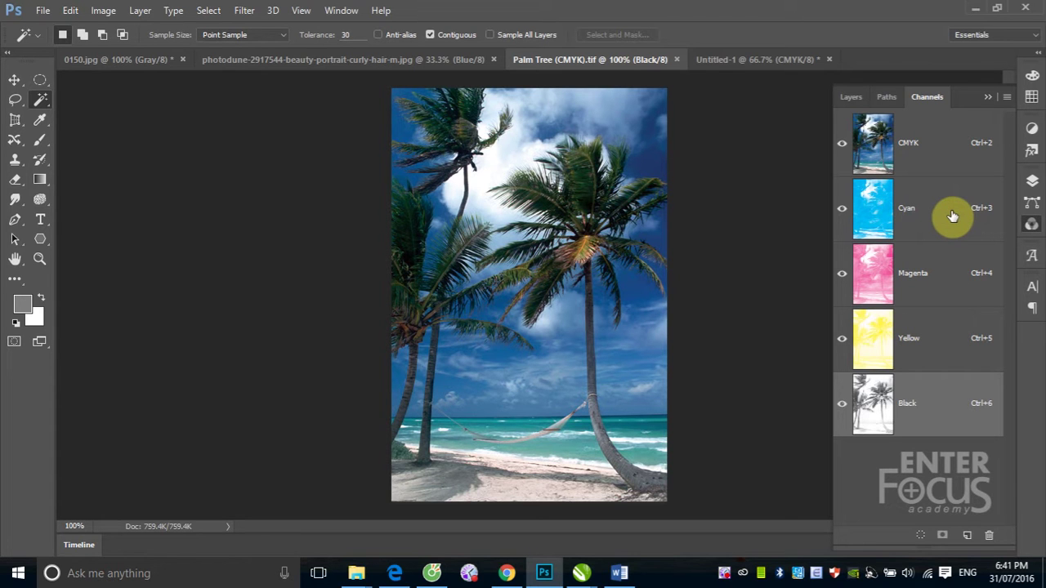
left_click(931, 152)
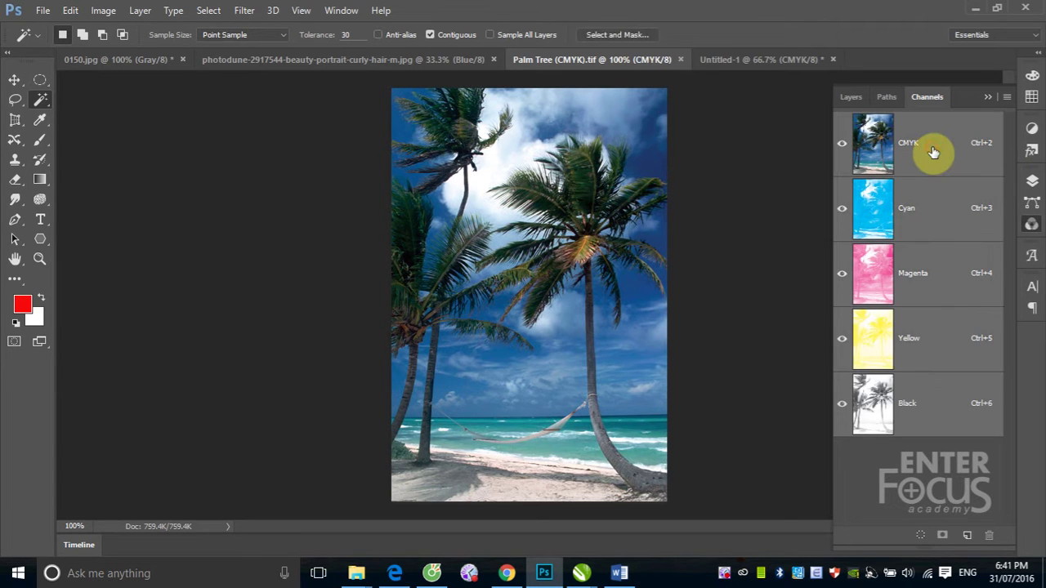
left_click(941, 211)
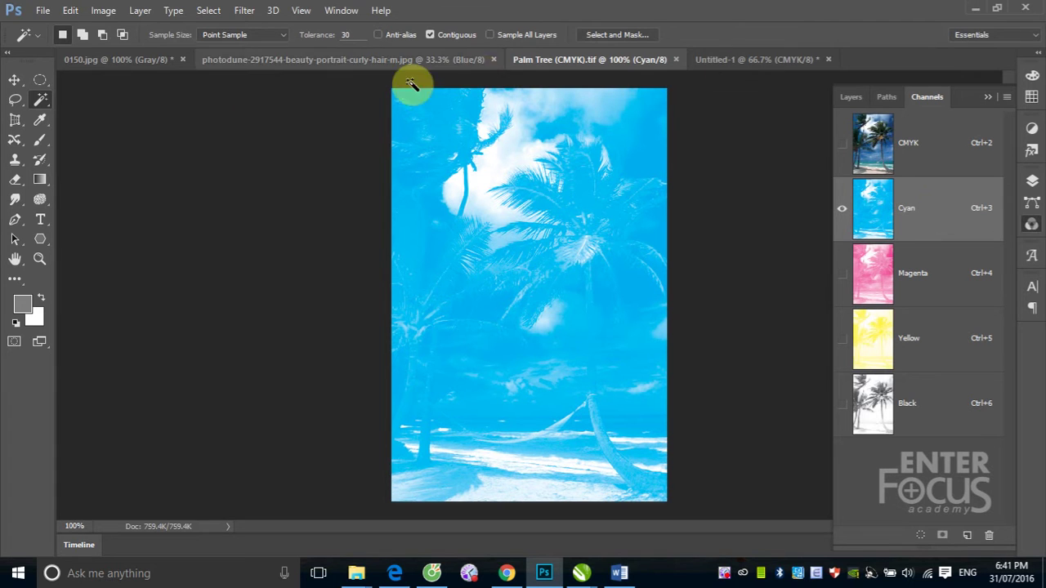
left_click(11, 81)
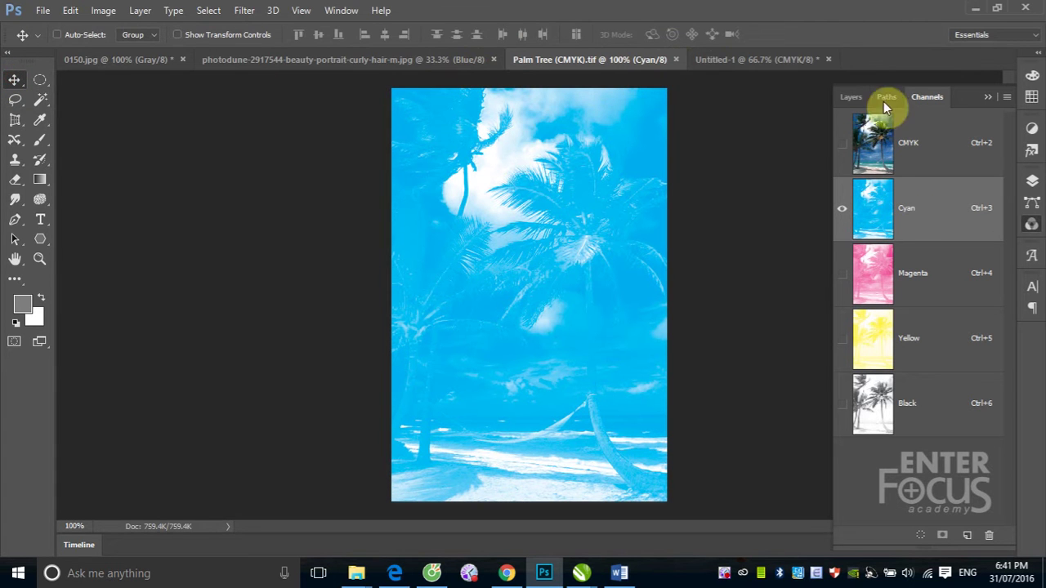
left_click(942, 143)
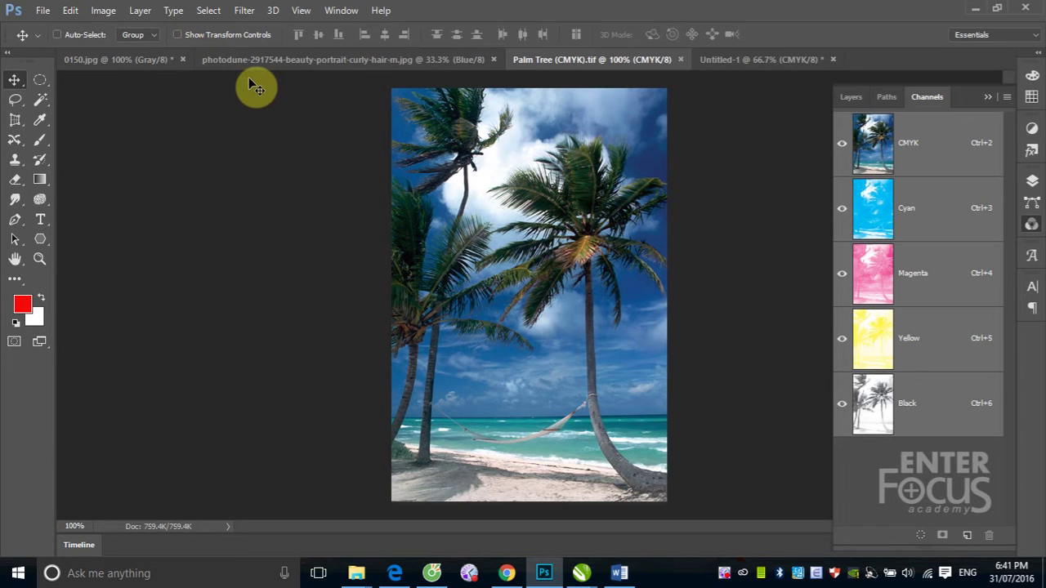
Convert the palm tree image to Lab Color and view its Lightness channel.
left_click(142, 12)
mouse_move(113, 28)
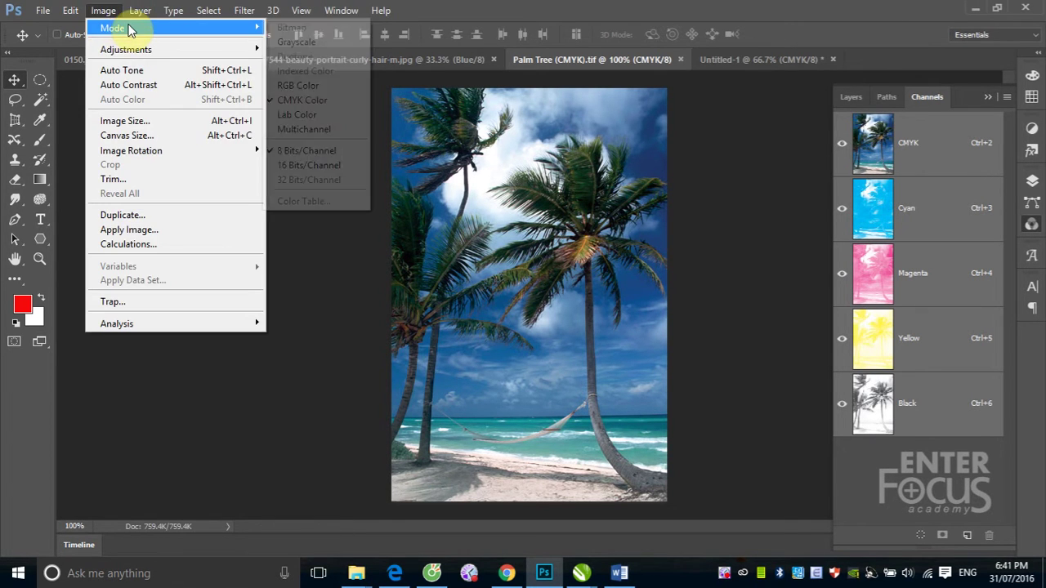
left_click(318, 116)
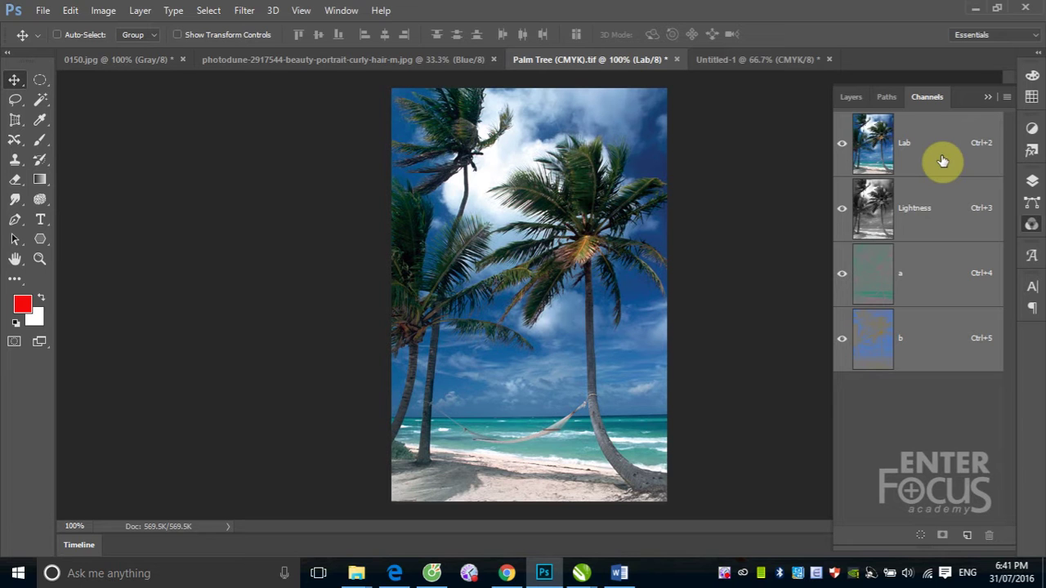
left_click(939, 157)
left_click(931, 224)
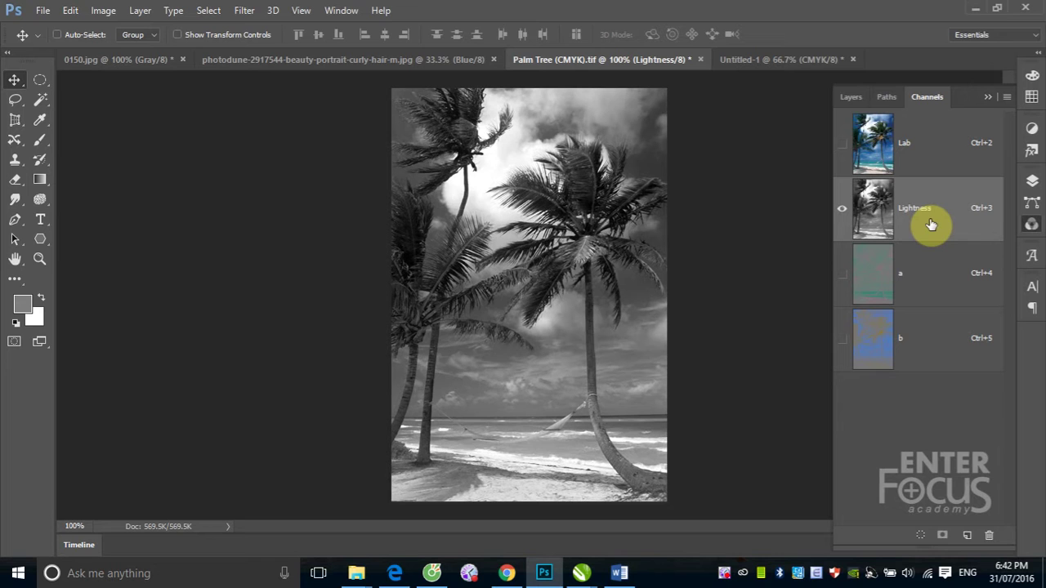
Flip between the a, b and Lightness channels, ending on Lightness, and reopen the mode choices.
left_click(934, 282)
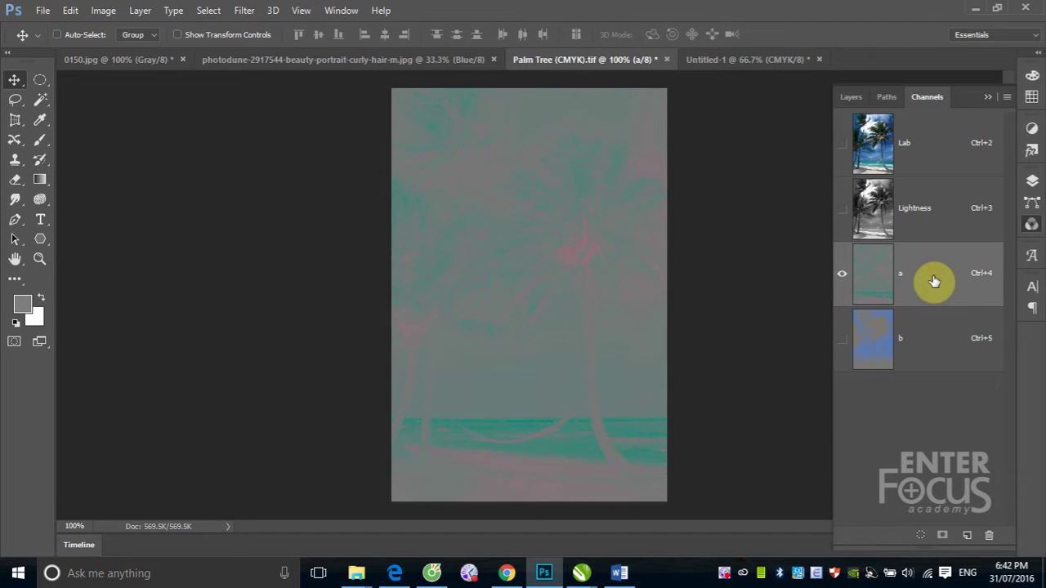
left_click(930, 341)
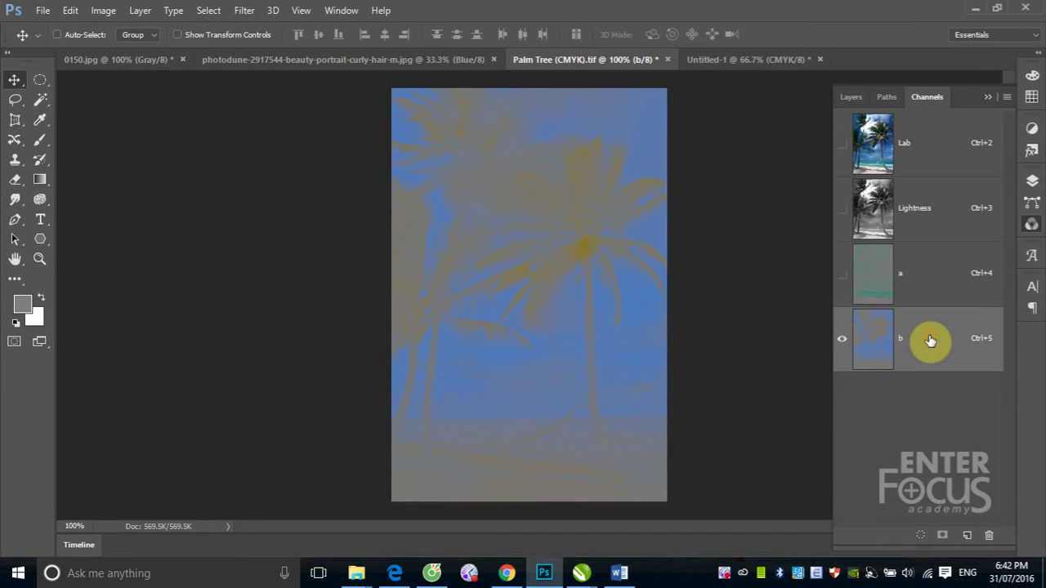
left_click(937, 267)
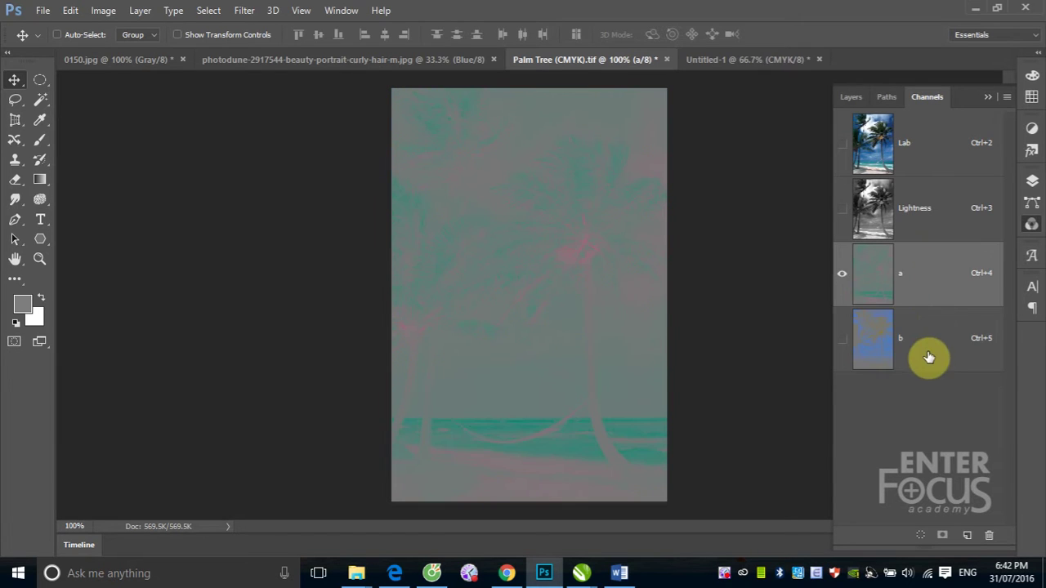
left_click(928, 349)
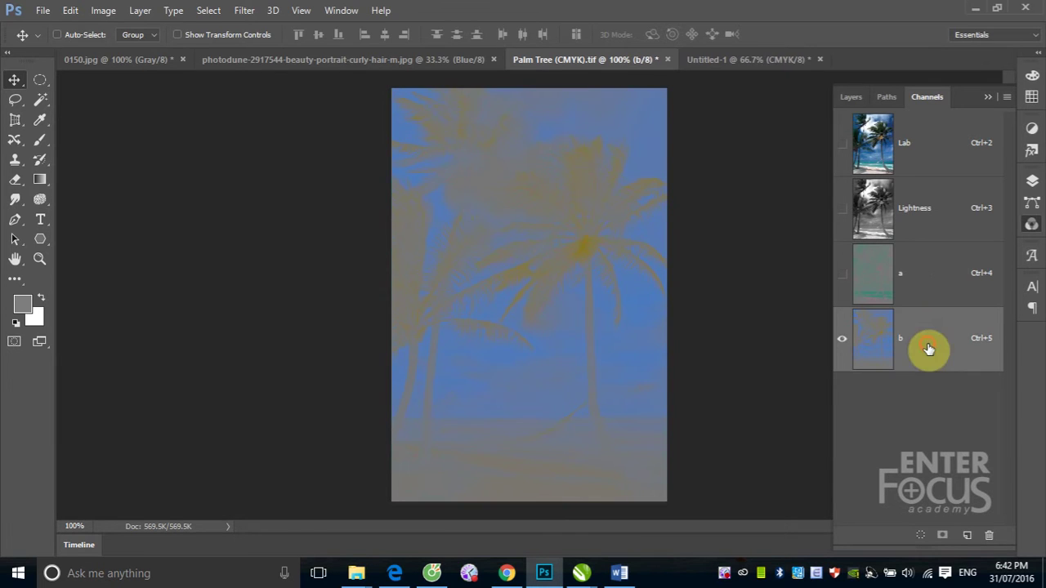
left_click(927, 217)
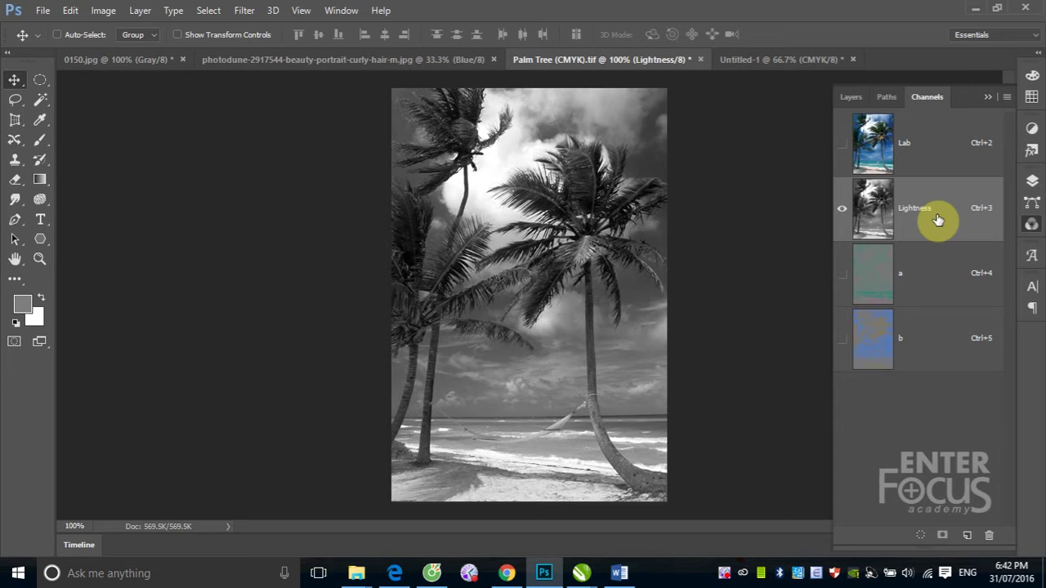
left_click(929, 280)
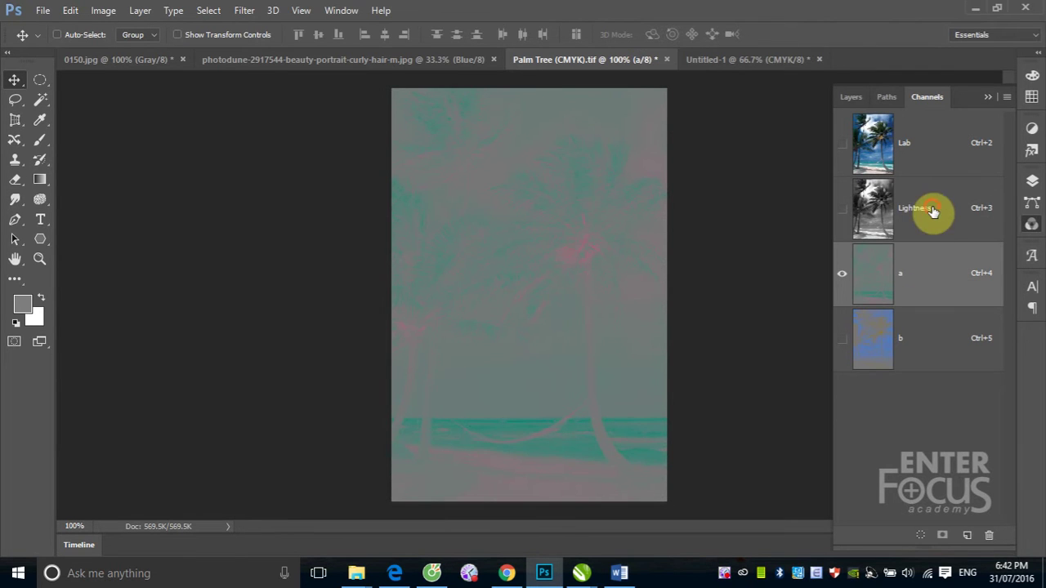
left_click(935, 214)
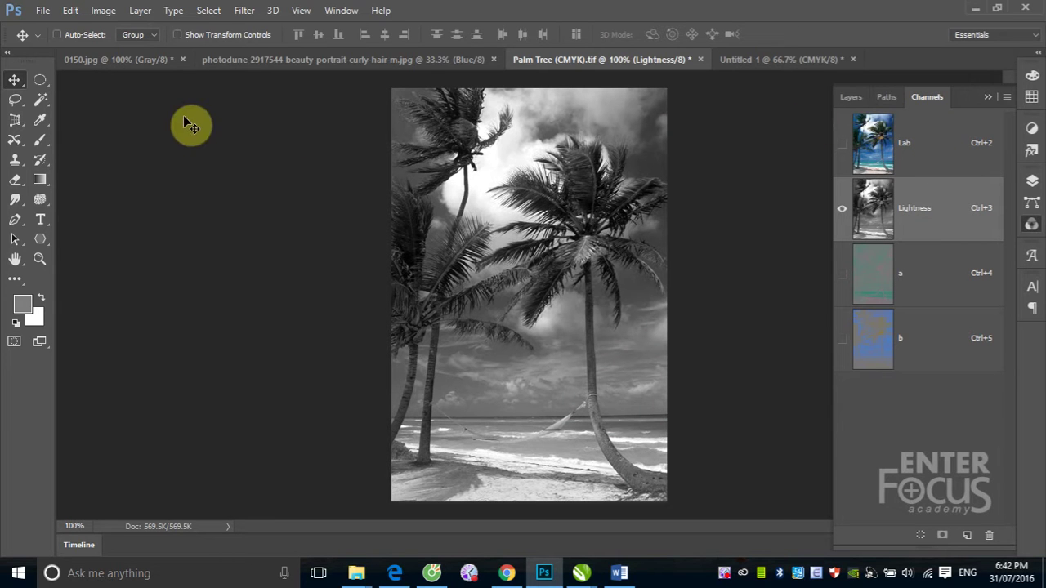
left_click(104, 11)
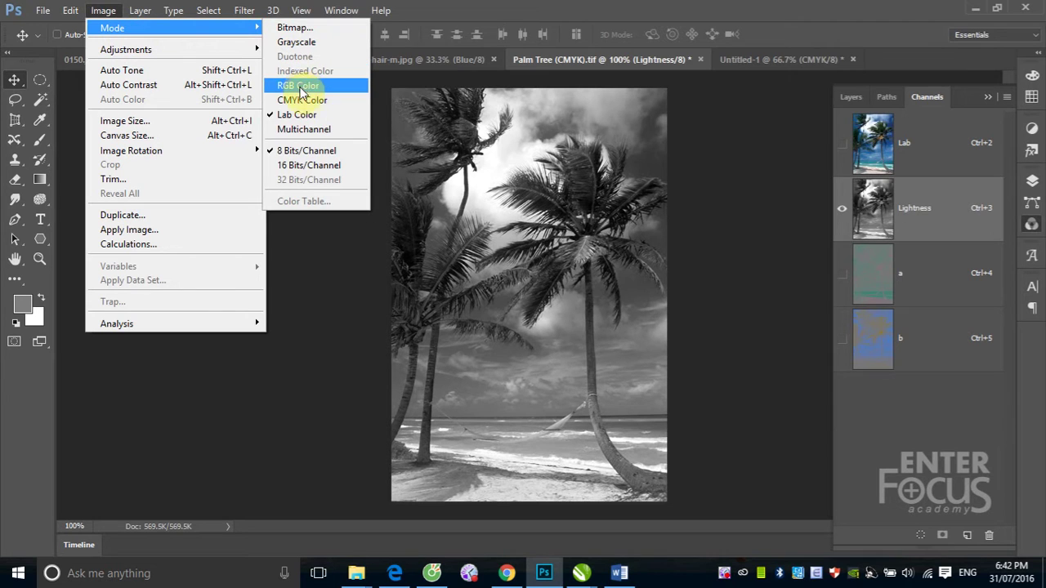
mouse_move(131, 28)
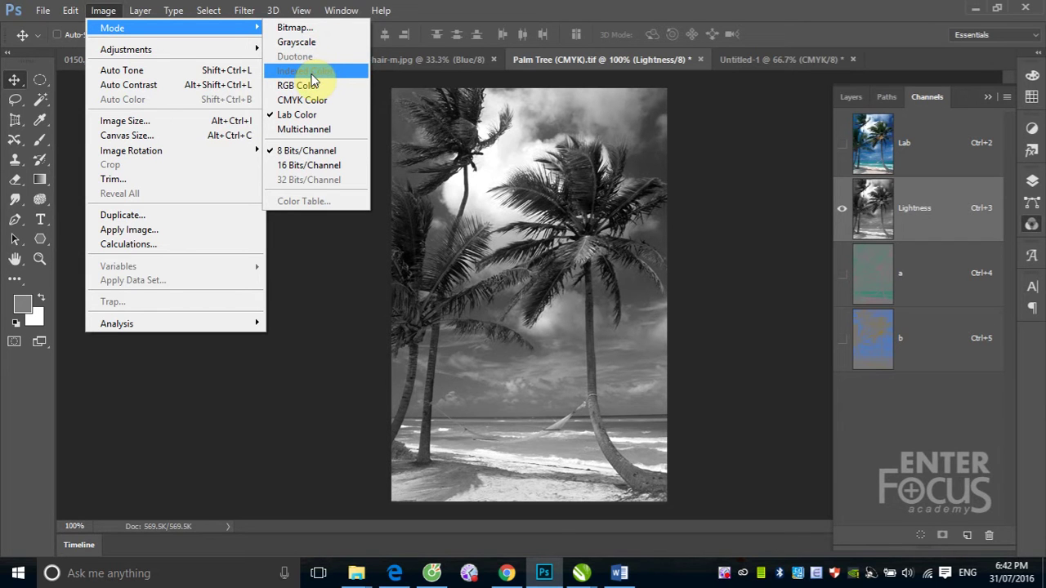
Dismiss the mode menu and return to the curly-hair portrait showing its full RGB composite.
left_click(457, 6)
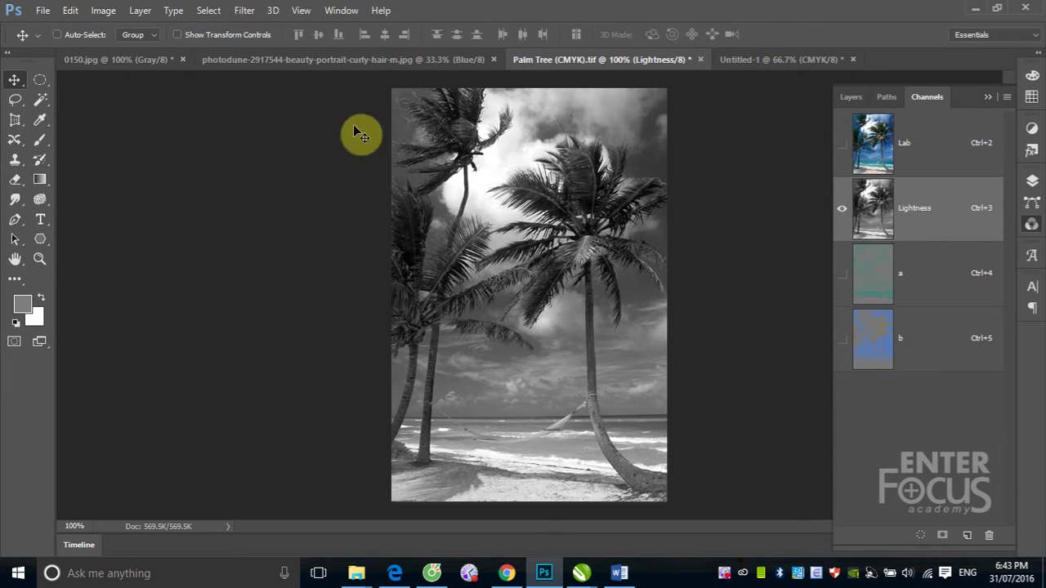
left_click(112, 60)
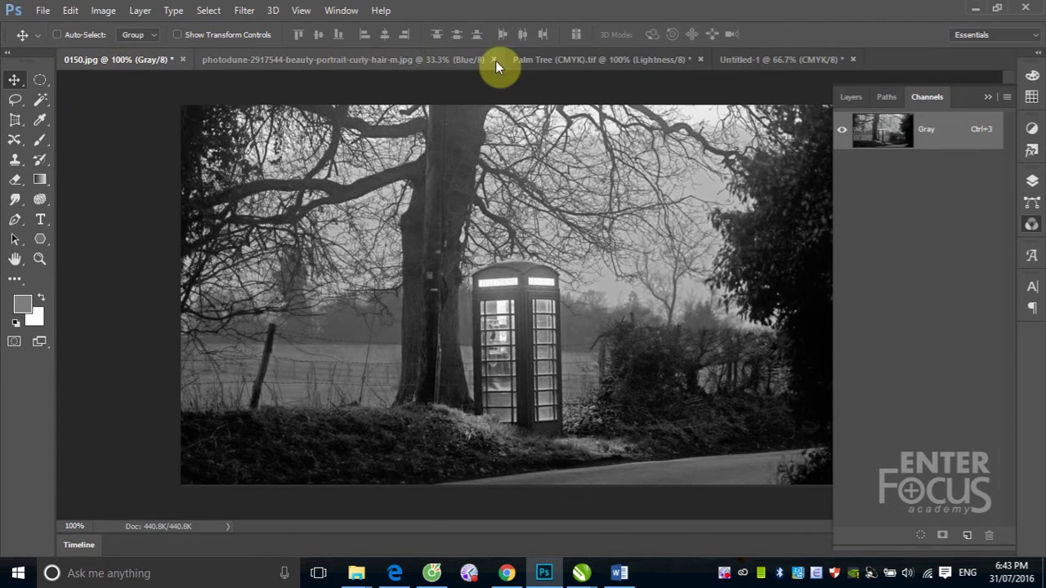
left_click(431, 64)
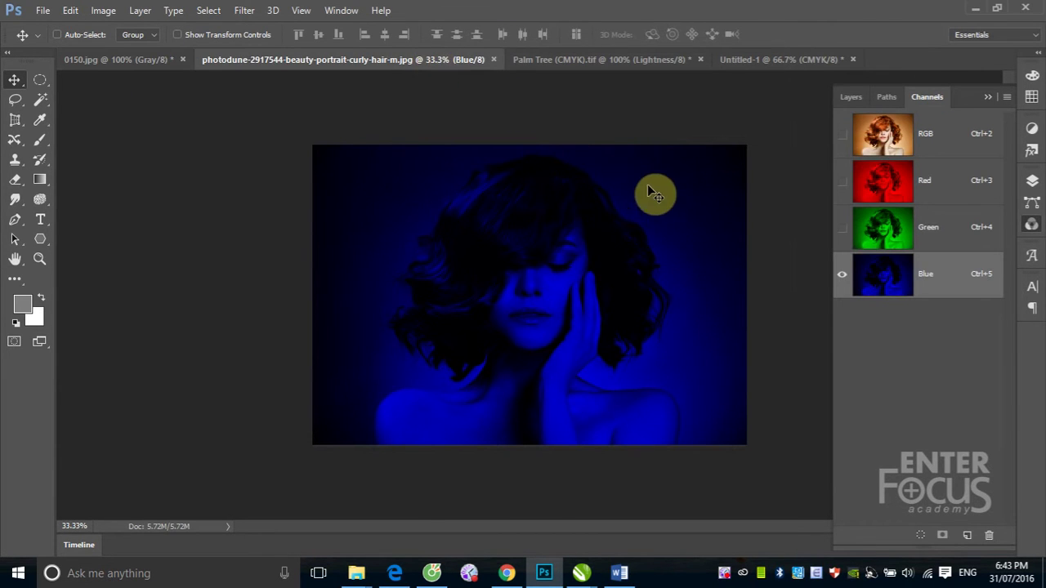
left_click(947, 145)
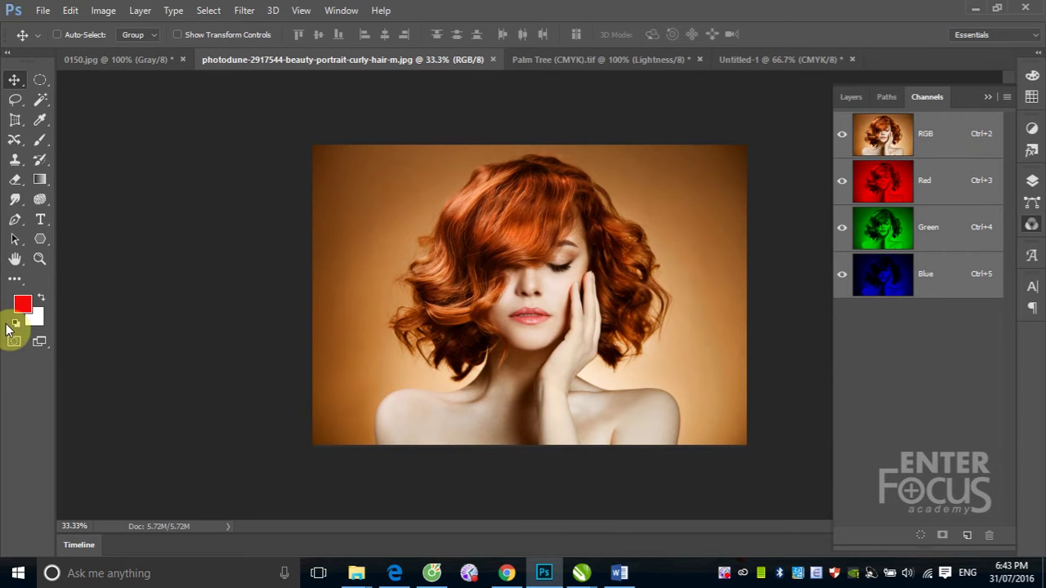
In the foreground Color Picker, try several reds, ending on muted red a74949.
left_click(22, 305)
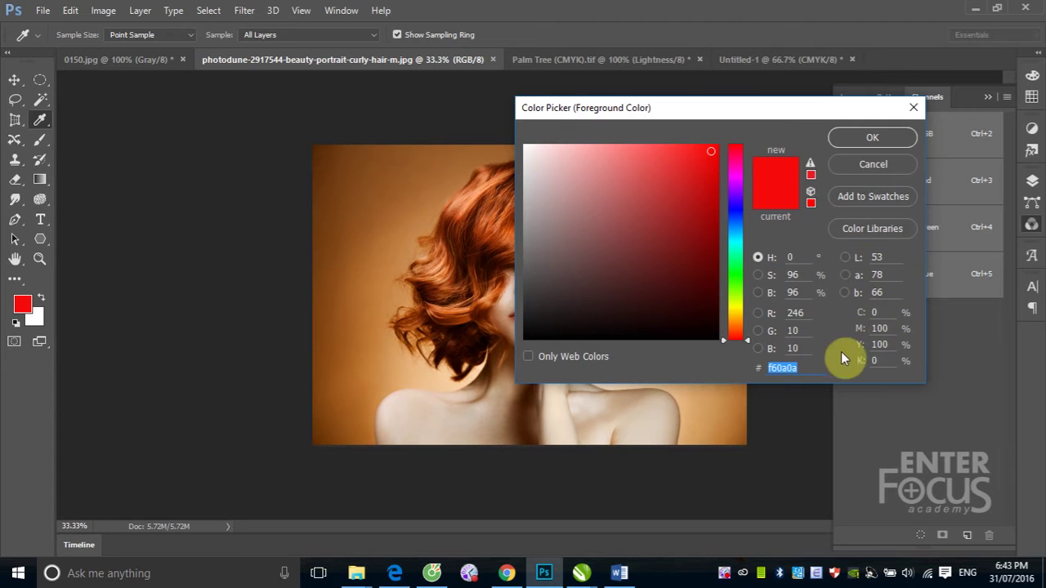
left_click(691, 179)
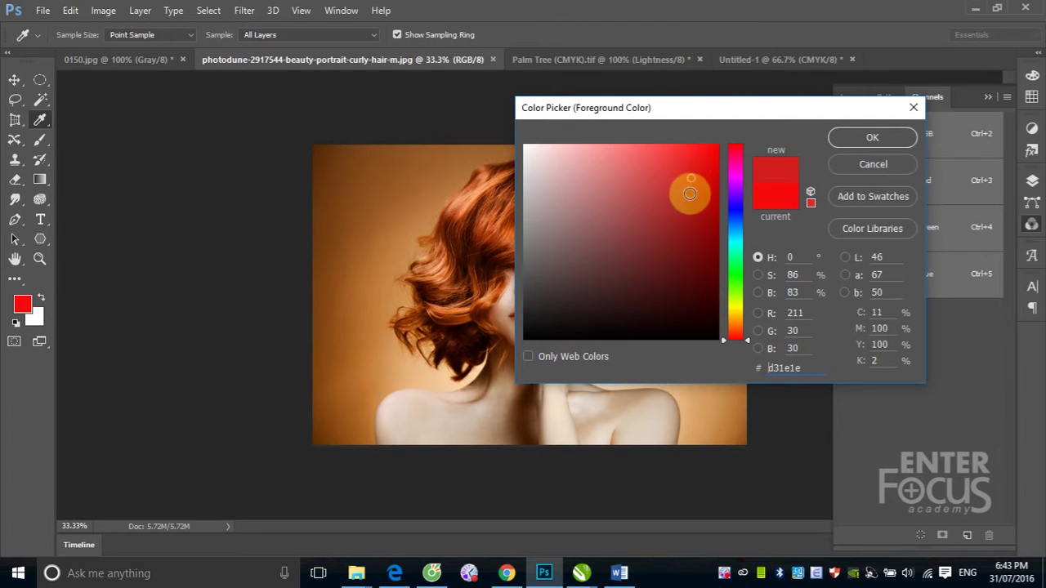
left_click(700, 245)
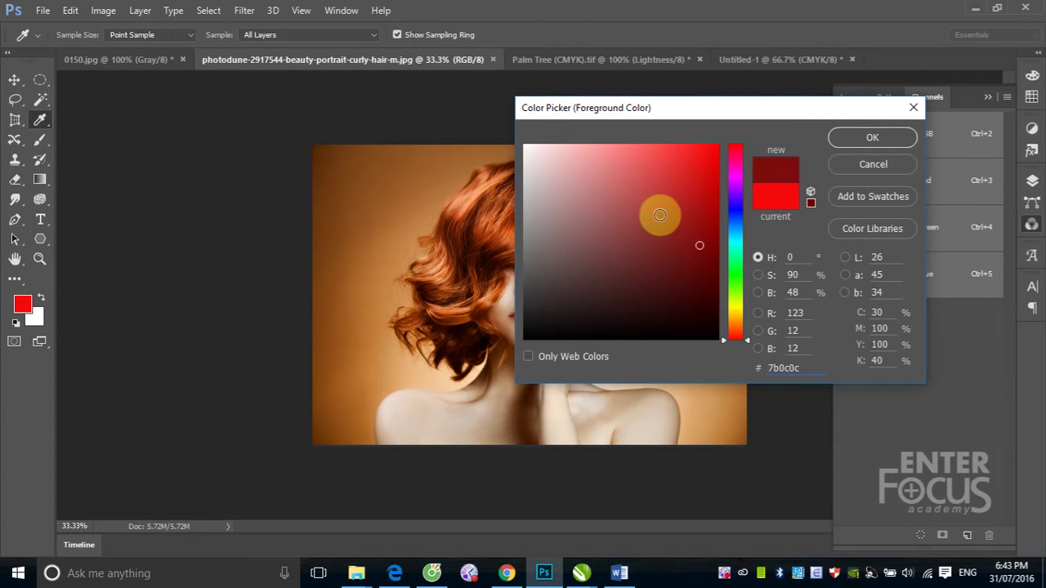
left_click(660, 215)
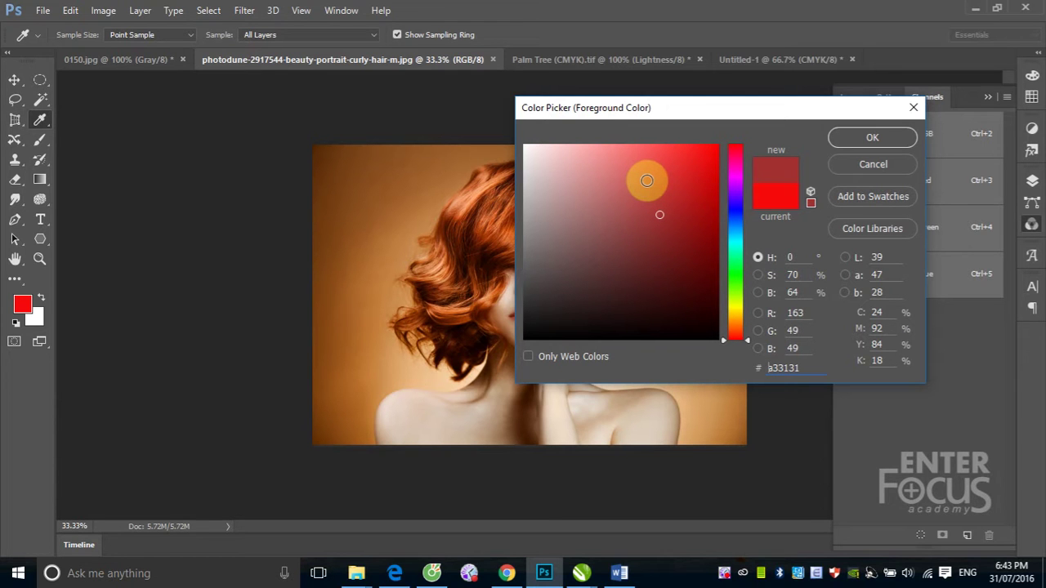
left_click(696, 171)
left_click(697, 203)
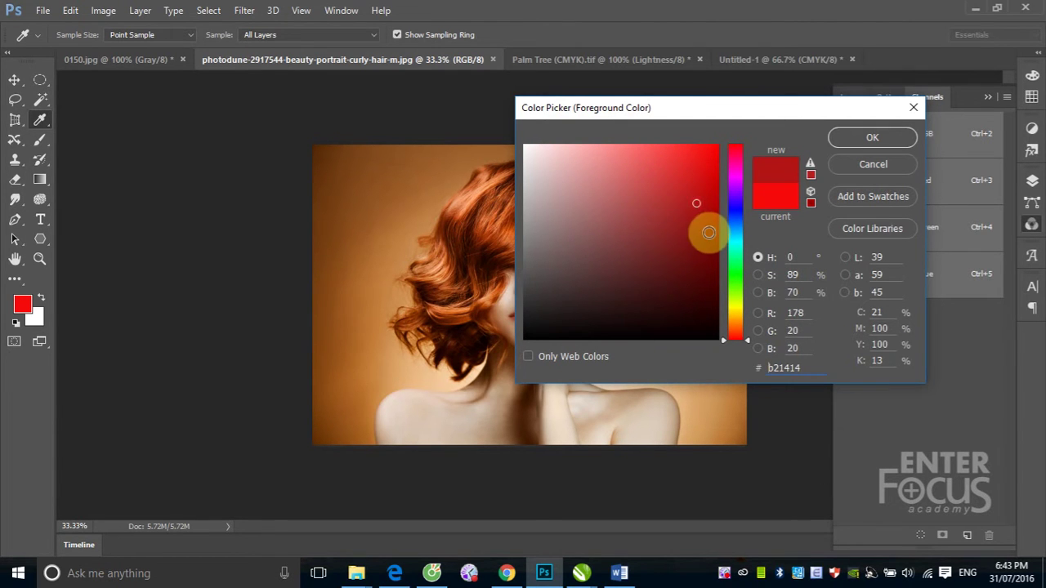
left_click(701, 239)
left_click(633, 211)
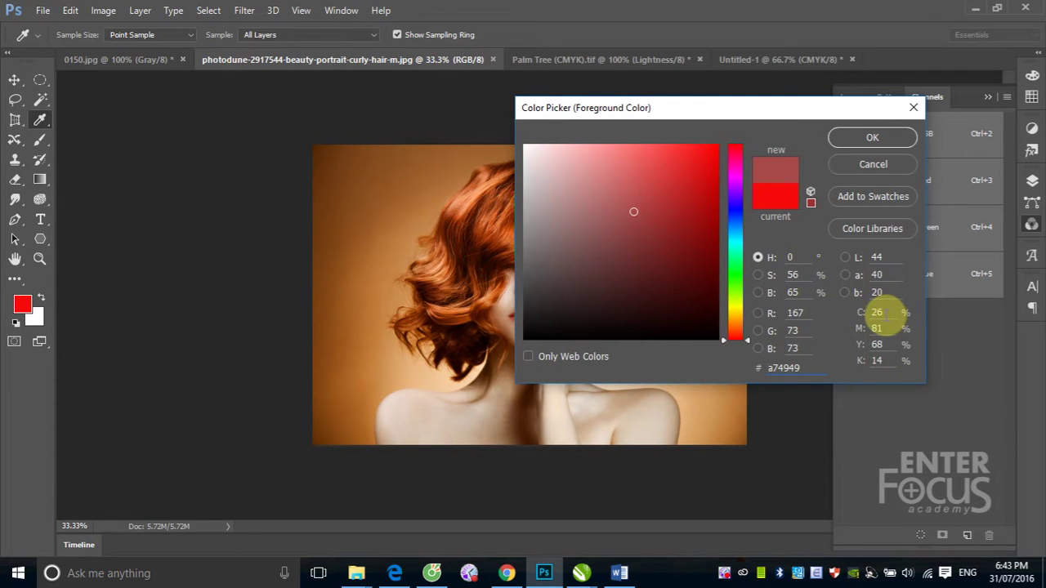
Inspect the CMYK readings for a74949: C 26, M 81, Y 68, K 14.
left_click(876, 314)
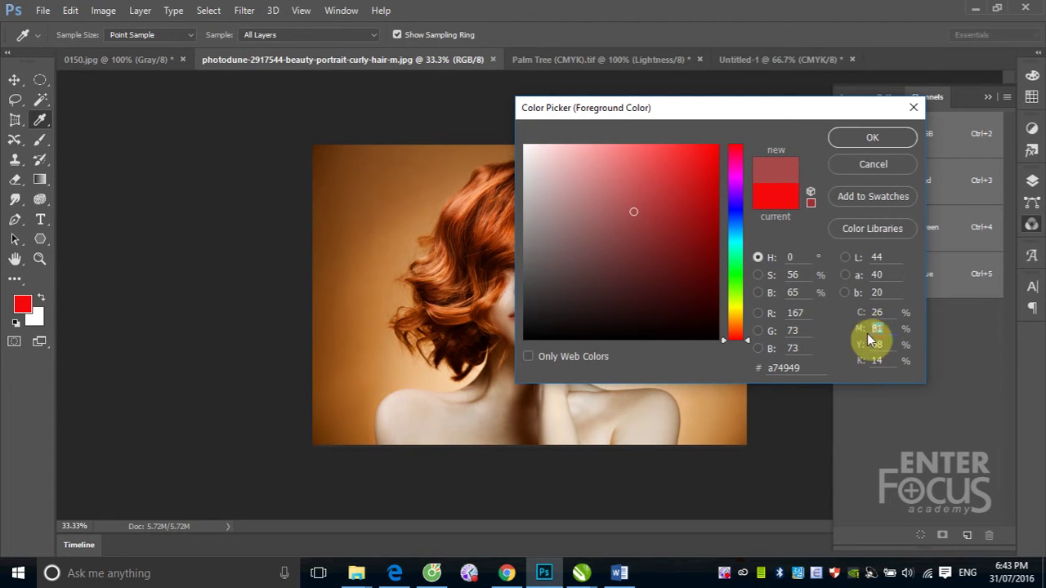
left_click(879, 361)
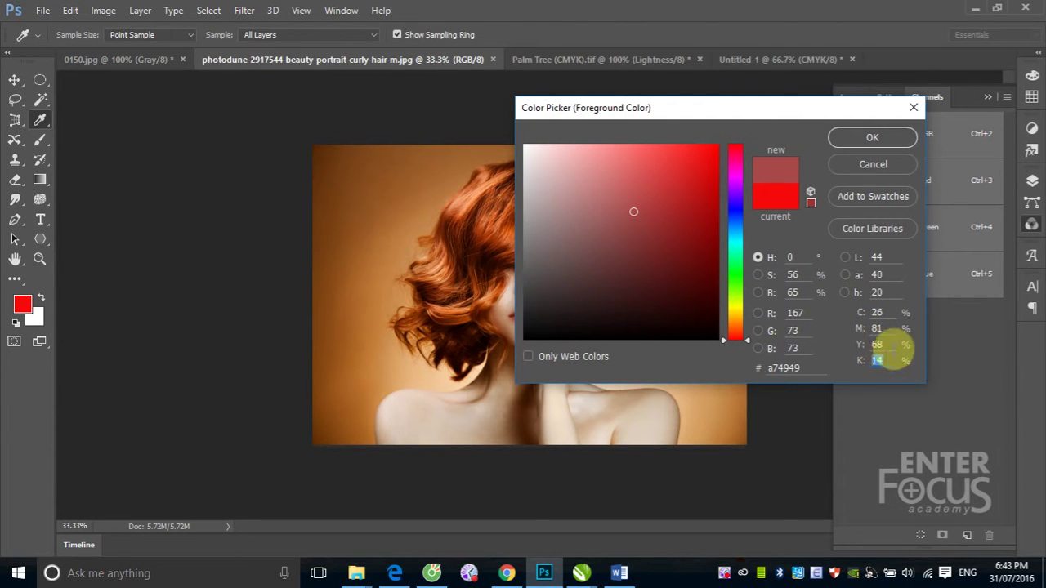
left_click(879, 314)
left_click(878, 331)
left_click(880, 360)
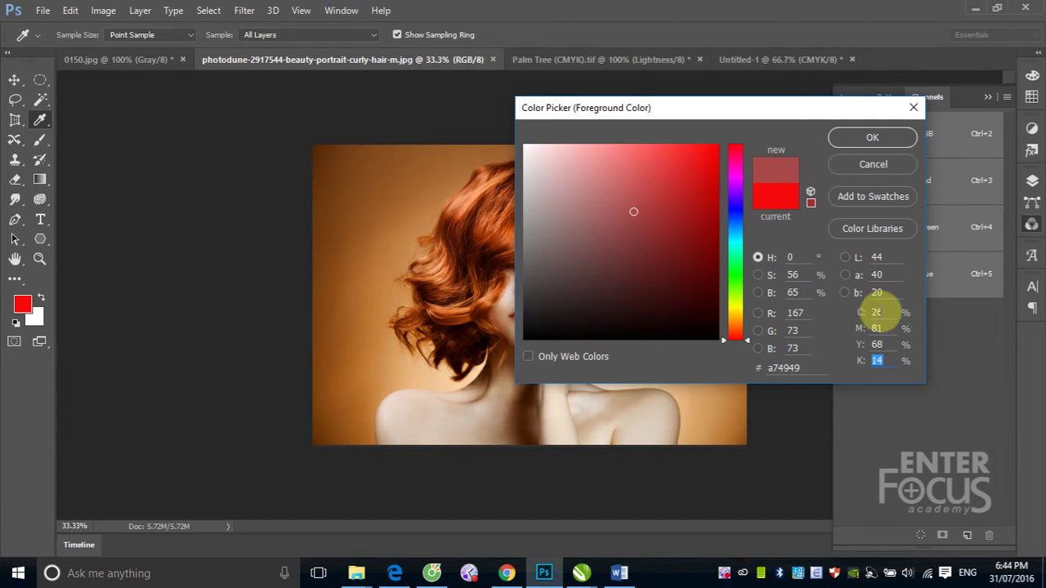
Check the CMYK fields, then pick a strong saturated red nudged back into printable gamut.
left_click(873, 314)
left_click(874, 329)
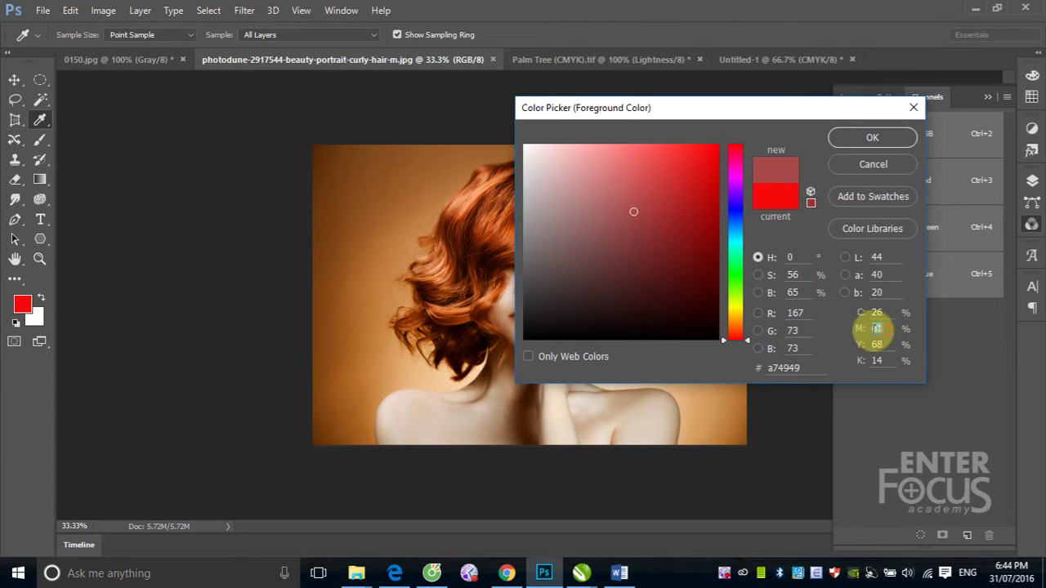
left_click(881, 344)
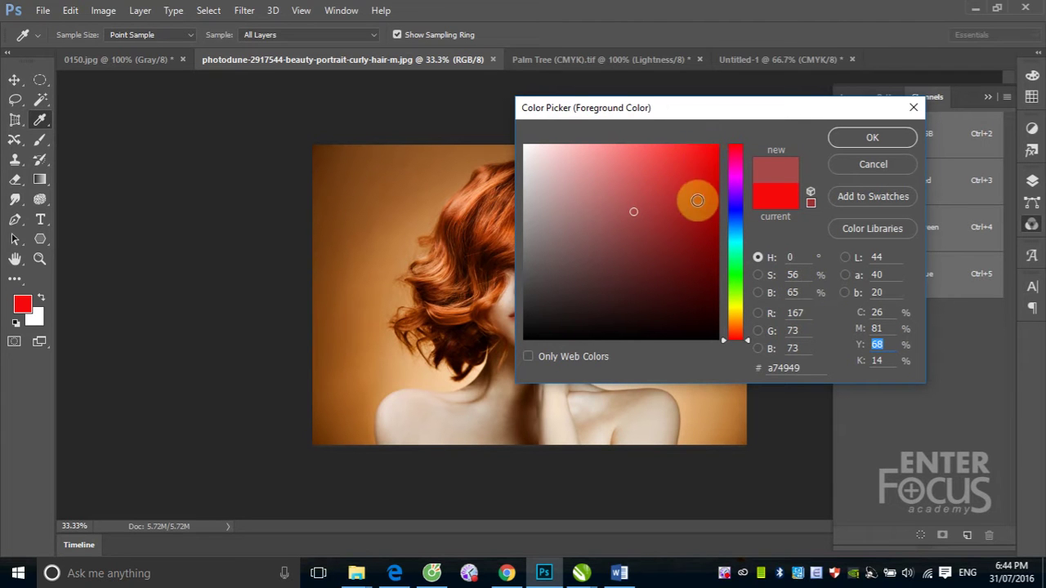
left_click(700, 179)
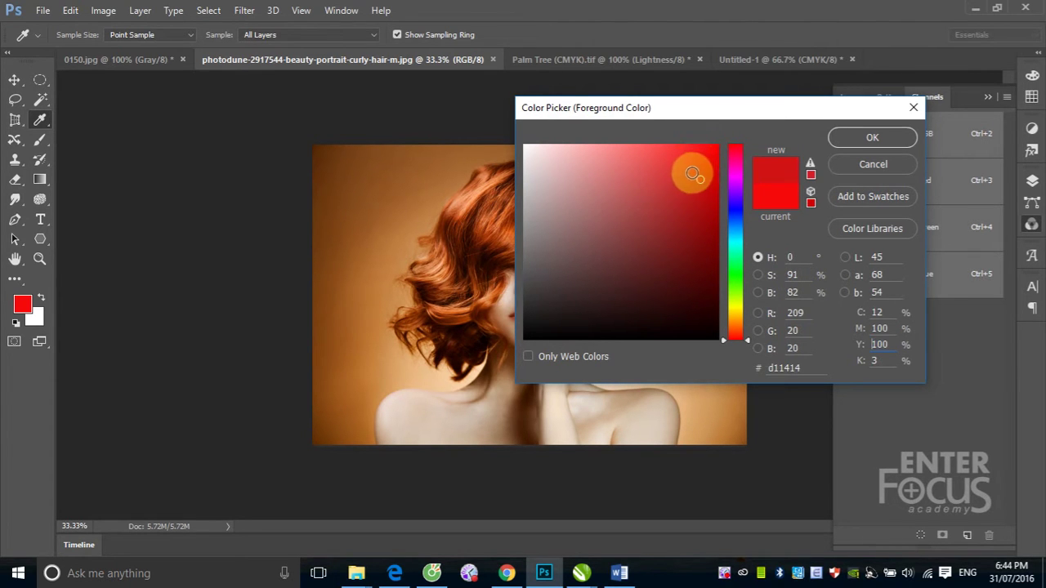
left_click_drag(687, 173, 699, 177)
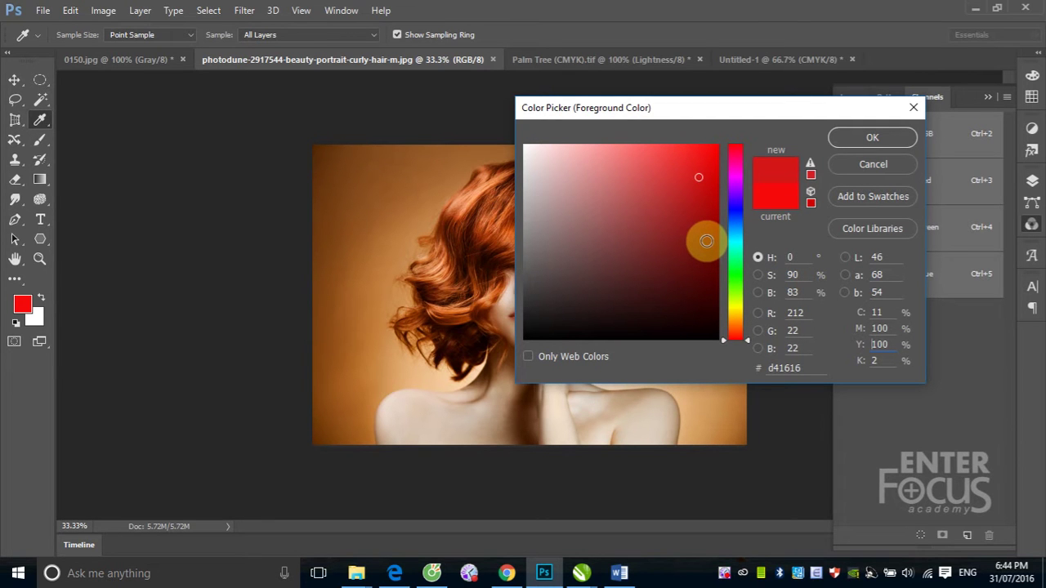
Set cyan and black to 0, giving pure red ed1c24 (C 0, M 100, Y 100, K 0).
double_click(877, 312)
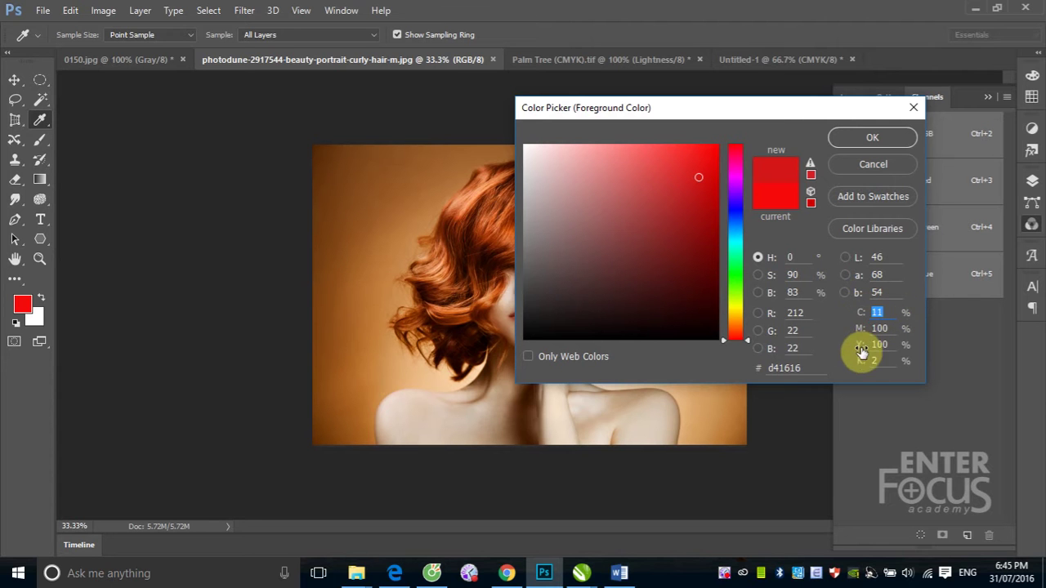
type("0")
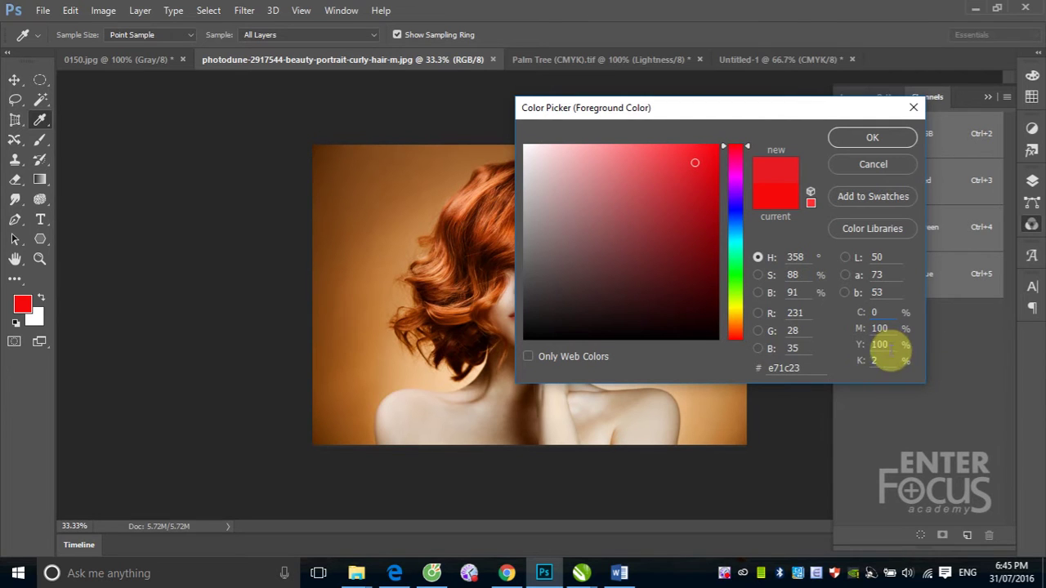
double_click(876, 360)
type("0")
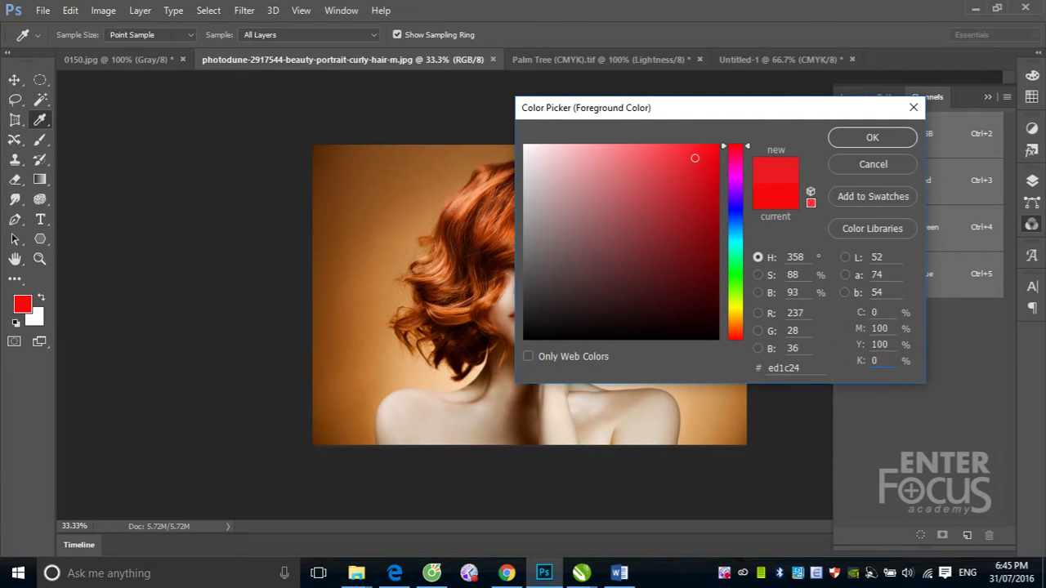
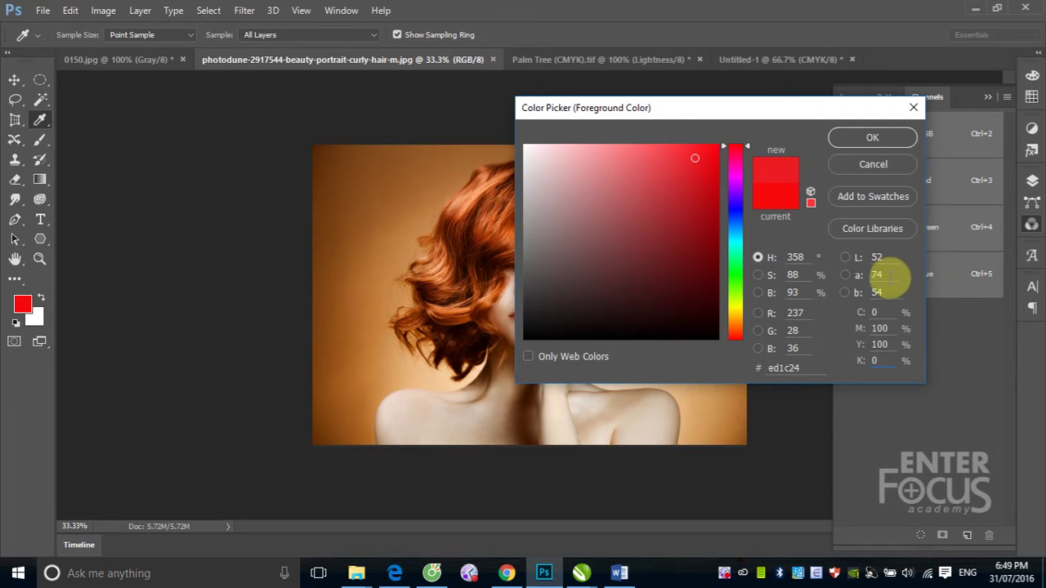
Inspect the magenta and yellow CMYK percentage fields in the Color Picker.
left_click(879, 329)
left_click(880, 344)
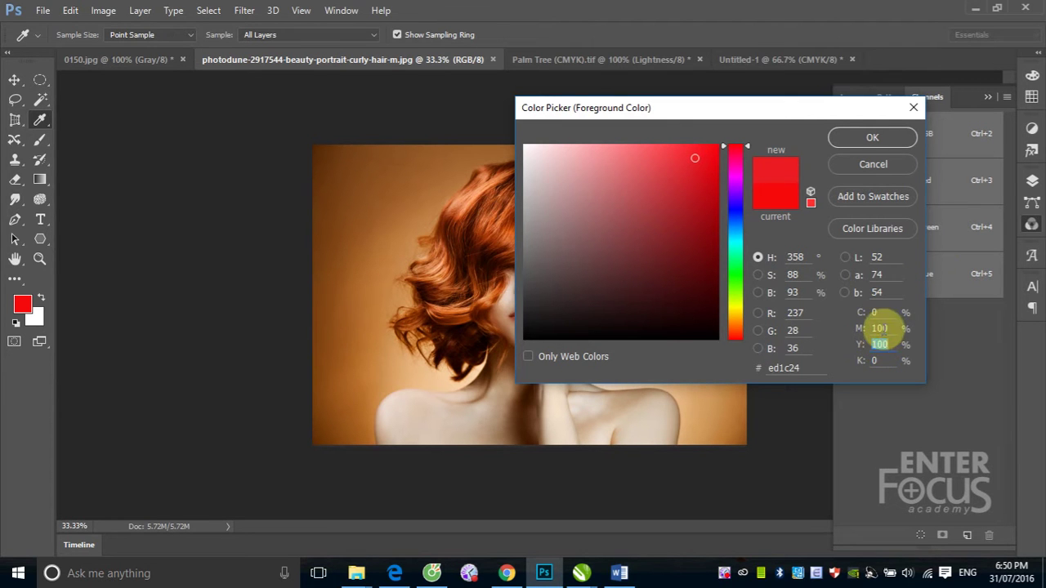
left_click(882, 326)
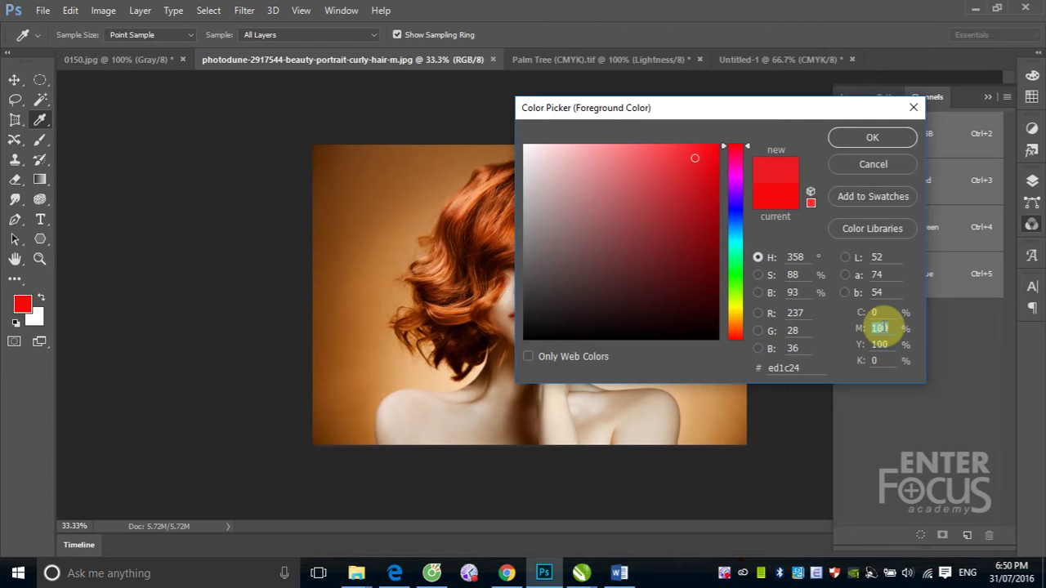
left_click(693, 191)
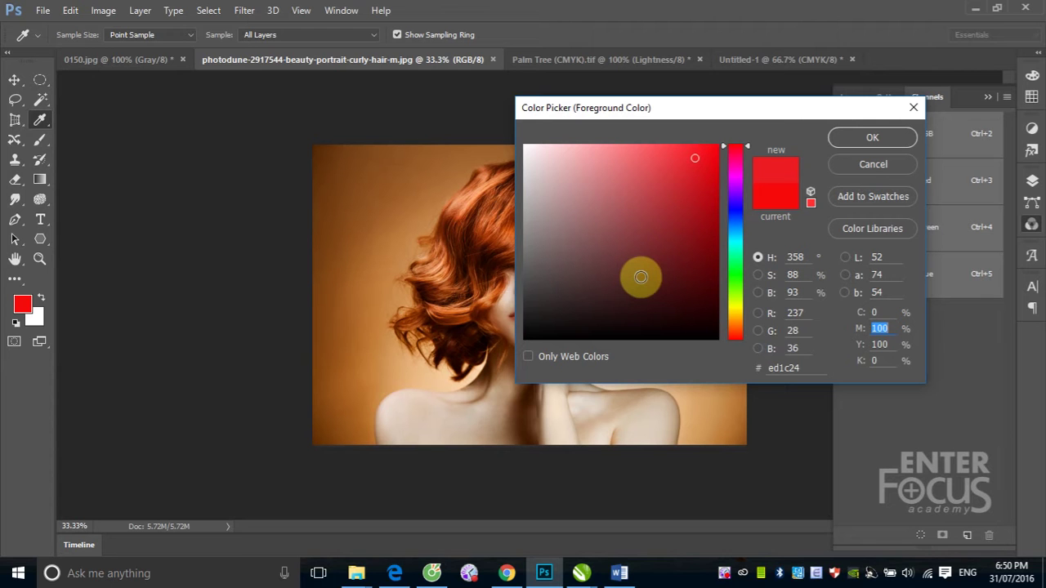
Pick a darker red, cf2c32, in the colour field.
left_click(634, 171)
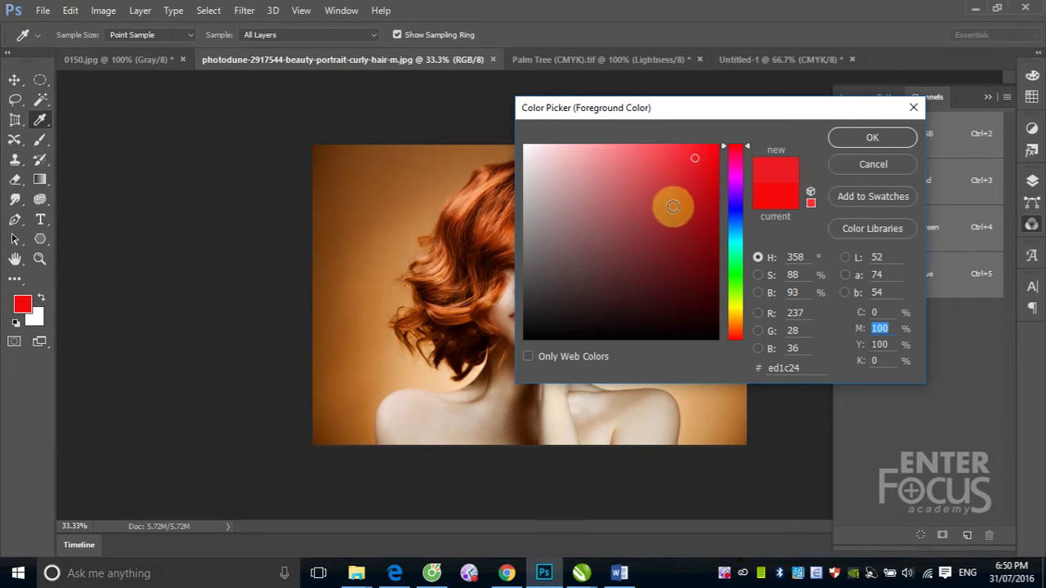
left_click_drag(664, 179, 675, 189)
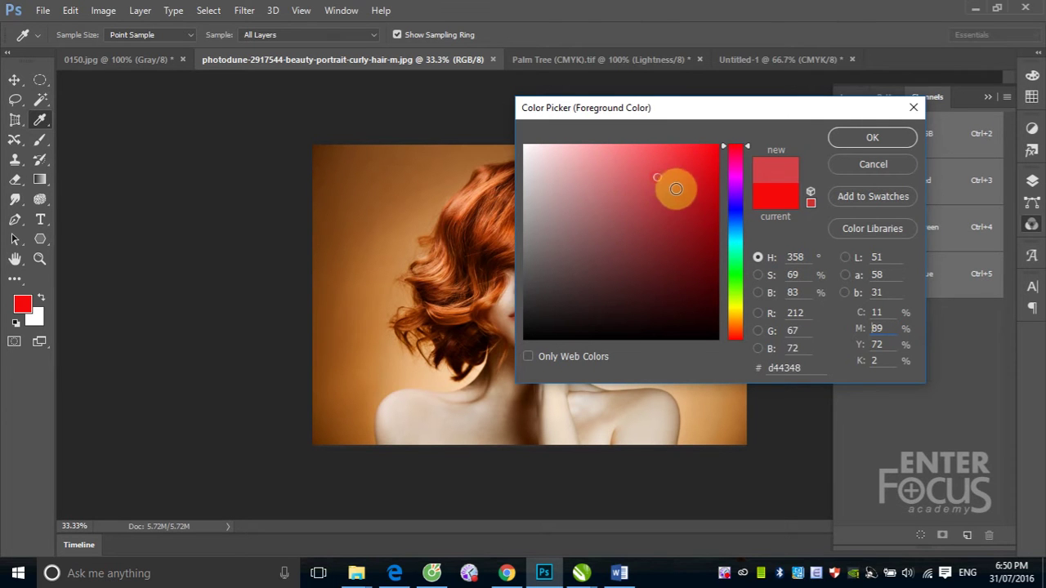
left_click(689, 214)
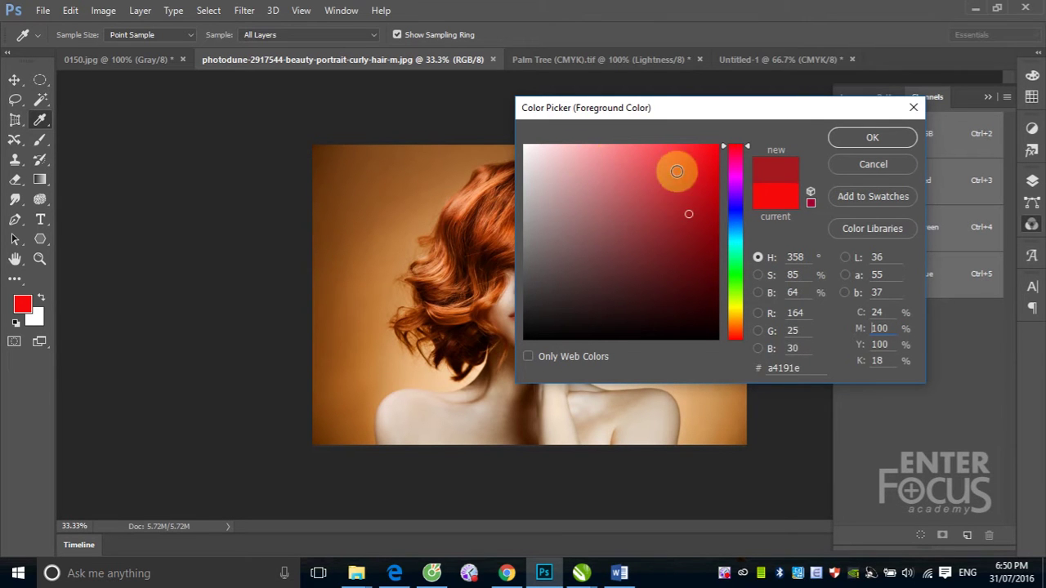
left_click(677, 176)
left_click_drag(677, 176, 677, 182)
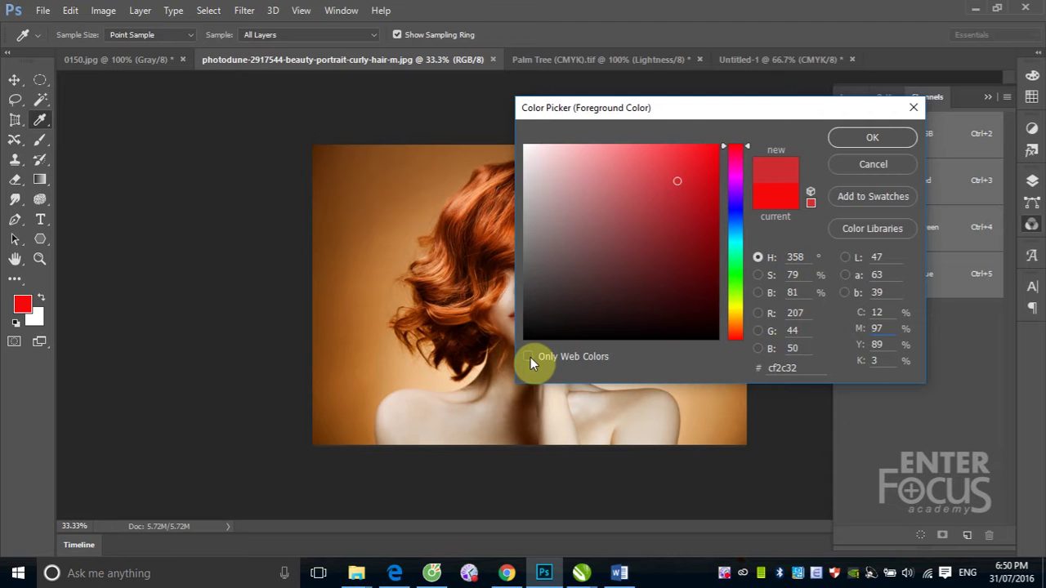
Enable Only Web Colors and try several web-safe red shades, landing on cc3333.
left_click(531, 357)
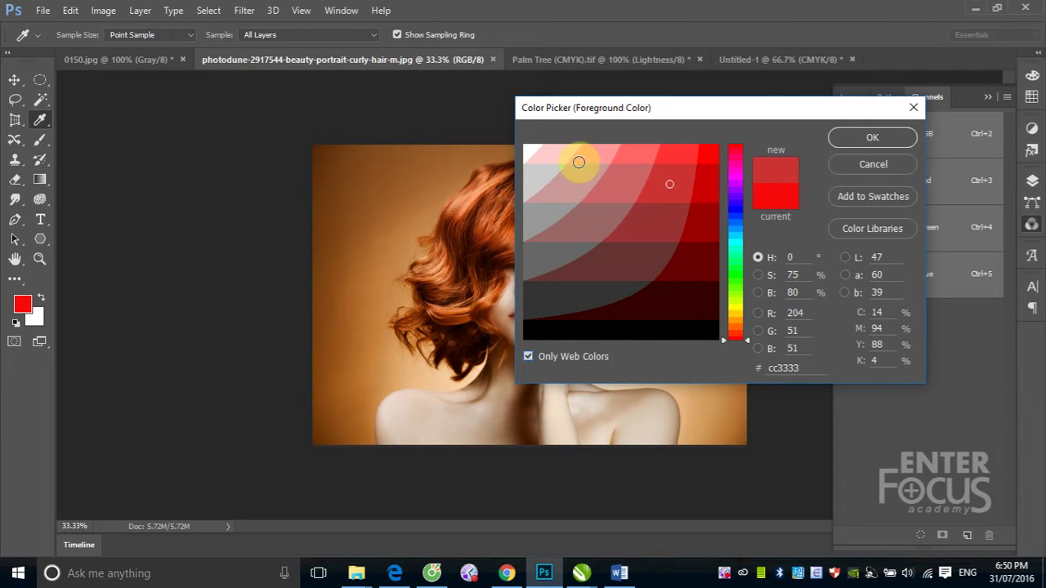
left_click_drag(672, 163, 674, 191)
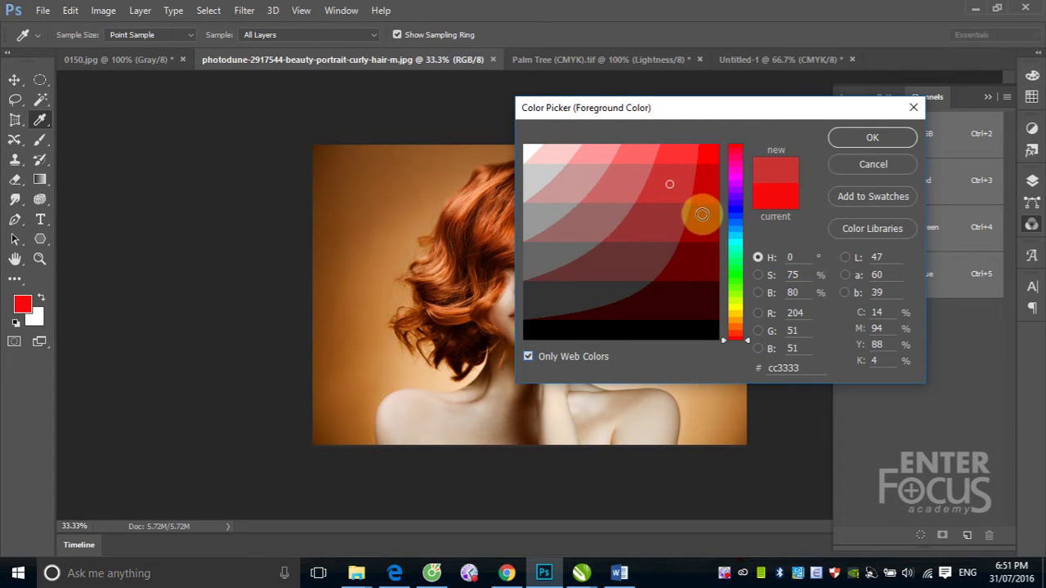
left_click(659, 172)
left_click(681, 193)
left_click(685, 171)
left_click(652, 196)
left_click(671, 189)
Toggle Only Web Colors off and back on, trying a red and selecting the hex code.
left_click(529, 357)
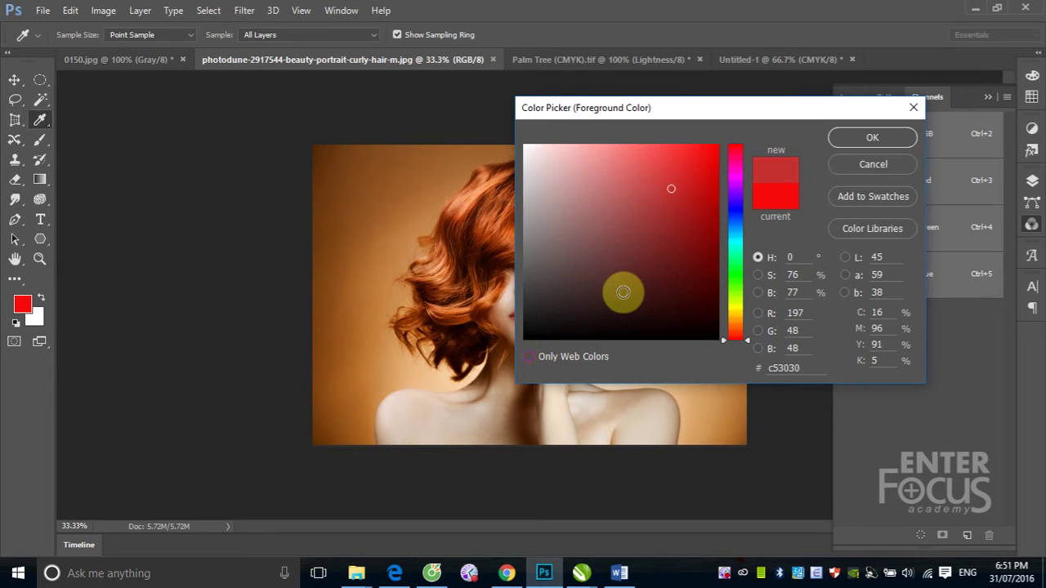
left_click(671, 191)
left_click(528, 356)
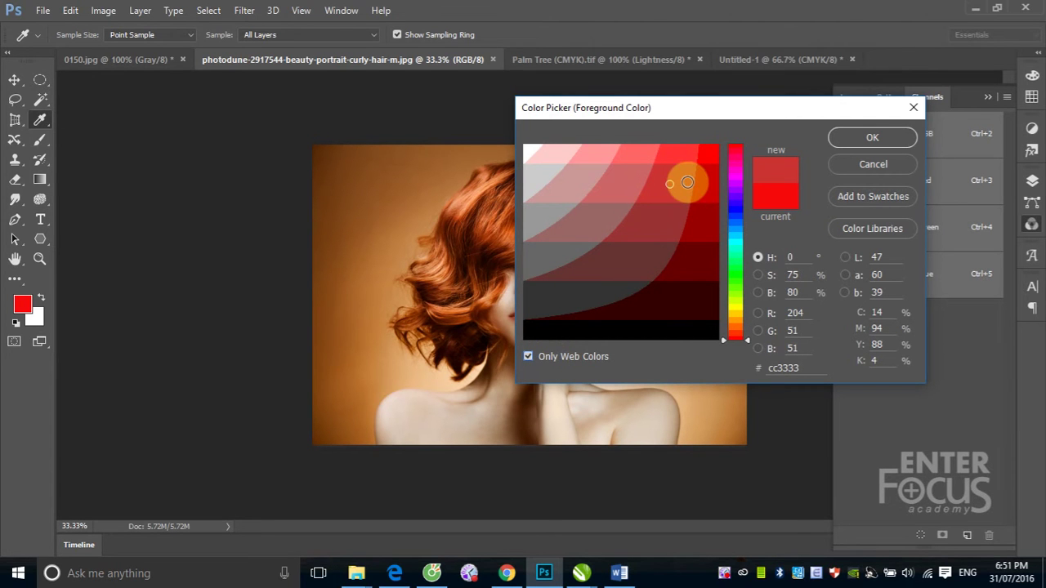
double_click(775, 368)
Allow all colours, pick a slightly brighter red, and close the Color Picker.
left_click(528, 357)
left_click(669, 181)
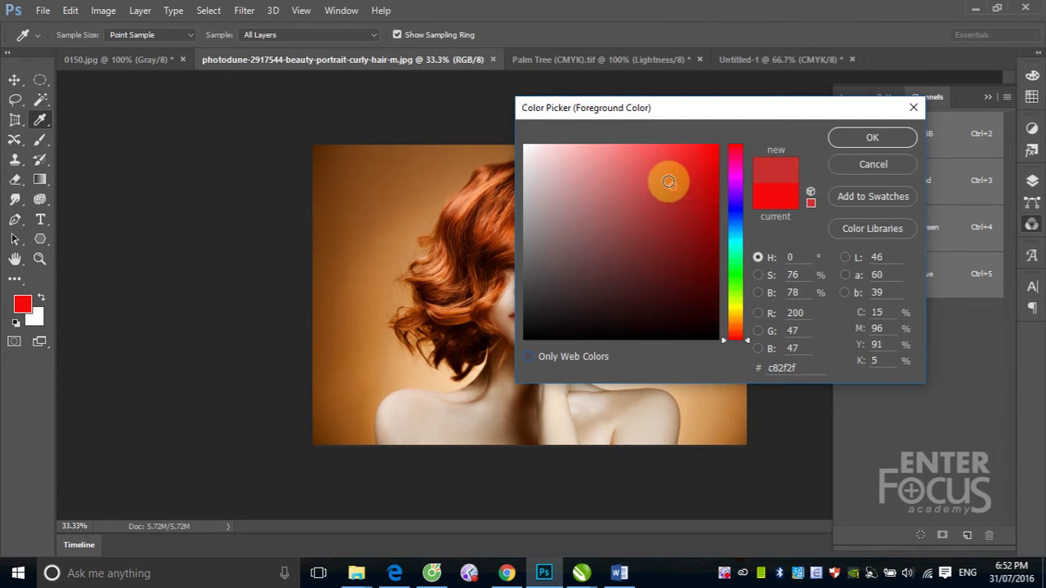
left_click_drag(669, 181, 667, 180)
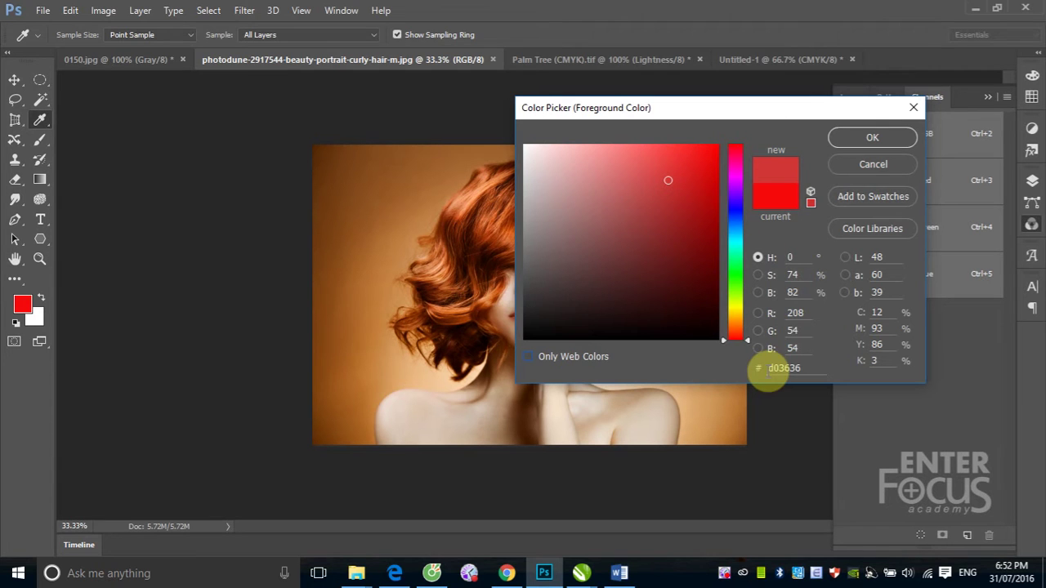
left_click(867, 165)
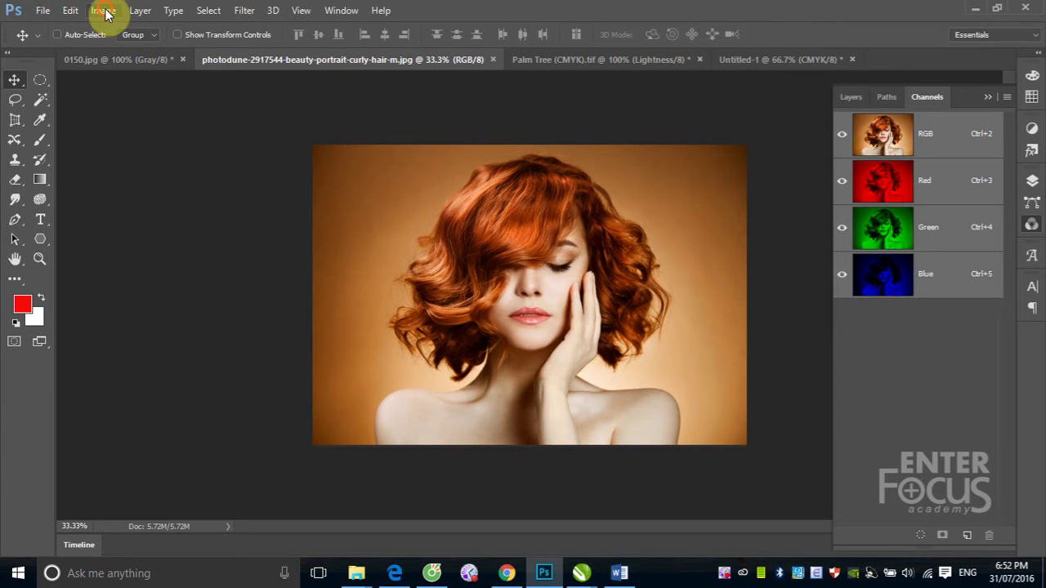
Check the portrait's colour modes under Image > Mode and view its single Background layer.
left_click(102, 12)
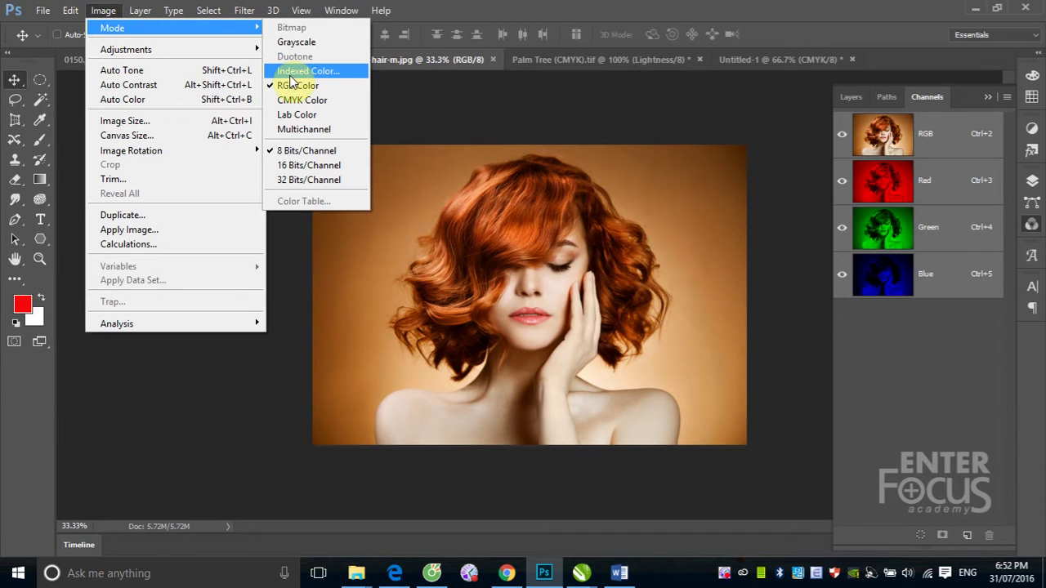
mouse_move(112, 28)
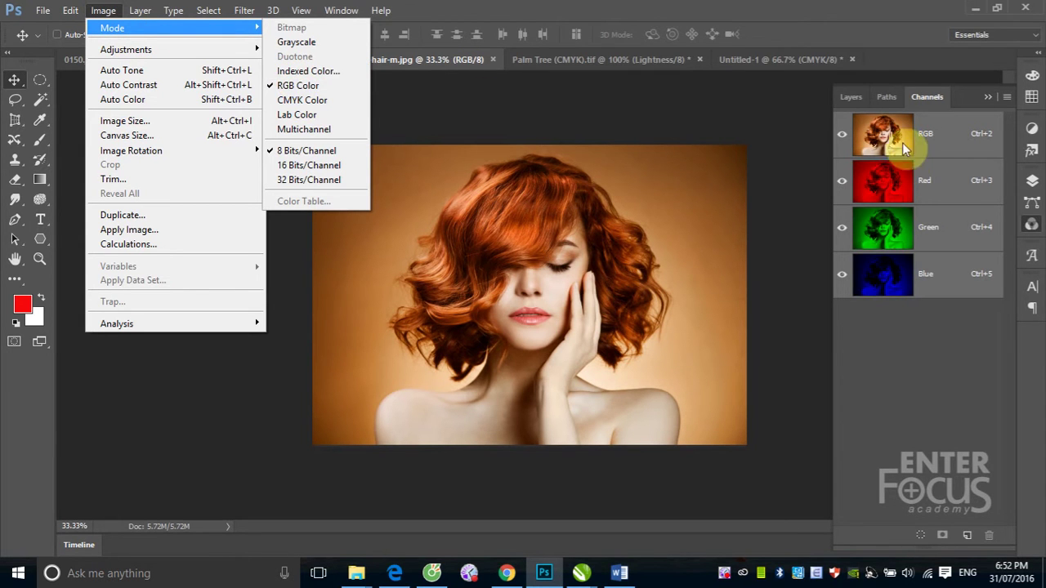
left_click(850, 98)
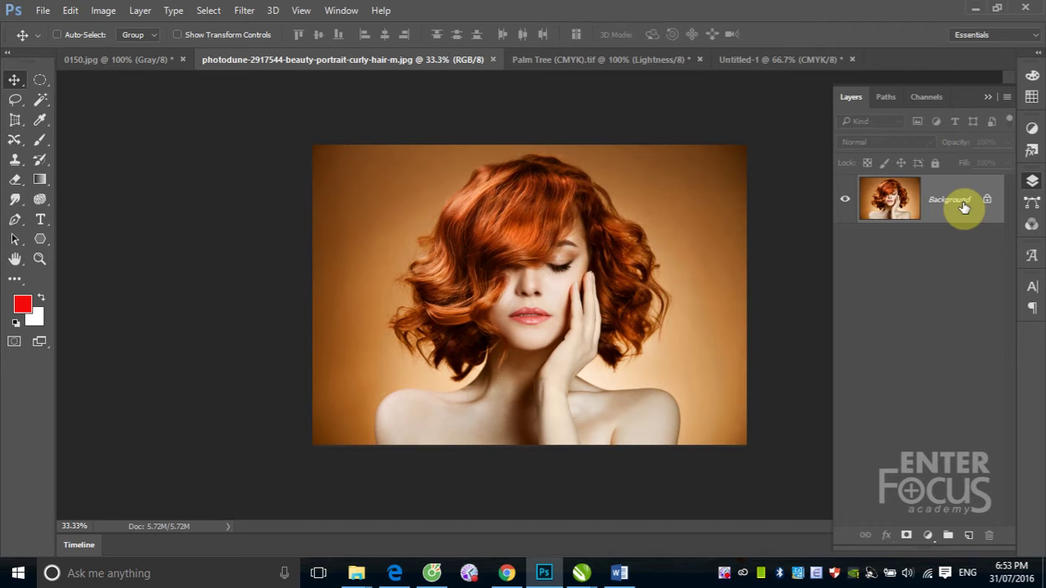
left_click(103, 10)
mouse_move(112, 28)
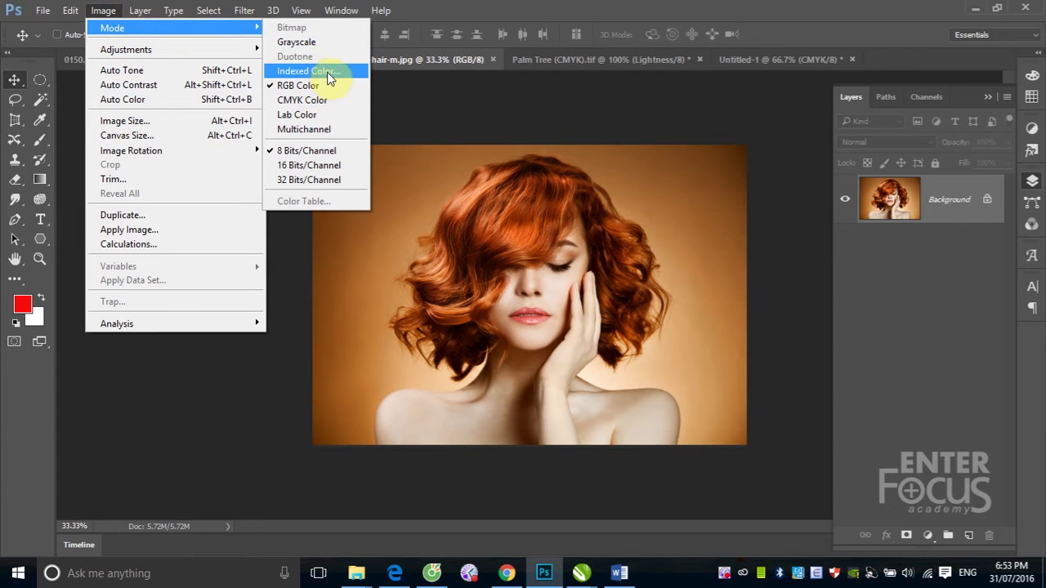
Convert the portrait to Indexed Color (Local Selective, 256 colours) and select the Quick Selection tool.
left_click(327, 72)
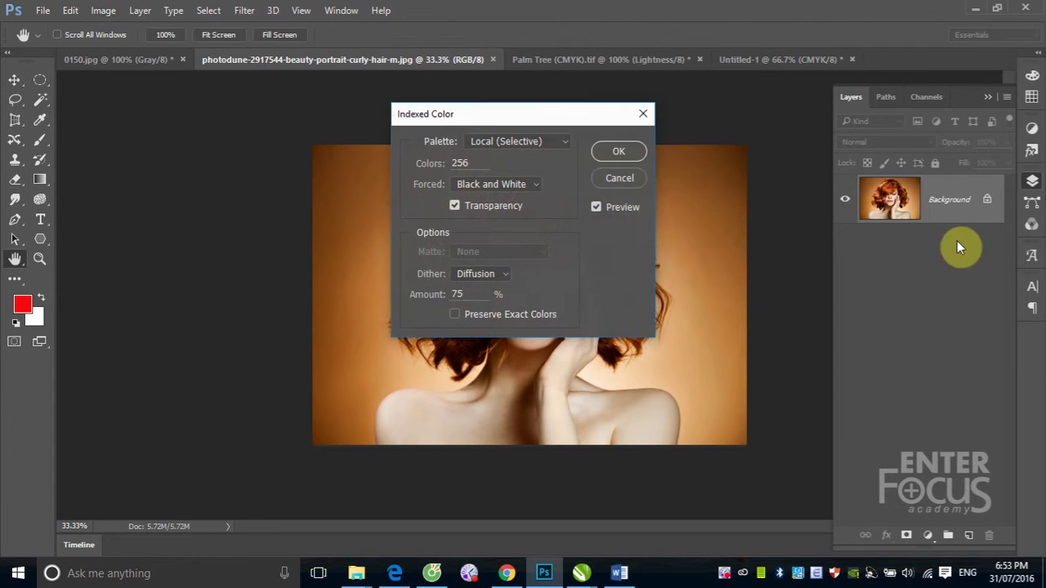
left_click(616, 154)
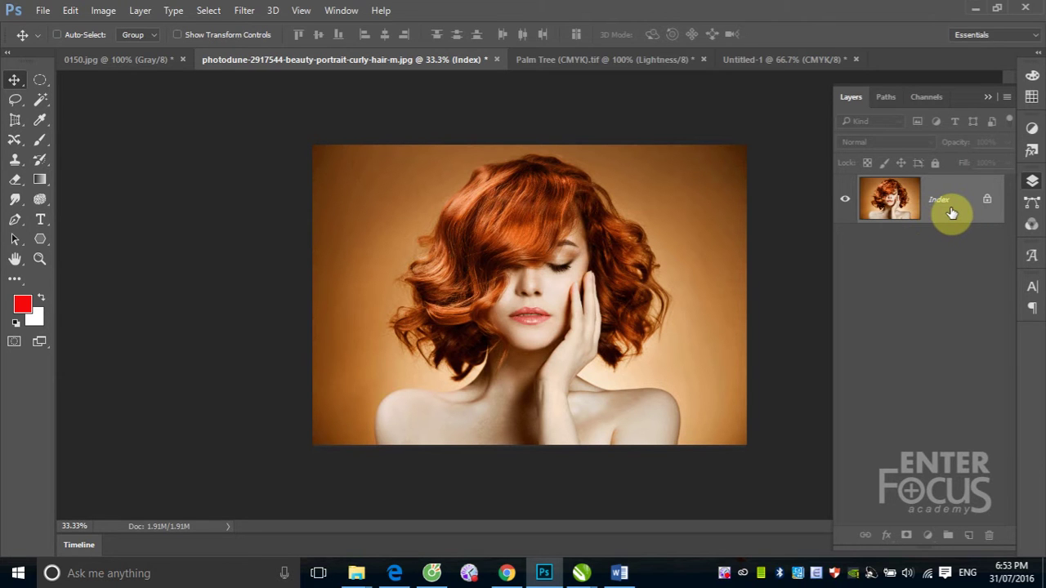
left_click(42, 99)
left_click(130, 102)
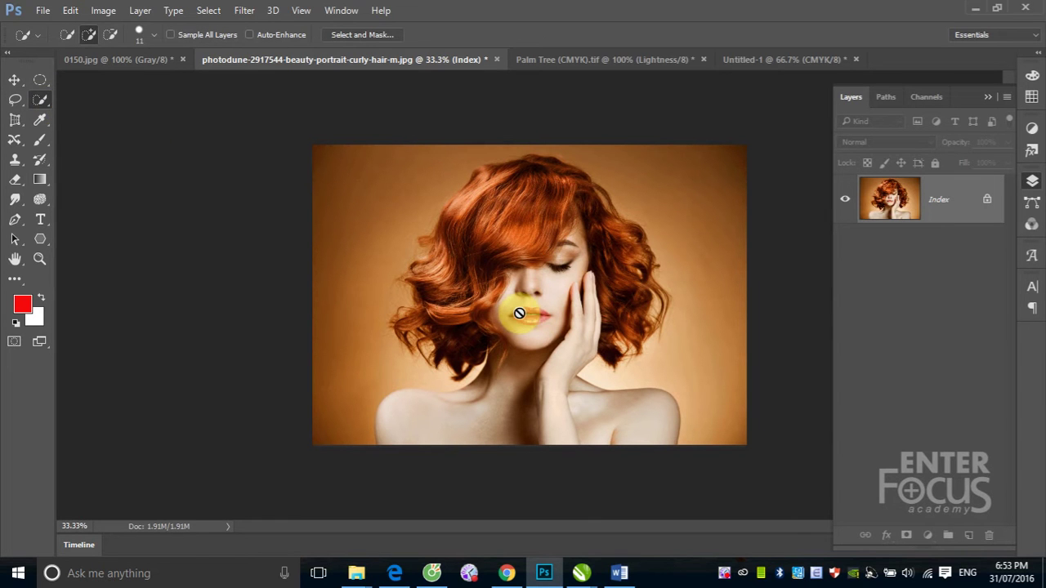
Use the Magic Wand to select a few red hair strands near the top of the head.
left_click(42, 99)
left_click(82, 114)
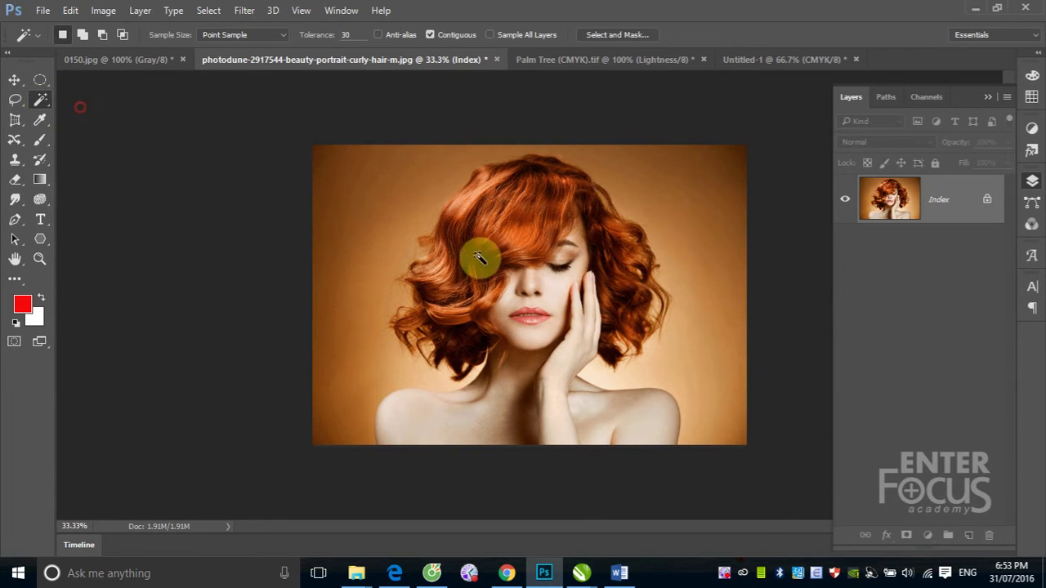
left_click(532, 217)
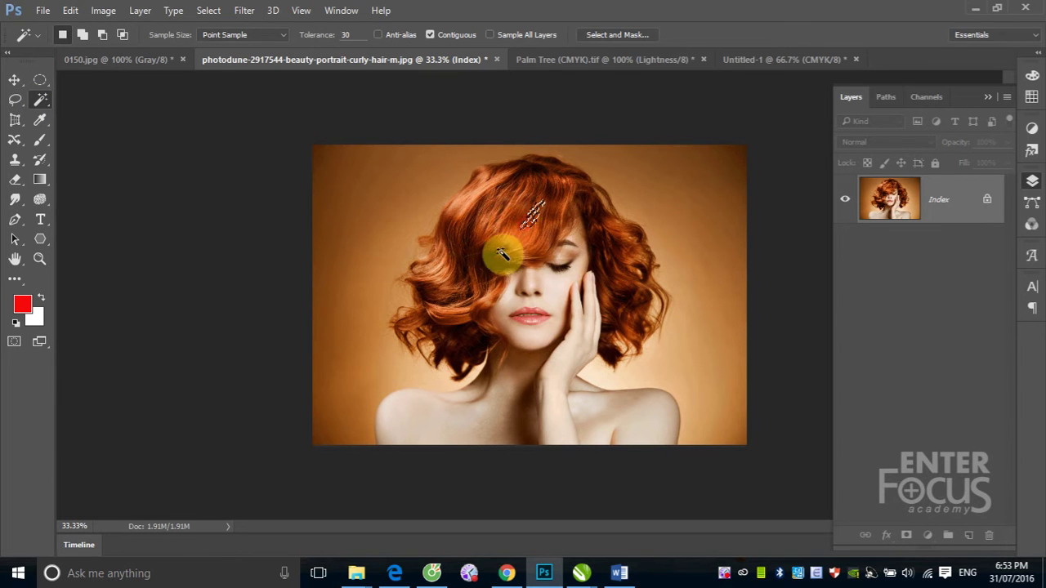
left_click(470, 196)
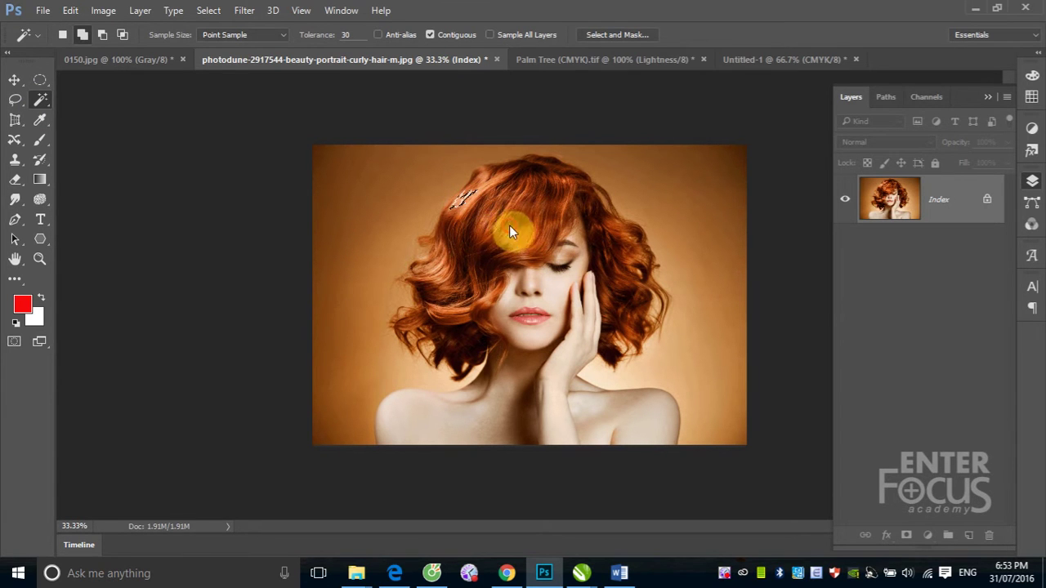
left_click(509, 233, "shift")
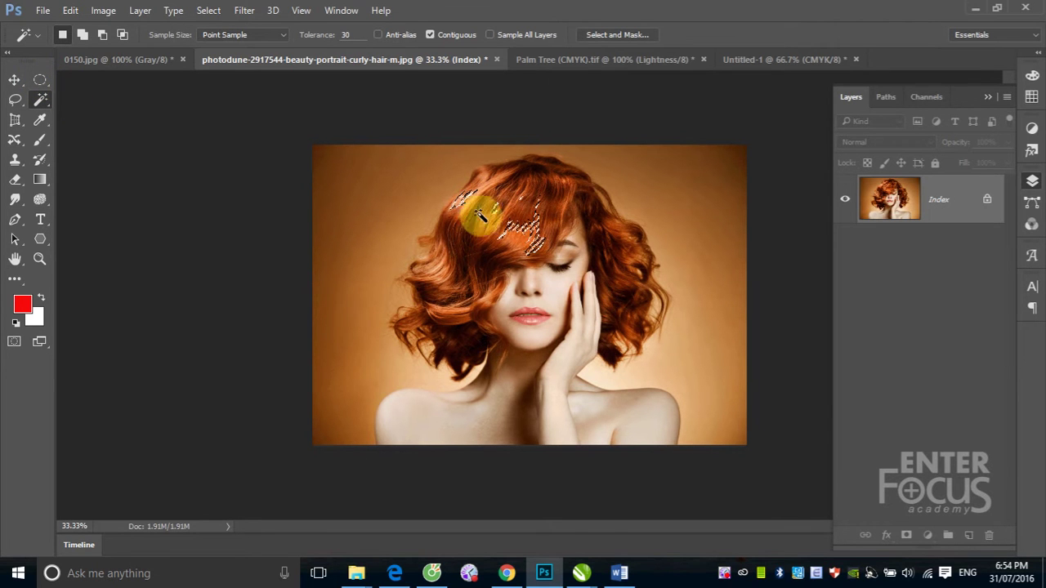
left_click(209, 9)
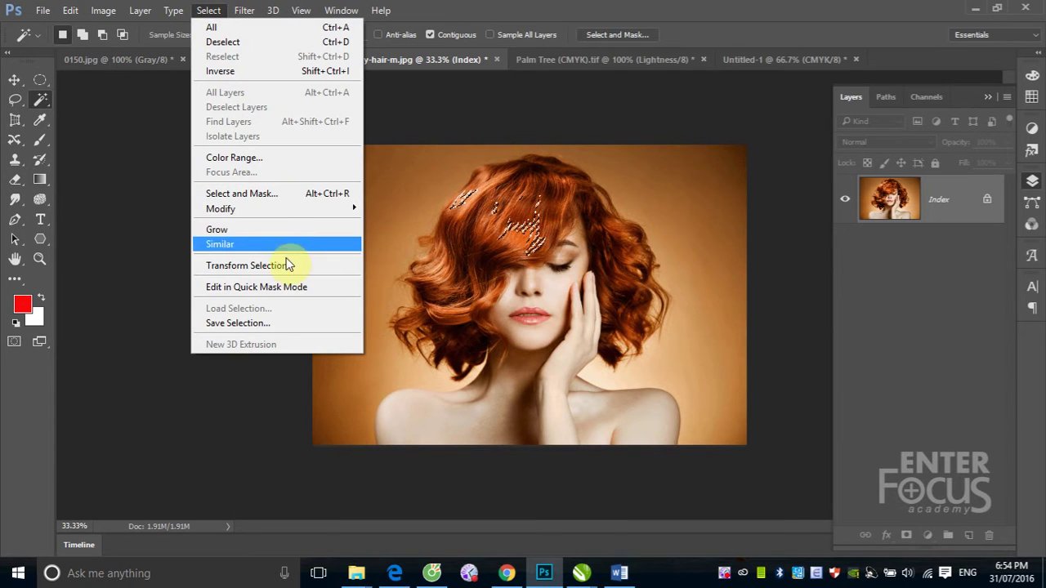
left_click(14, 80)
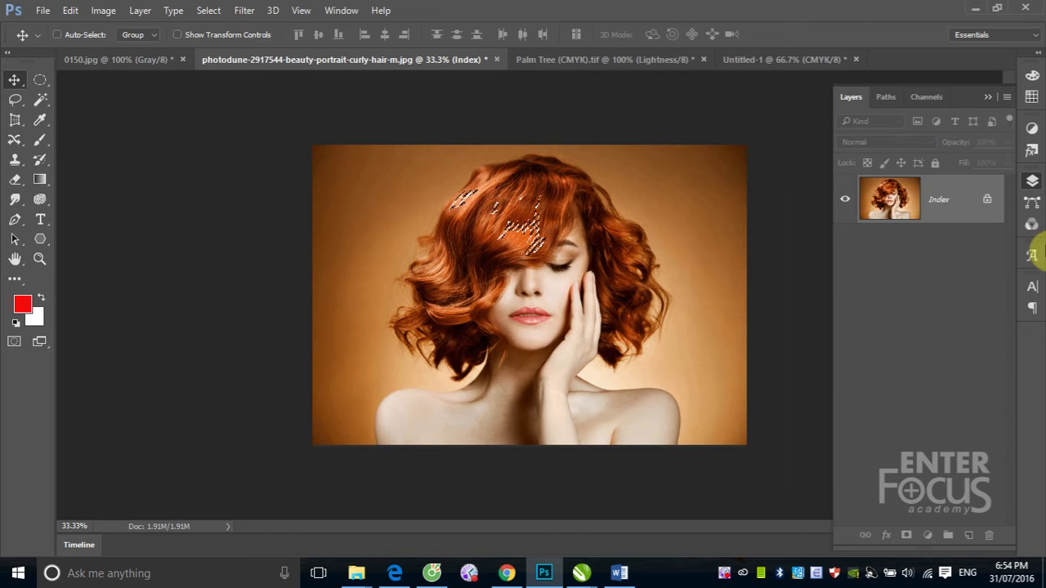
Convert the portrait back to RGB Color and copy the selected hair to a new layer.
left_click(99, 12)
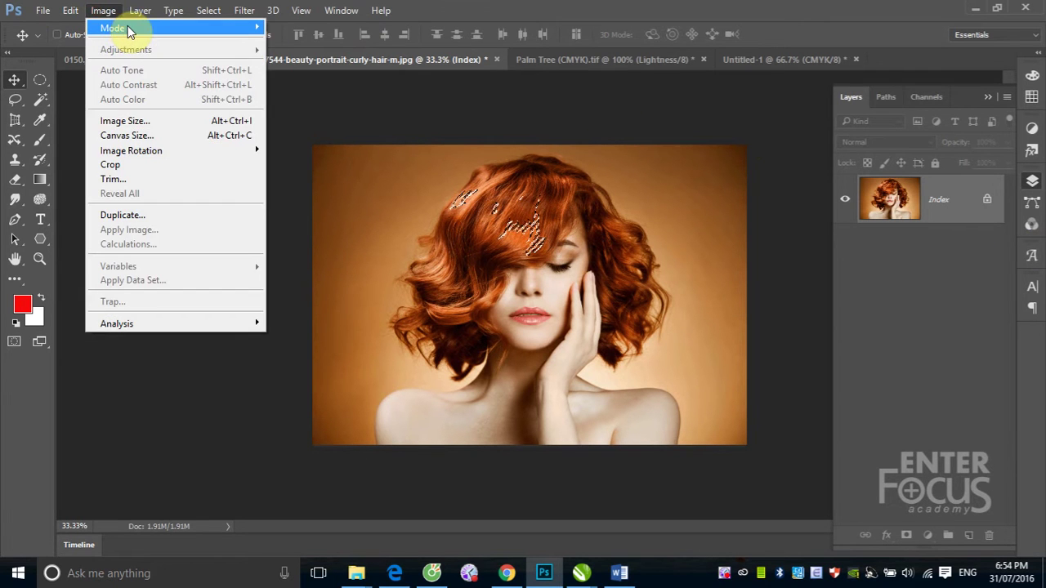
mouse_move(113, 27)
left_click(298, 87)
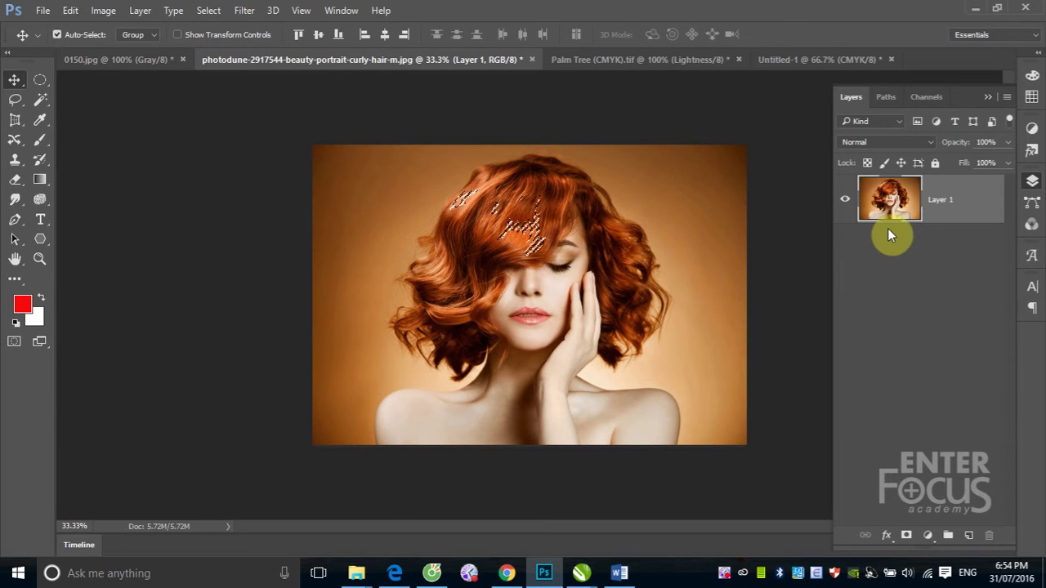
key("ctrl+j")
Hide then reshow Layer 1's photo and make Layer 1 the active layer.
left_click(844, 248)
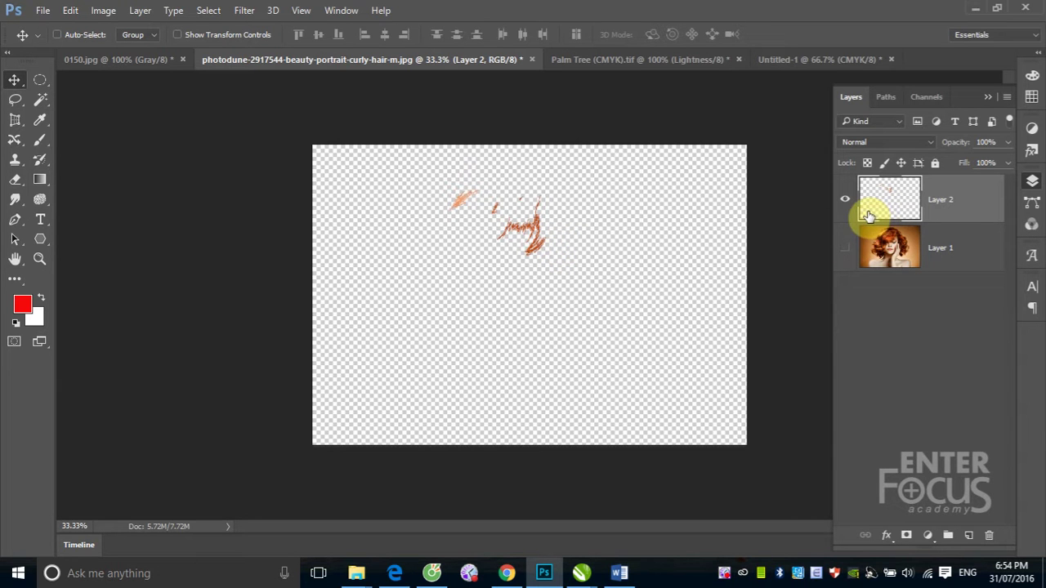
left_click(845, 248)
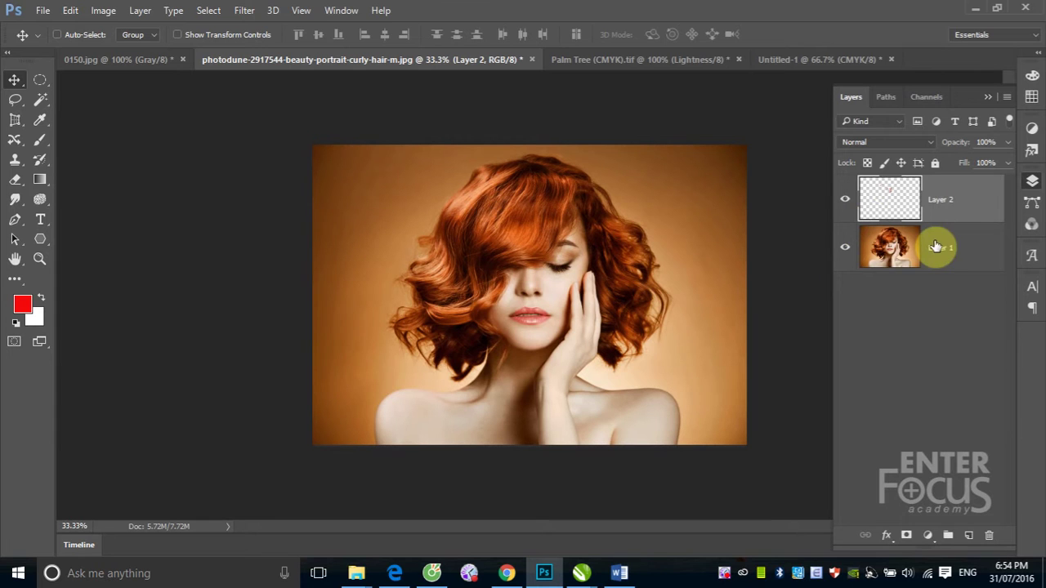
left_click(948, 246)
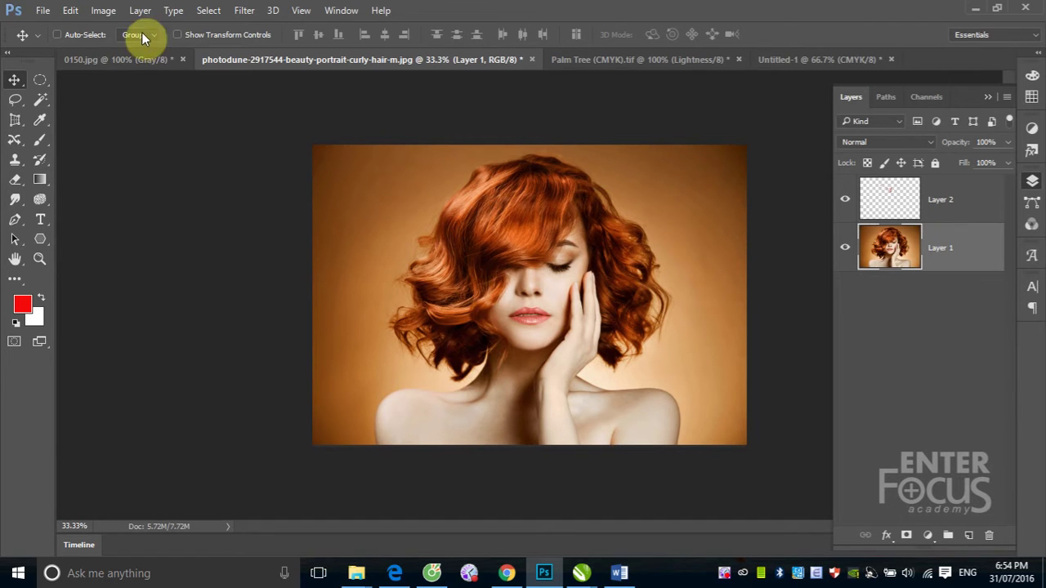
Review the Image > Mode options, then switch to the Palm Tree (CMYK).tif document.
left_click(106, 11)
mouse_move(112, 28)
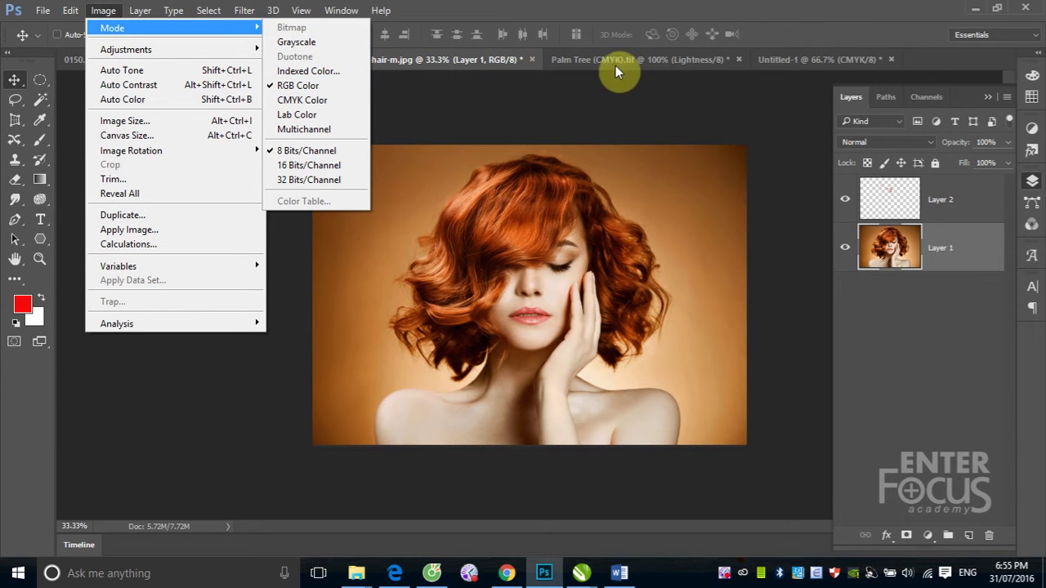
left_click(642, 62)
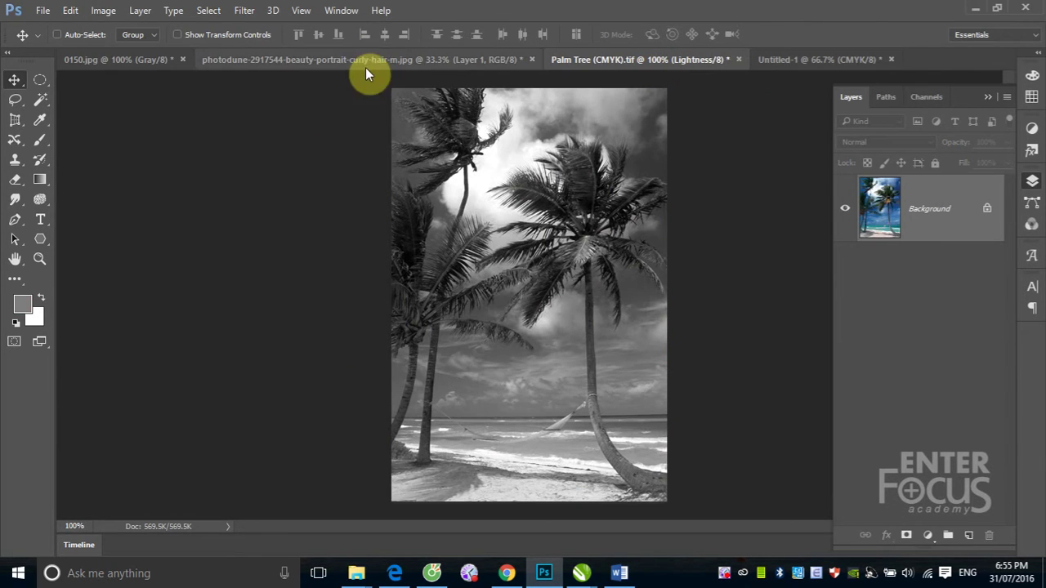
Glance at 0150.jpg, then show the portrait's colour channels in the Channels panel.
left_click(156, 59)
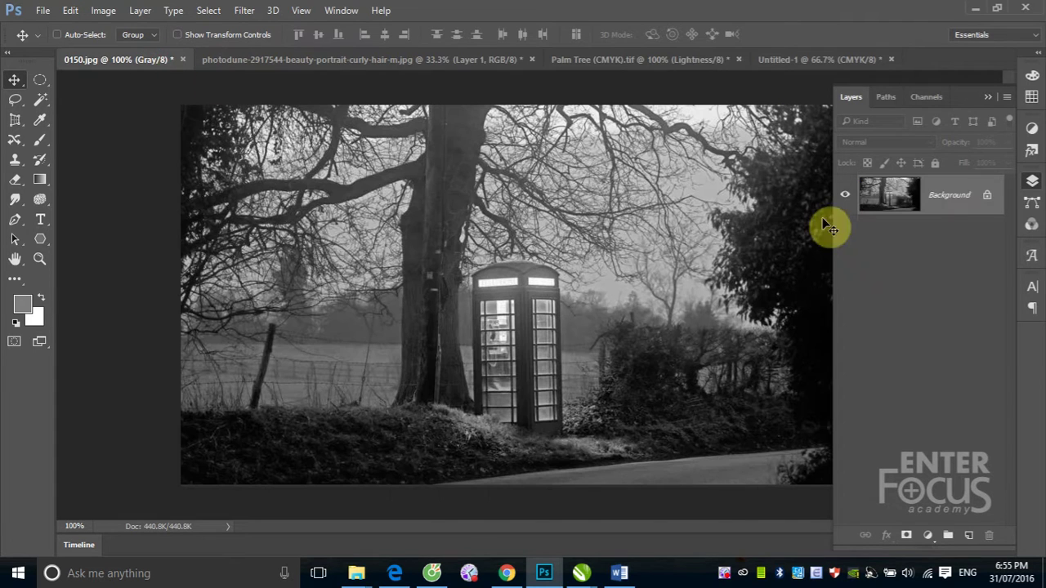
left_click(491, 62)
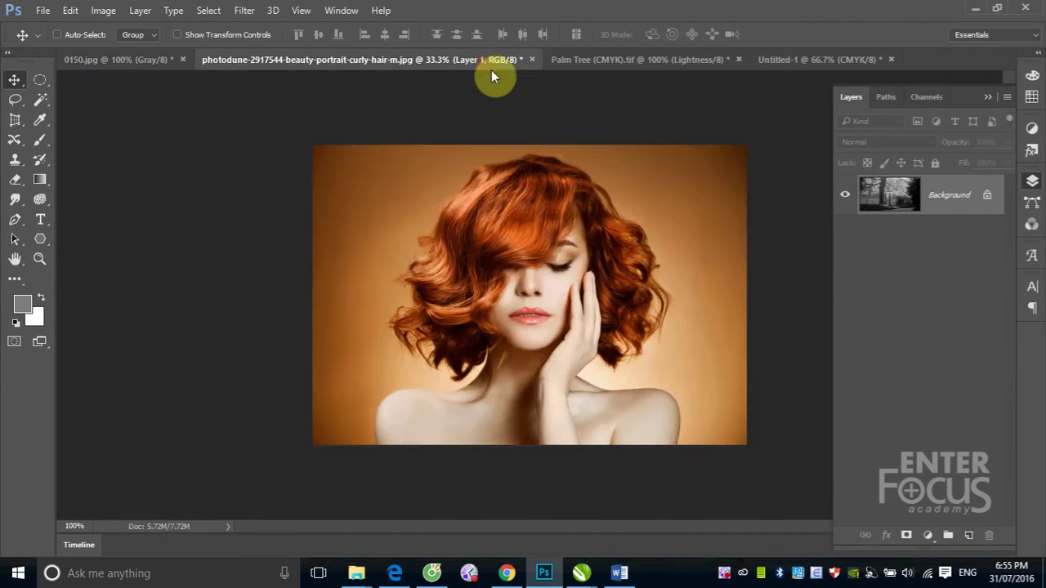
left_click(923, 97)
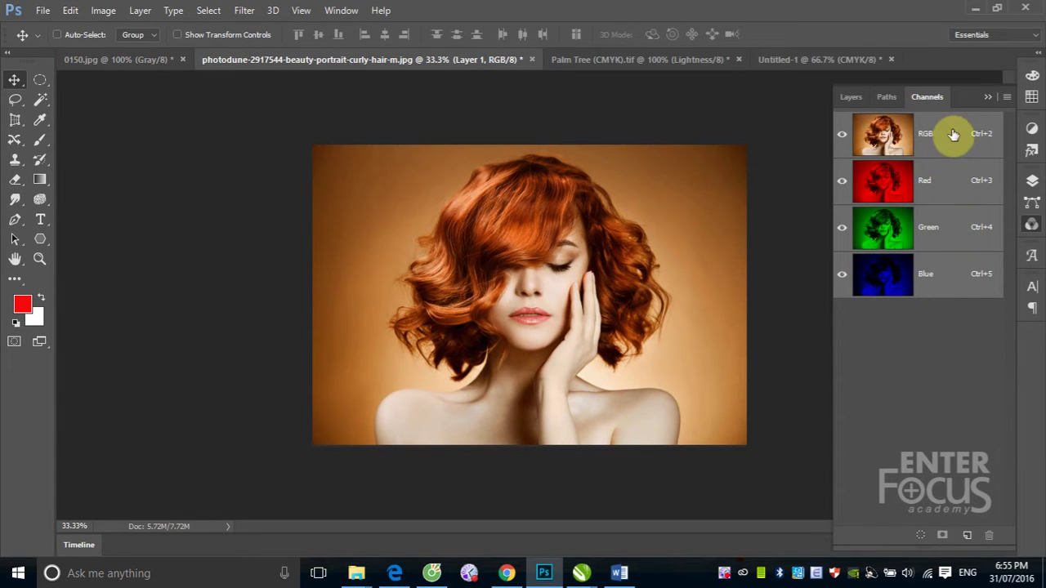
Undo the Palm Tree's Lab conversion back to CMYK, then view the grayscale 0150.jpg.
left_click(667, 59)
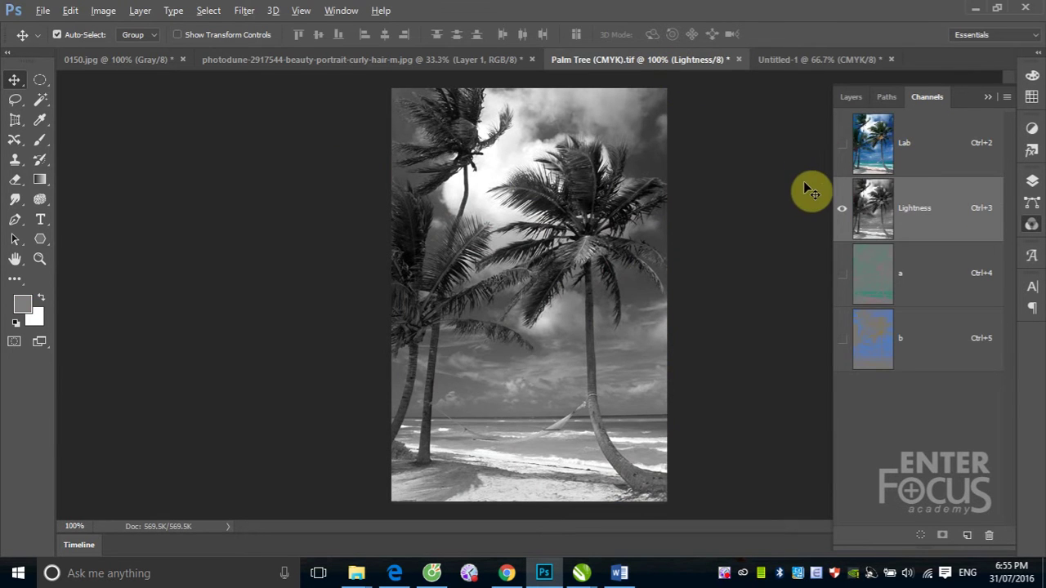
key("ctrl+z")
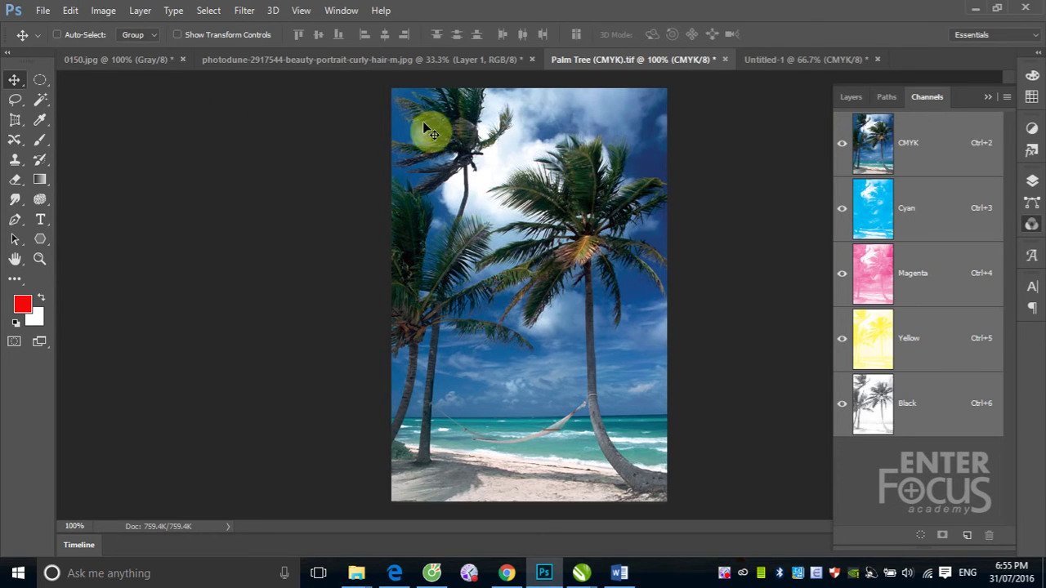
left_click(144, 60)
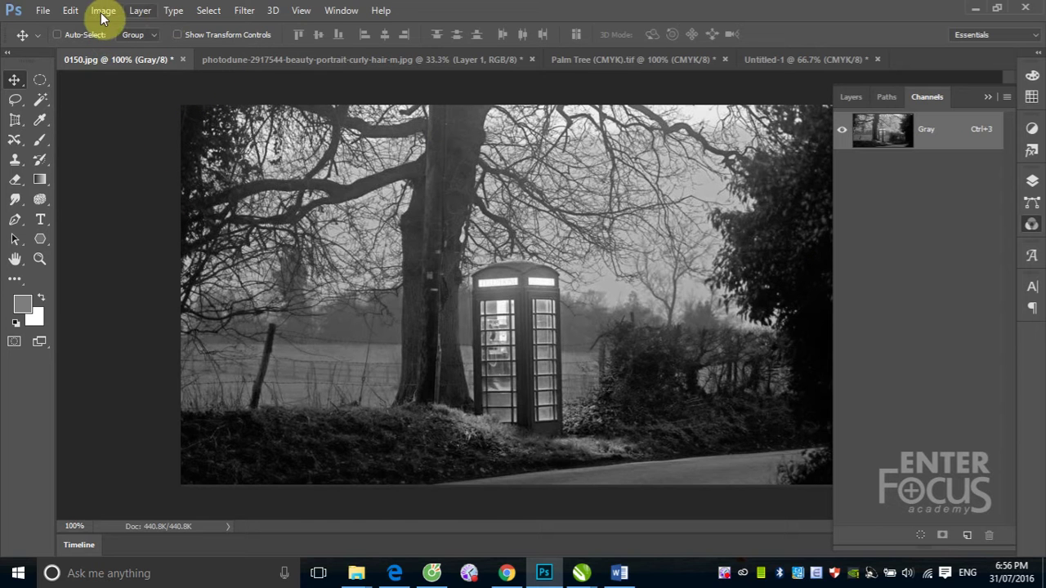
Switch past the Palm Tree tab back to the curly-hair portrait document.
left_click(607, 62)
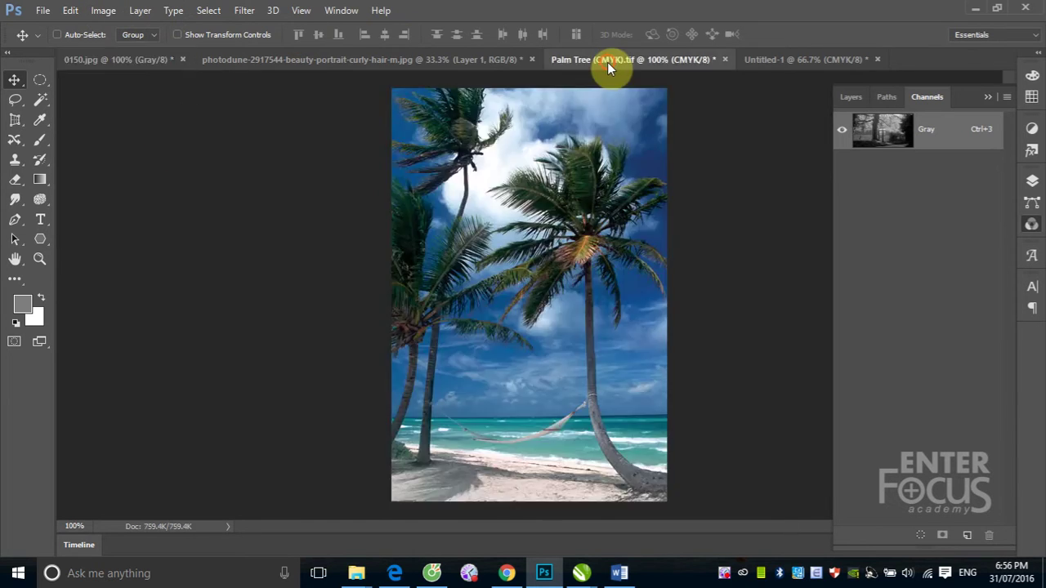
left_click(473, 61)
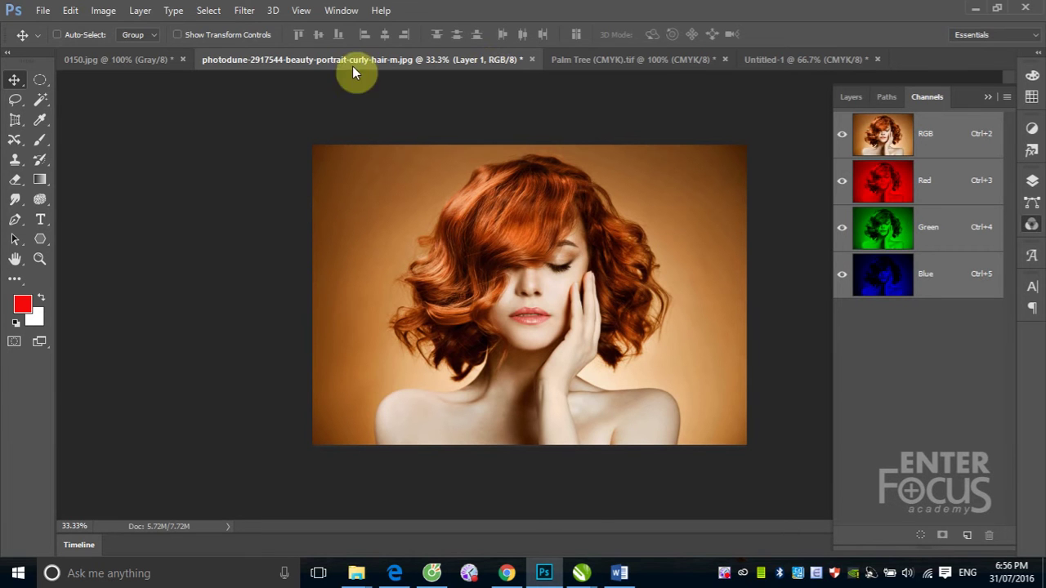
Convert the curly-hair portrait to CMYK Color, merging layers and accepting the profile warning.
left_click(103, 10)
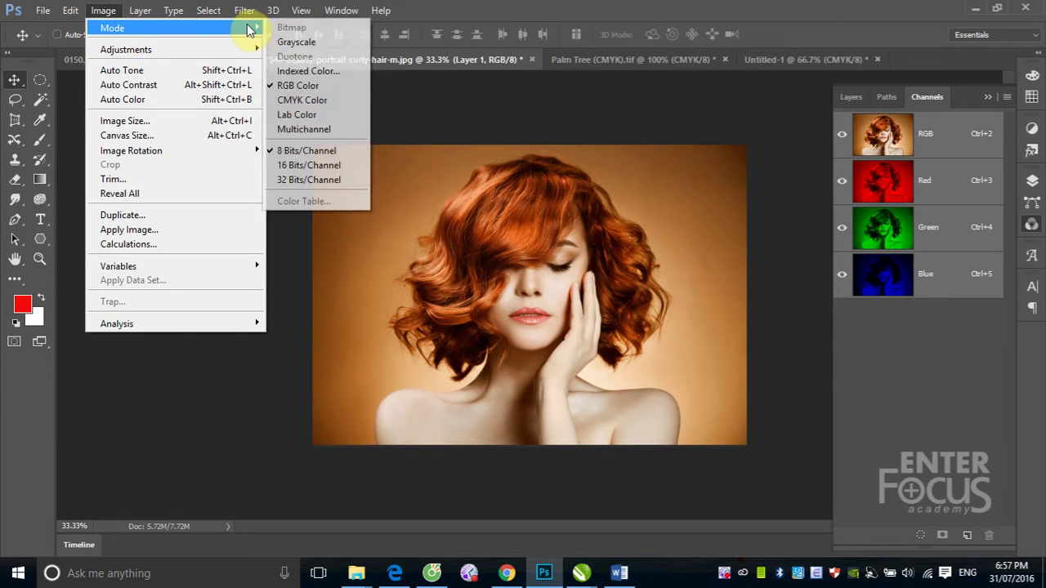
mouse_move(112, 28)
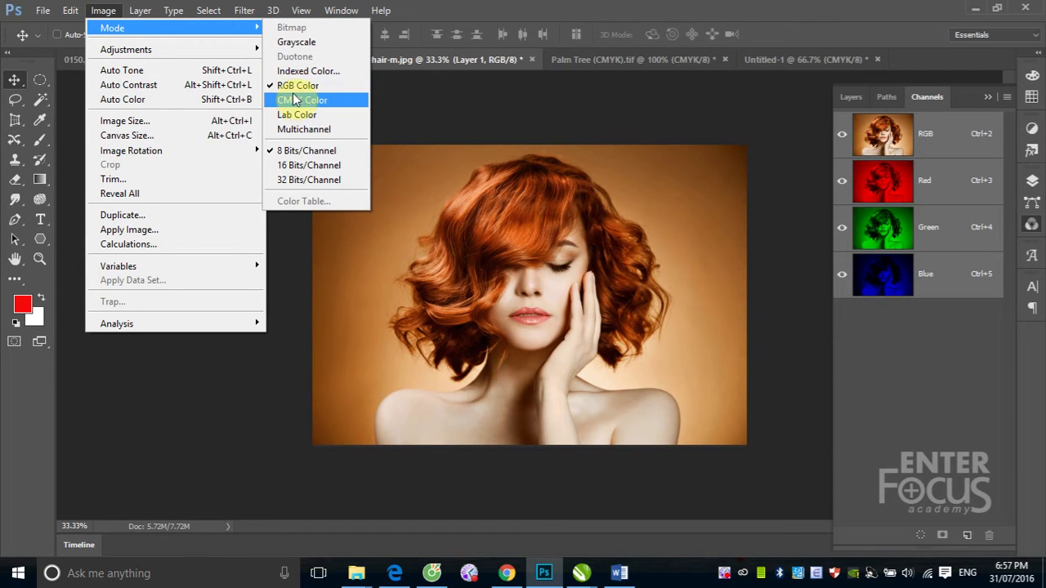
left_click(287, 101)
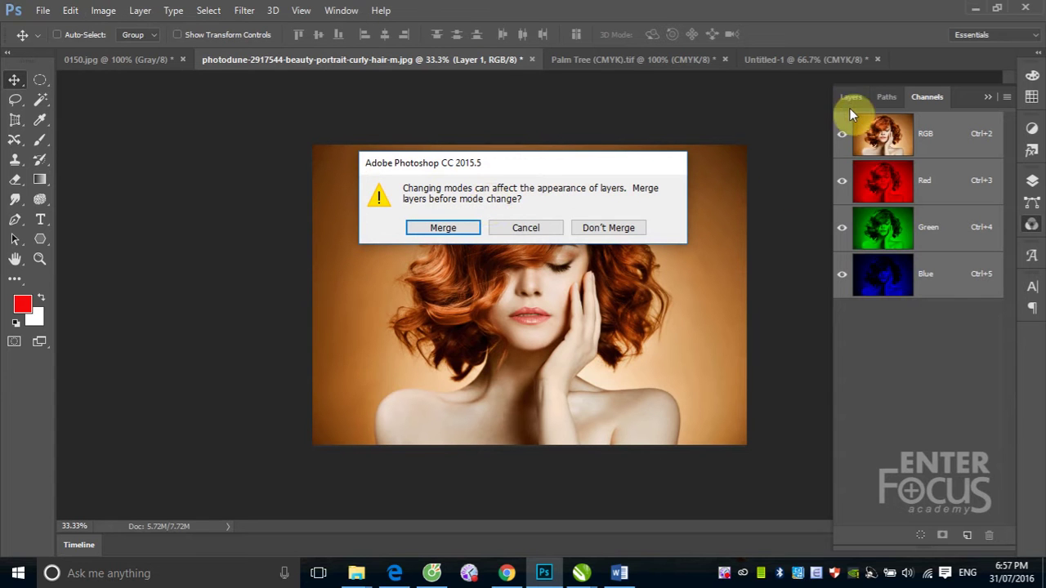
left_click(444, 228)
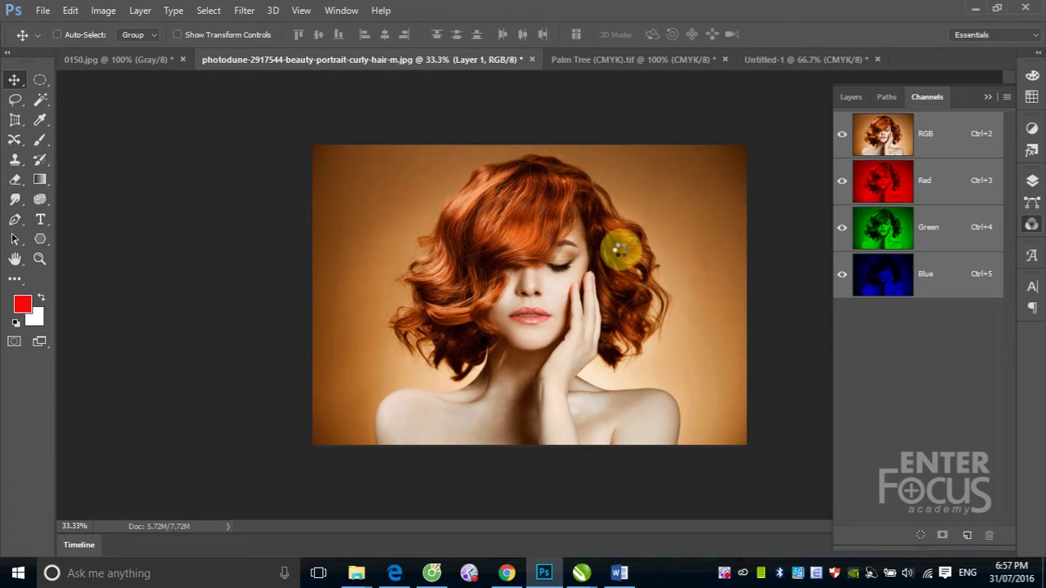
key("ctrl+z")
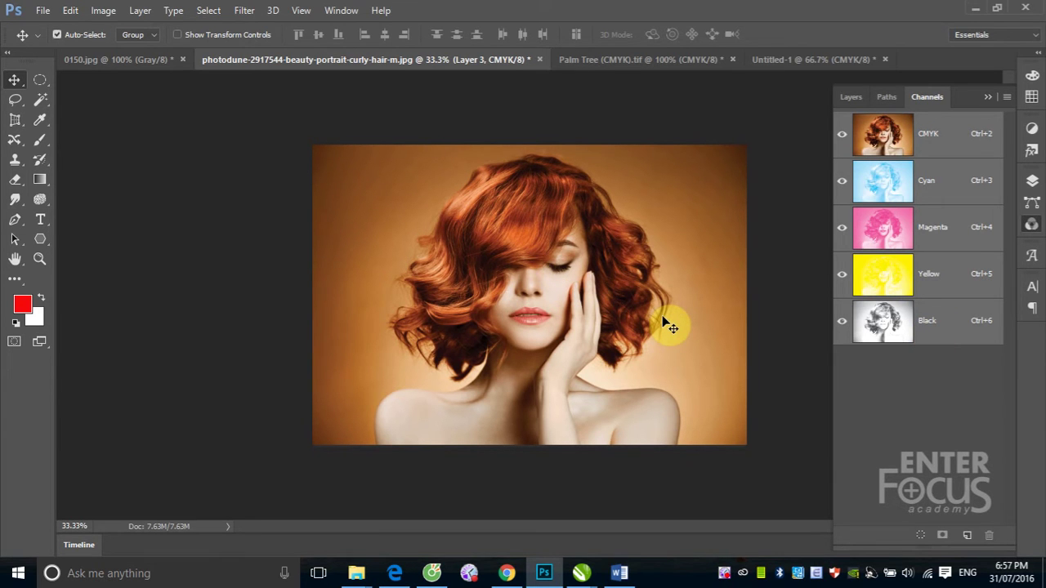
Undo the CMYK conversion so the portrait returns to RGB.
key("ctrl+z")
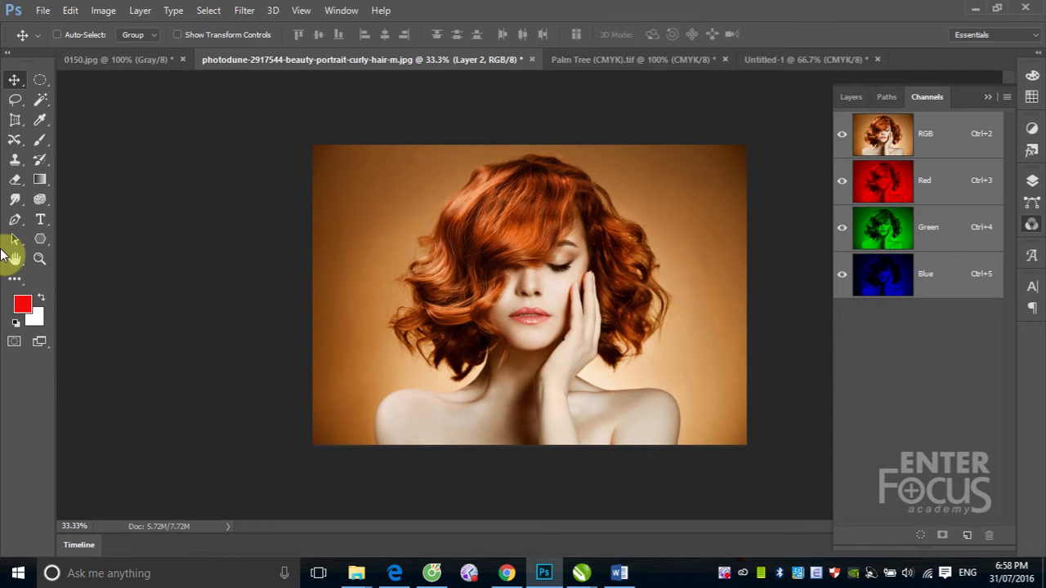
Switch to Untitled-1 and clear its cyan, magenta and yellow circles to plain white.
left_click(801, 62)
left_click(843, 131)
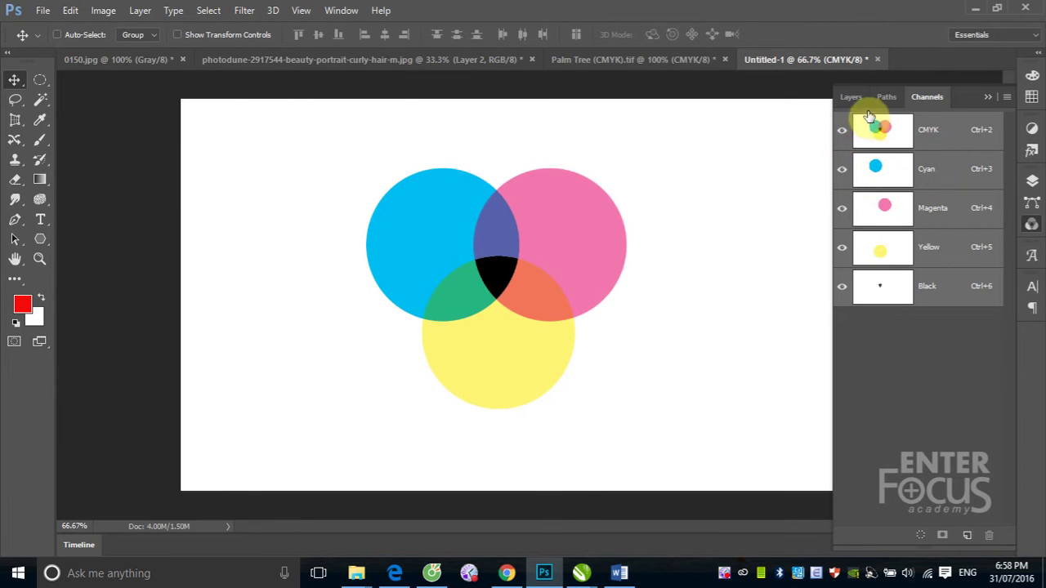
left_click(852, 97)
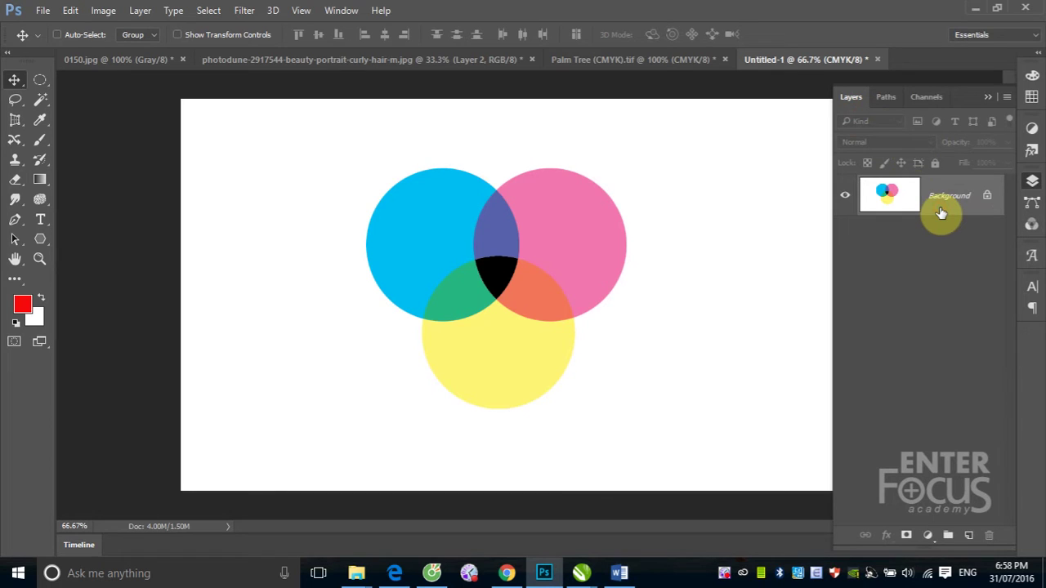
key("ctrl+BackSpace")
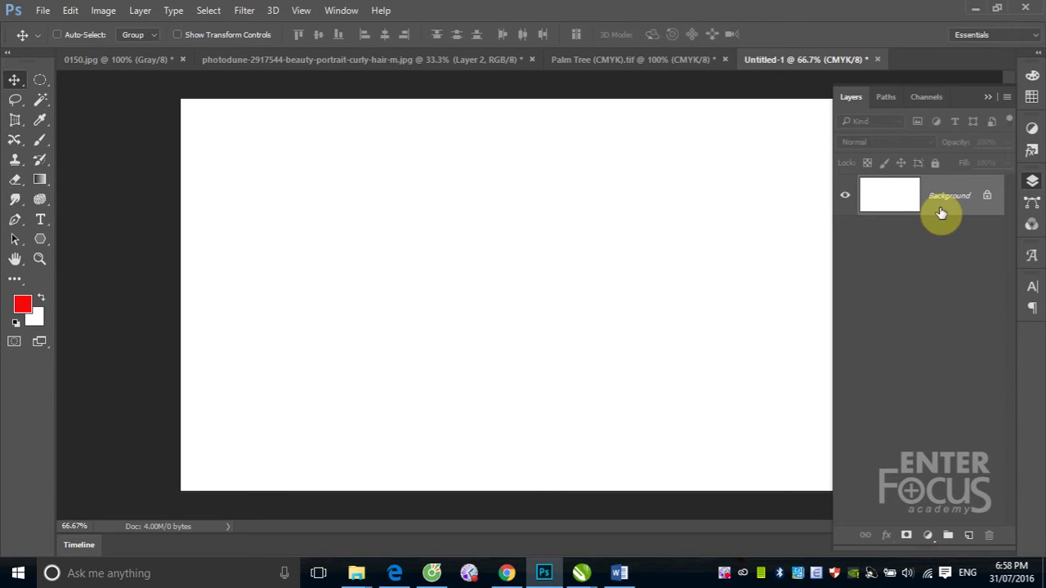
left_click(46, 137)
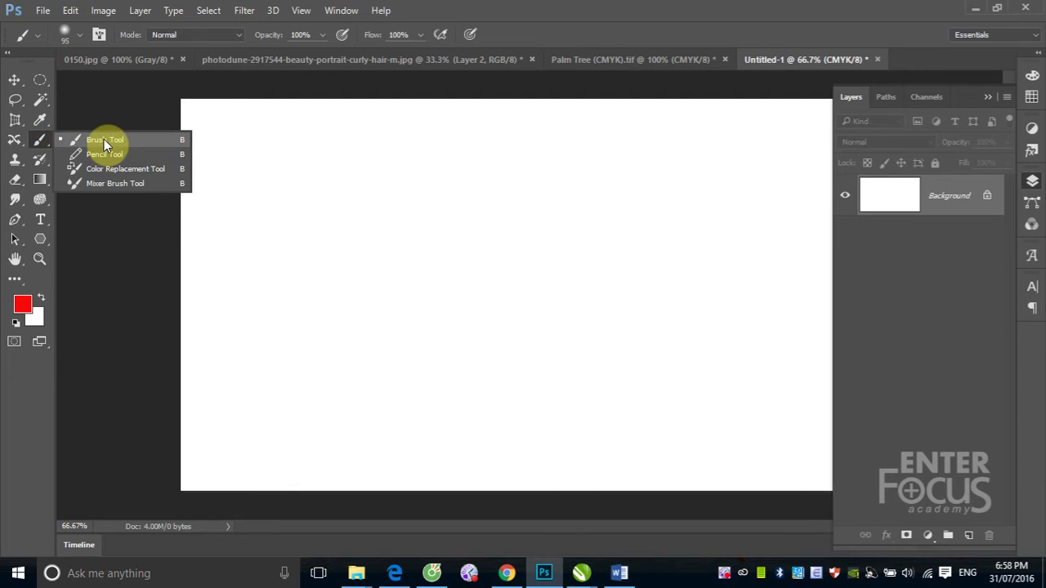
Draw a closed inverted-triangle path with the Pen tool.
left_click(14, 219)
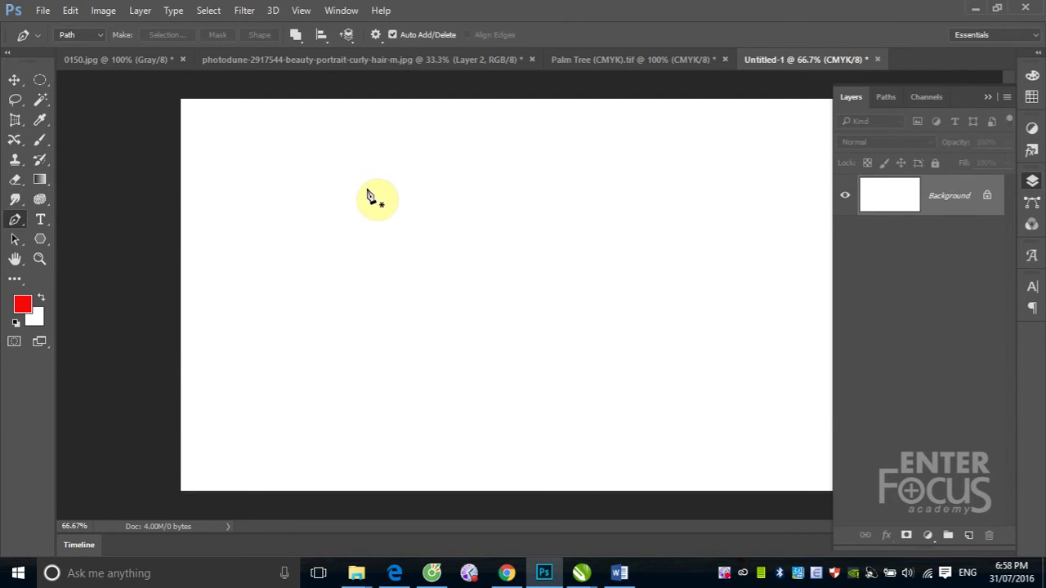
left_click(345, 189)
left_click(721, 188)
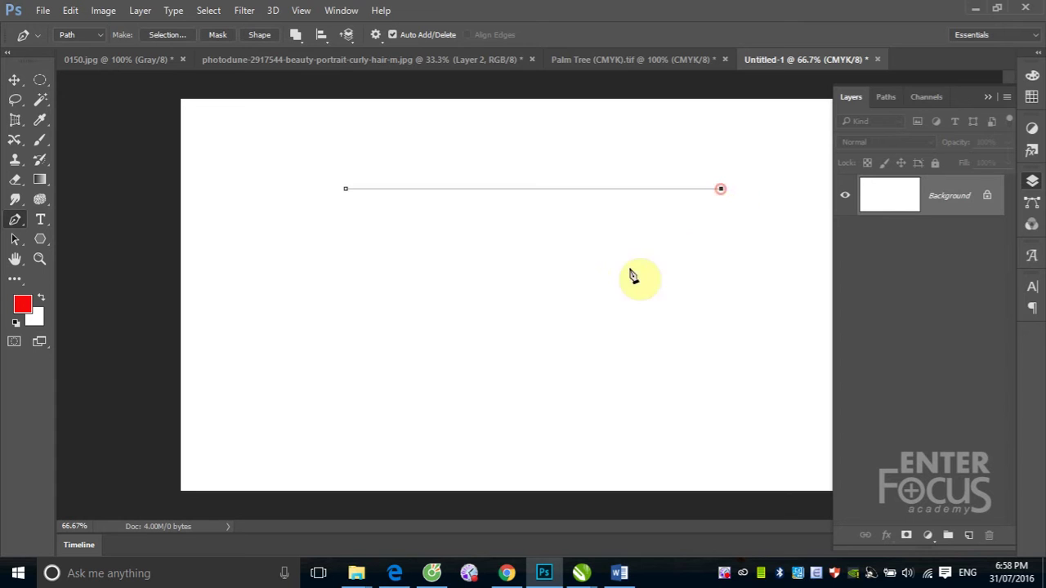
left_click(524, 450)
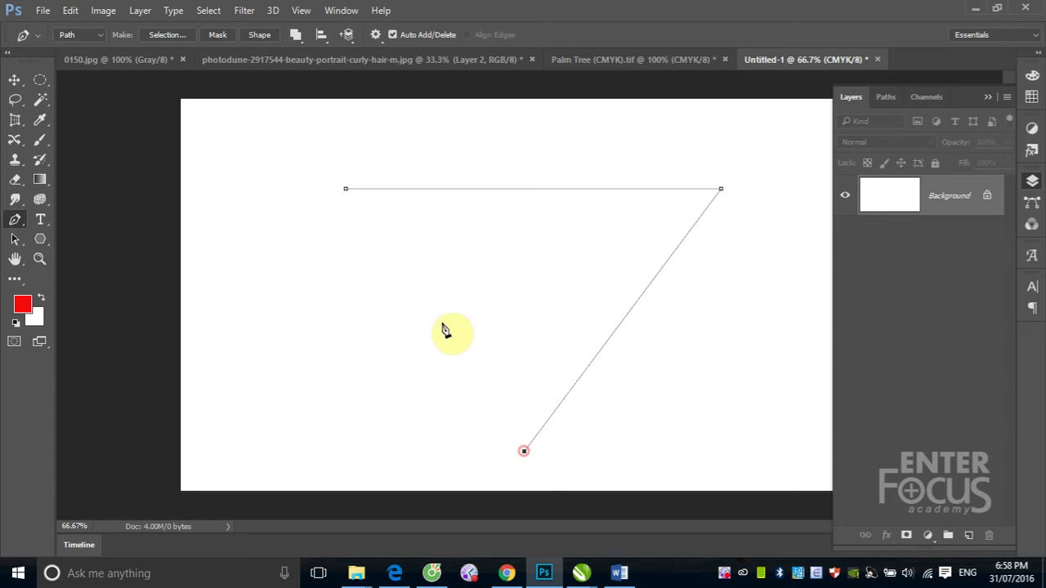
left_click(345, 189)
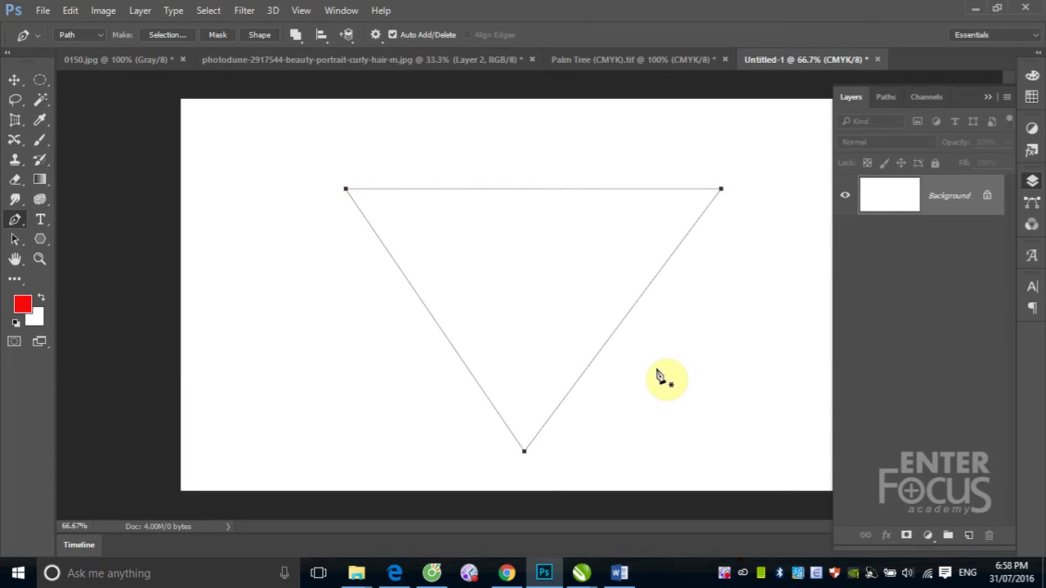
Load the triangle path as a selection, stroke it 4 px red, and deselect.
key("ctrl+Return")
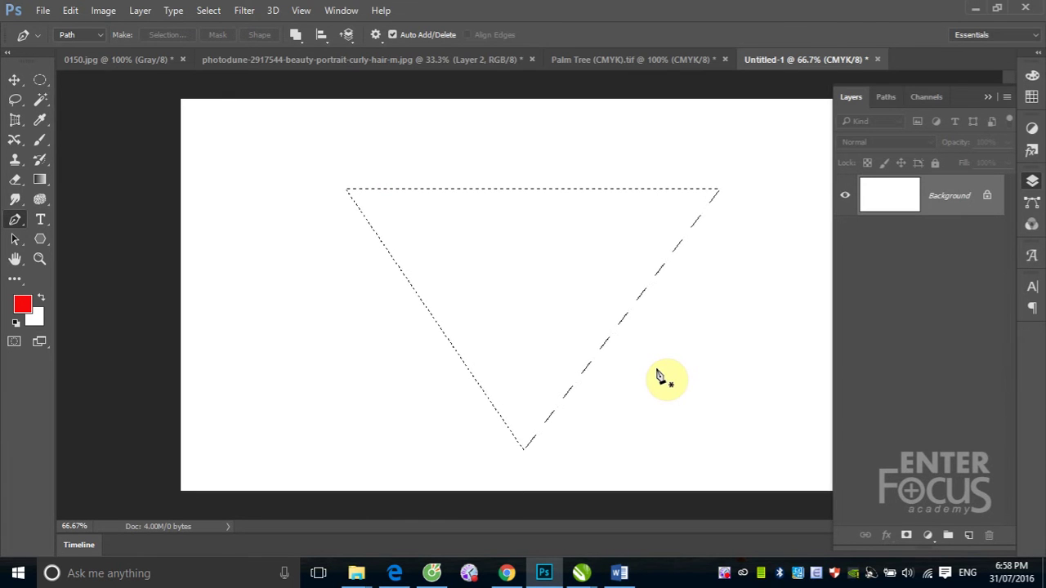
left_click(70, 11)
left_click(116, 228)
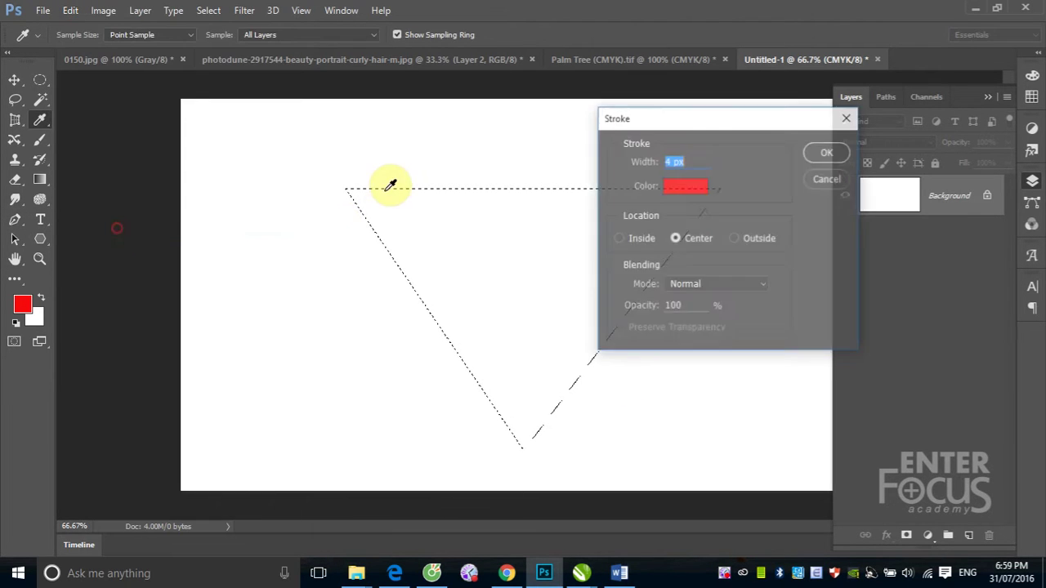
left_click(815, 151)
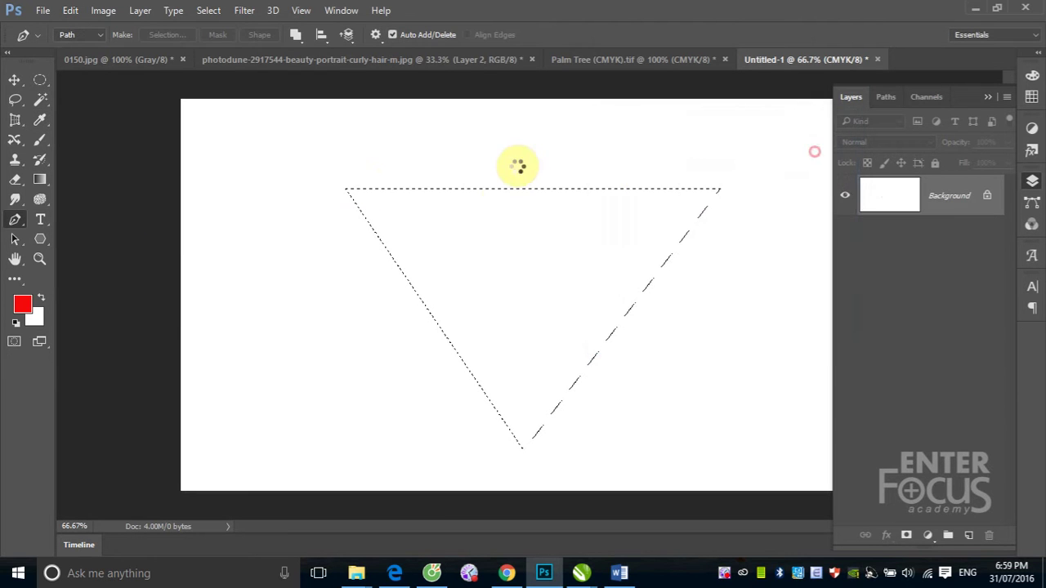
key("ctrl+d")
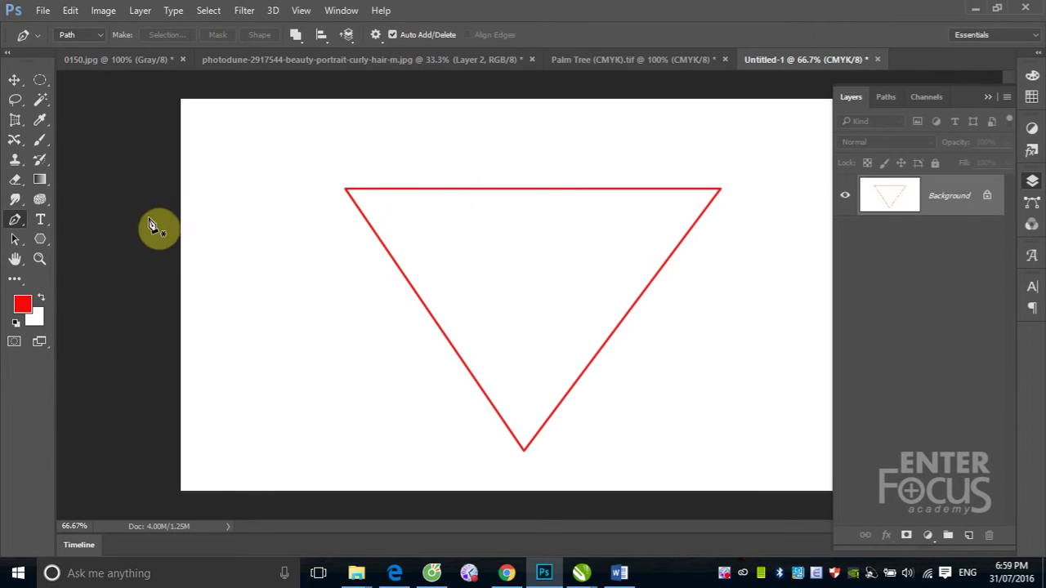
Type a red letter R beside the triangle's top-left corner.
left_click(40, 219)
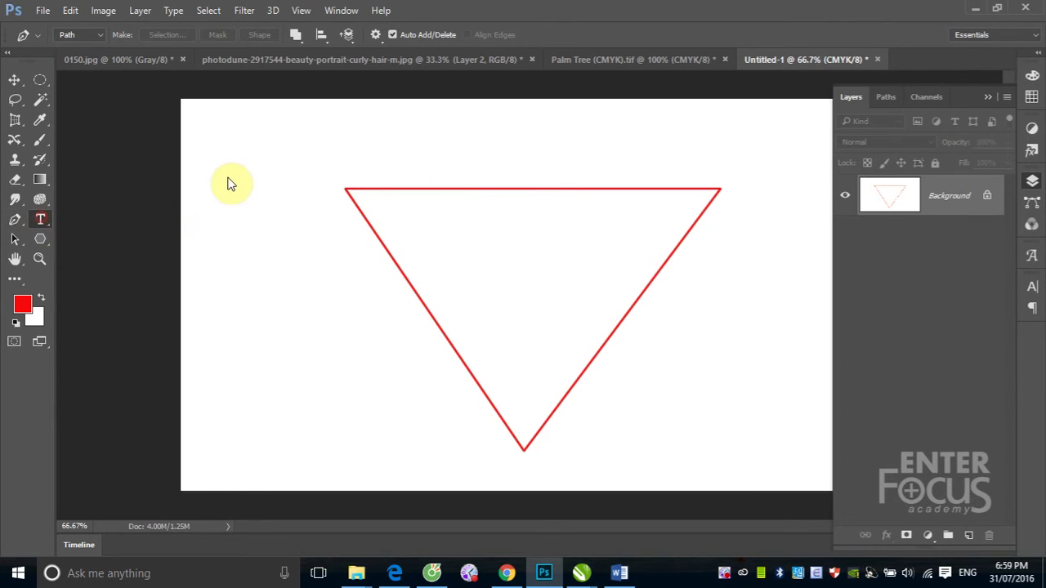
left_click(268, 178)
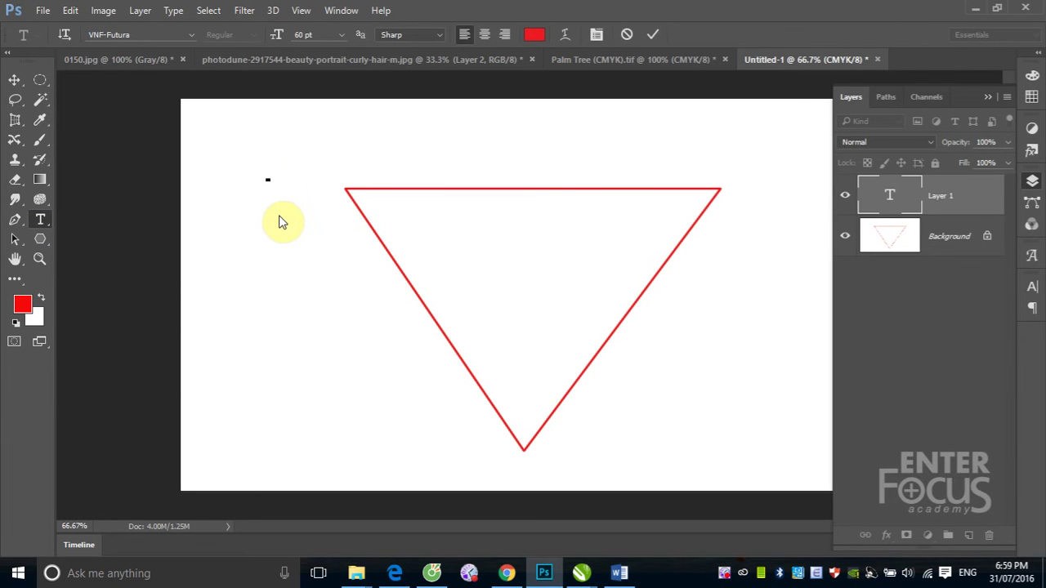
type("R")
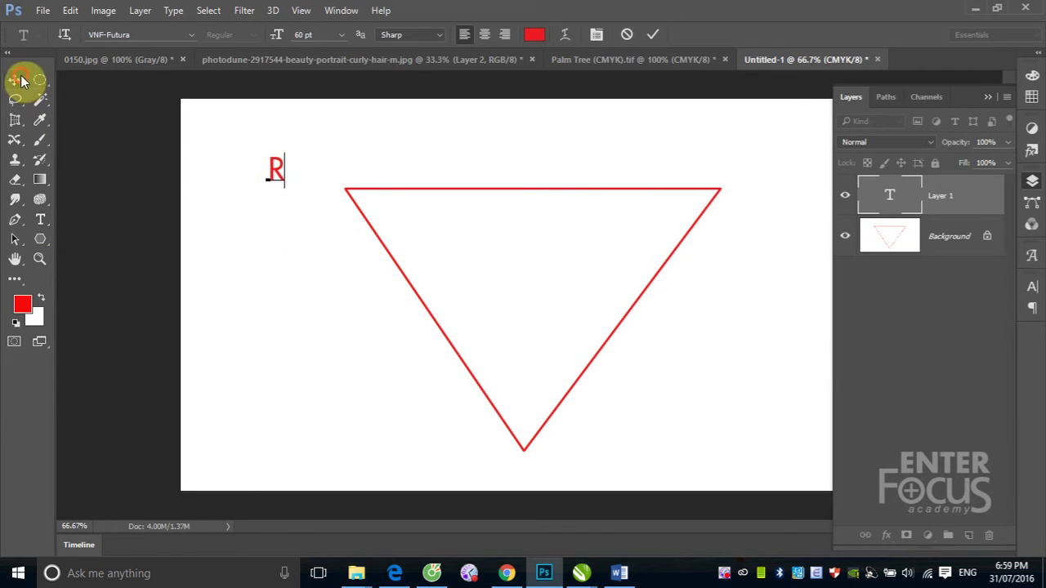
left_click(14, 80)
Duplicate the R to the top-right corner and retype it as G.
mouse_move(275, 169)
left_mouse_down()
mouse_move(778, 172)
mouse_move(763, 171)
left_mouse_up()
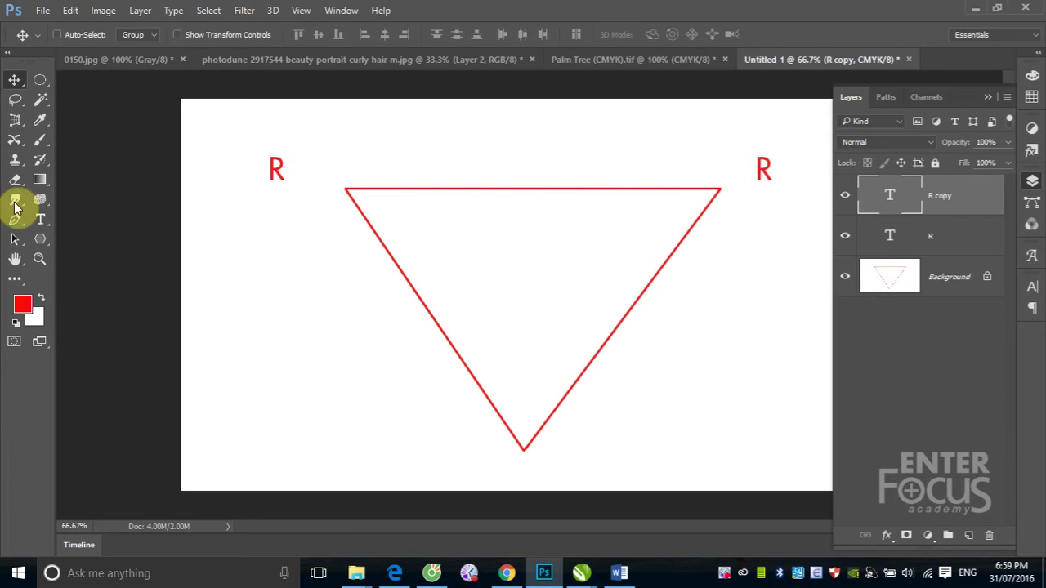
left_click(41, 219)
double_click(763, 170)
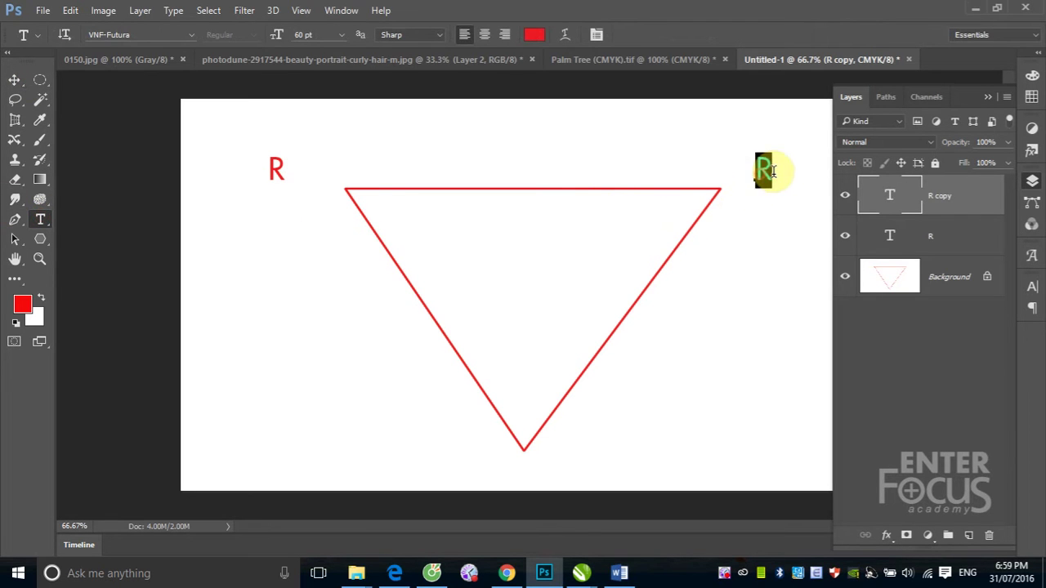
type("G")
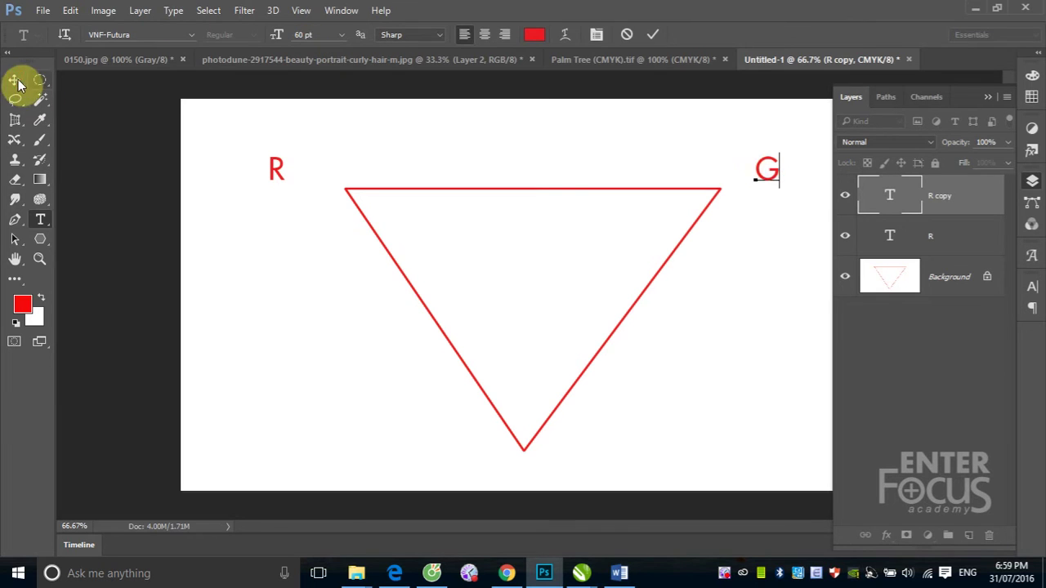
left_click(13, 79)
Duplicate the G below the bottom point and retype it as B.
mouse_move(770, 181)
left_mouse_down()
mouse_move(558, 489)
mouse_move(529, 489)
left_mouse_up()
left_click(40, 219)
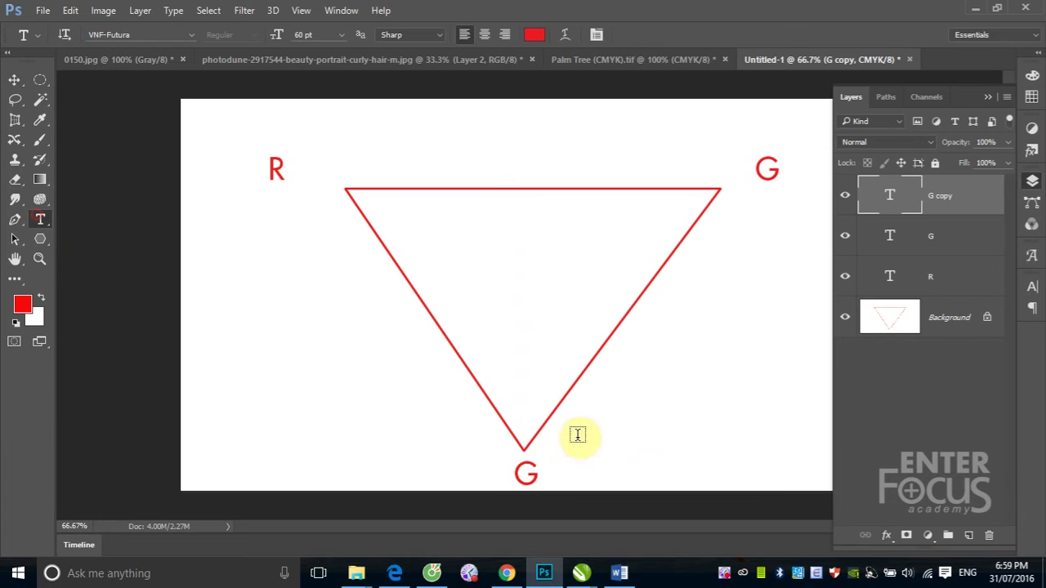
double_click(527, 474)
type("B")
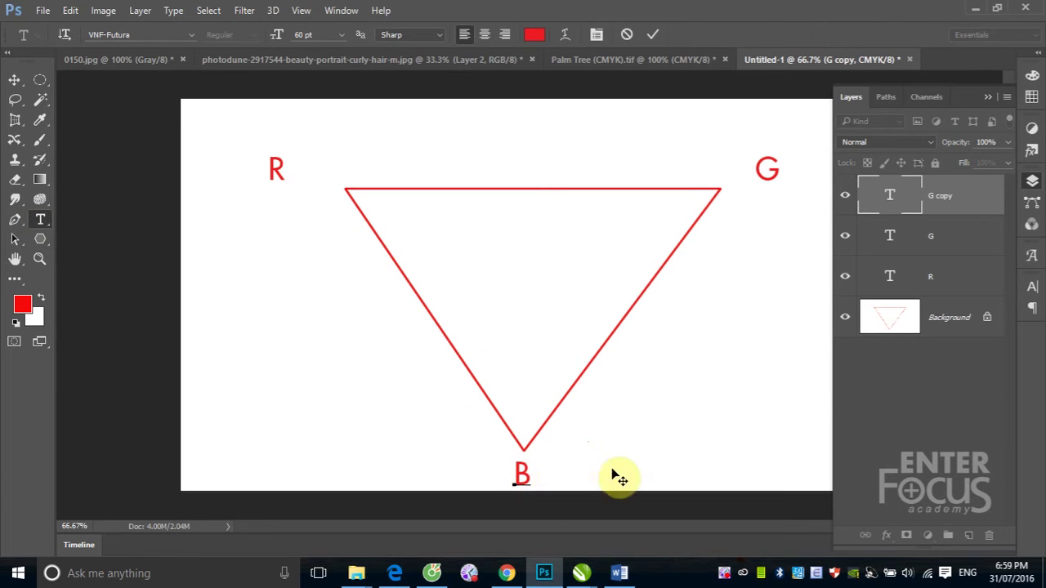
left_click(14, 80)
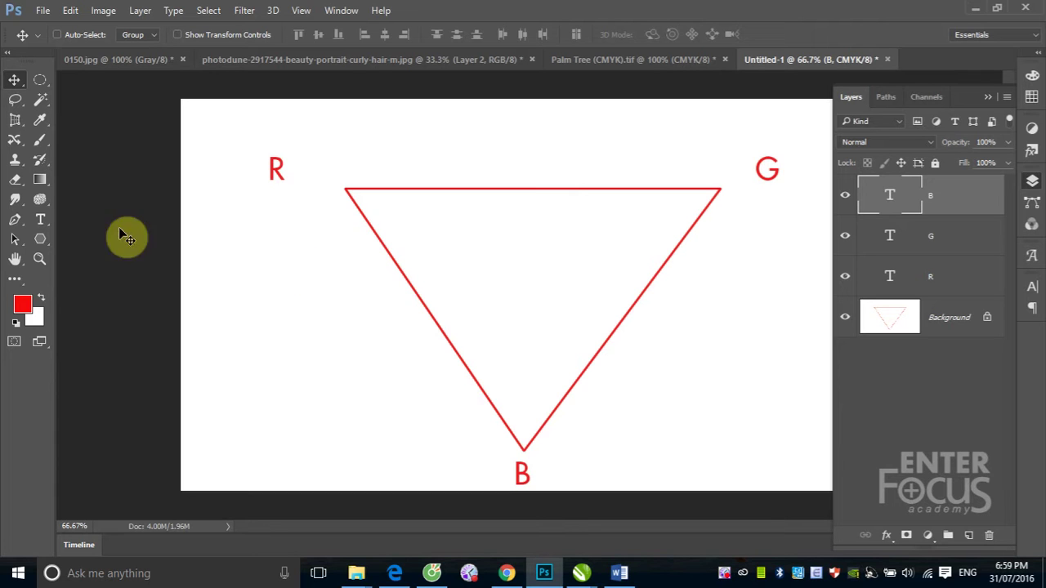
Draw a four-point trapezoid path across the red triangle and load it as a selection.
left_click(15, 219)
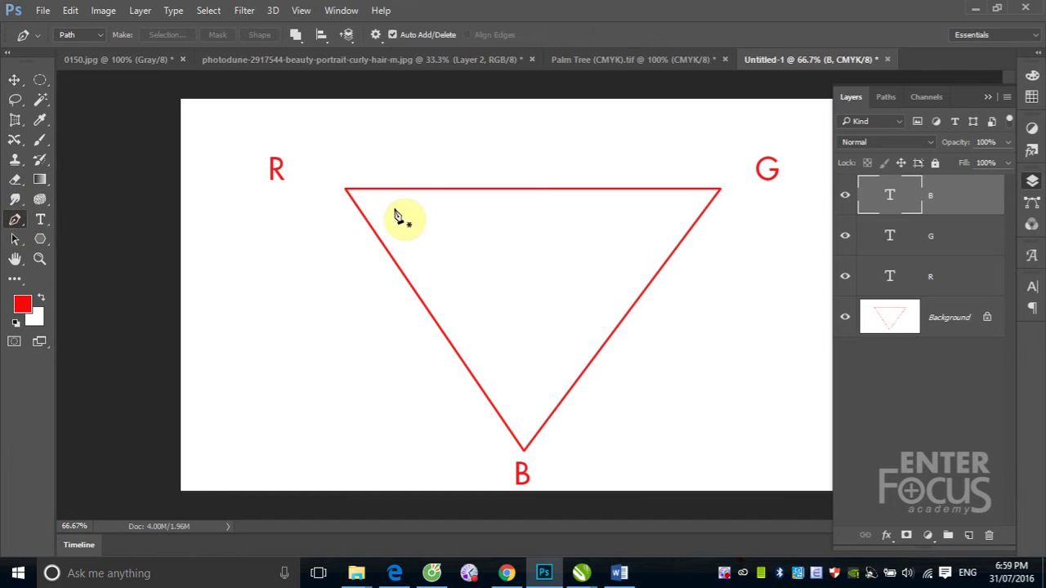
left_click(424, 148)
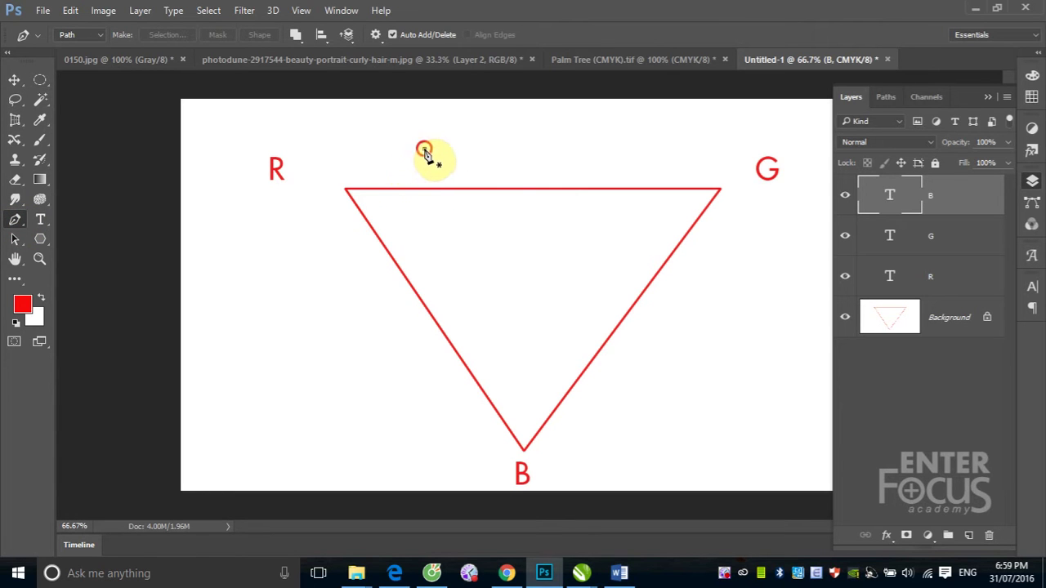
left_click(333, 395)
left_click(724, 395)
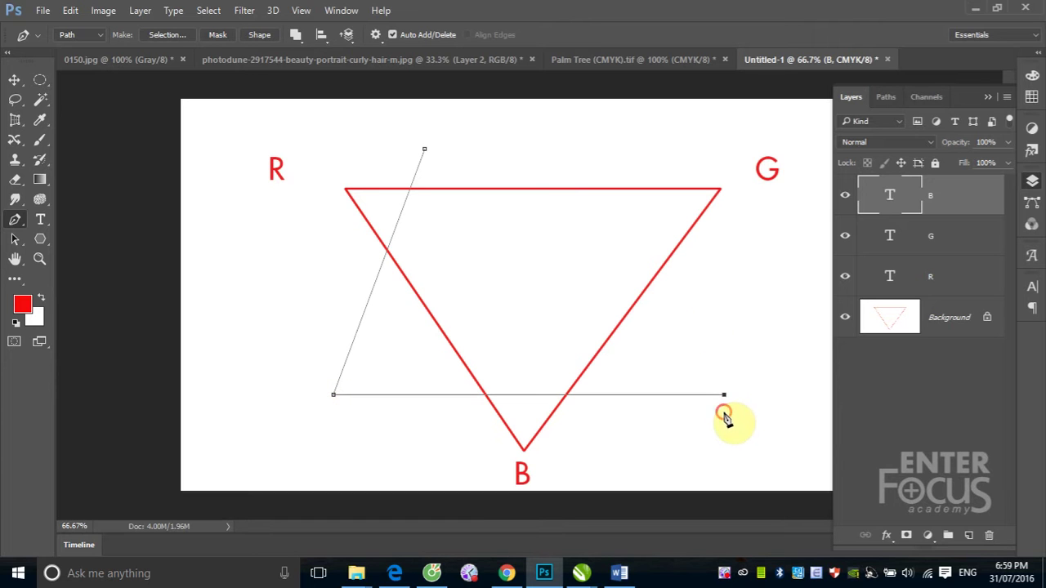
left_click(654, 147, "shift")
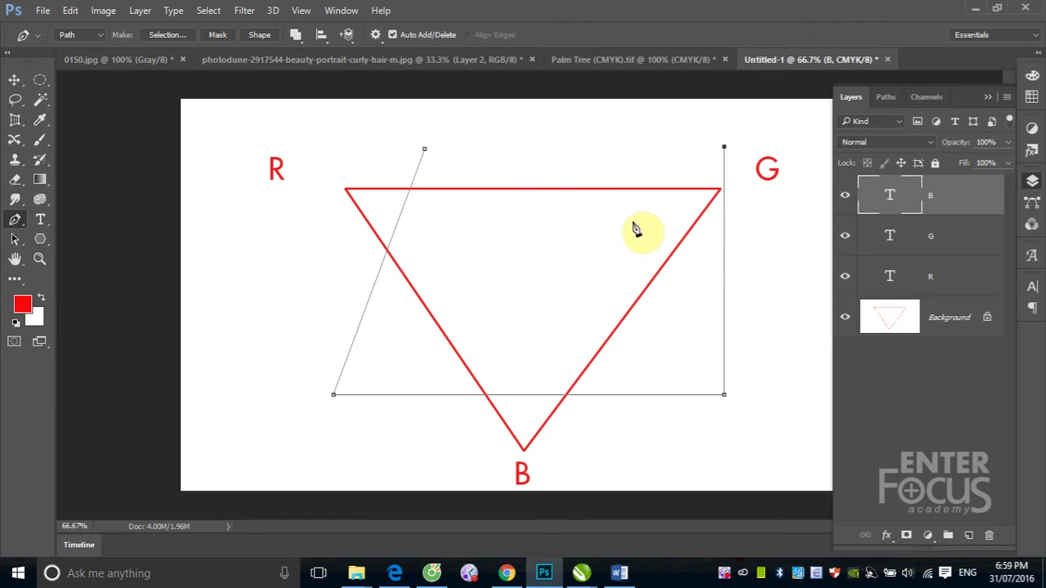
key("ctrl+z")
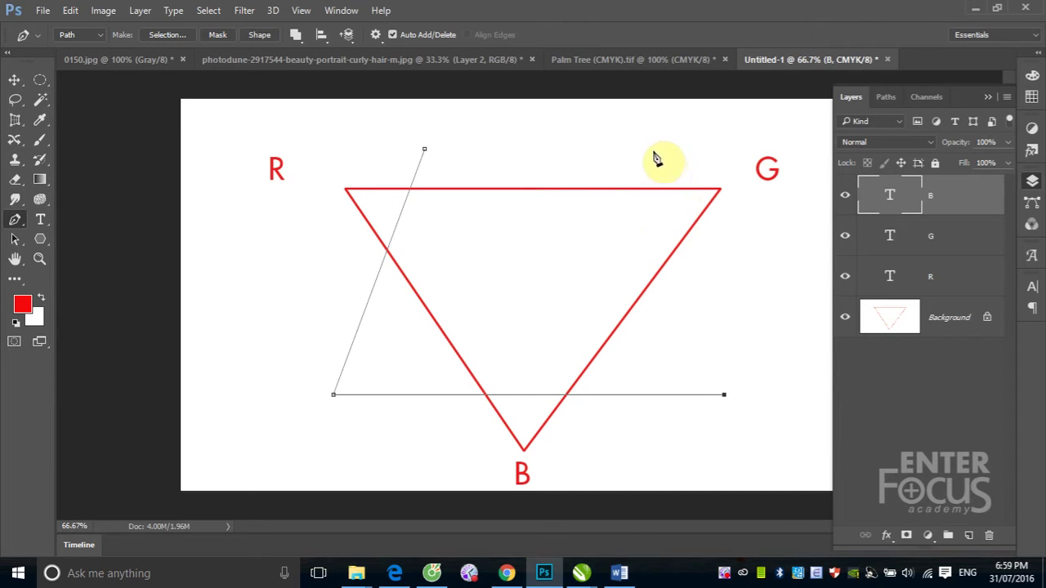
left_click(649, 148)
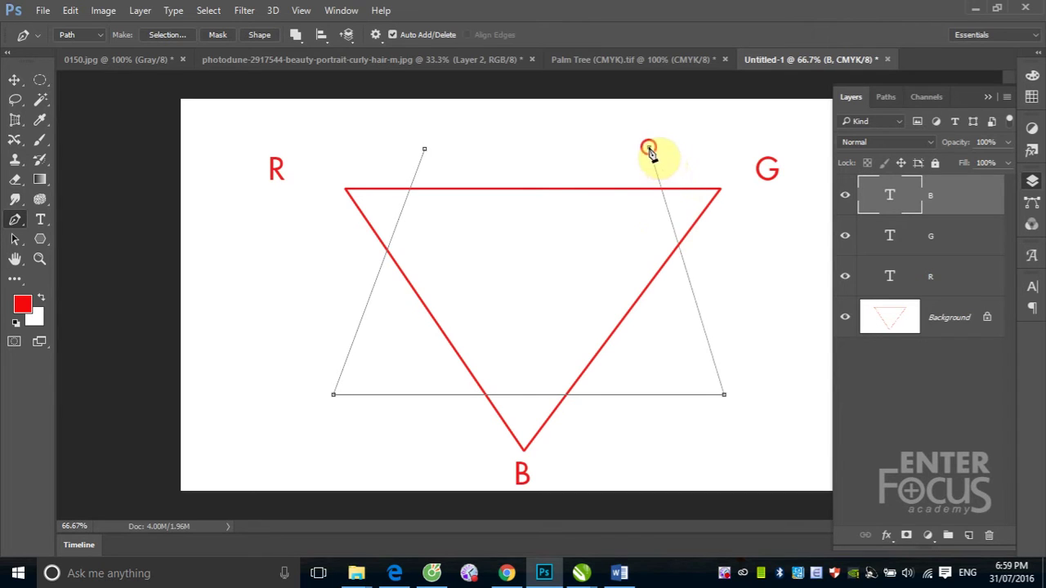
left_click(425, 150)
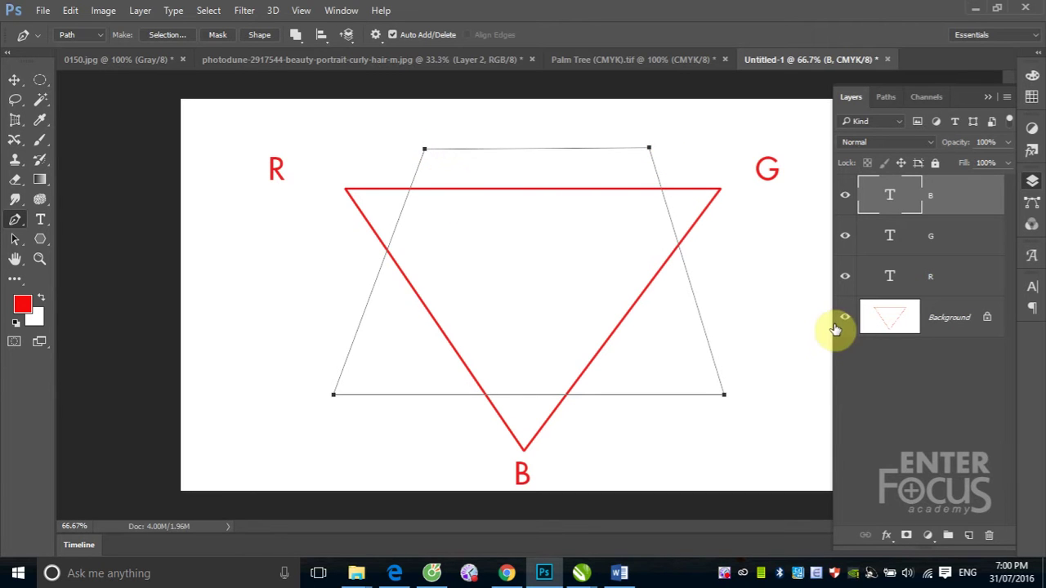
key("ctrl+Return")
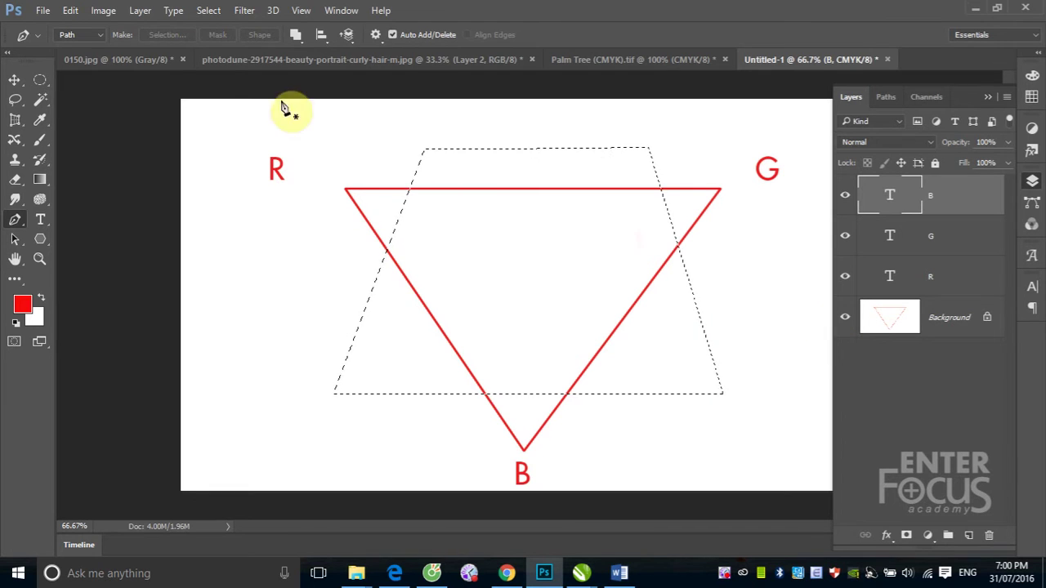
Stroke the trapezoid selection 4 px blue on the Background layer, then deselect.
left_click(72, 10)
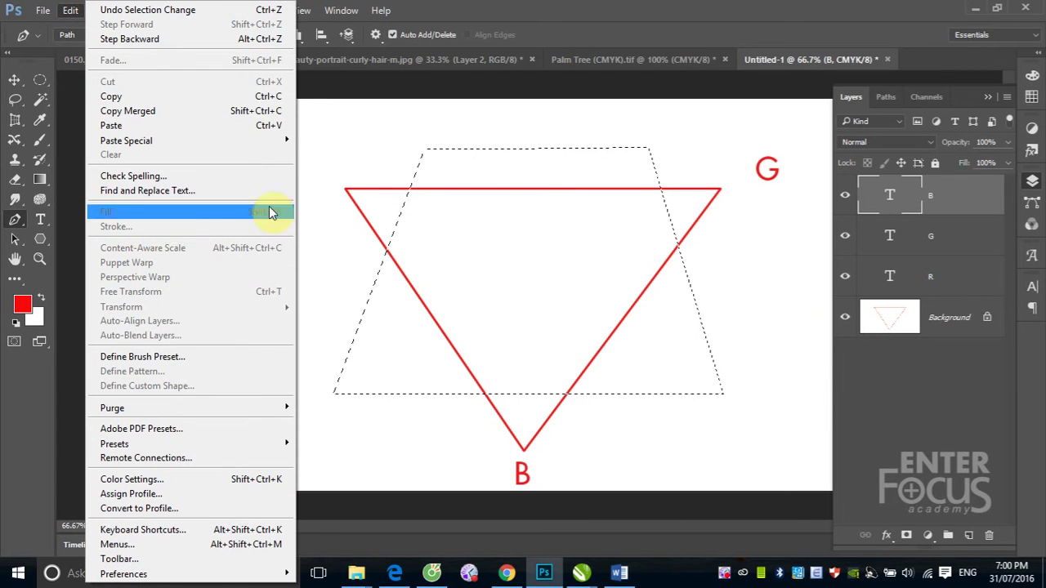
left_click(953, 317)
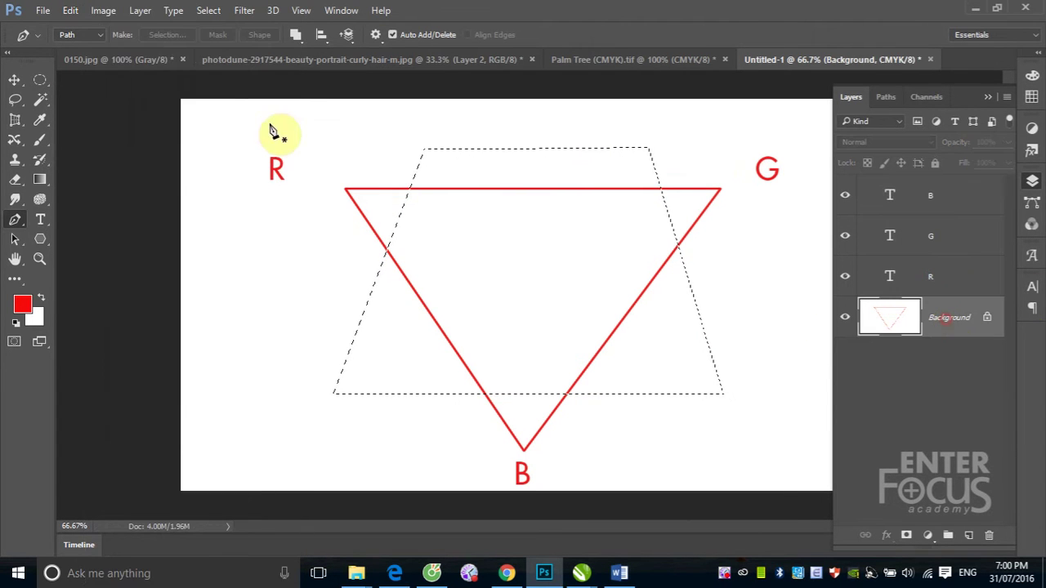
left_click(72, 10)
left_click(114, 226)
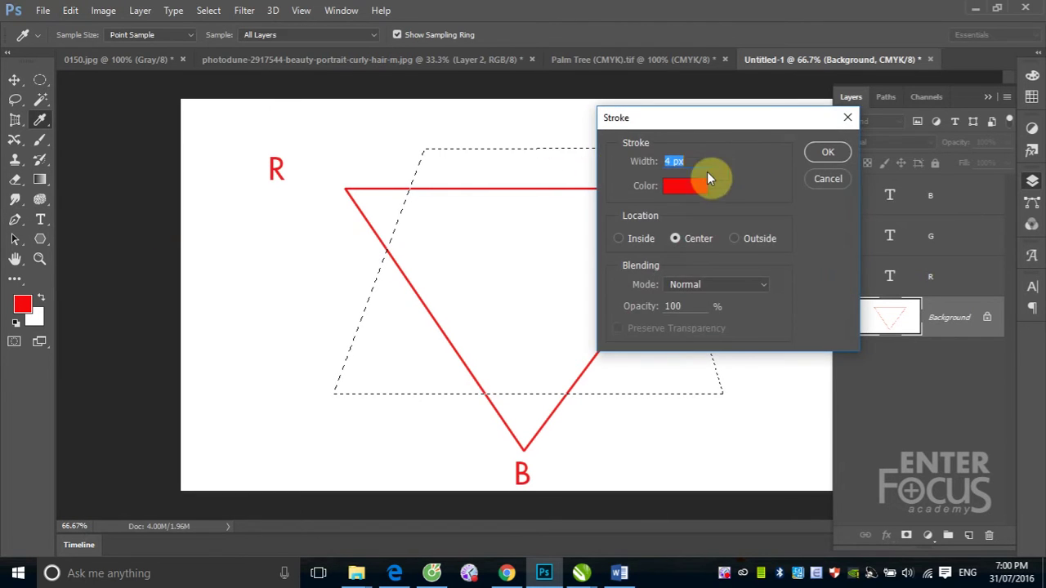
left_click(685, 186)
left_click(735, 204)
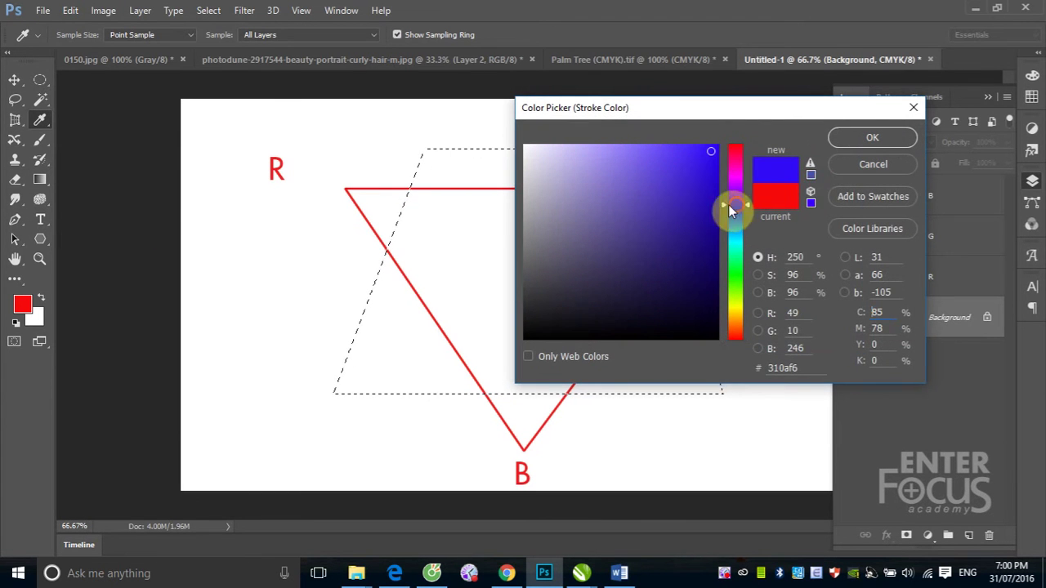
left_click(866, 138)
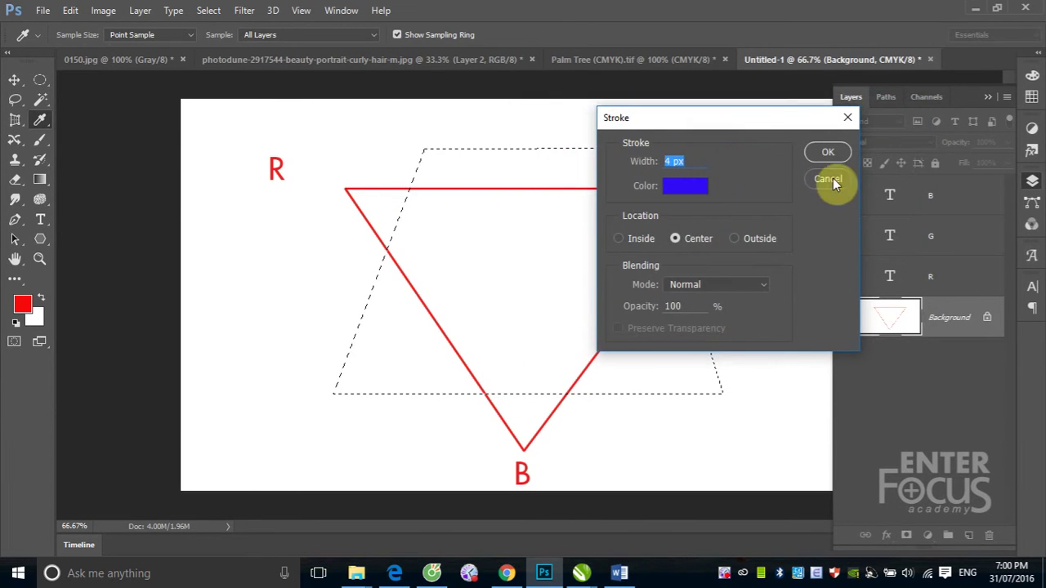
left_click(832, 152)
key("p")
key("ctrl+d")
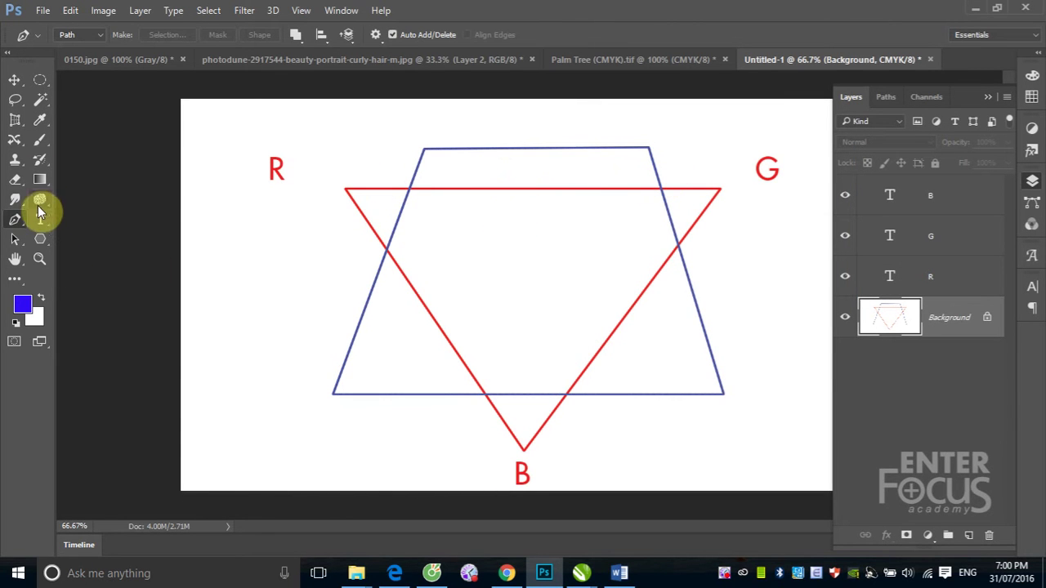
Duplicate the B to the trapezoid's lower-left corner and retype it as C.
left_click(15, 80)
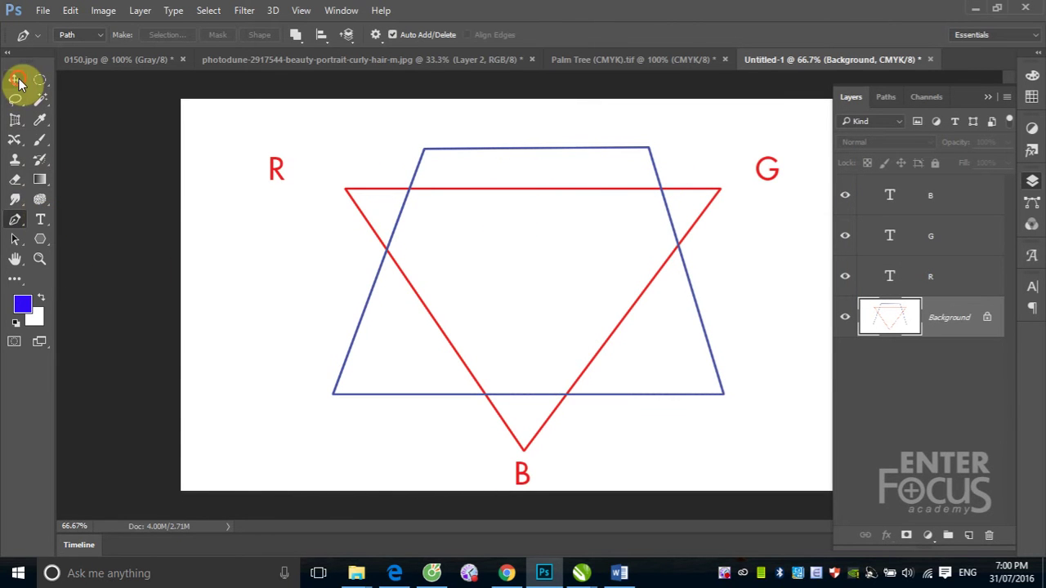
right_click(531, 484)
left_click(554, 486)
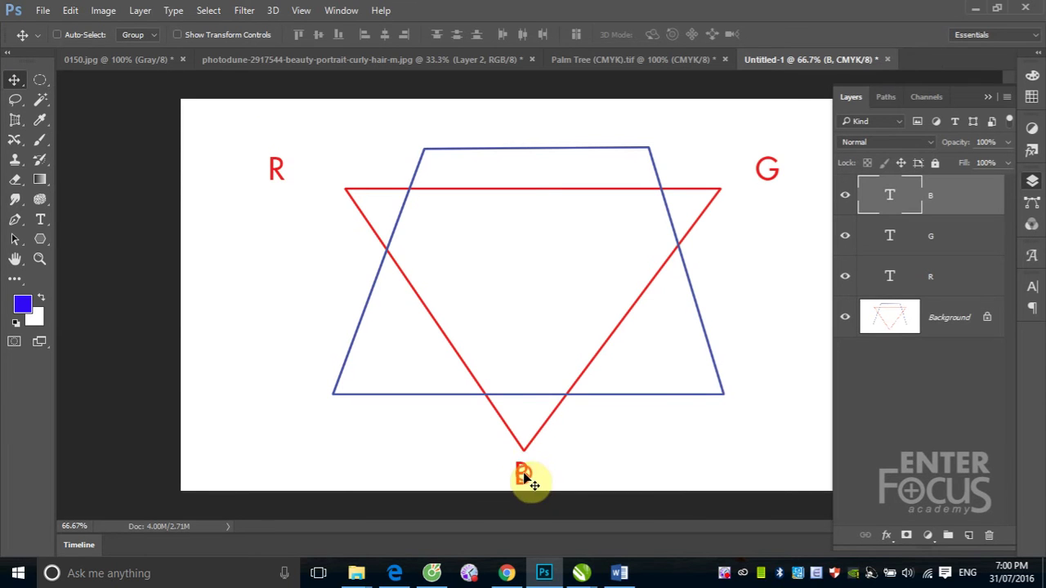
left_click_drag(523, 477, 293, 423)
key("ctrl+z")
left_click_drag(521, 473, 302, 420)
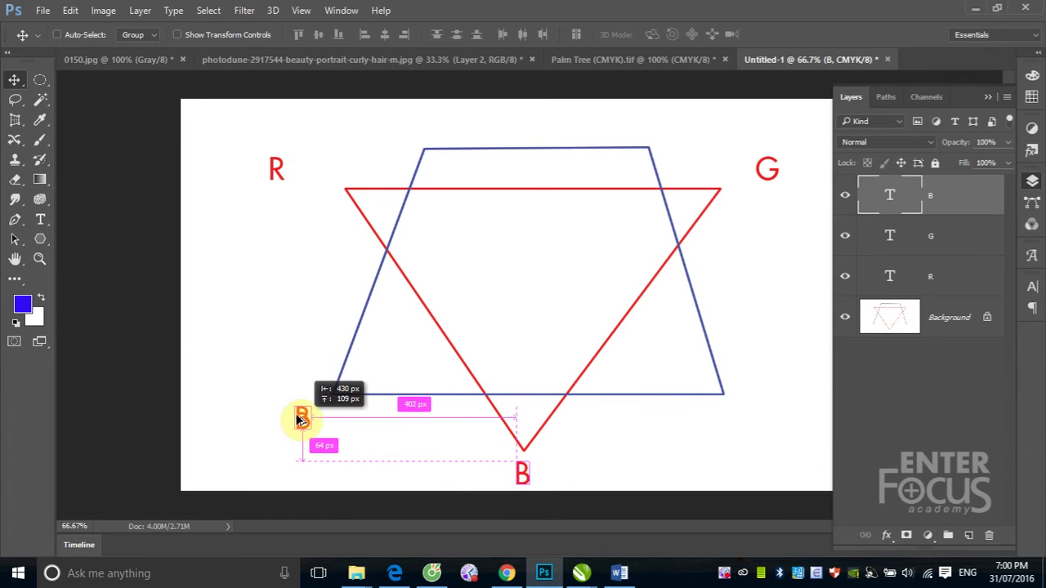
left_click(40, 219)
left_click(310, 418)
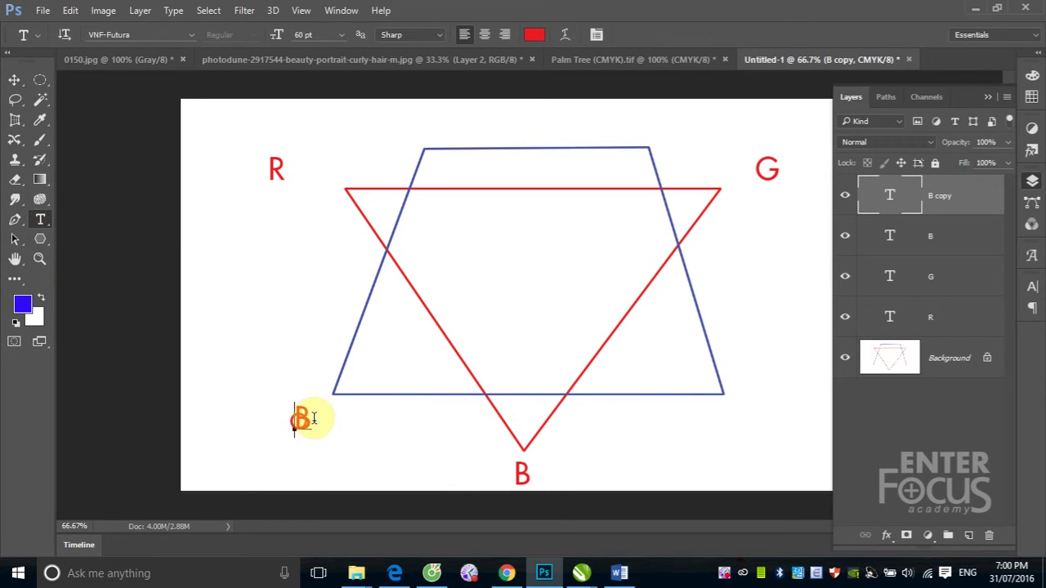
double_click(313, 419)
type("C")
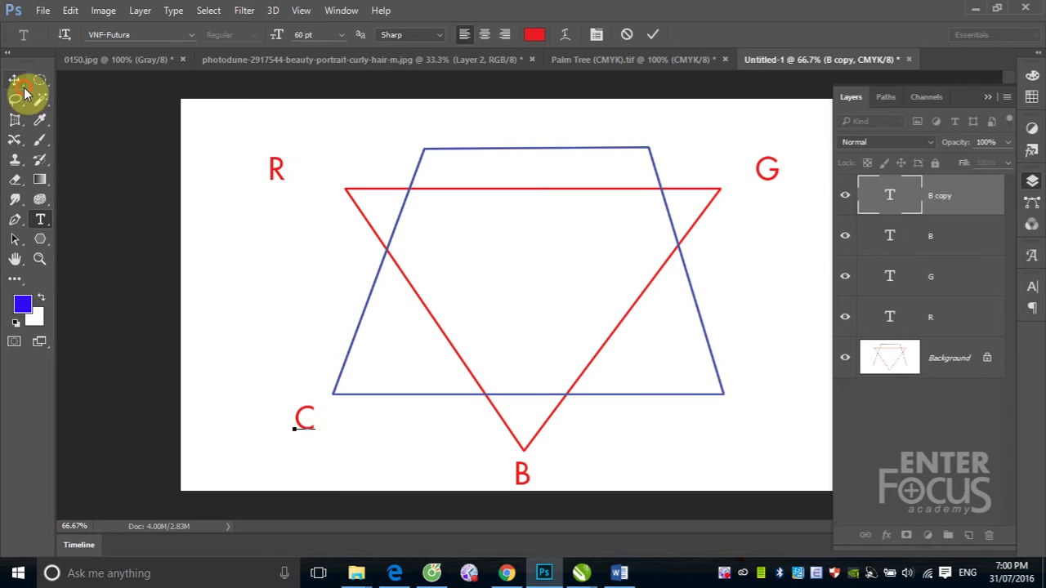
left_click(24, 92)
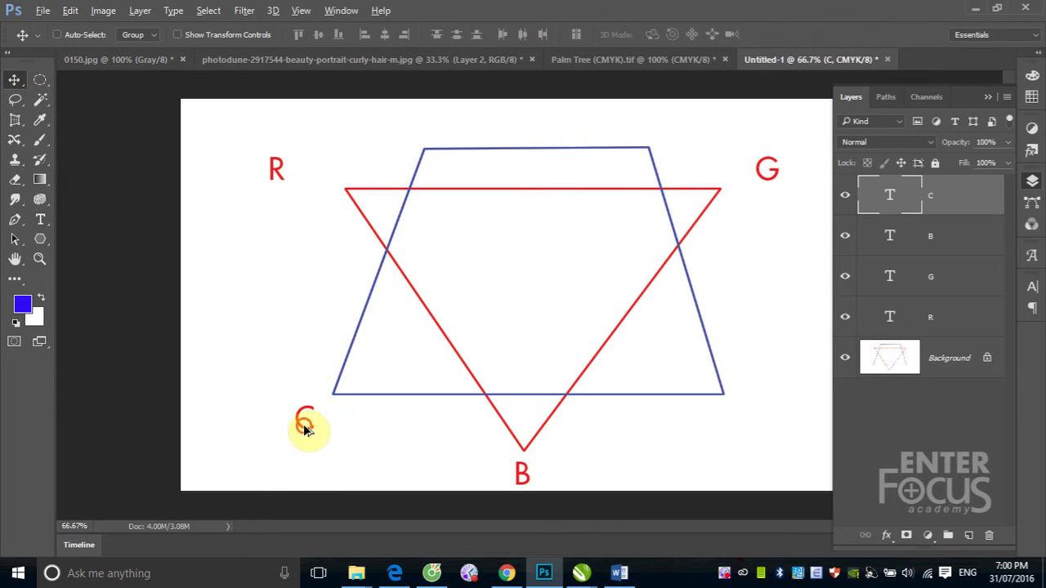
Copy the C to make an M at top-left and a Y at top-right.
left_click_drag(304, 429, 426, 134)
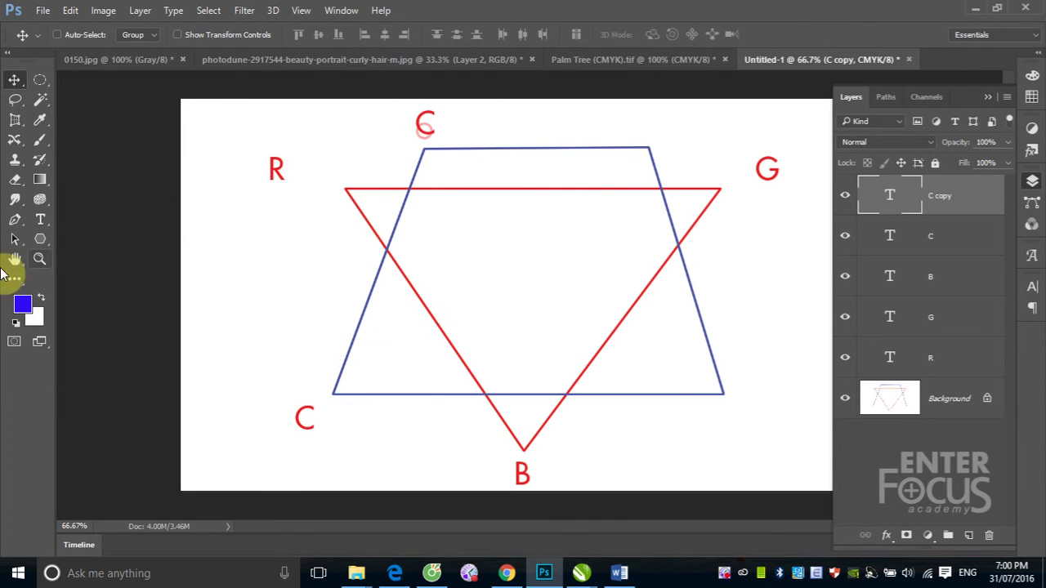
left_click(40, 219)
left_click_drag(418, 123, 437, 122)
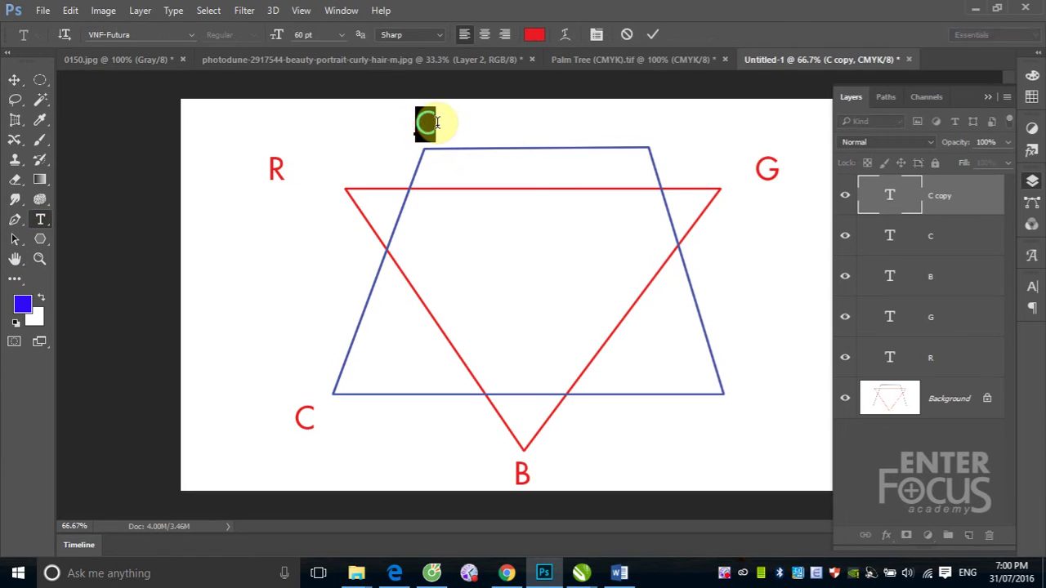
type("M")
left_click(13, 80)
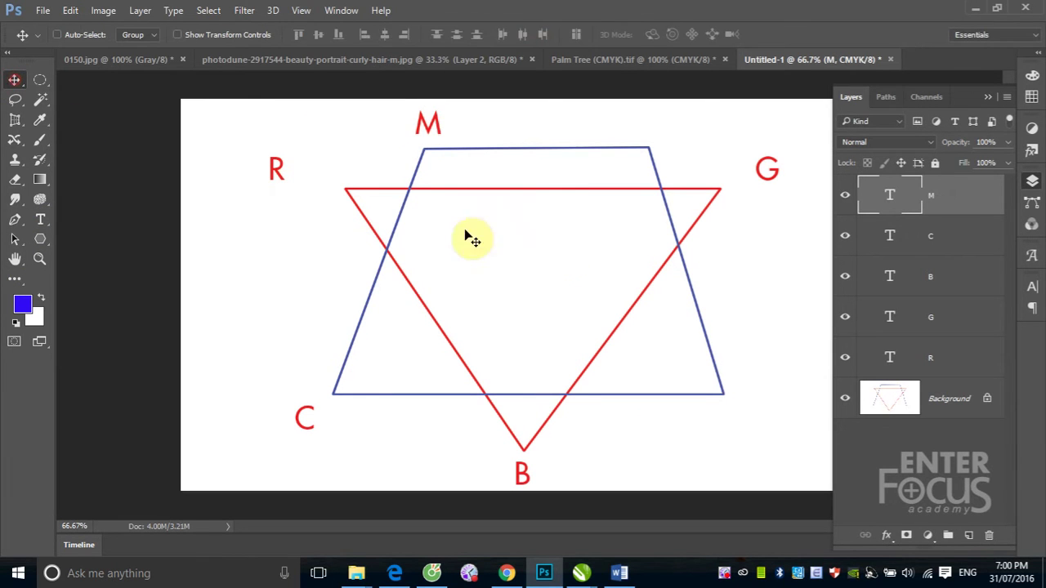
left_click_drag(440, 126, 670, 124)
left_click(40, 219)
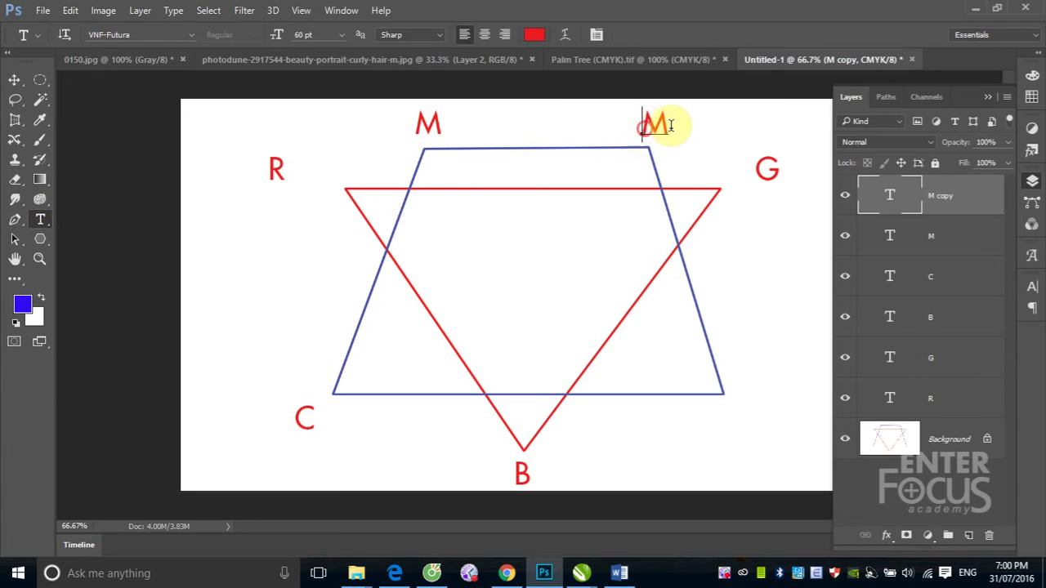
type("Y")
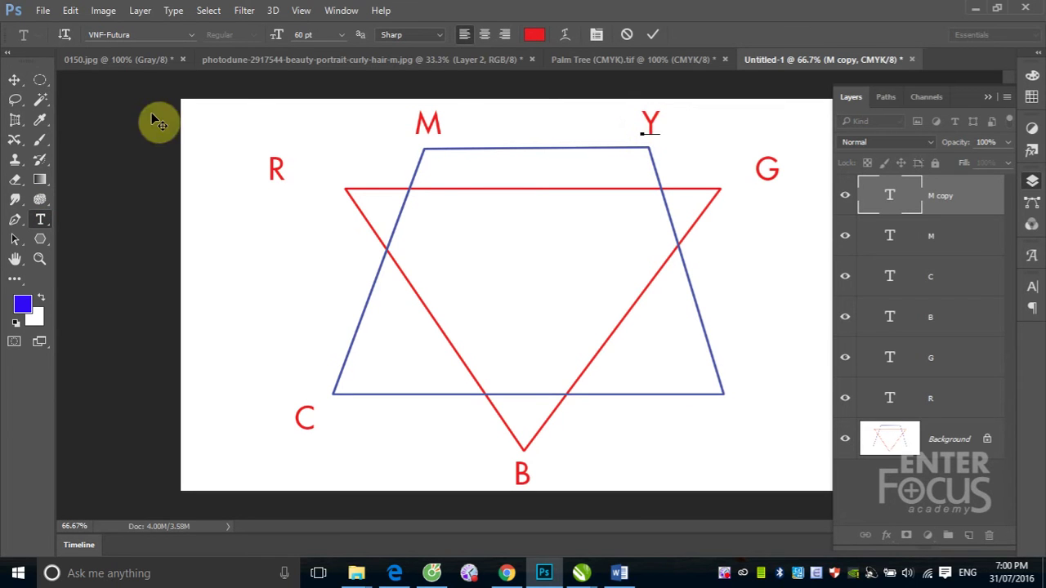
left_click(14, 79)
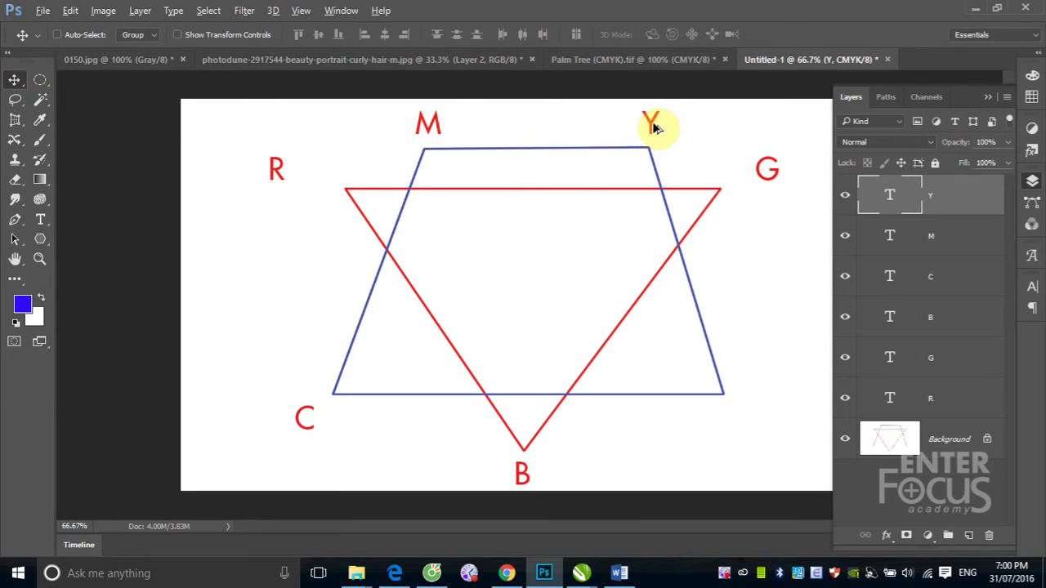
Duplicate the Y to the bottom-right corner and retype it as K.
mouse_move(654, 122)
left_mouse_down()
mouse_move(767, 409)
mouse_move(742, 410)
left_mouse_up()
left_click(40, 221)
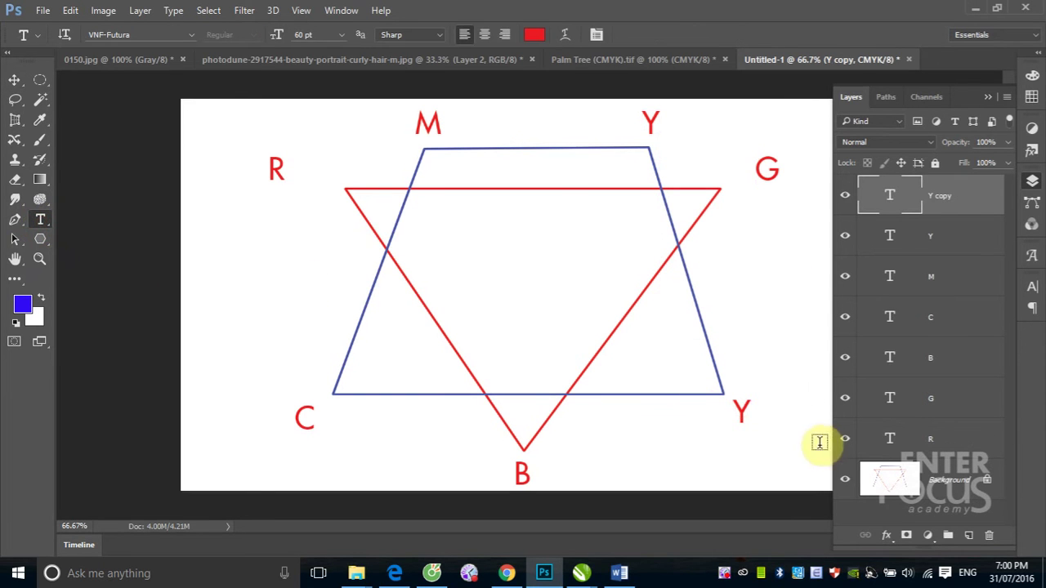
double_click(741, 413)
type("K")
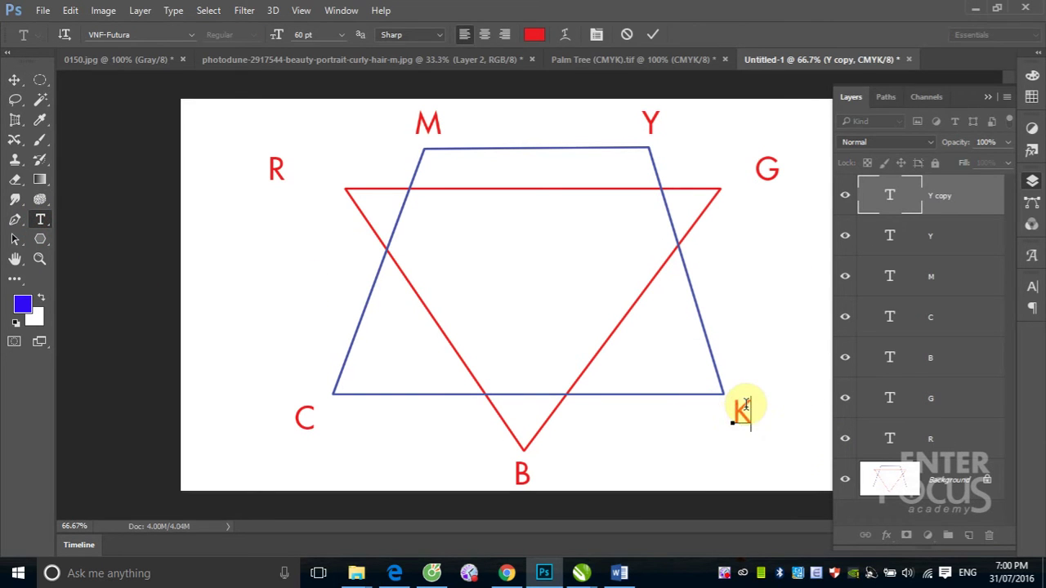
left_click(14, 79)
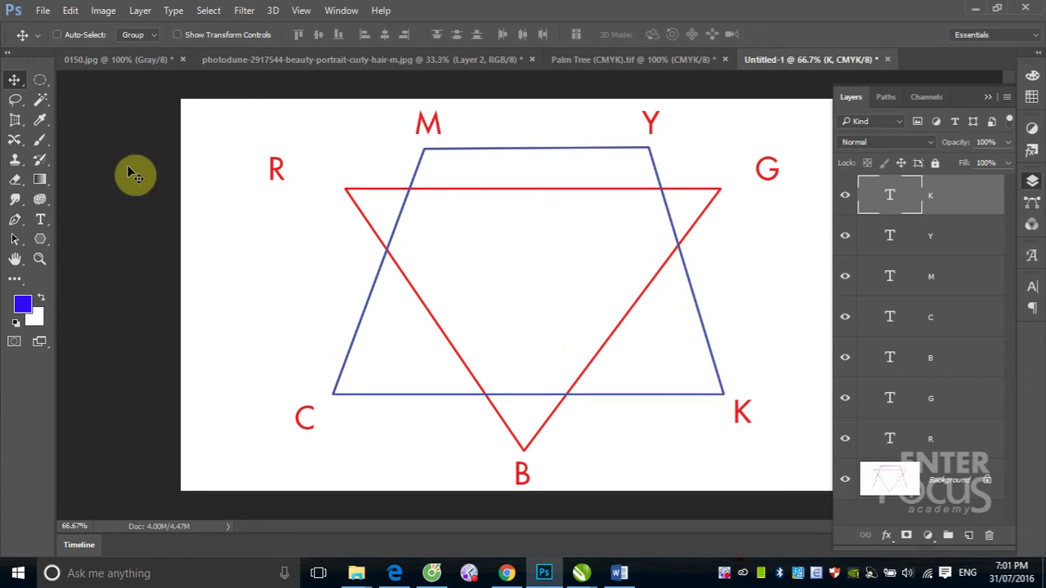
Magic-wand the central hexagon on the Background layer and fill it with green.
left_click(40, 99)
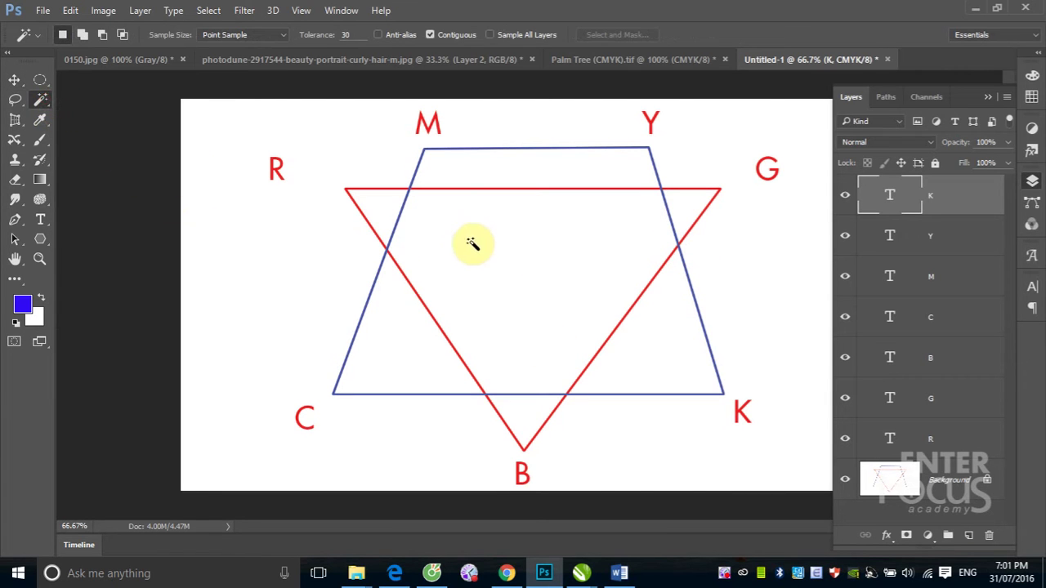
left_click(456, 244)
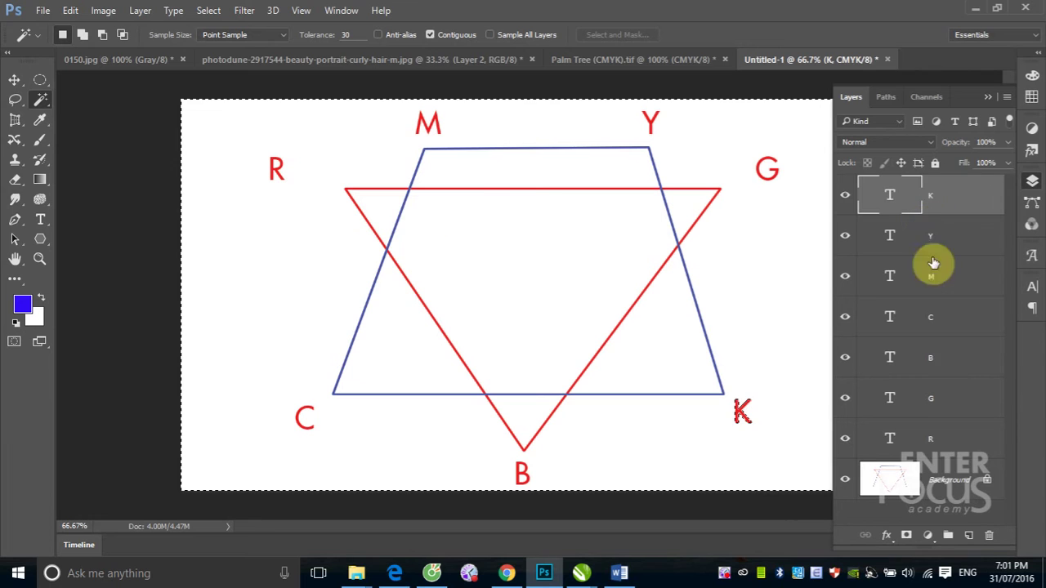
left_click(940, 481)
left_click(456, 242)
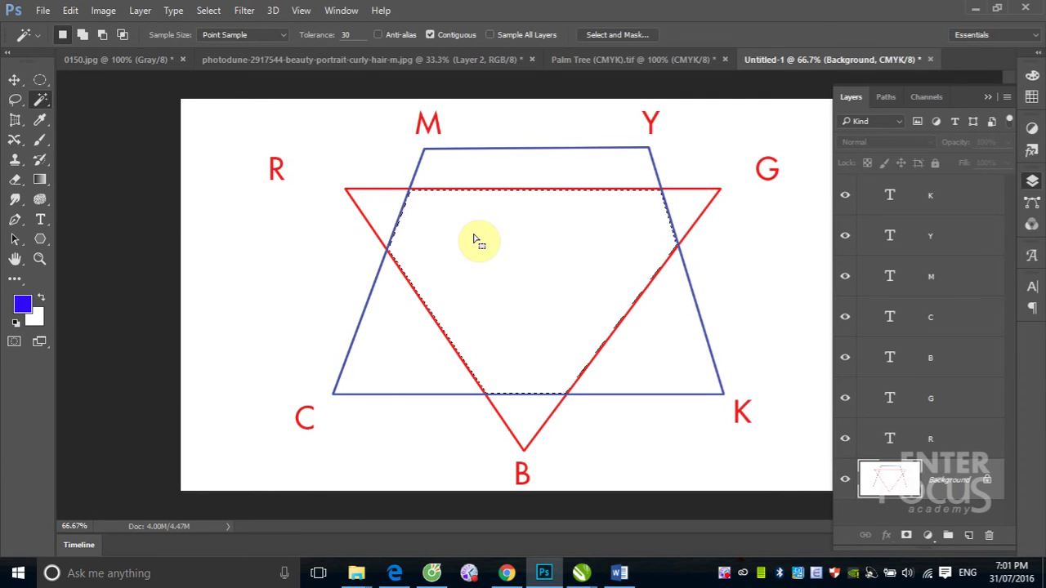
left_click(20, 303)
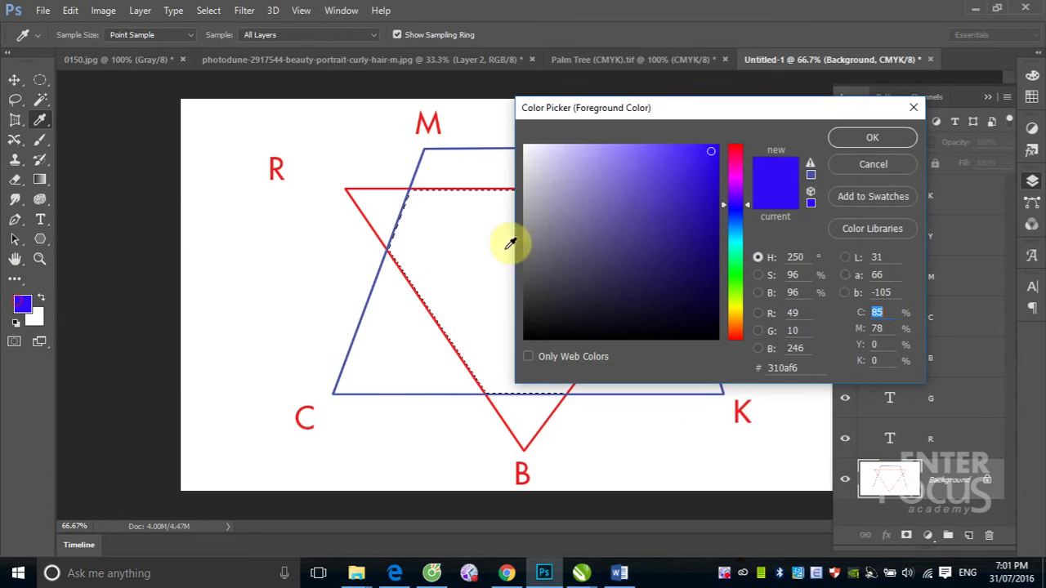
left_click(733, 277)
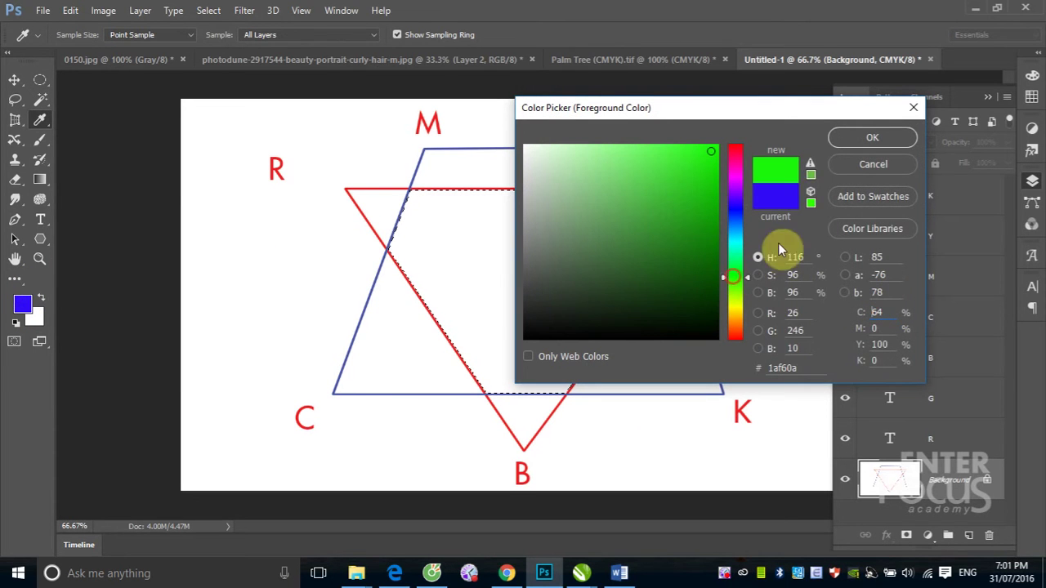
left_click(849, 137)
key("alt+BackSpace")
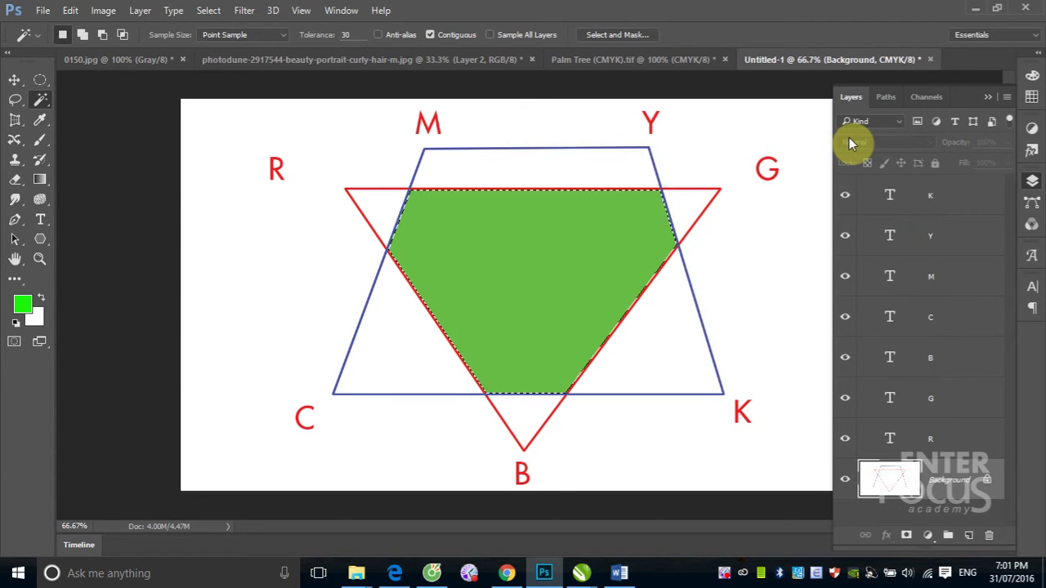
key("ctrl+d")
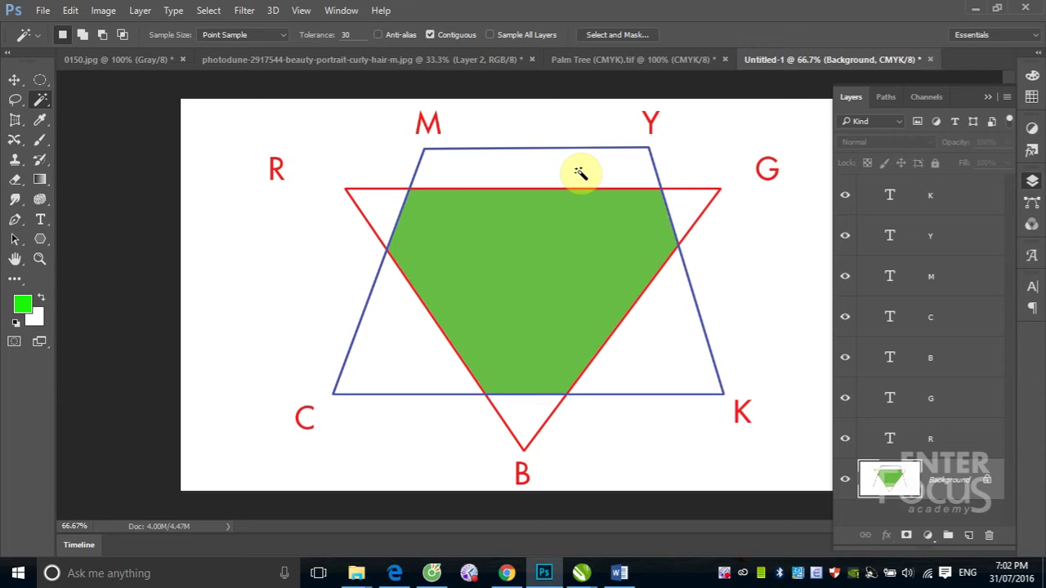
Open Image > Mode for Untitled-1, showing CMYK Color and 8 Bits/Channel checked.
left_click(14, 80)
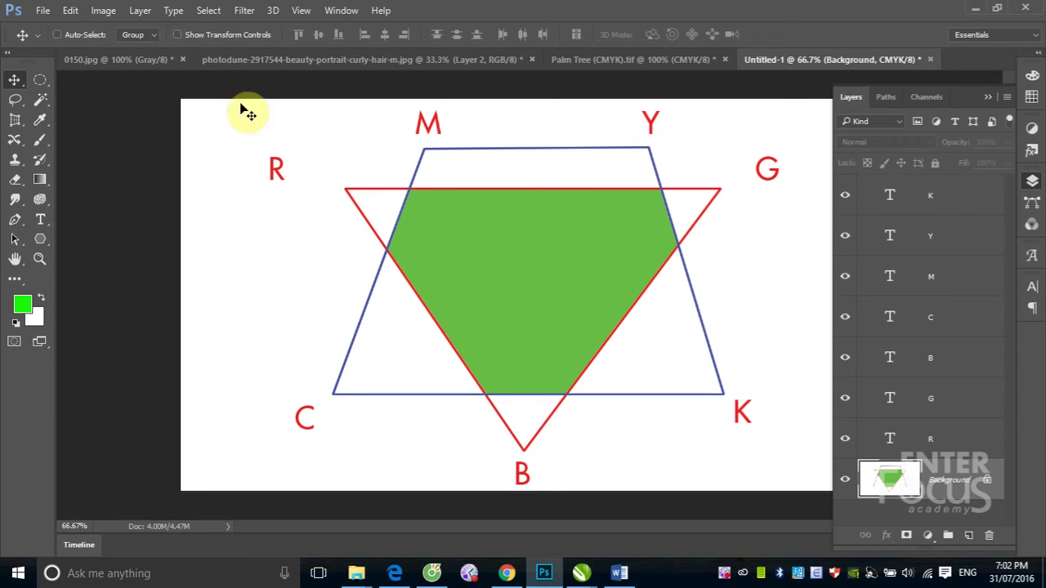
left_click(105, 12)
mouse_move(113, 28)
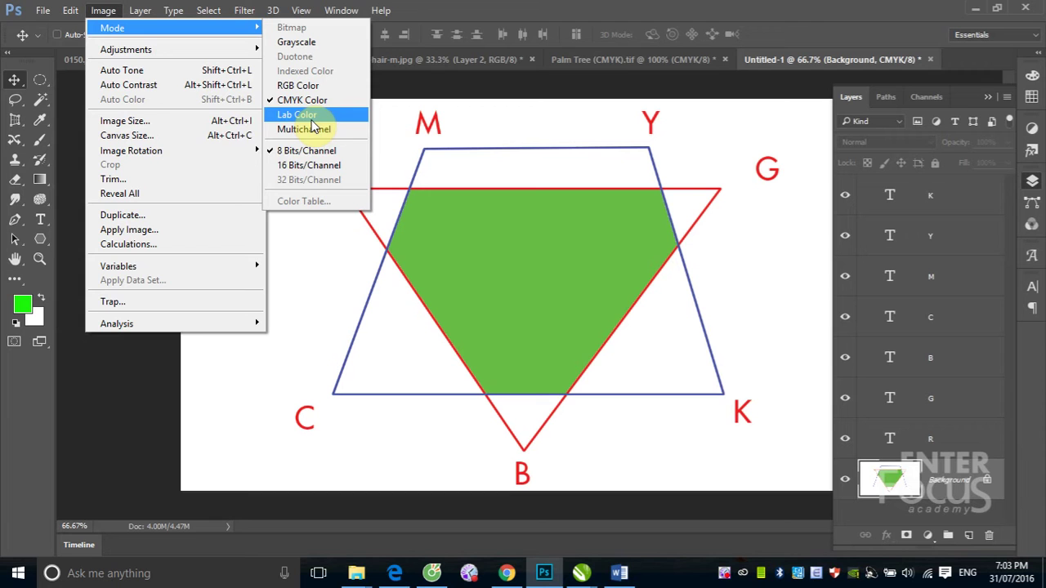
Draw a freely sized (Normal style) elliptical selection around the whole lettered diagram.
left_click(17, 82)
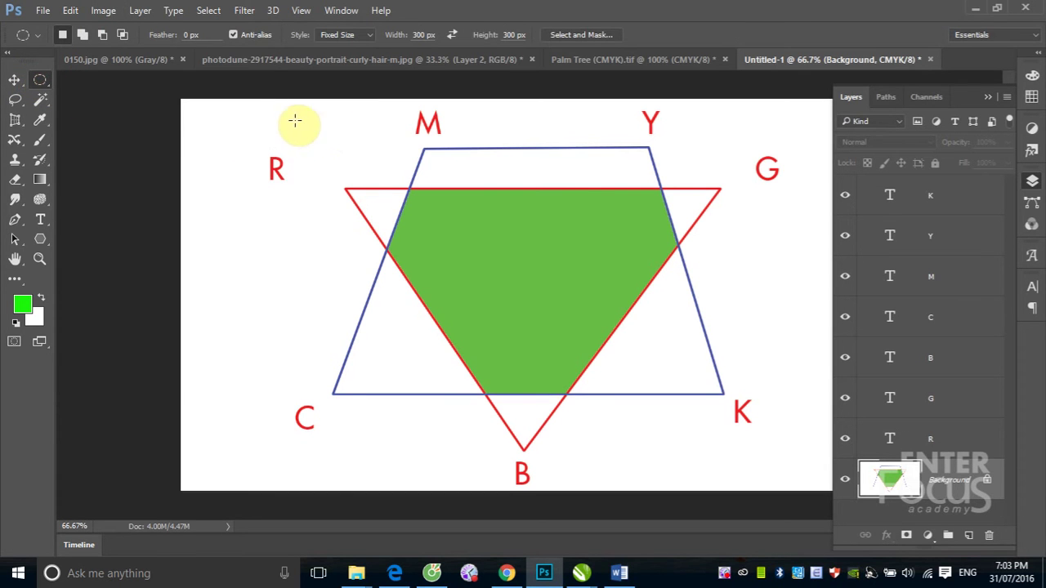
left_click_drag(281, 110, 387, 221)
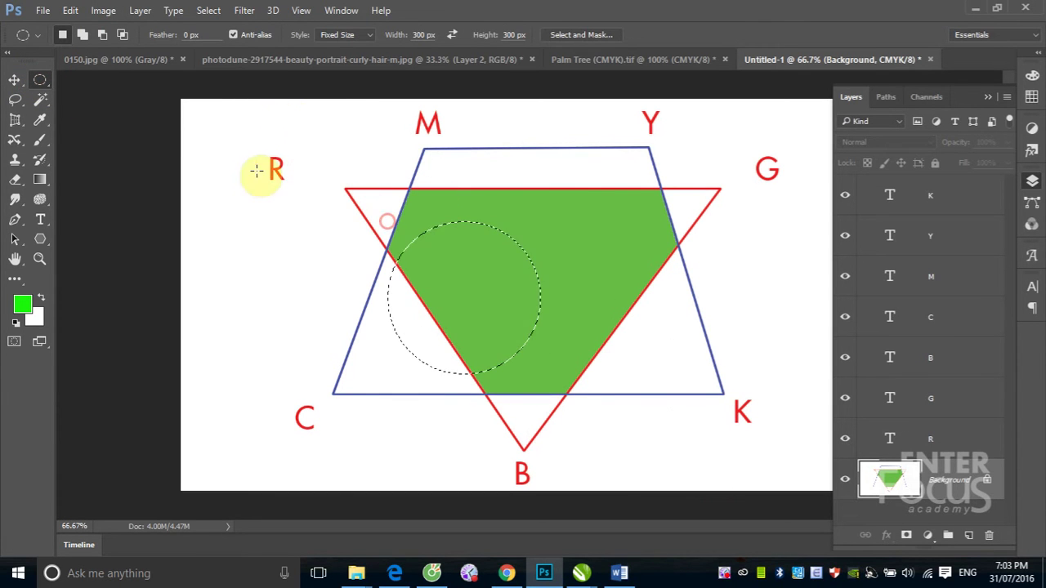
left_click(347, 34)
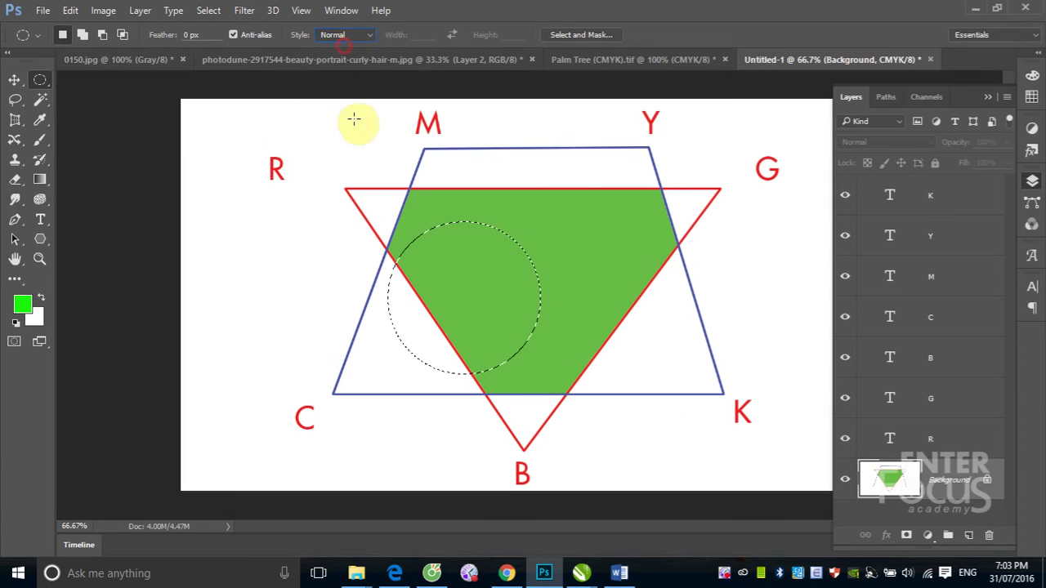
mouse_move(255, 117)
left_mouse_down()
mouse_move(786, 474)
mouse_move(776, 460)
left_mouse_up()
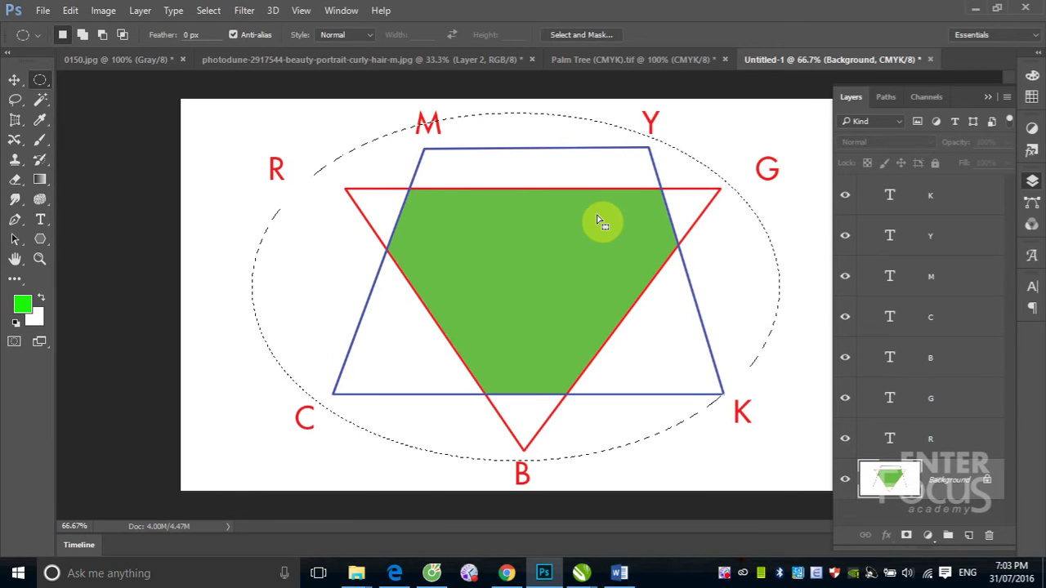
Stroke the ellipse with a 4 px yellow centred line, then deselect.
left_click(22, 304)
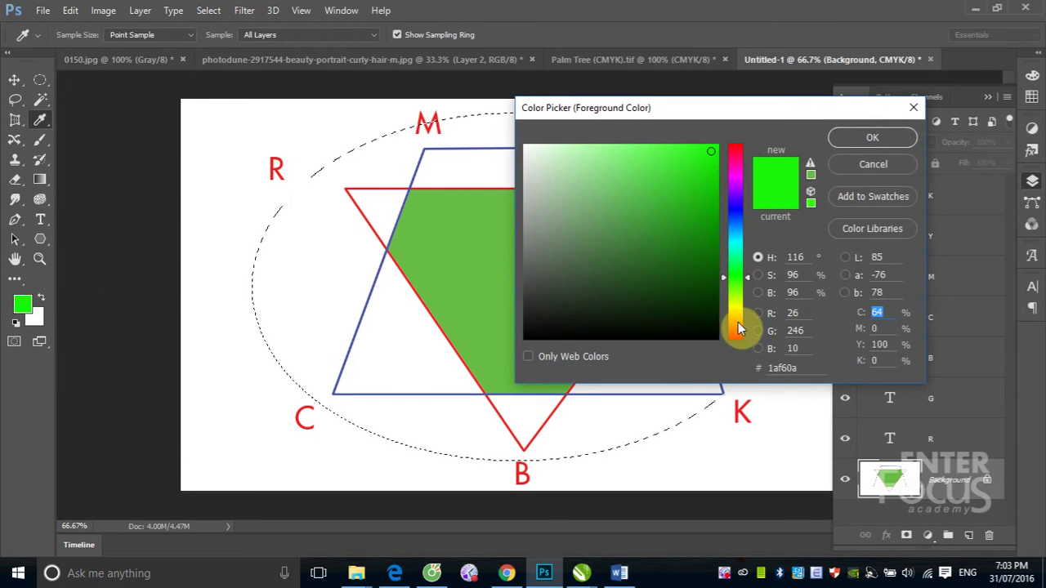
left_click_drag(738, 333, 738, 310)
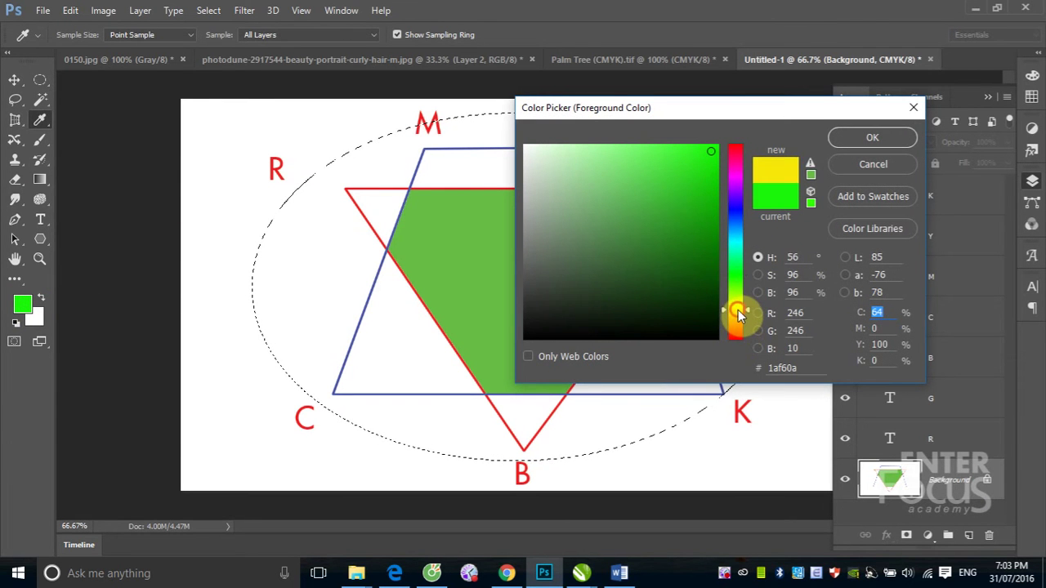
left_click(871, 138)
left_click(70, 10)
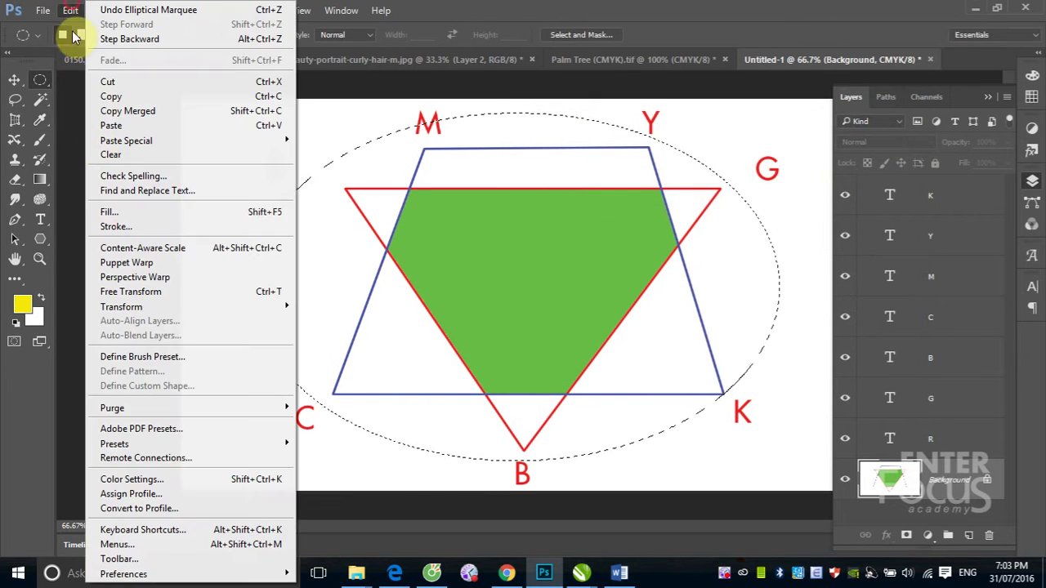
left_click(114, 227)
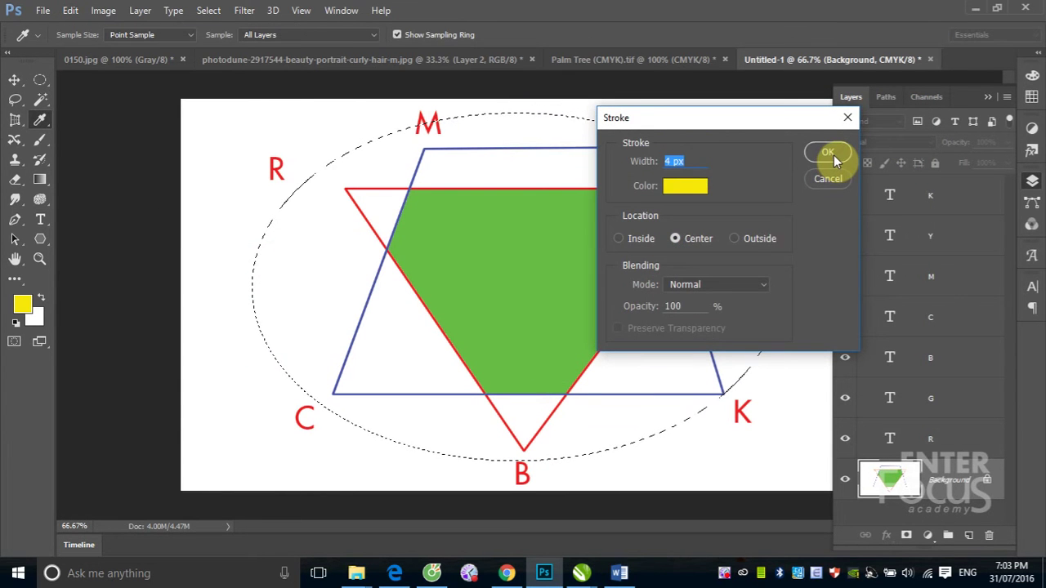
left_click(833, 153)
left_click(487, 259)
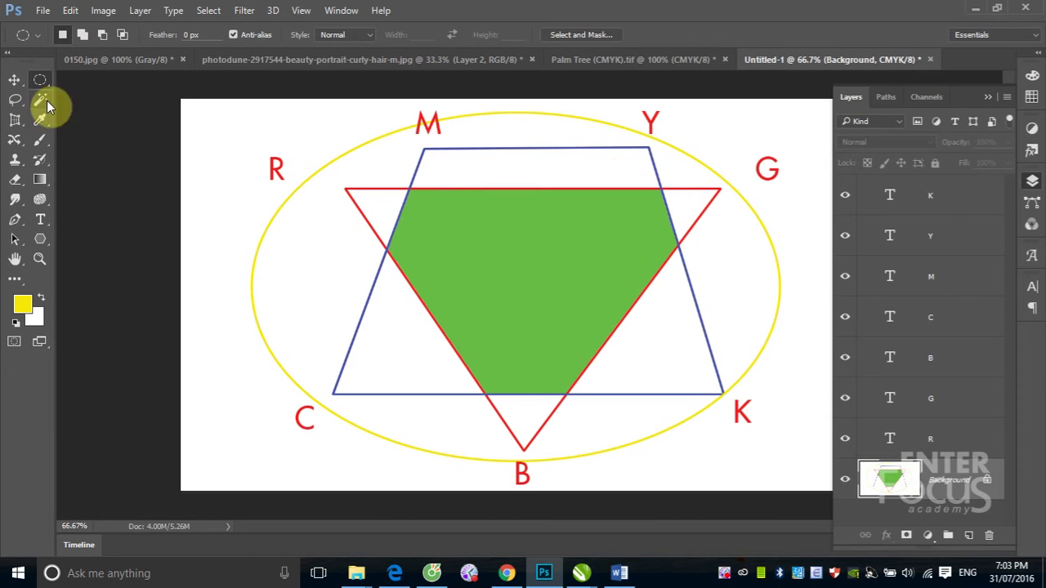
left_click(17, 85)
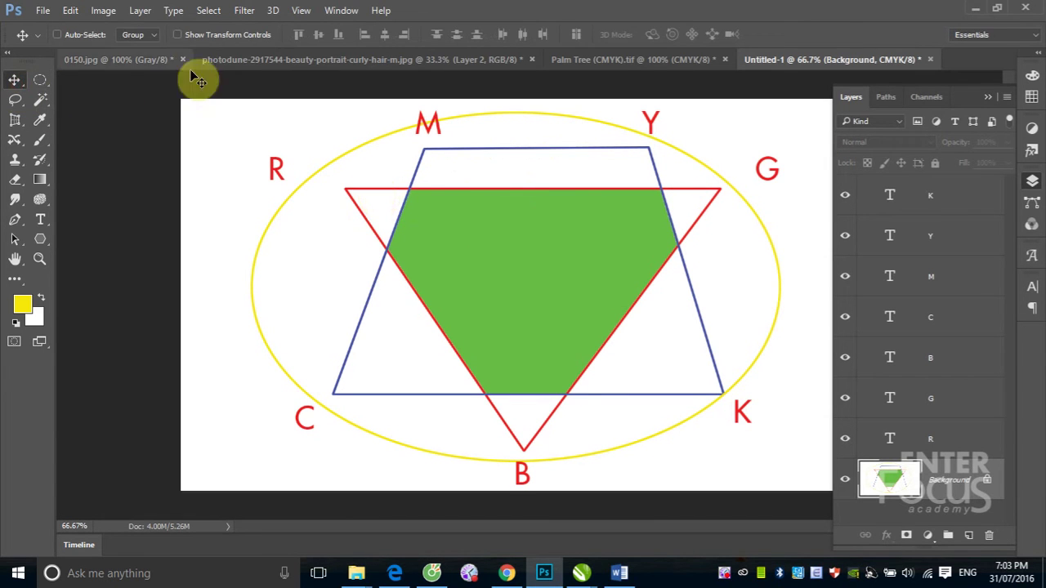
left_click(104, 11)
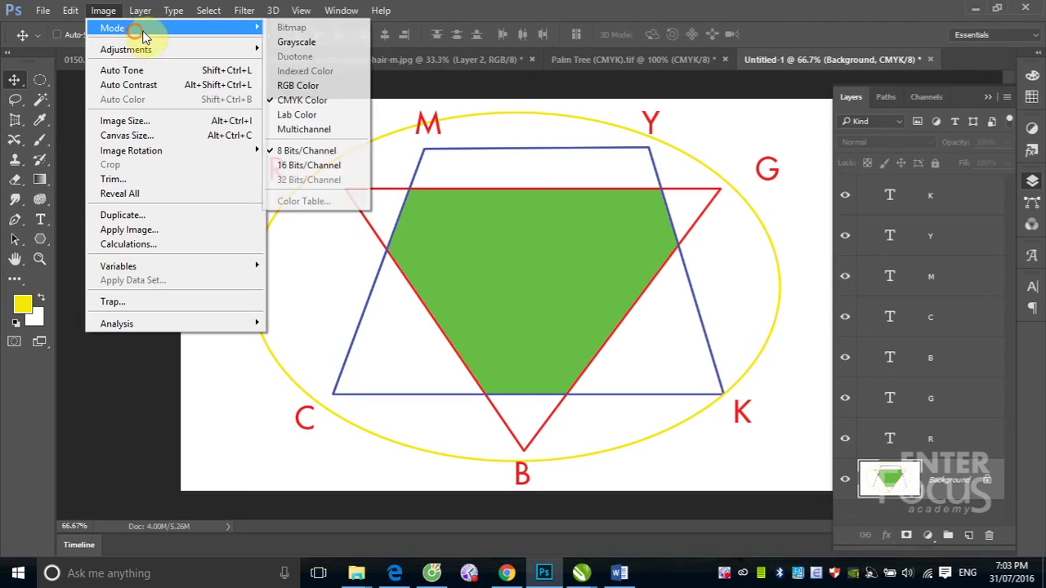
mouse_move(112, 28)
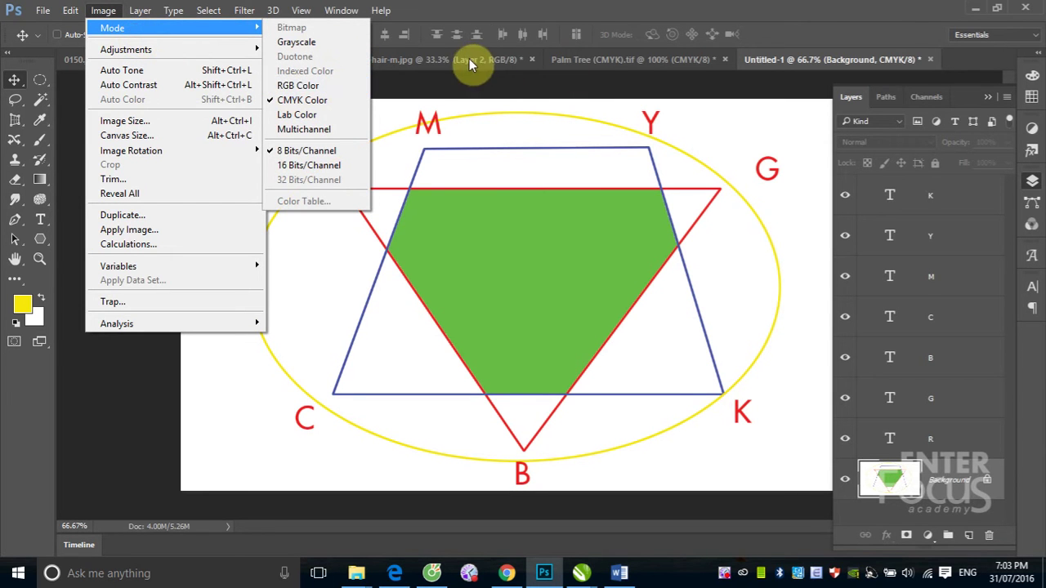
left_click(476, 29)
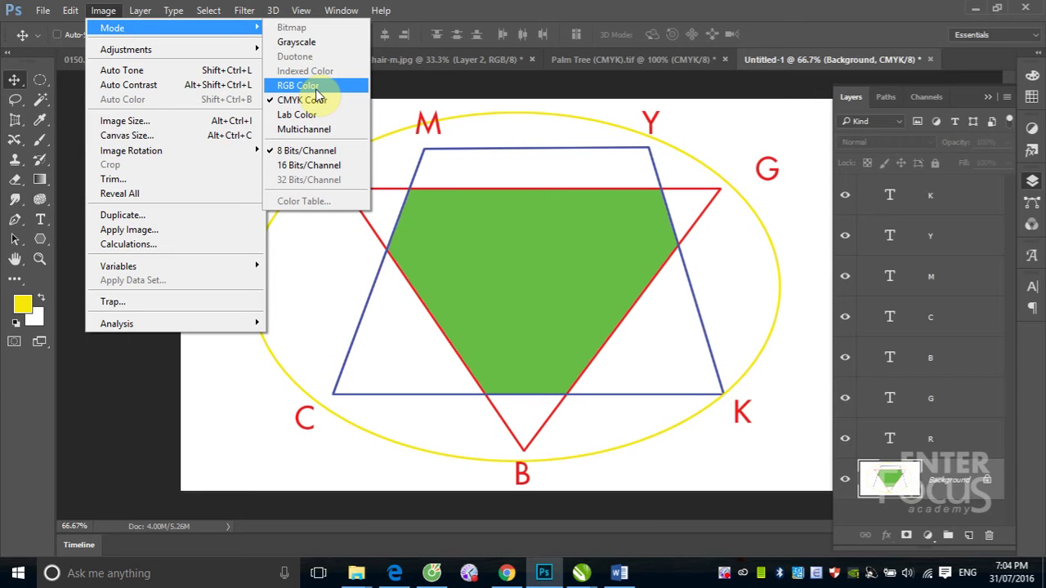
left_click(659, 14)
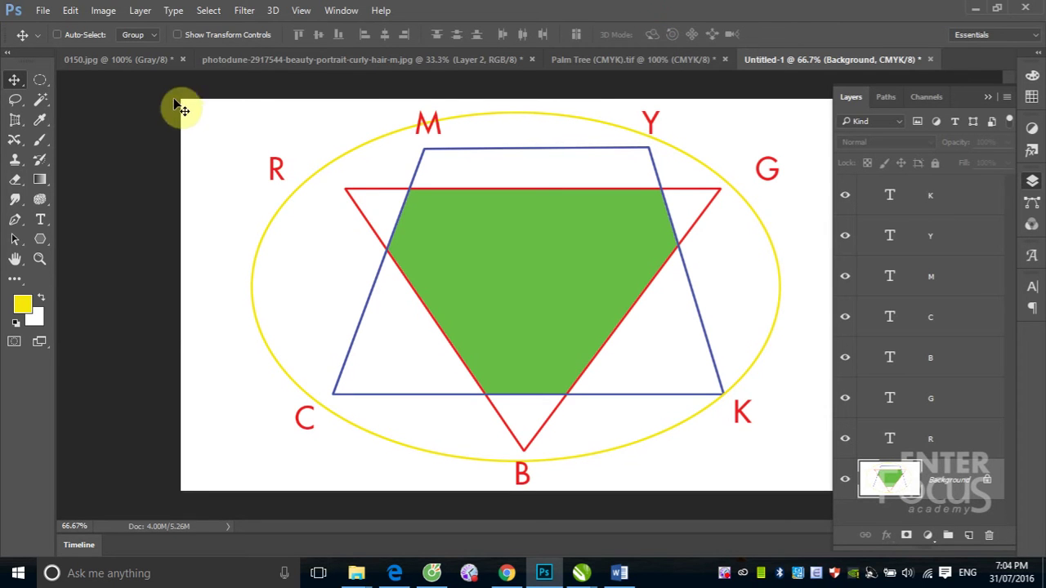
Revert the curly-hair portrait with F12, then return to the Untitled-1 diagram.
left_click(241, 62)
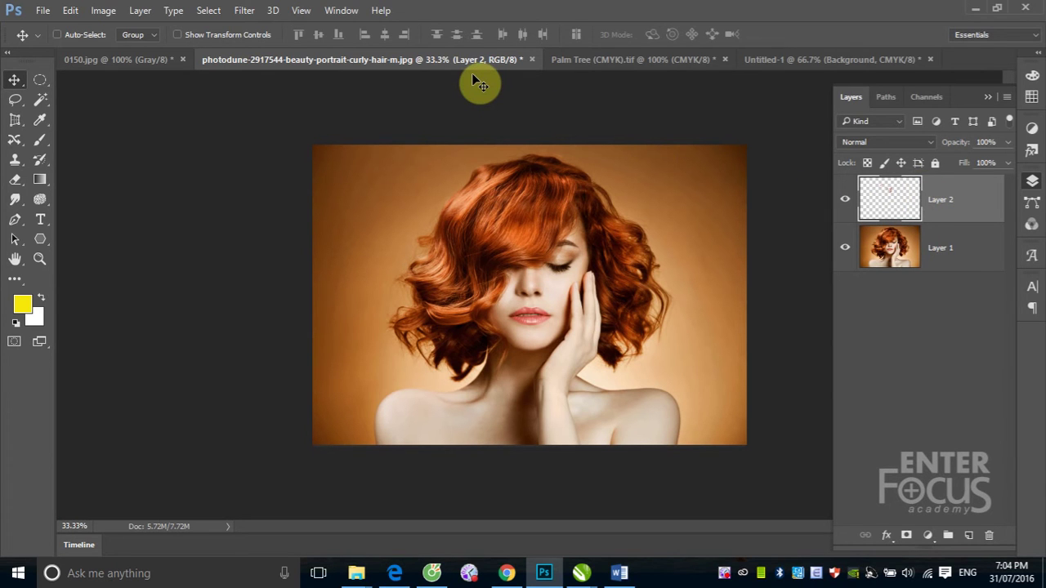
key("F12")
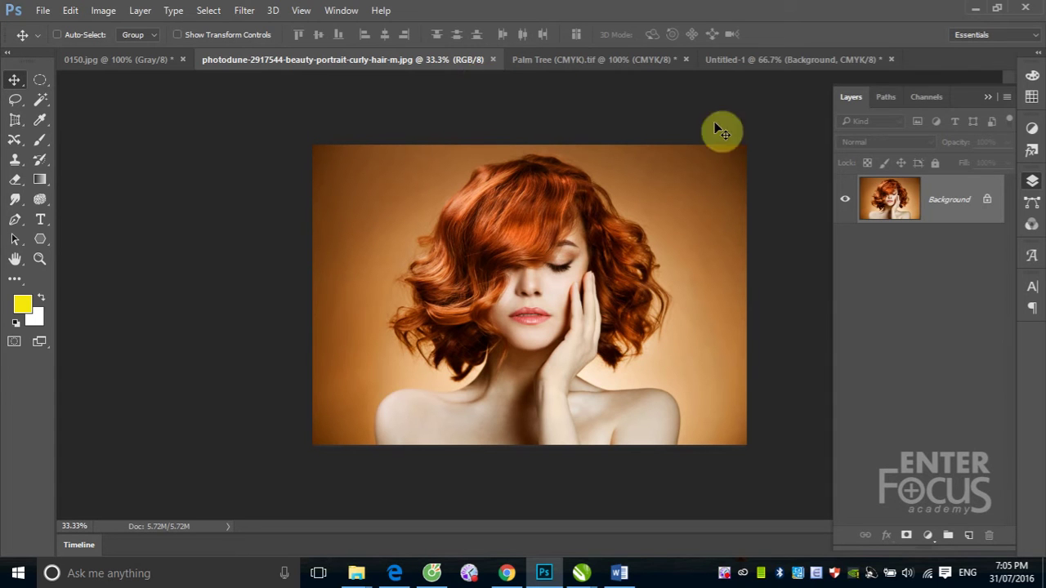
left_click(760, 60)
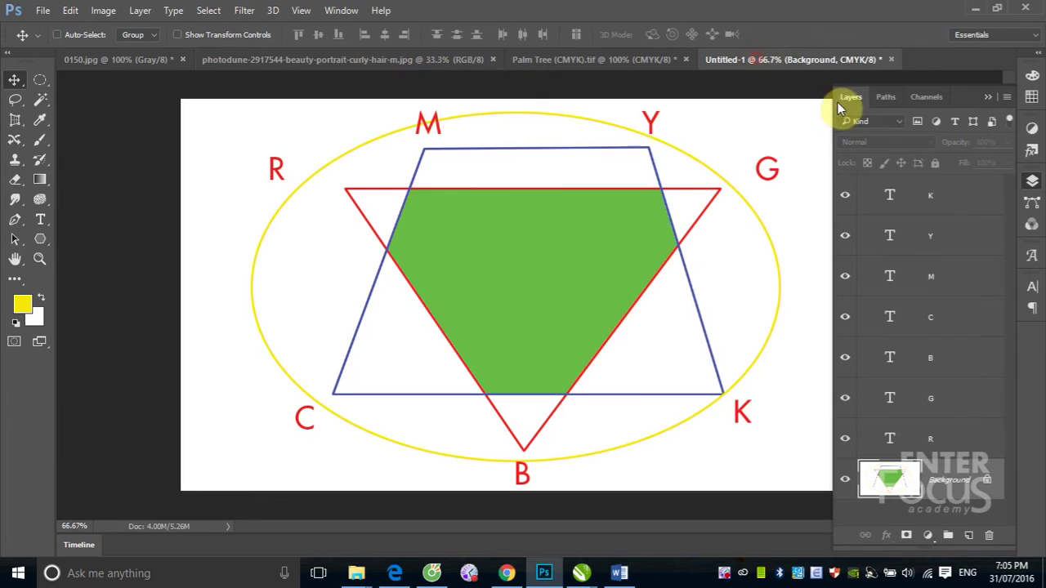
Close Untitled-1, Palm Tree, 0150.jpg and the curly-hair portrait without saving.
left_click(891, 60)
left_click(496, 227)
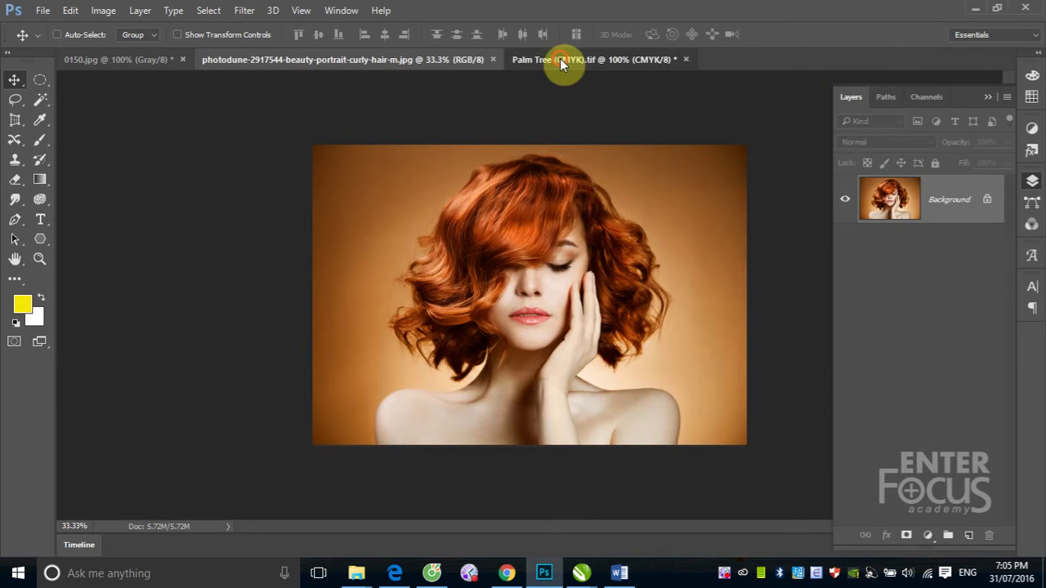
left_click(561, 60)
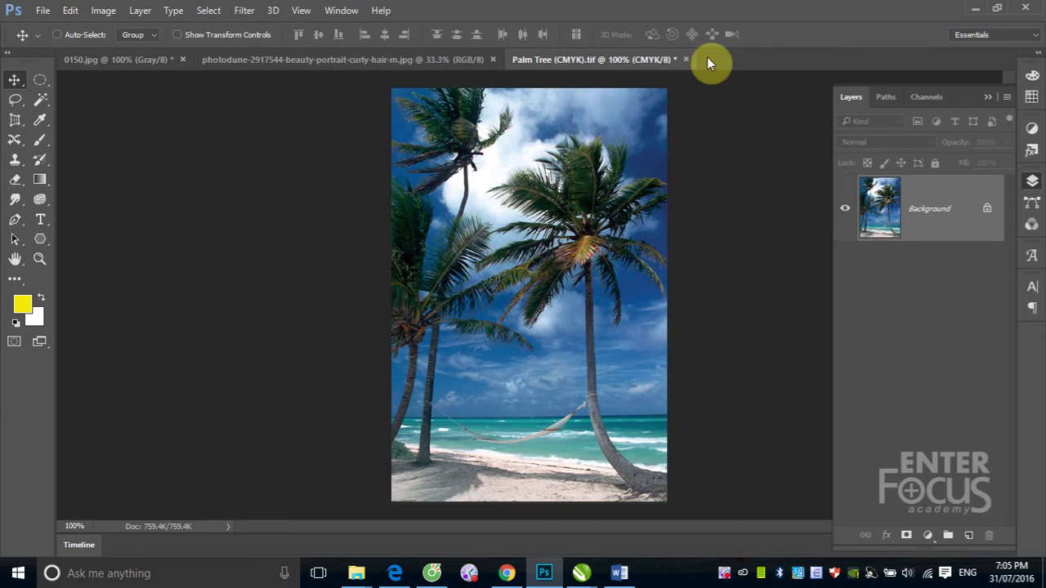
left_click(686, 59)
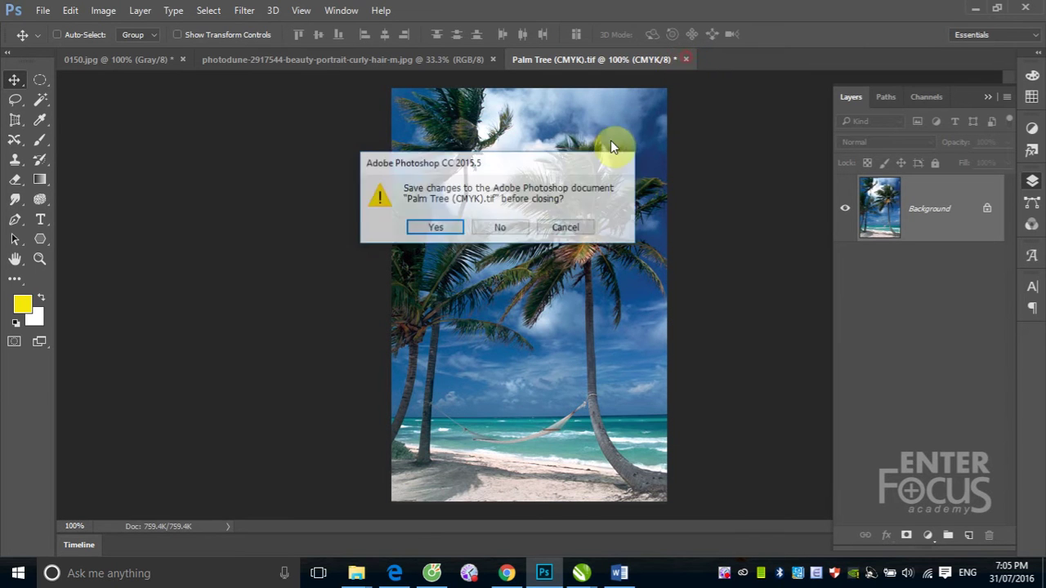
left_click(499, 227)
left_click(106, 61)
left_click(173, 60)
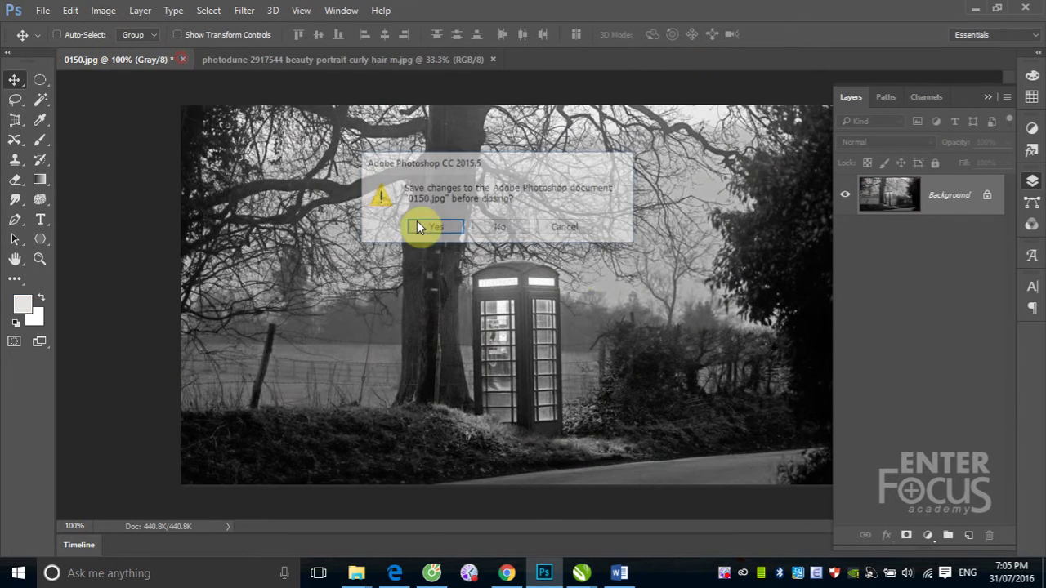
left_click(490, 227)
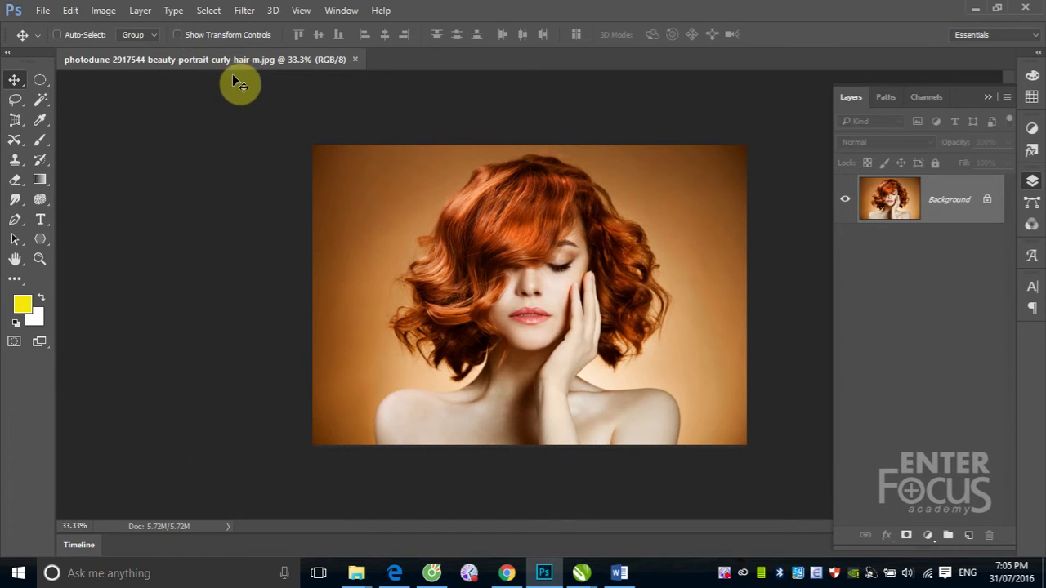
left_click(355, 62)
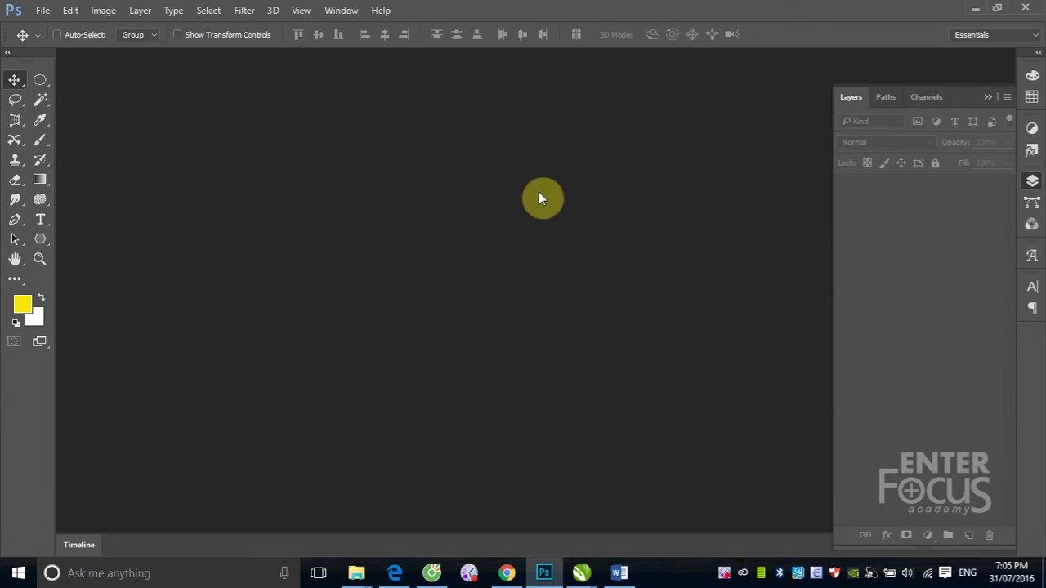
Open day-ve-mong-nghe-thuat-vietbeauty-academy.png from 2016 > Images > Portrait.
left_click(43, 10)
left_click(69, 45)
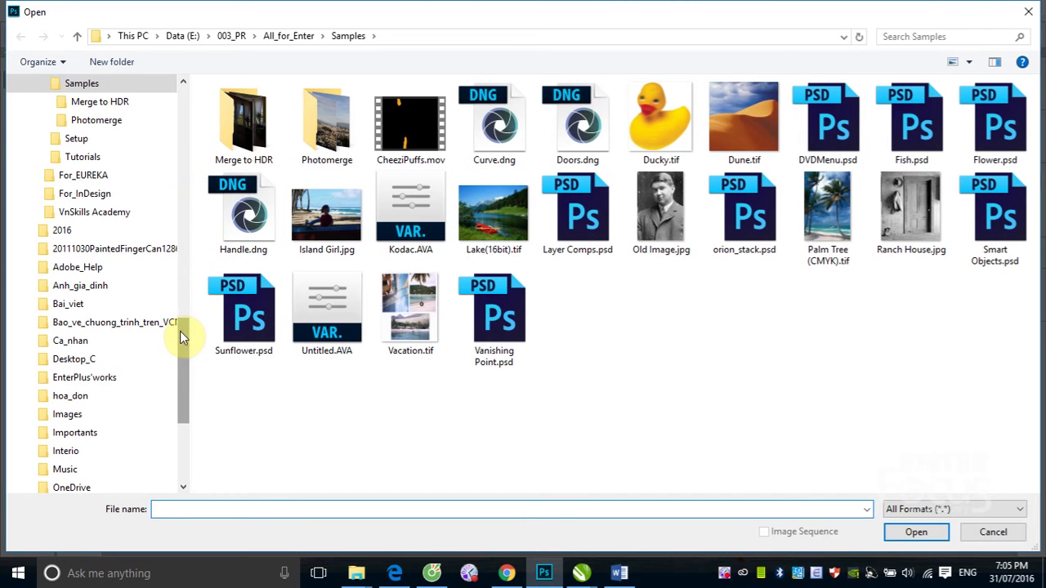
left_click_drag(180, 332, 182, 95)
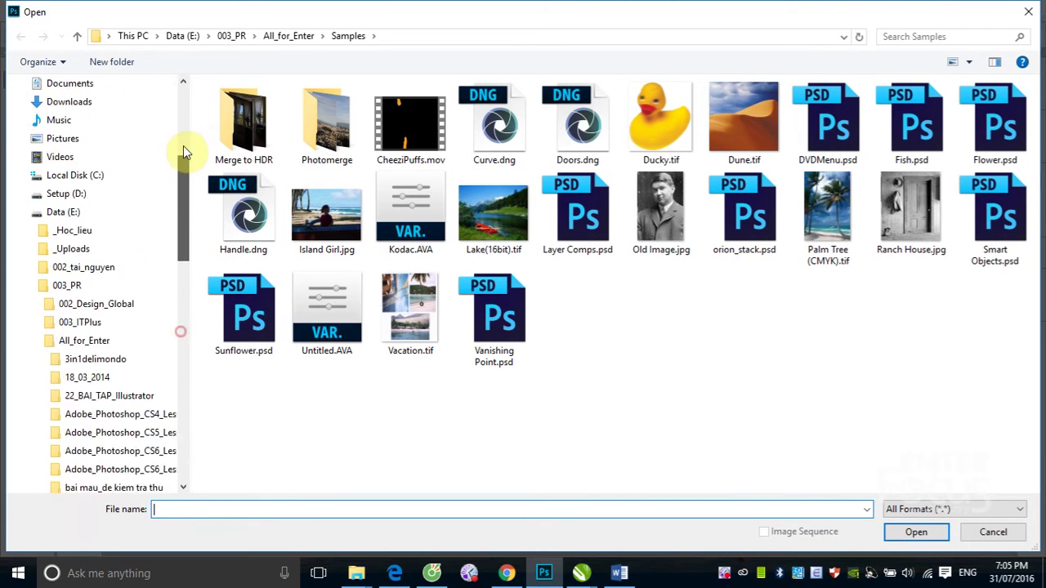
left_click(493, 214)
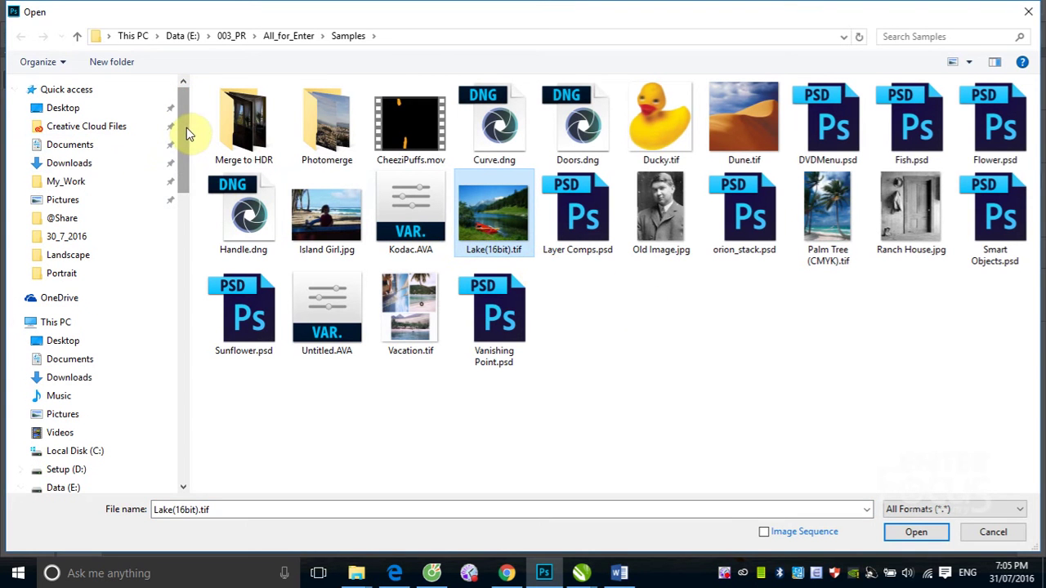
mouse_move(184, 129)
left_mouse_down()
mouse_move(198, 395)
mouse_move(173, 405)
mouse_move(184, 290)
left_mouse_up()
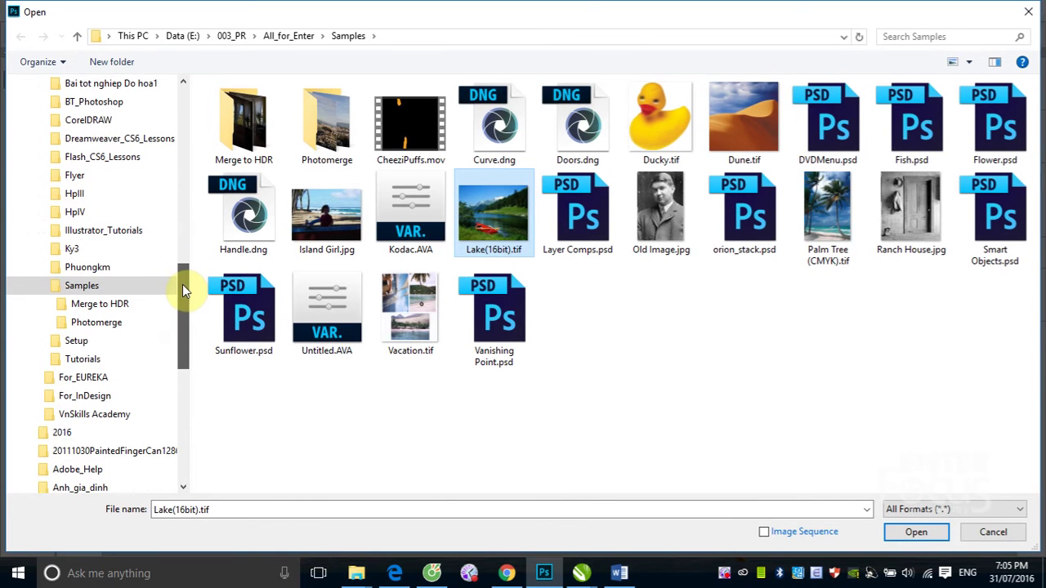
left_click(63, 432)
double_click(492, 123)
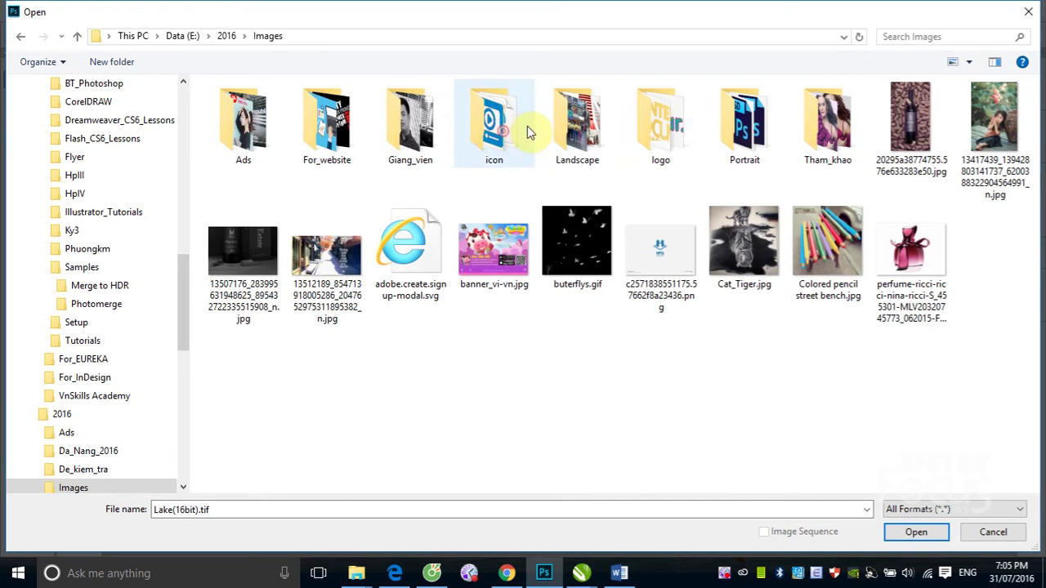
double_click(750, 141)
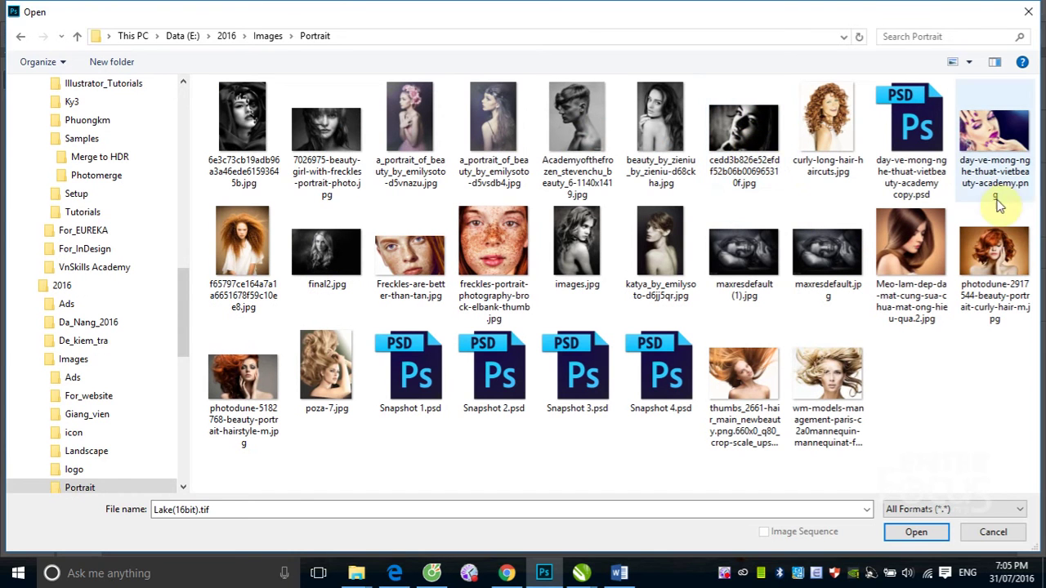
left_click(993, 135)
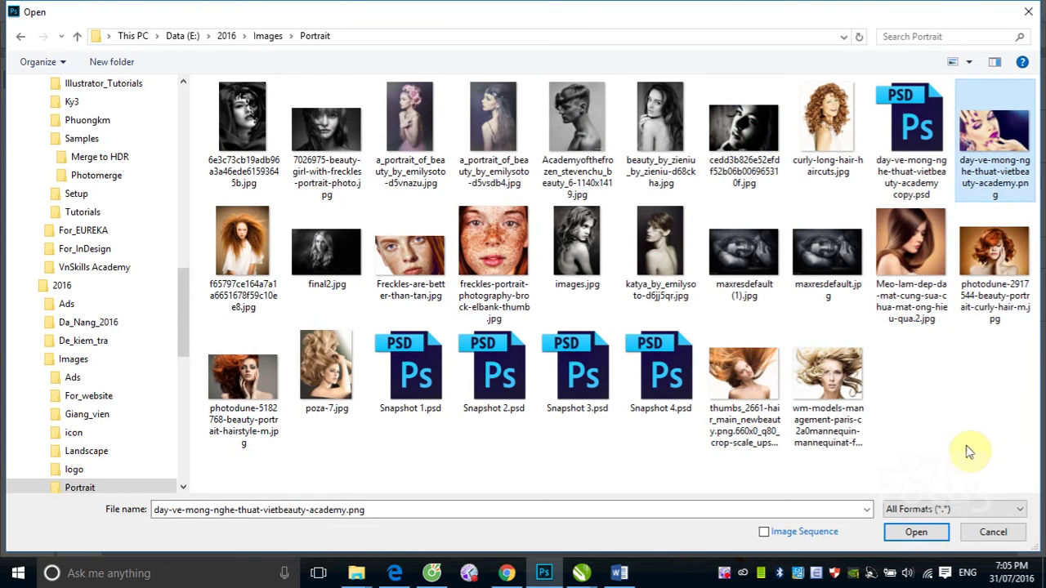
left_click(916, 532)
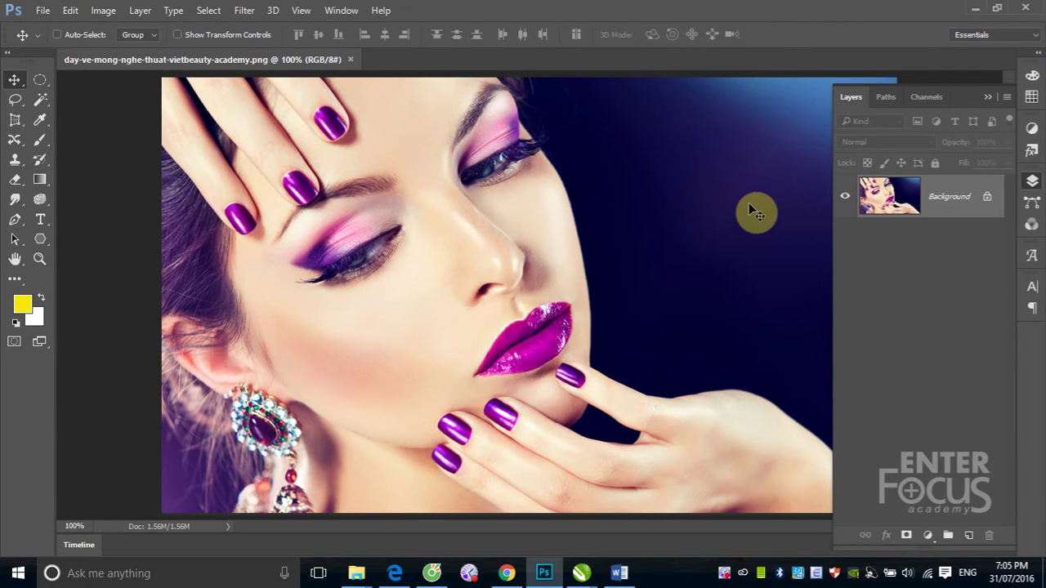
Zoom the portrait out to 66.7% and create a duplicate copy of it.
key("ctrl+minus")
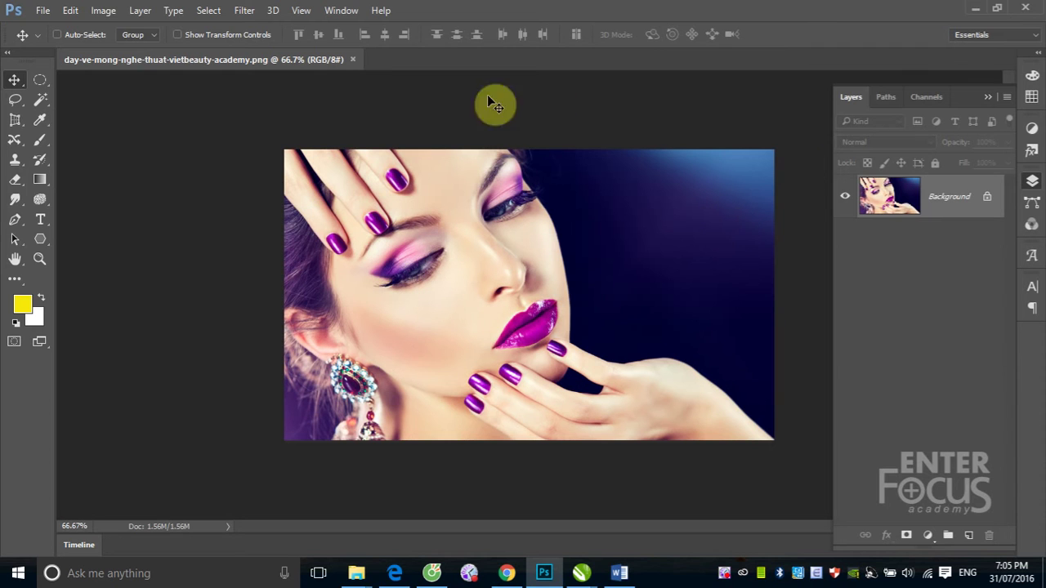
left_click(101, 15)
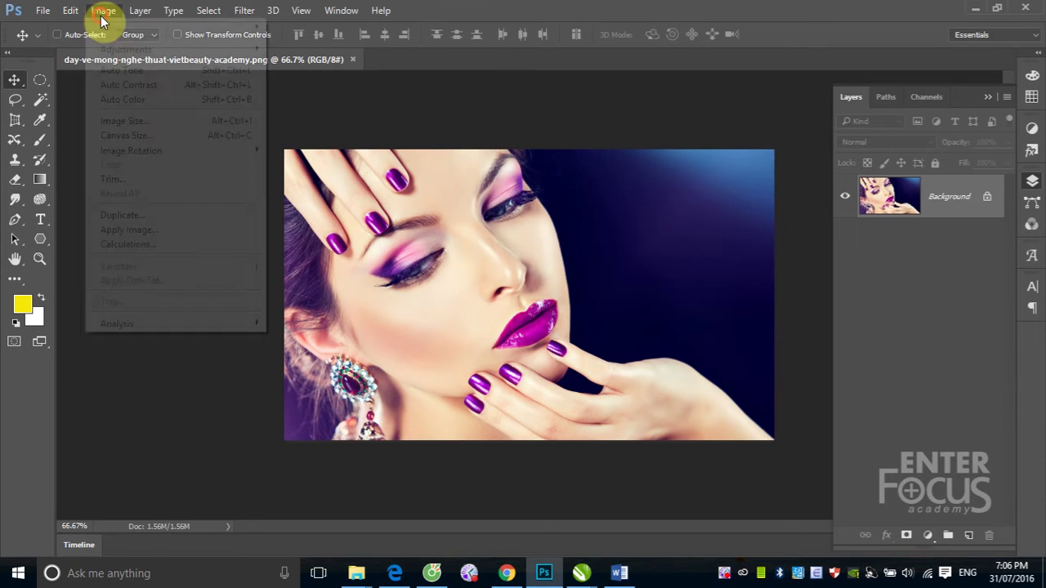
left_click(135, 215)
left_click(649, 193)
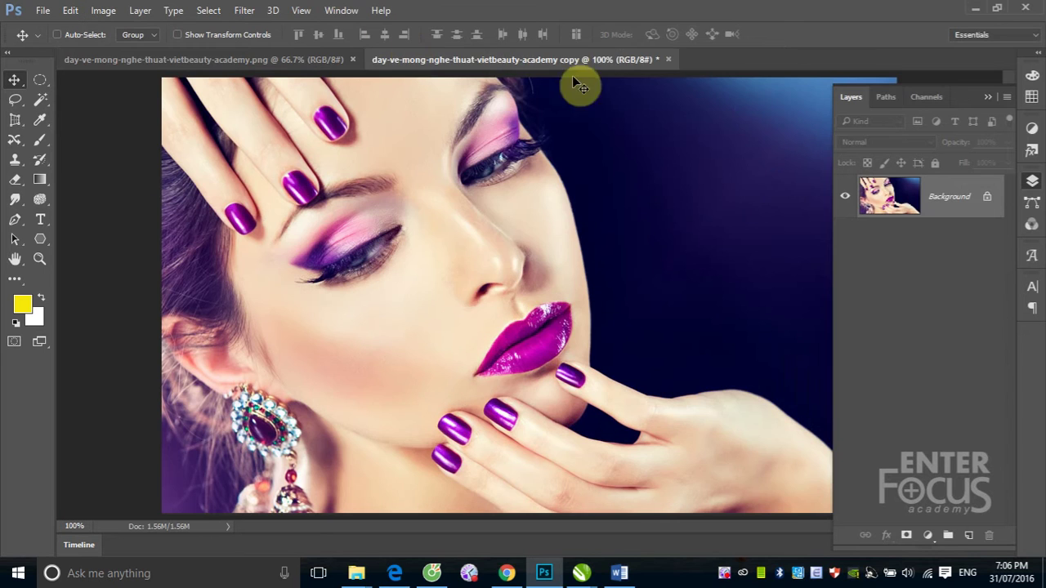
Arrange both portraits 2-up Vertical at 66.7% and collapse the Layers panel.
left_click(341, 11)
mouse_move(397, 9)
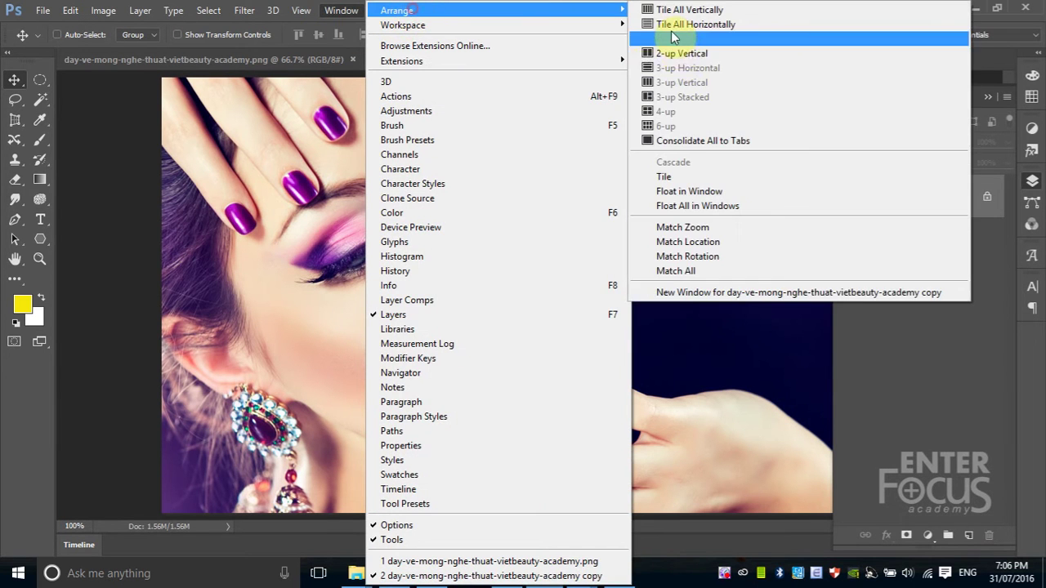
left_click(681, 53)
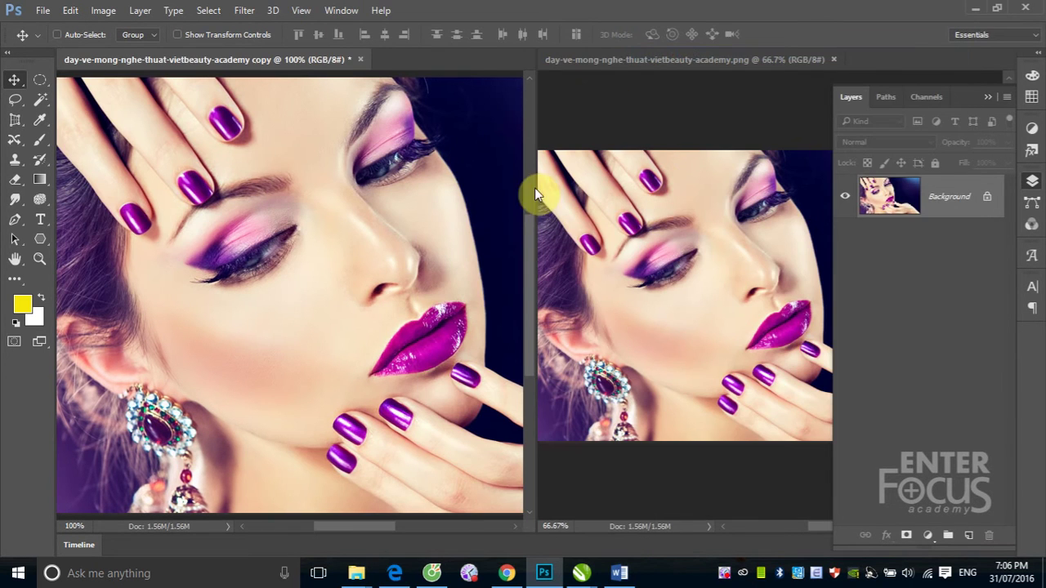
left_click(625, 248)
left_click(392, 213)
key("ctrl+minus")
key("ctrl+minus")
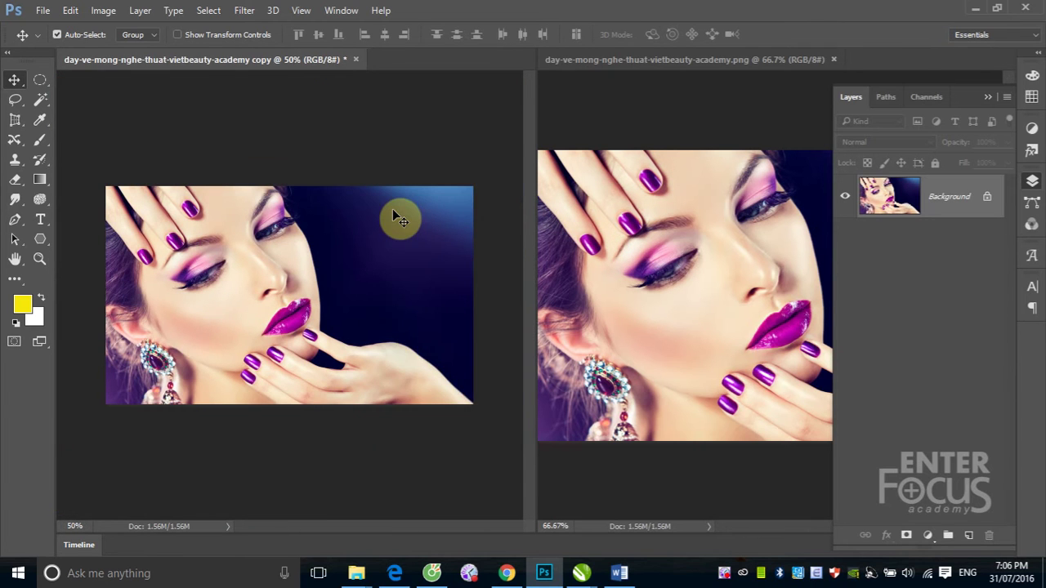
key("ctrl+plus")
left_click(650, 251)
left_click(989, 97)
left_click(991, 99)
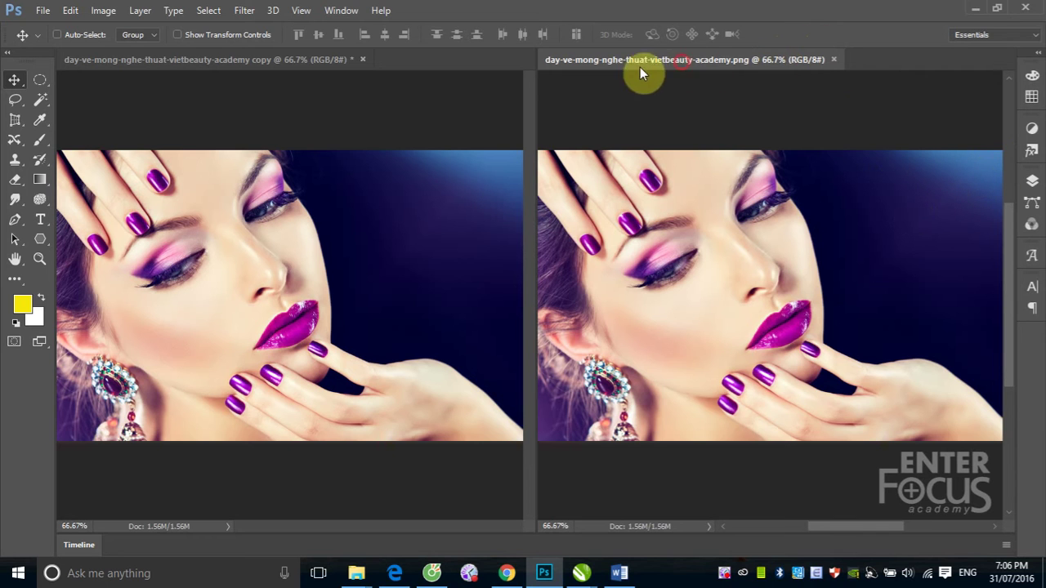
Convert the portrait copy to CMYK and close the original PNG.
left_click(337, 68)
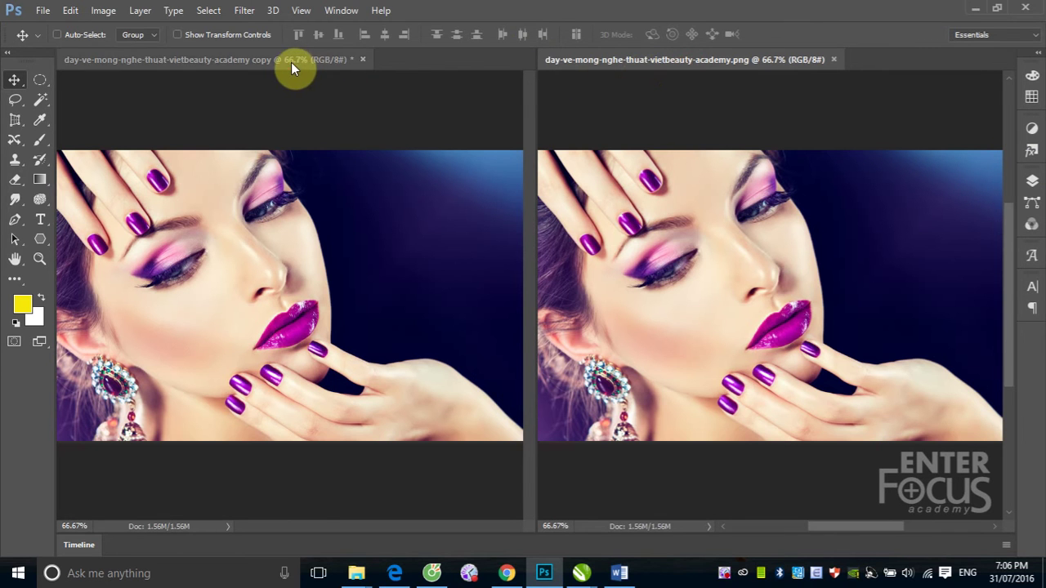
left_click(105, 10)
mouse_move(131, 28)
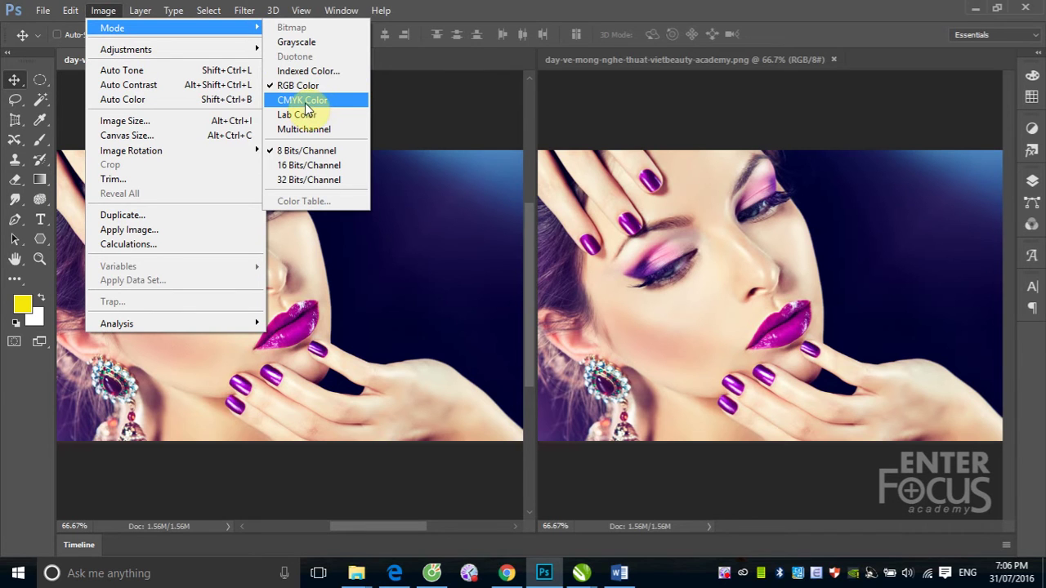
left_click(310, 104)
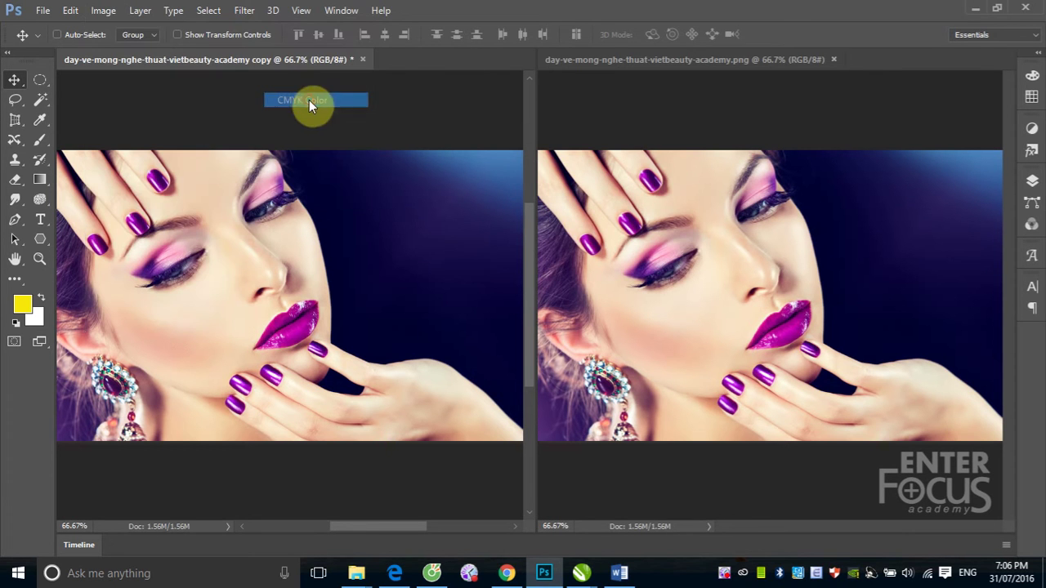
left_click(493, 249)
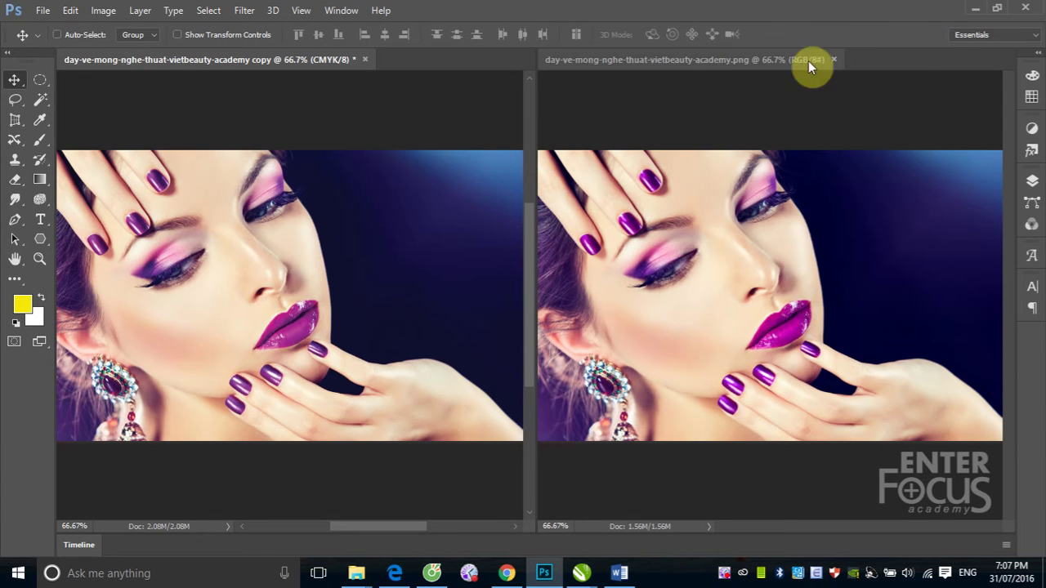
left_click(834, 60)
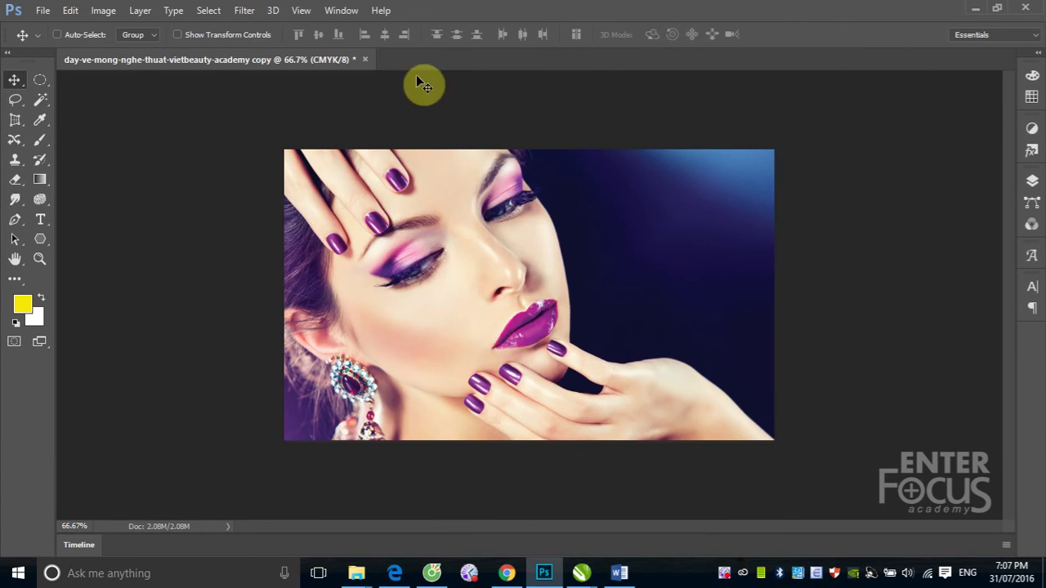
left_click(365, 60)
left_click(491, 222)
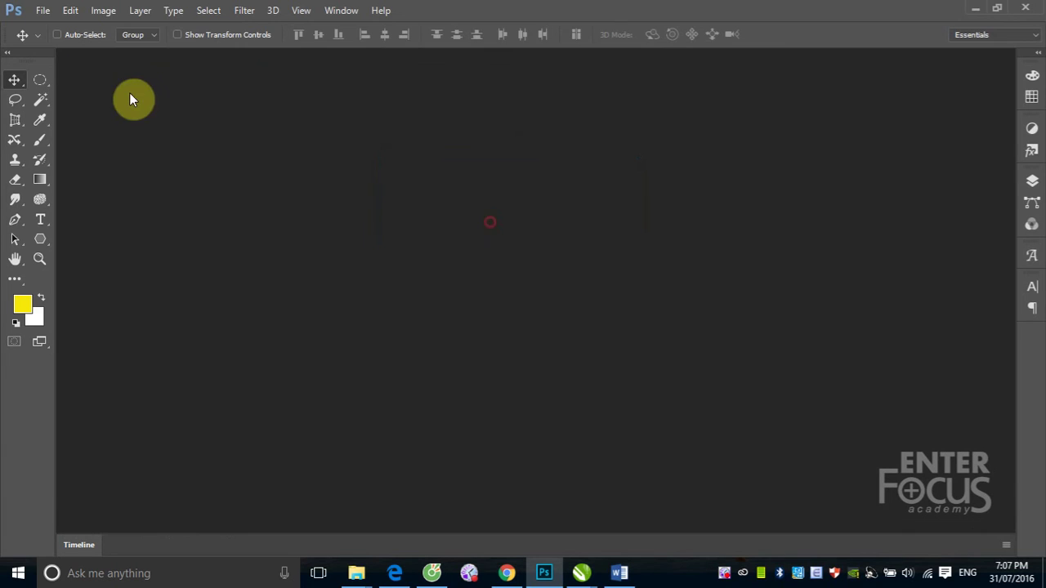
left_click(42, 10)
left_click(65, 46)
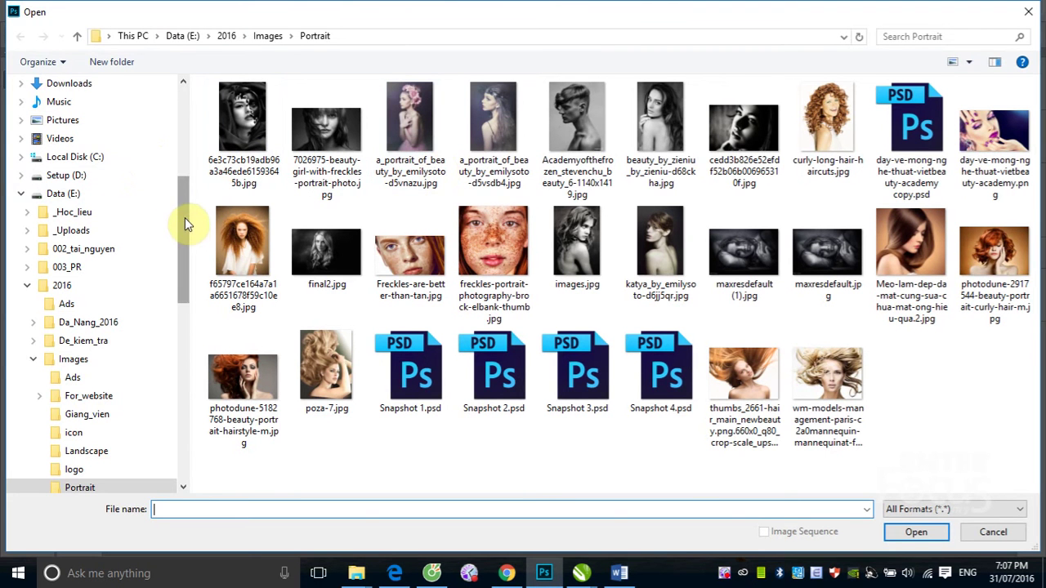
mouse_move(185, 218)
left_mouse_down()
mouse_move(184, 123)
mouse_move(192, 278)
mouse_move(182, 317)
mouse_move(178, 145)
left_mouse_up()
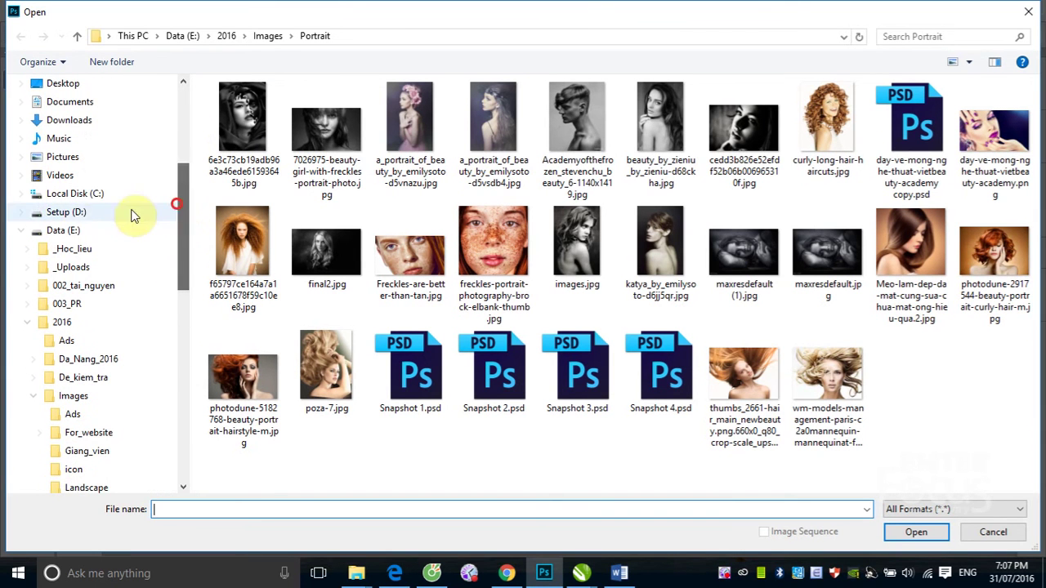
left_click(72, 211)
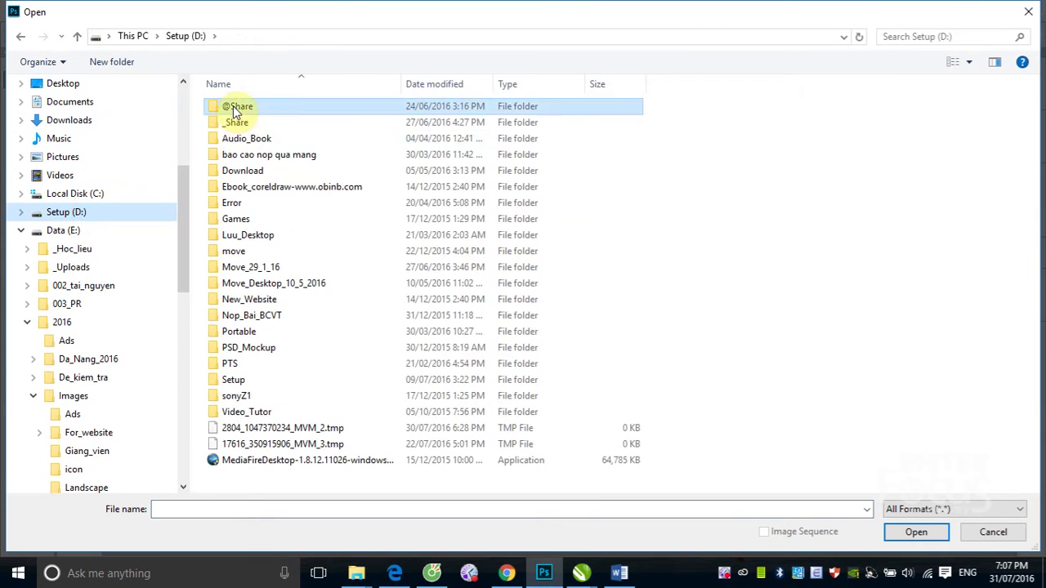
double_click(236, 106)
scroll(646, 306, "down", 10)
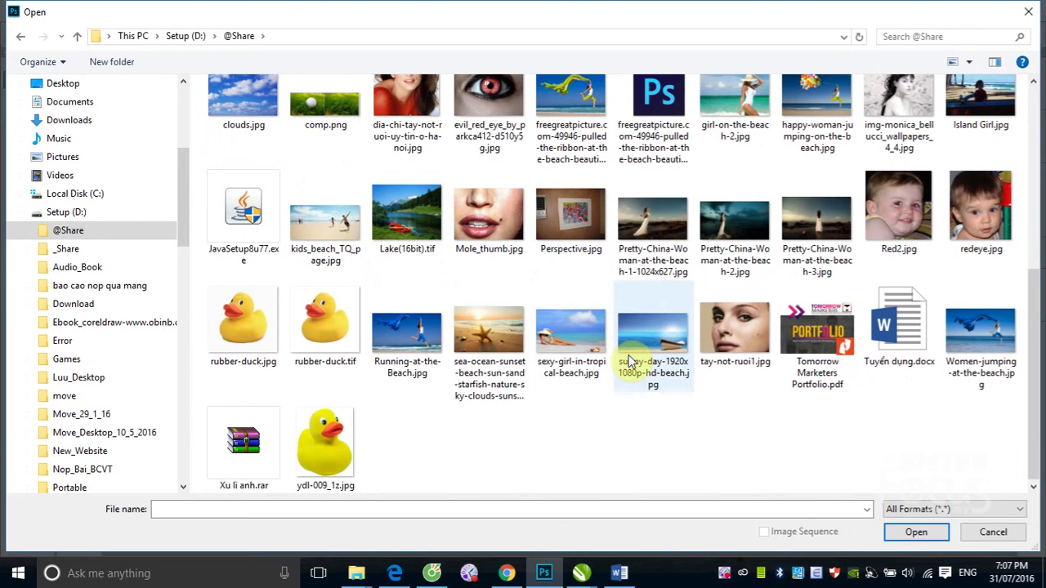
scroll(567, 396, "up", 2)
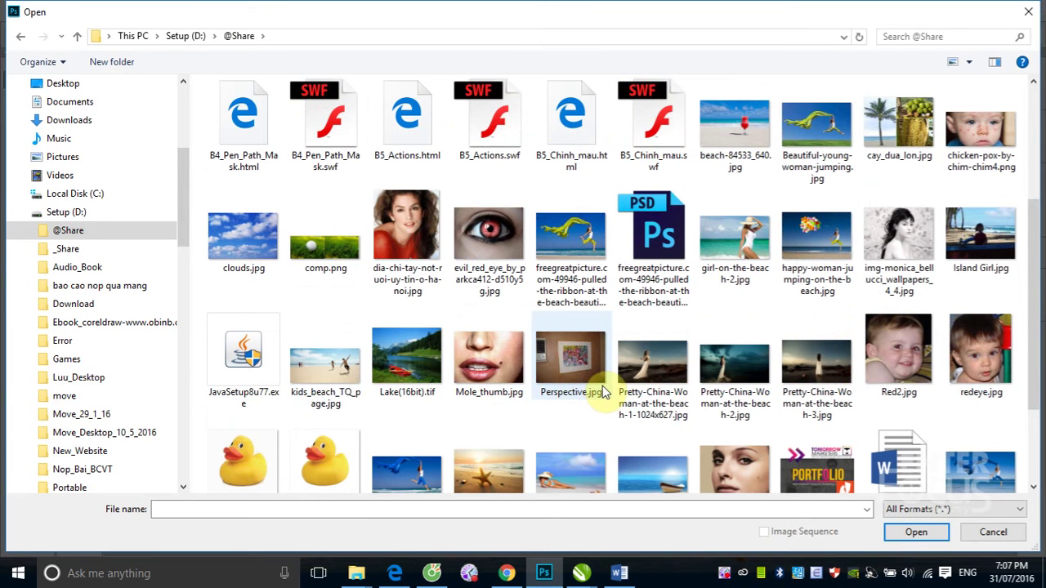
left_click(813, 137)
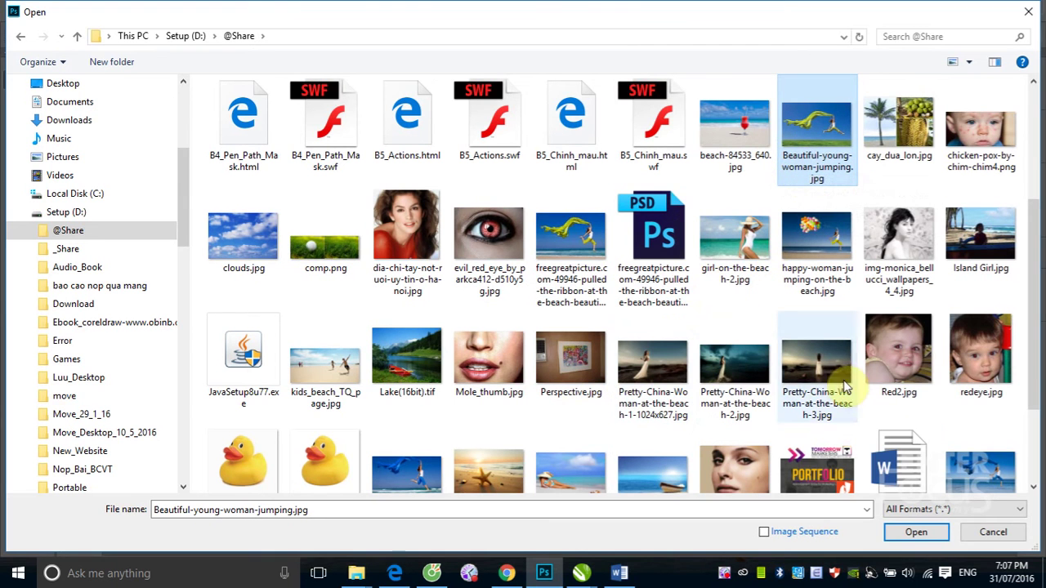
left_click(915, 532)
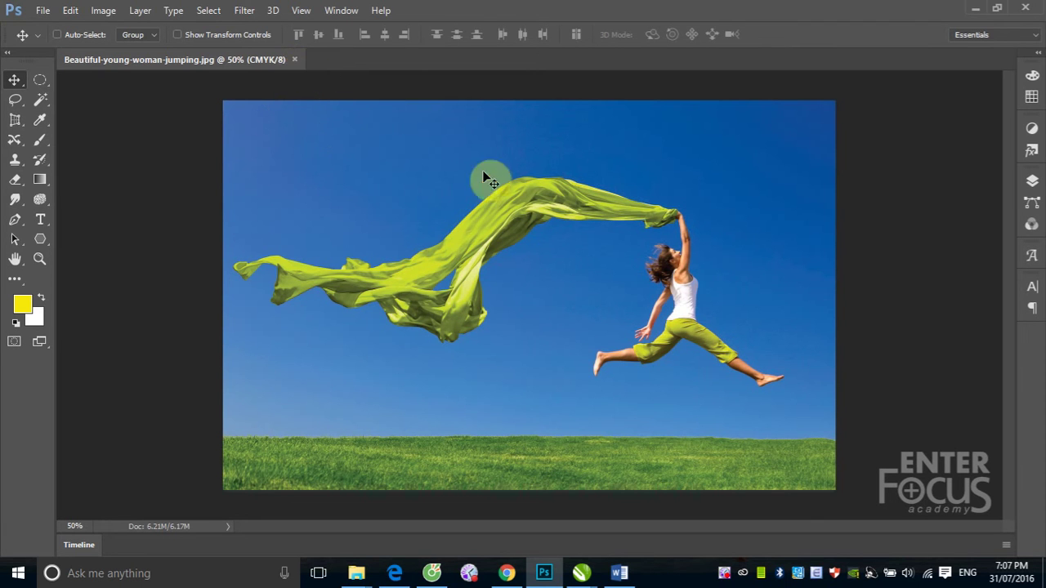
left_click(298, 59)
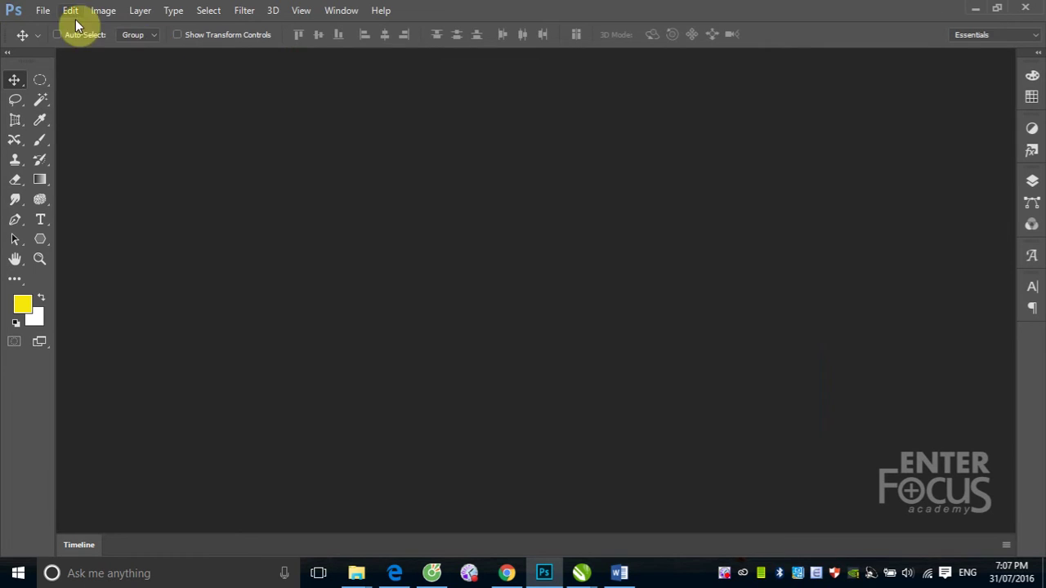
left_click(42, 11)
left_click(58, 42)
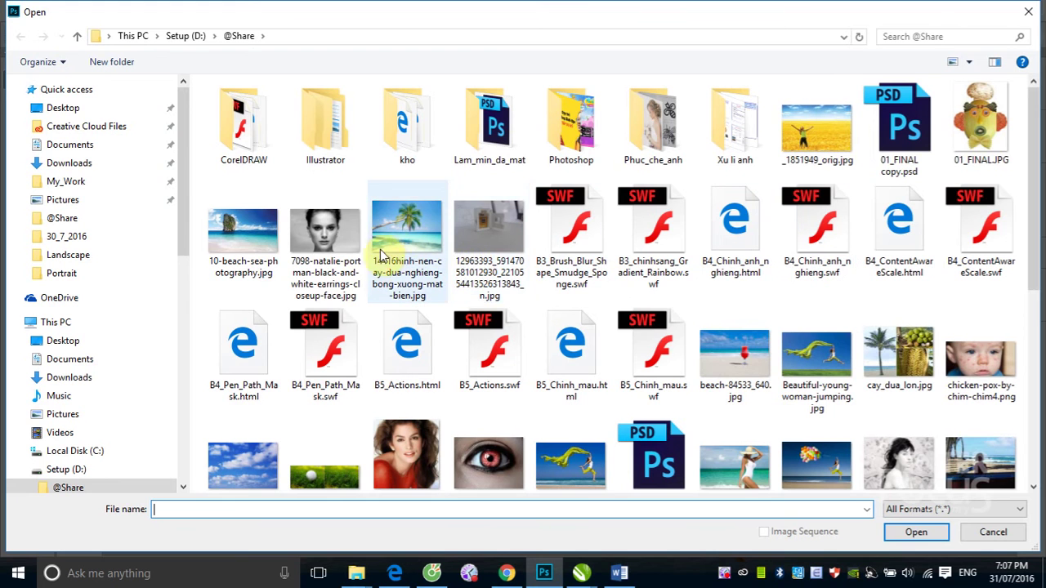
scroll(409, 232, "down", 2)
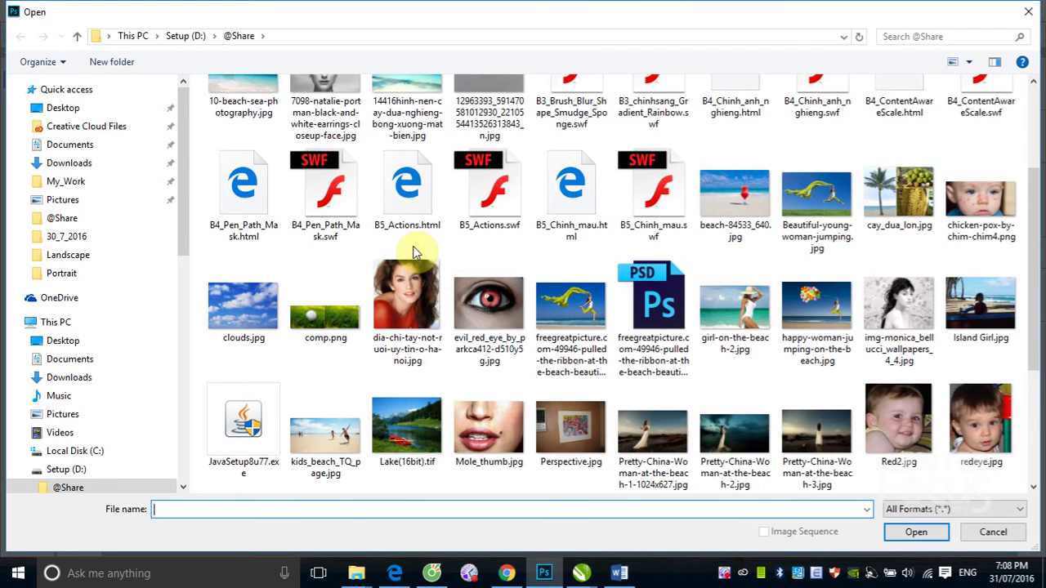
scroll(629, 422, "down", 3)
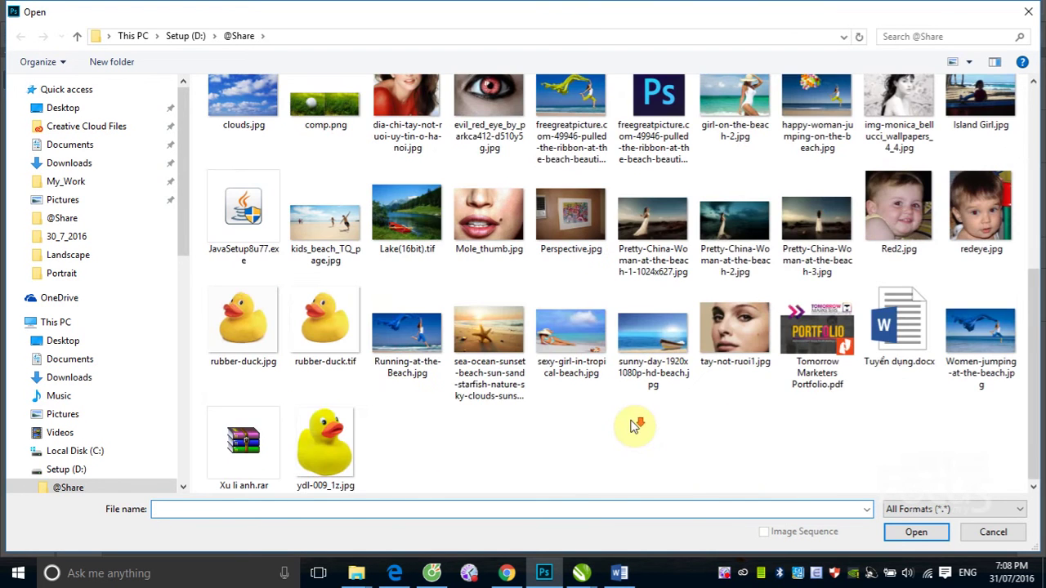
scroll(539, 419, "up", 5)
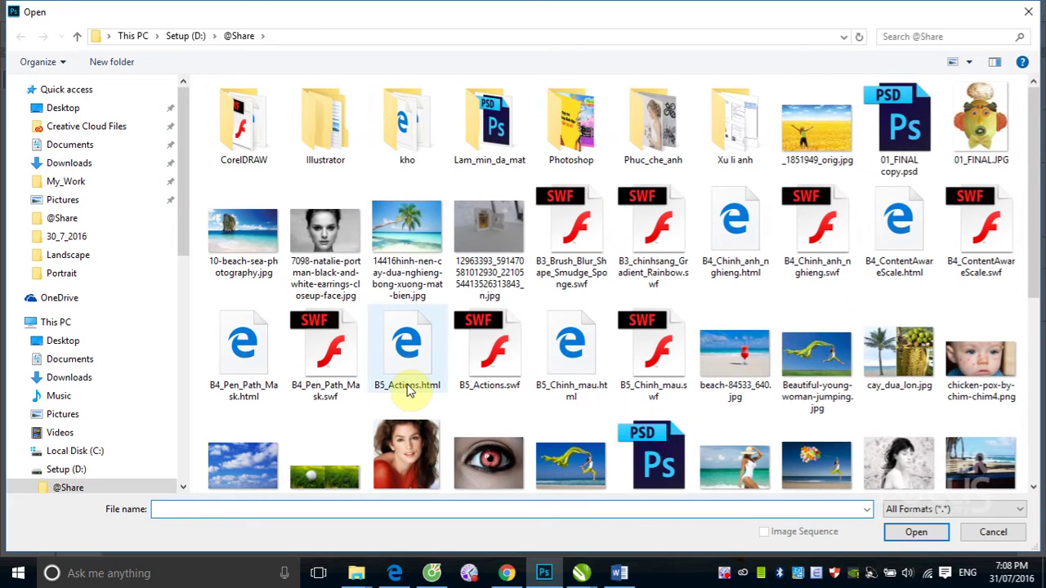
scroll(413, 384, "down", 2)
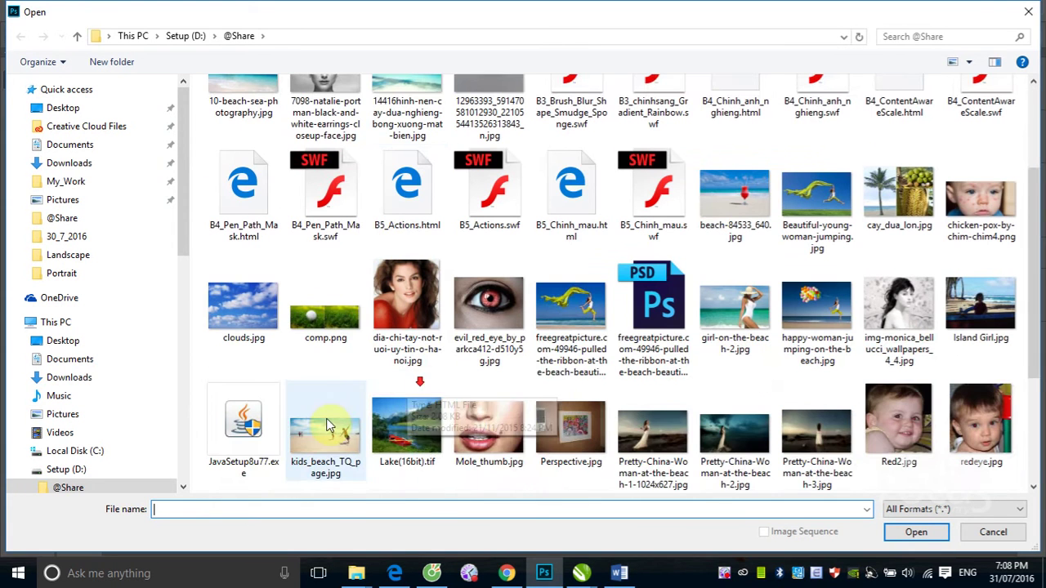
left_click(325, 310)
left_click(892, 535)
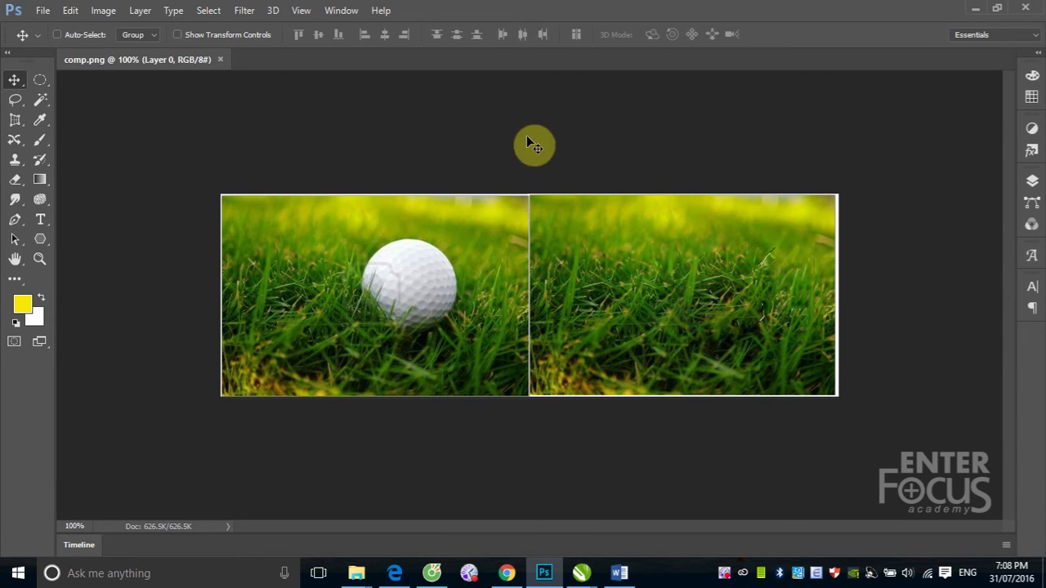
Duplicate comp.png as comp copy and tile both documents 2-up Horizontal.
left_click(103, 13)
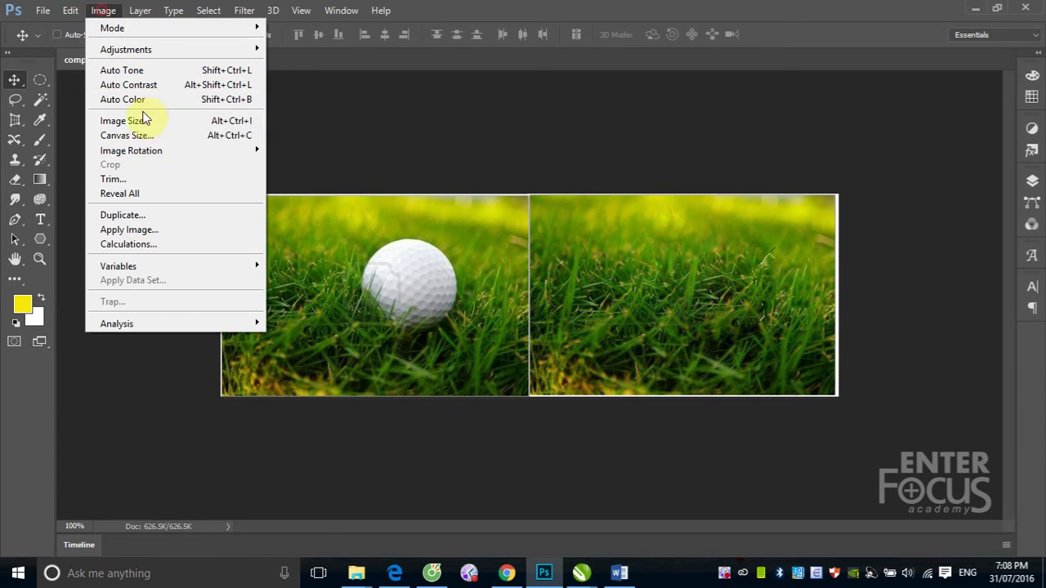
left_click(137, 215)
left_click(643, 191)
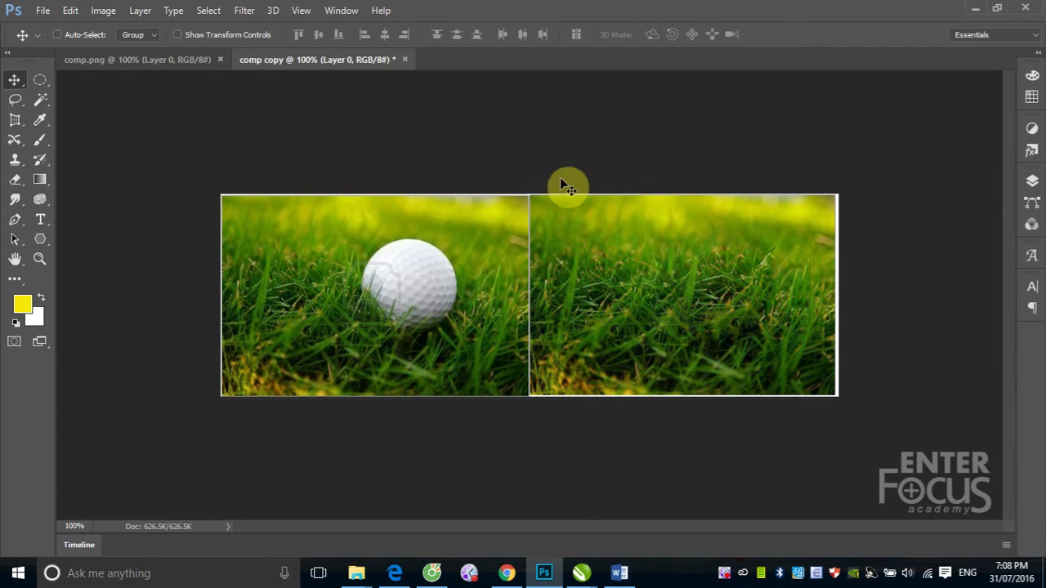
left_click(341, 11)
mouse_move(397, 10)
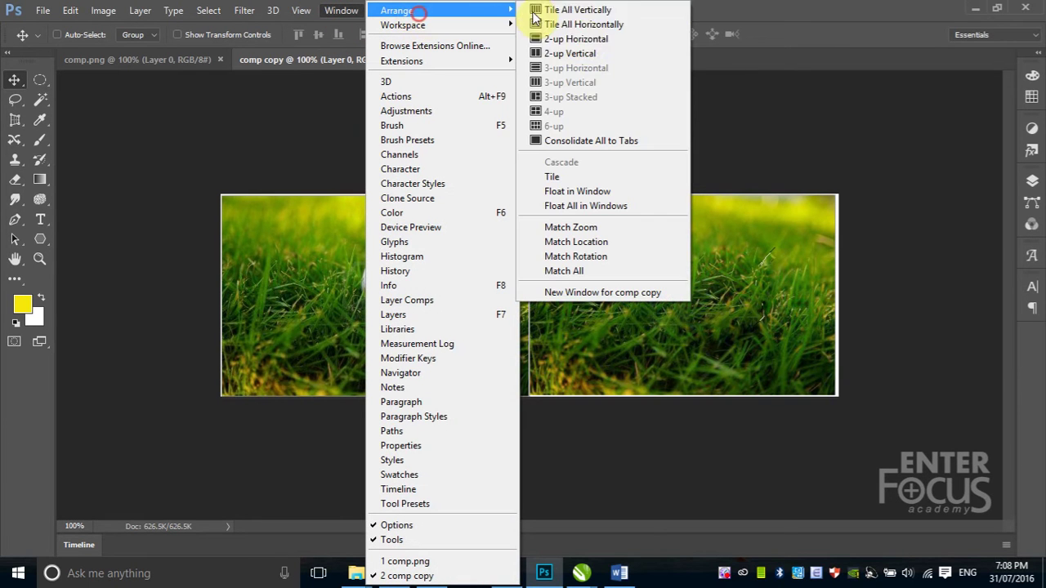
left_click(582, 38)
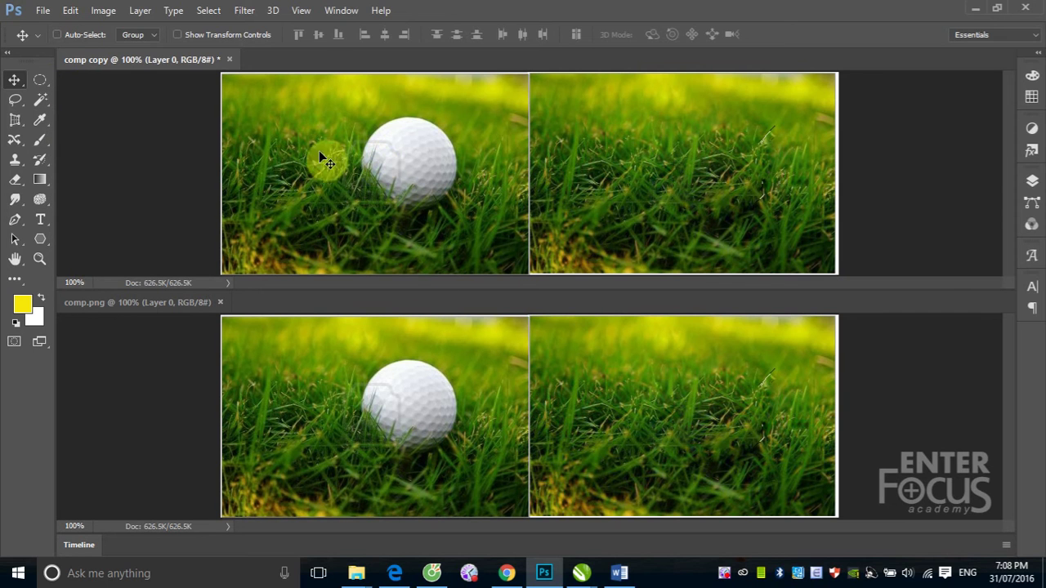
left_click(103, 11)
mouse_move(112, 28)
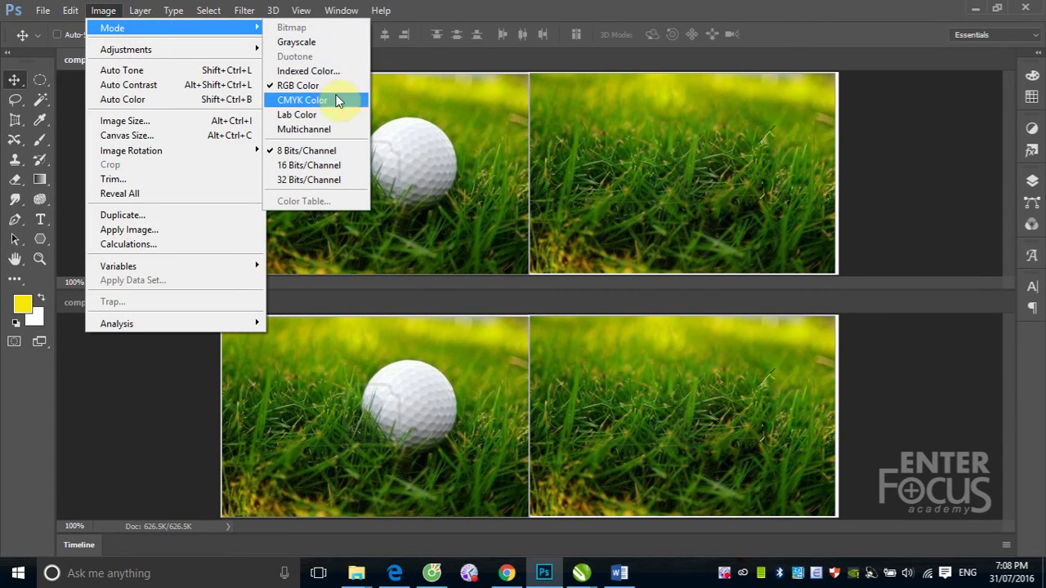
left_click(323, 101)
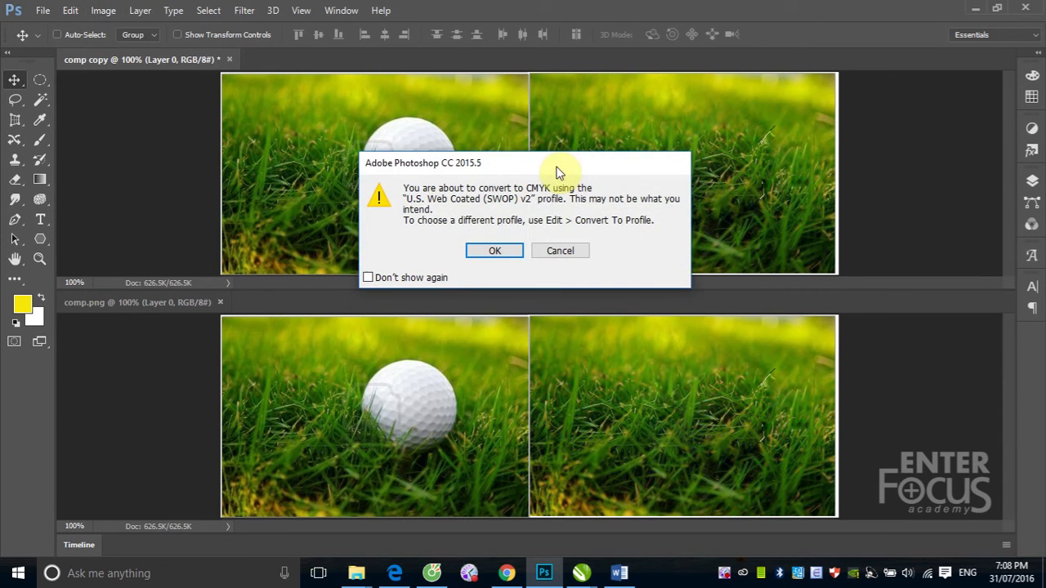
left_click(493, 251)
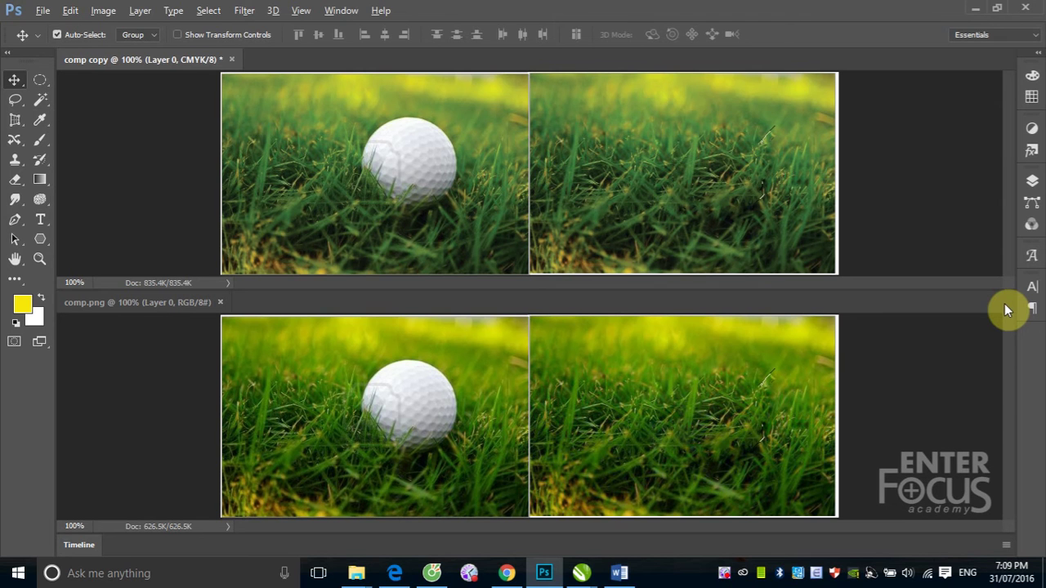
key("ctrl+z")
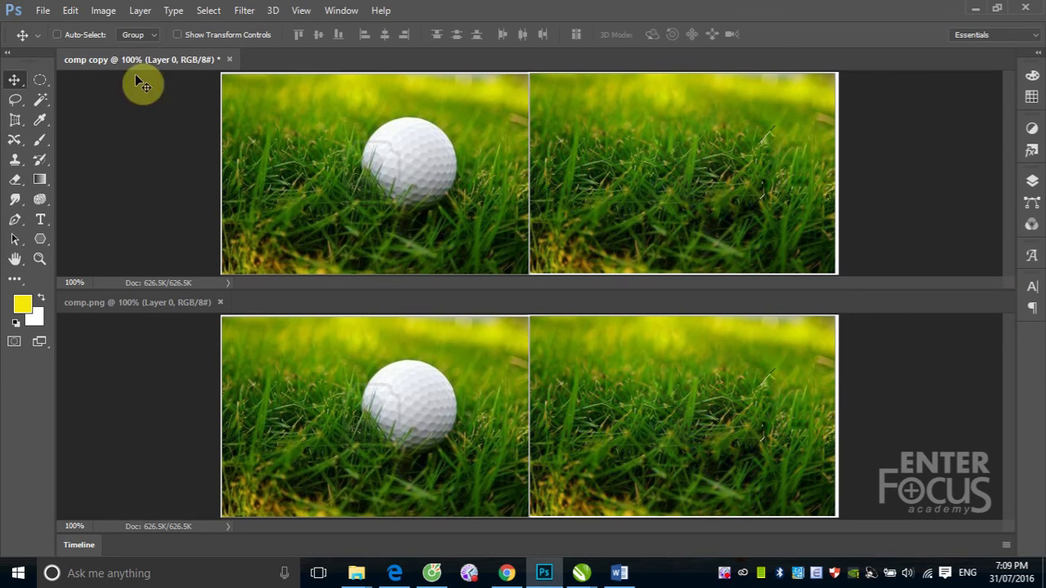
left_click(103, 10)
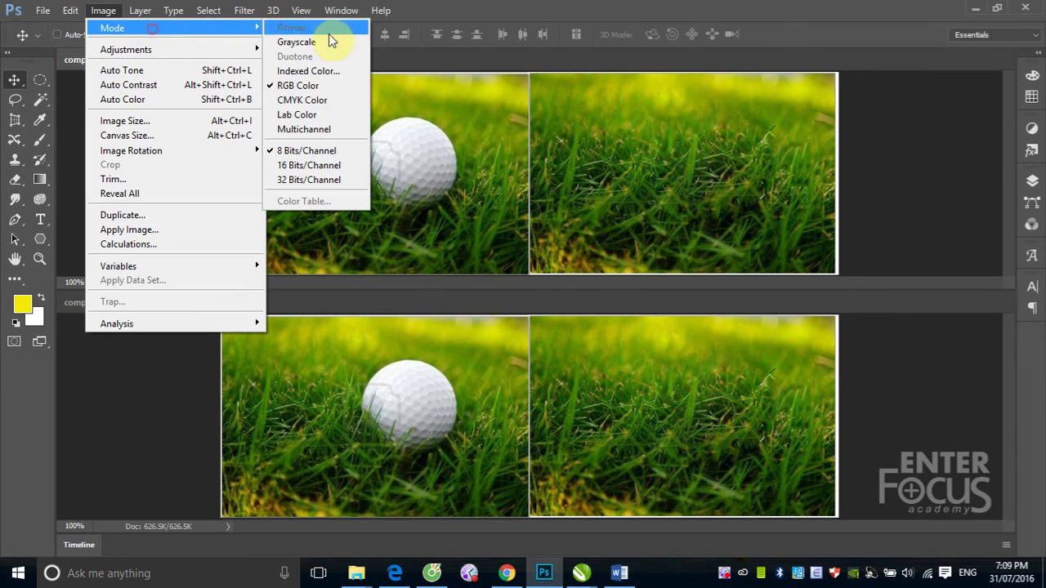
mouse_move(112, 28)
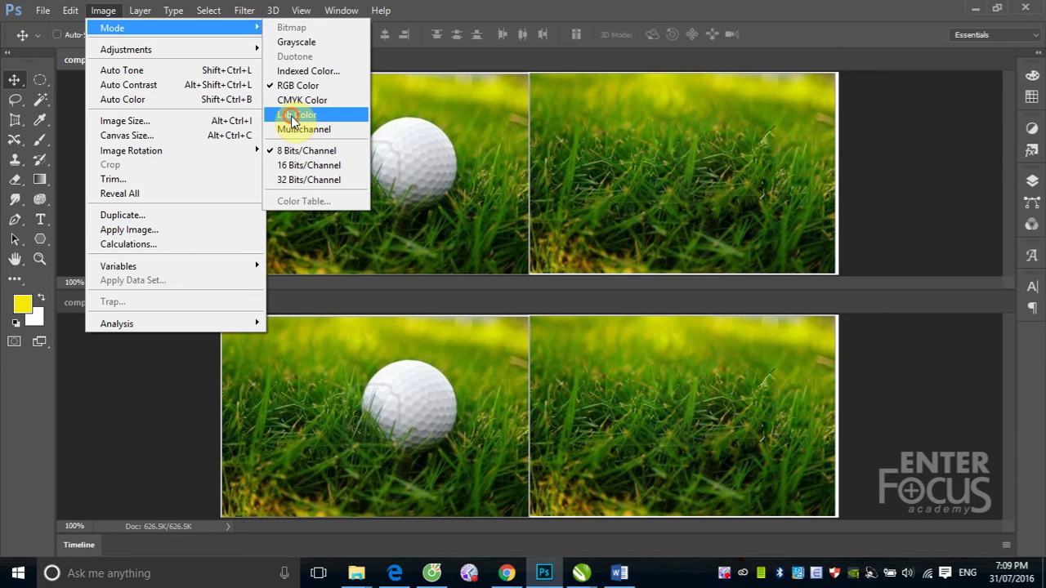
left_click(292, 116)
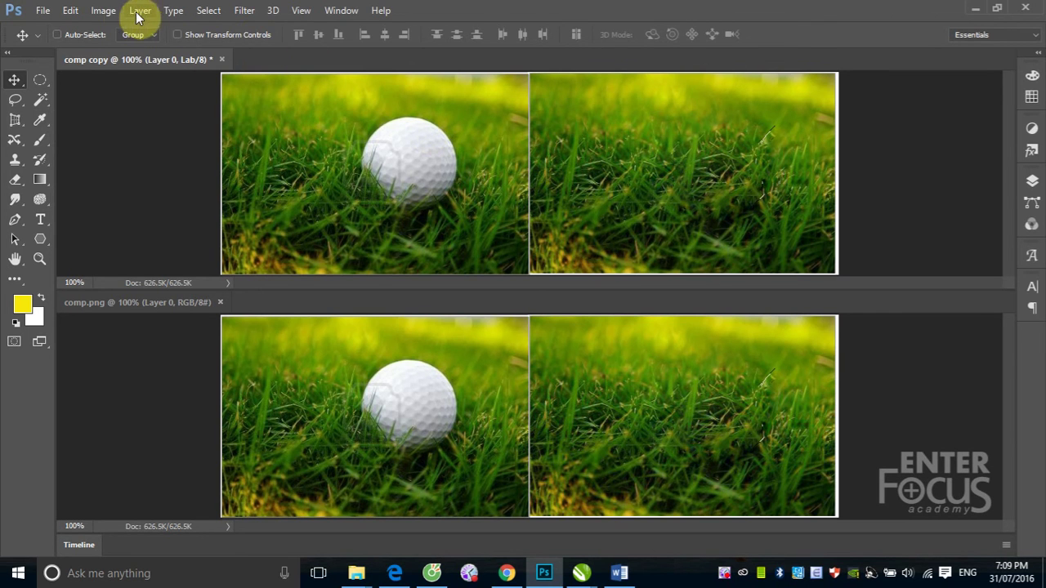
left_click(104, 11)
left_click(299, 101)
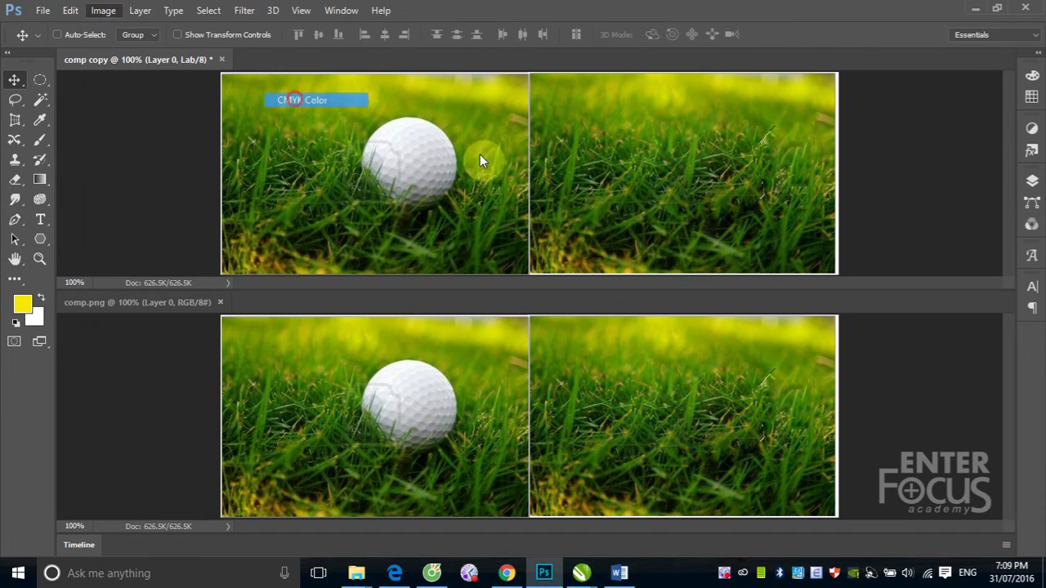
left_click(488, 253)
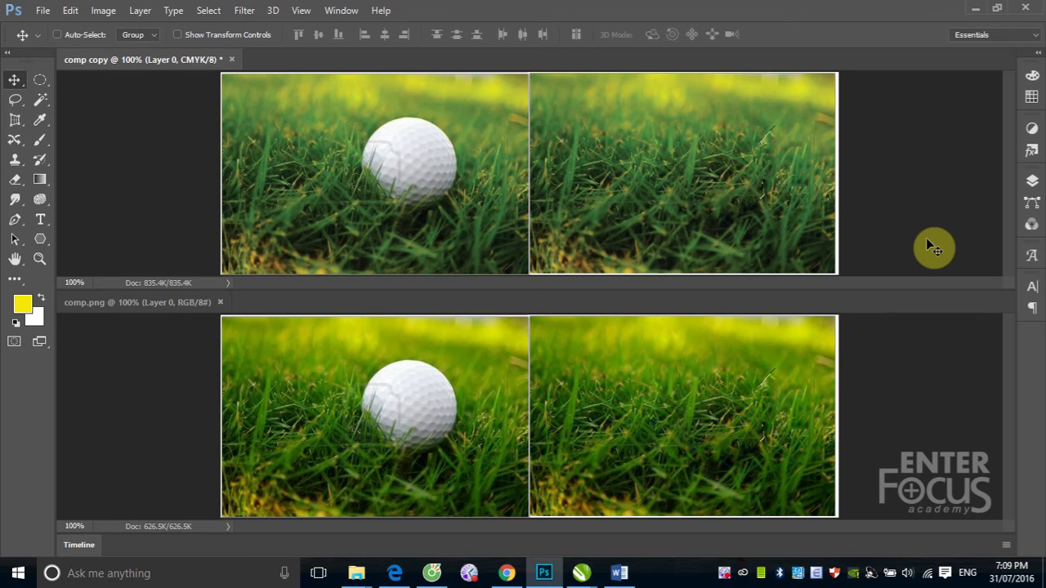
key("ctrl+alt+z")
key("ctrl+alt+z")
left_click(103, 10)
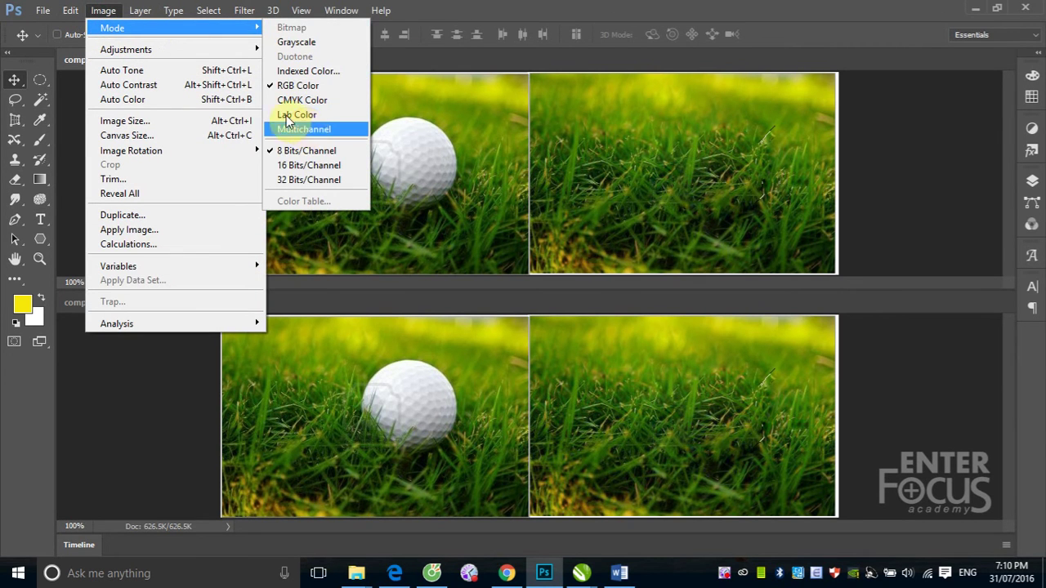
mouse_move(70, 9)
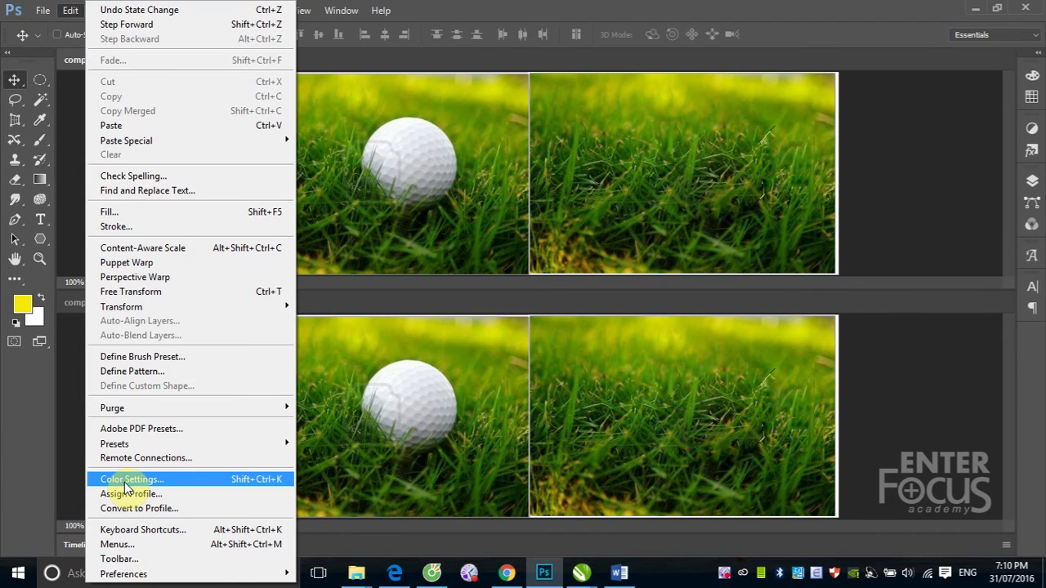
left_click(125, 482)
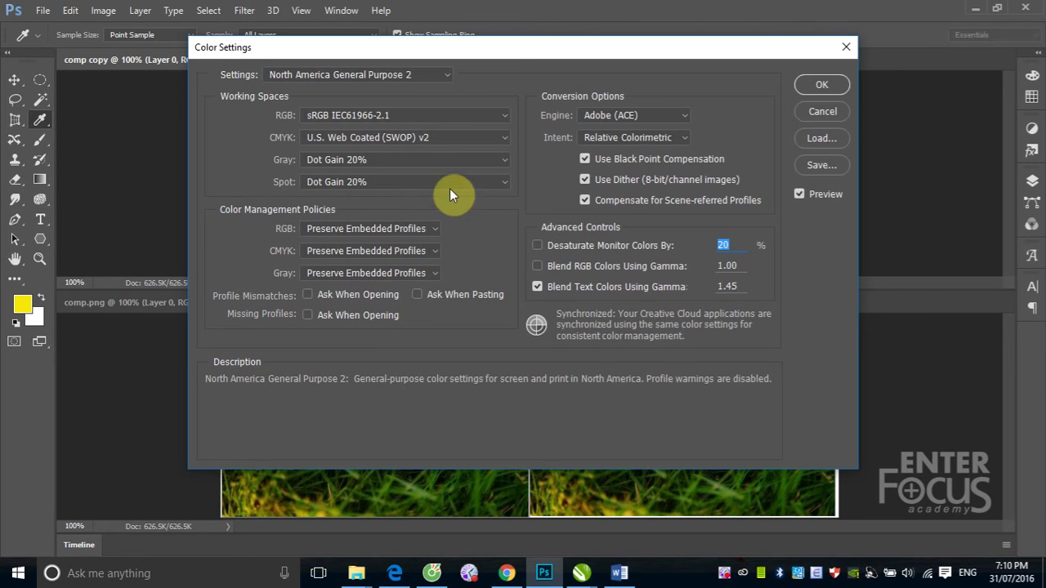
left_click(507, 142)
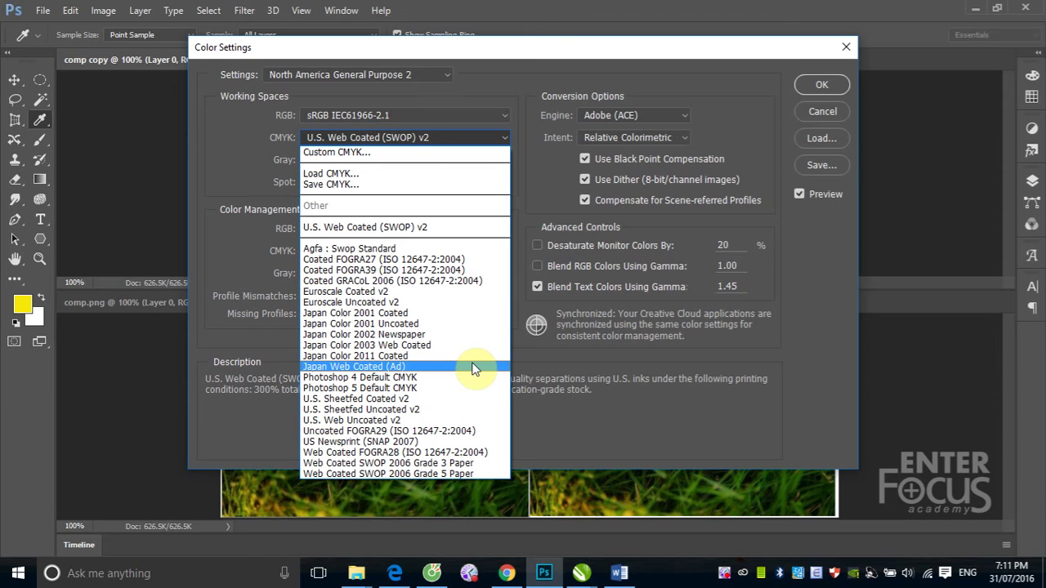
right_click(724, 573)
left_click(771, 380)
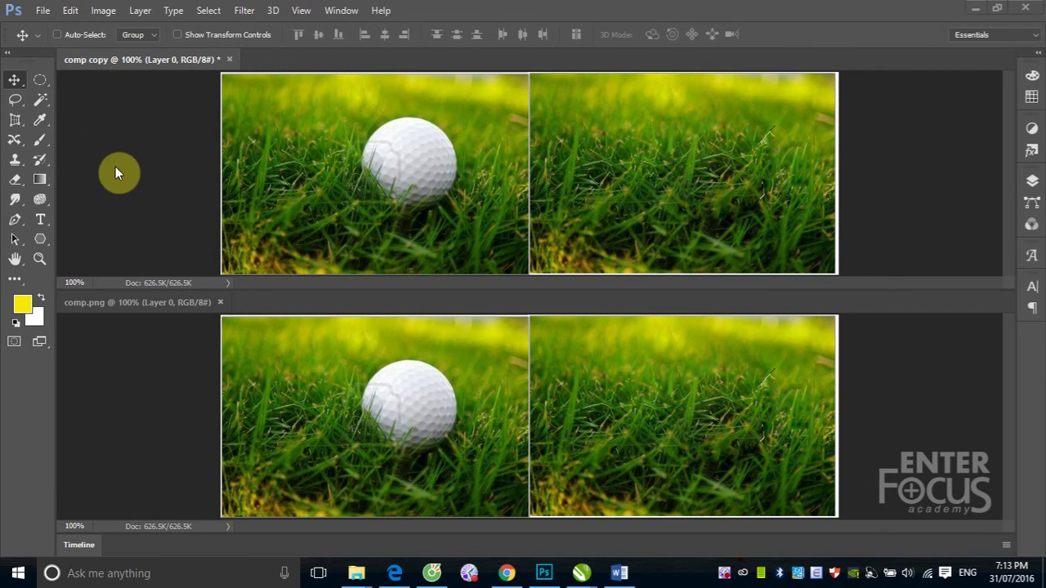
Reopen Color Settings and list the CMYK working spaces, currently Toyo Inks (Coated Web Offset).
left_click(72, 11)
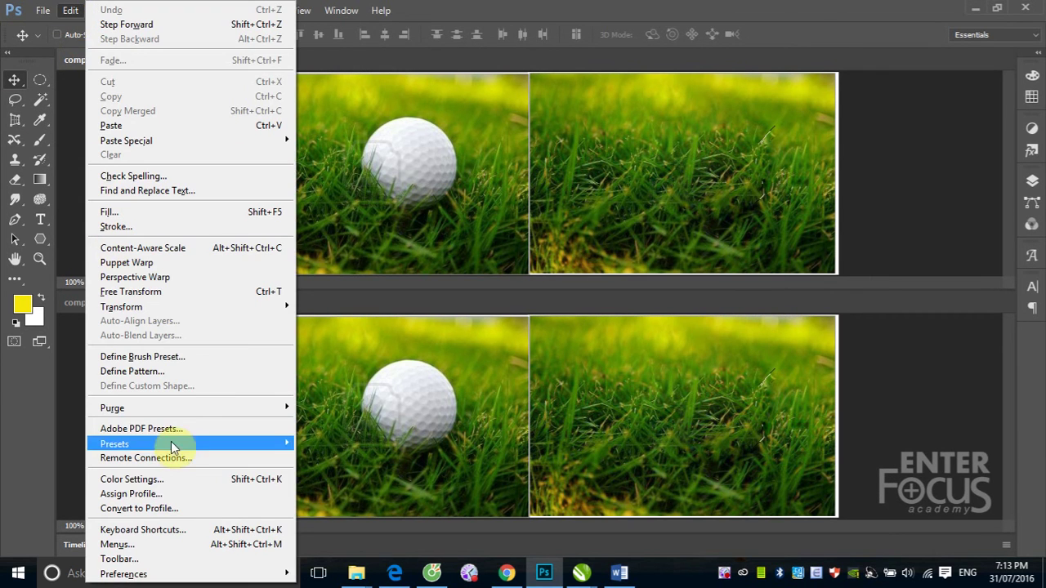
left_click(176, 482)
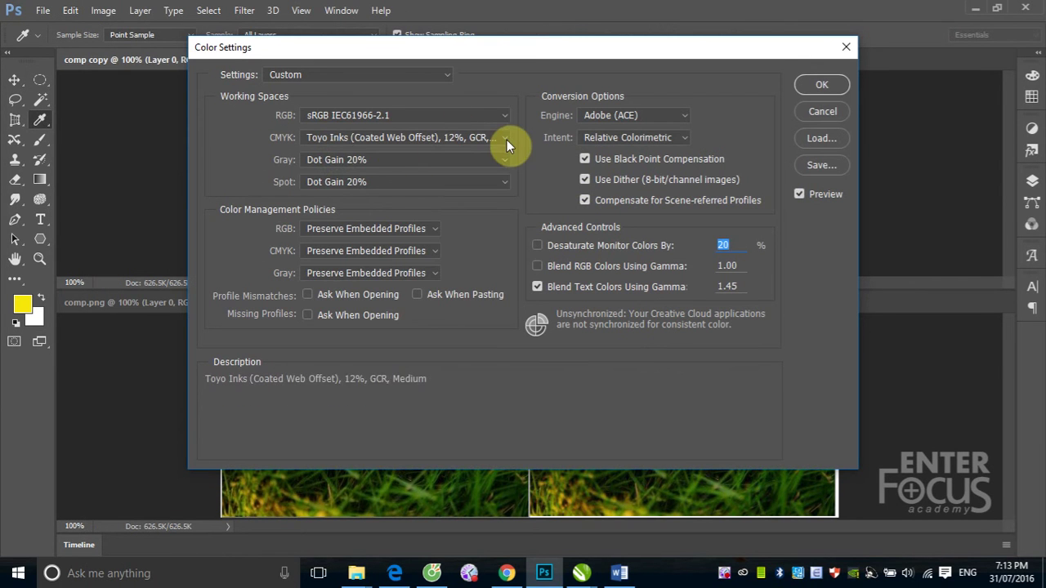
left_click(506, 139)
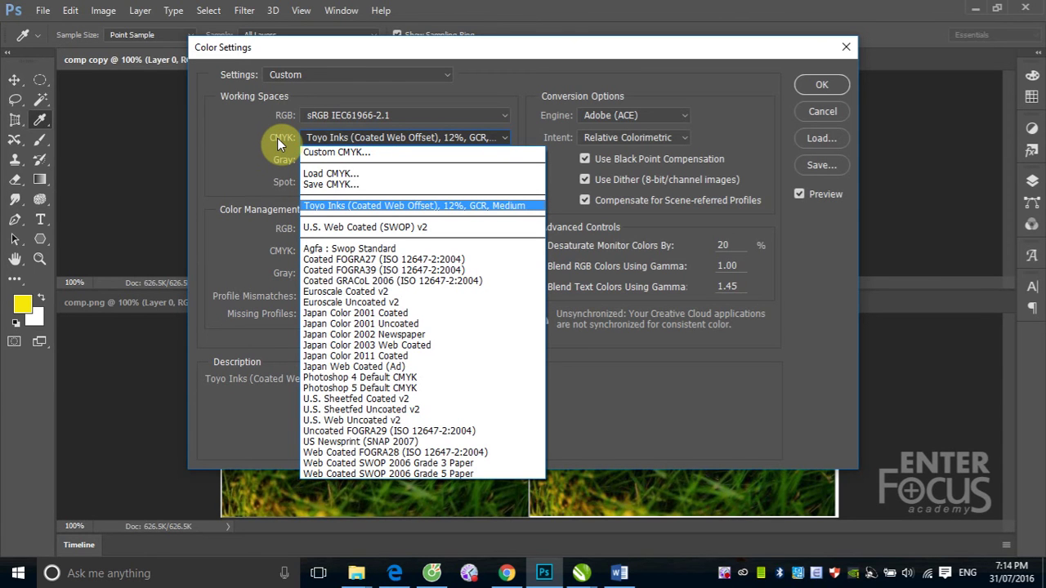
Choose Custom CMYK, keep Toyo Inks (Coated Web Offset) and set Black Ink Limit to 100%.
left_click(353, 156)
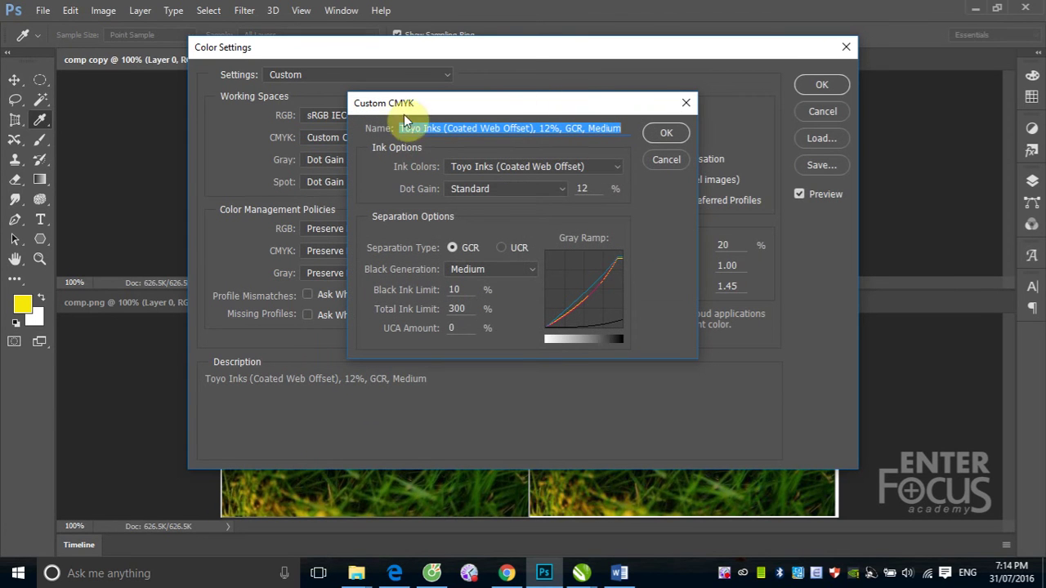
left_click(620, 166)
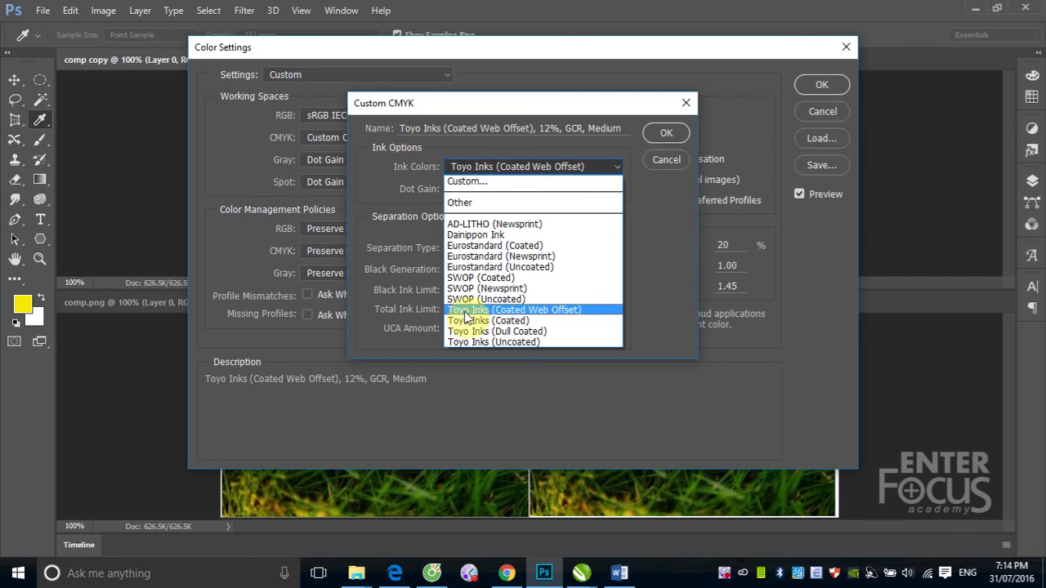
left_click(571, 311)
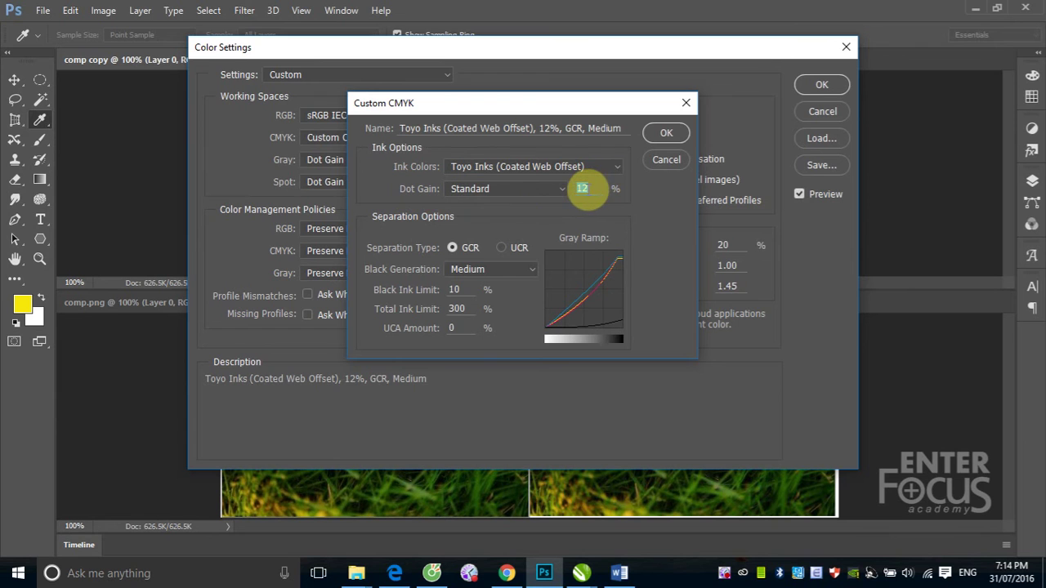
left_click(462, 290)
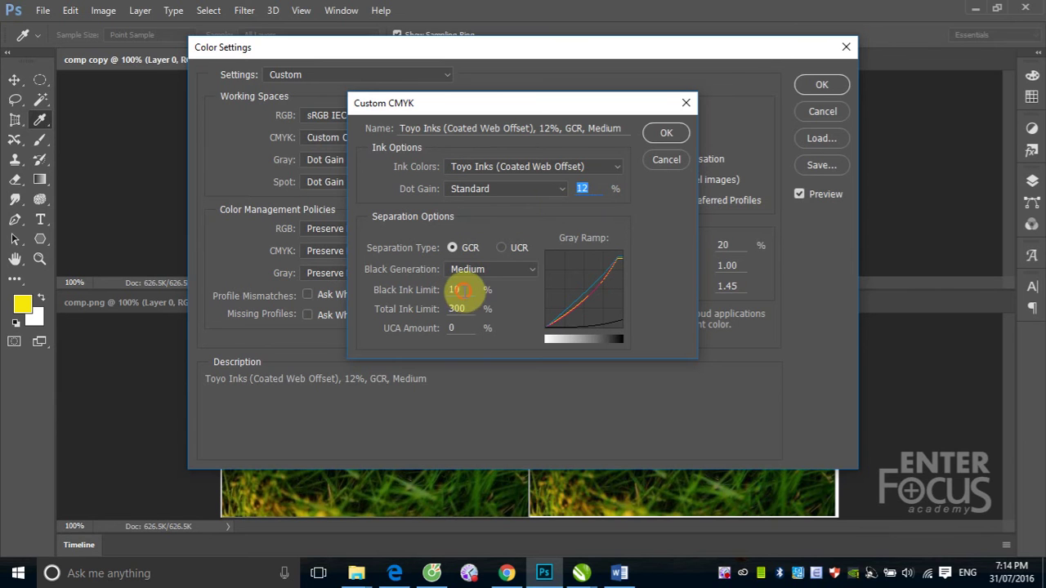
type("0")
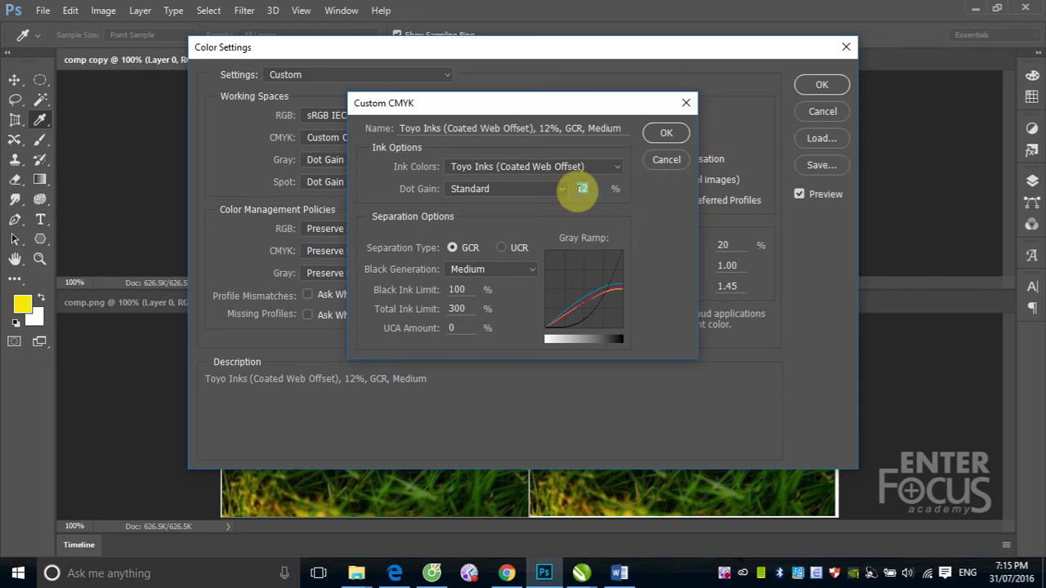
Set Black Ink Limit to 10%, then confirm the Custom CMYK and Color Settings dialogs.
double_click(582, 189)
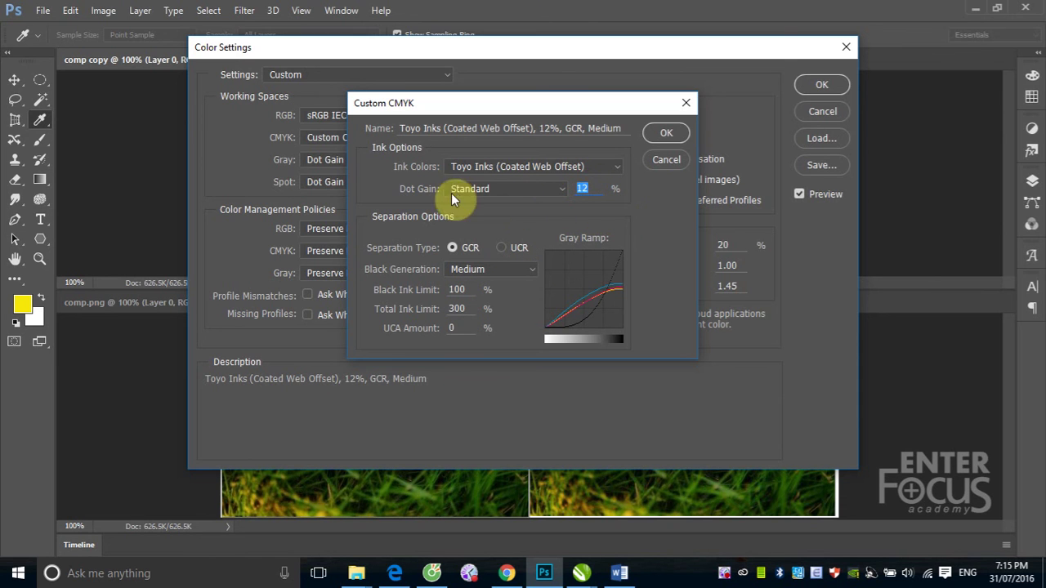
left_click(460, 289)
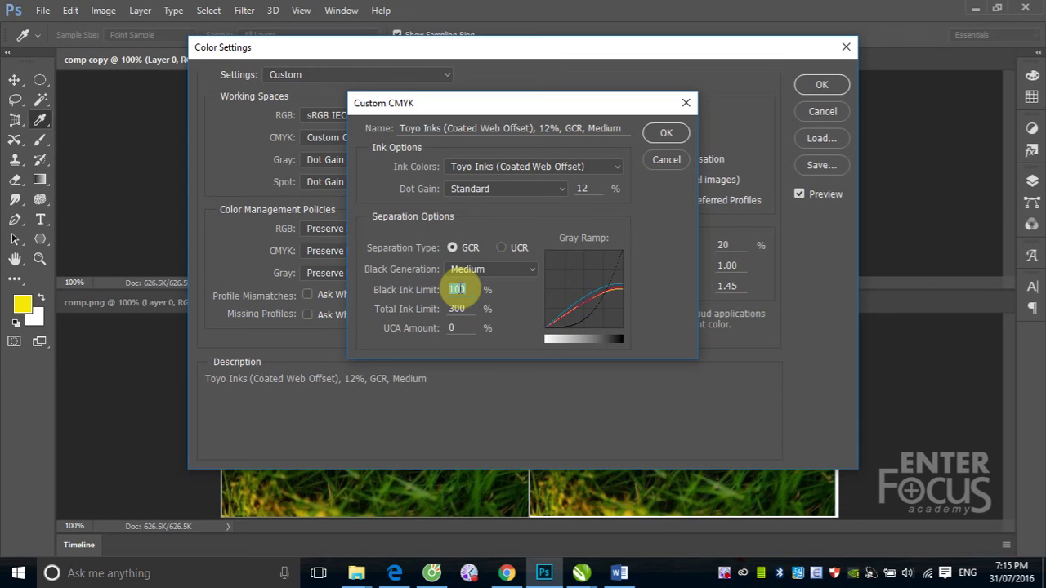
type("1")
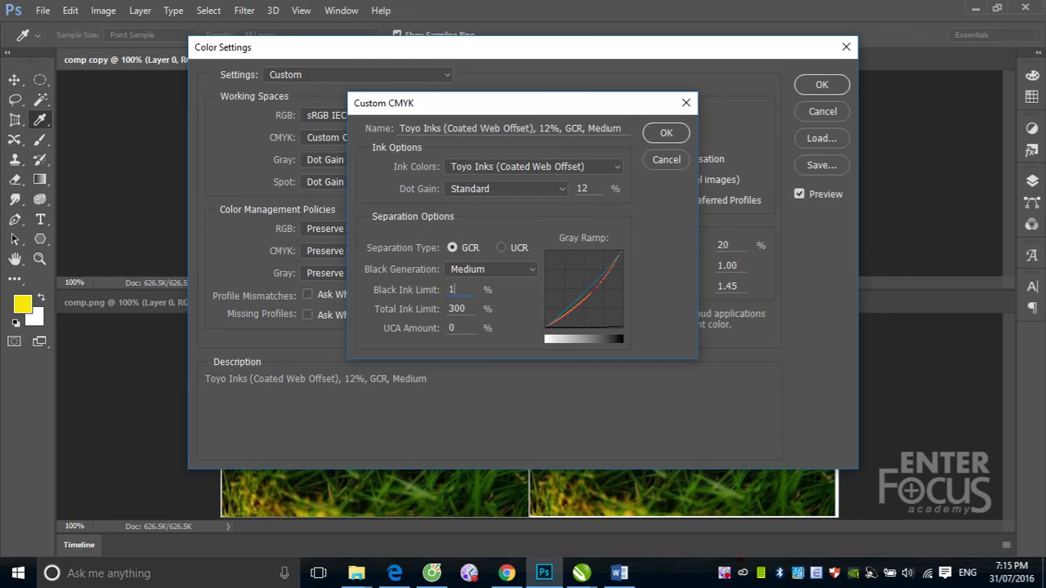
type("0")
left_click(662, 132)
left_click(821, 85)
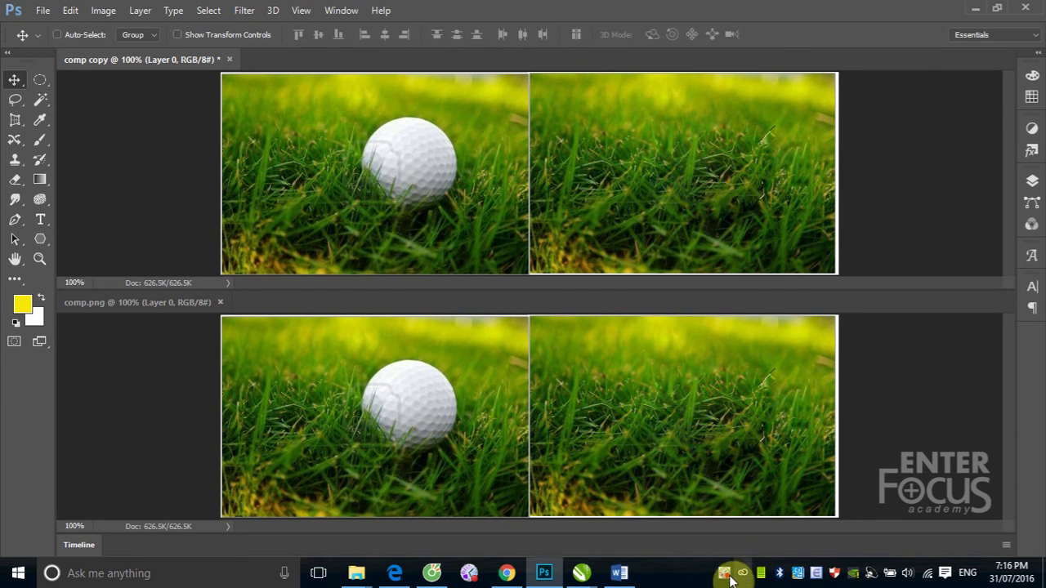
mouse_move(723, 573)
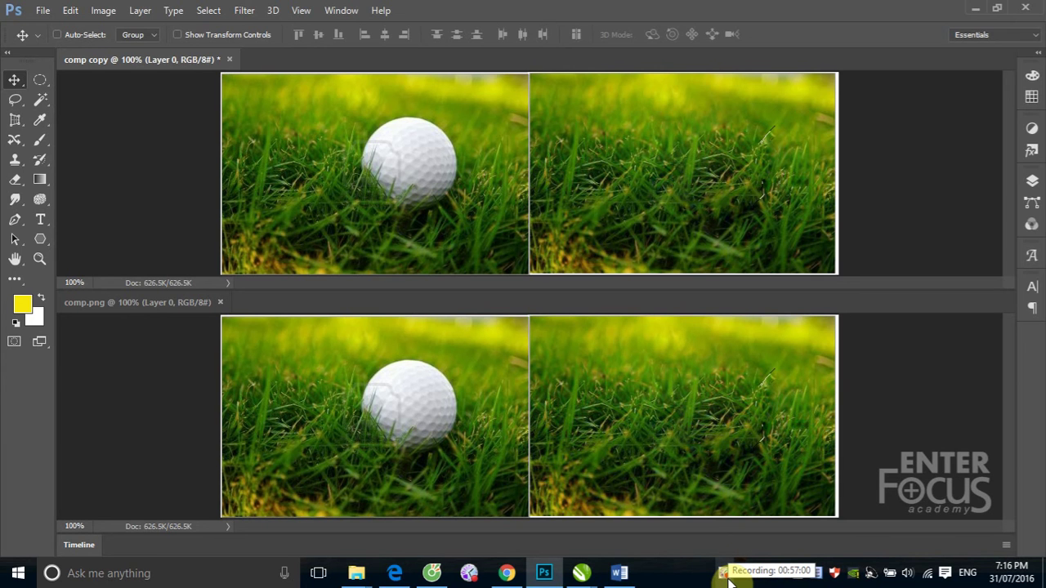
In Cốc Cốc's EnterFocus tab, expand the Tin tức and Đào tạo menus.
left_click(432, 573)
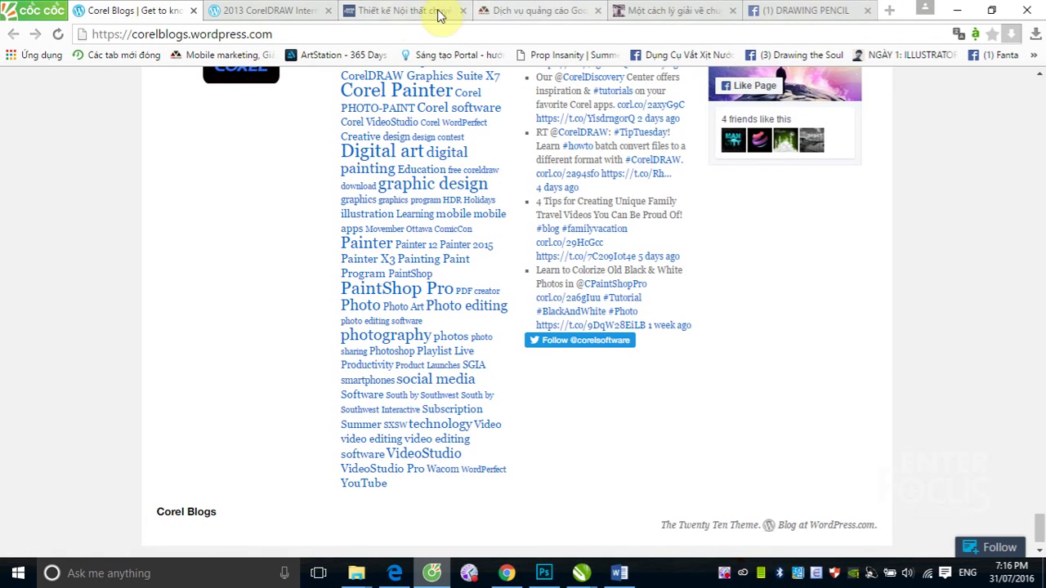
left_click(398, 14)
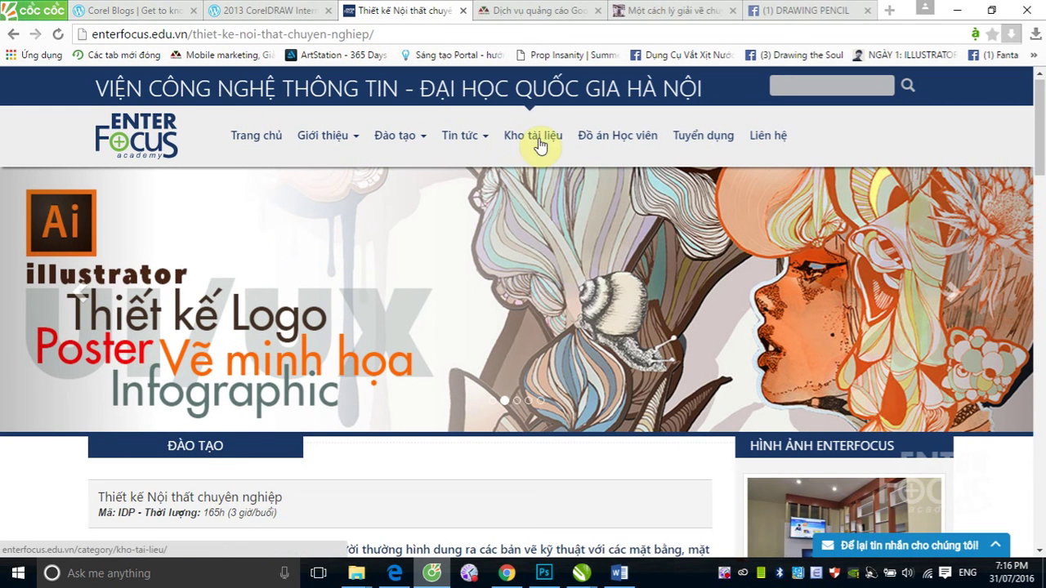
left_click(484, 137)
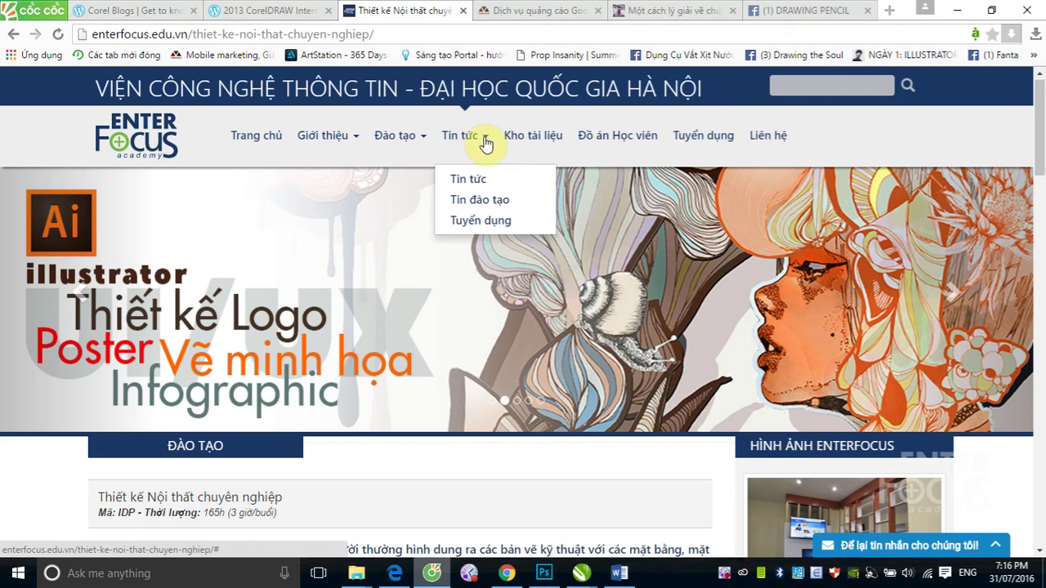
left_click(405, 139)
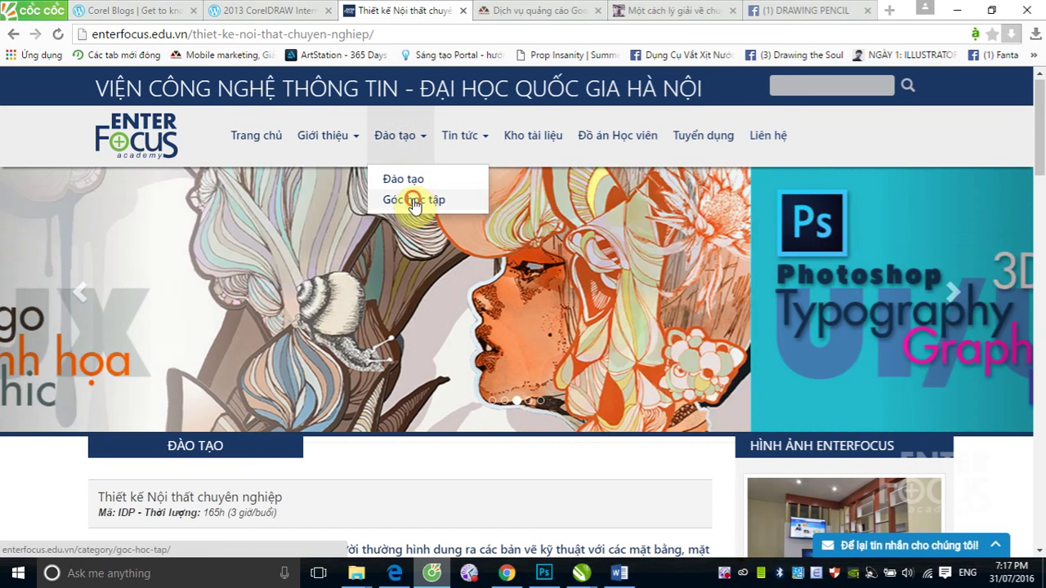
Open the Góc học tập page and scroll down to the RGB to CMYK article.
left_click(409, 200)
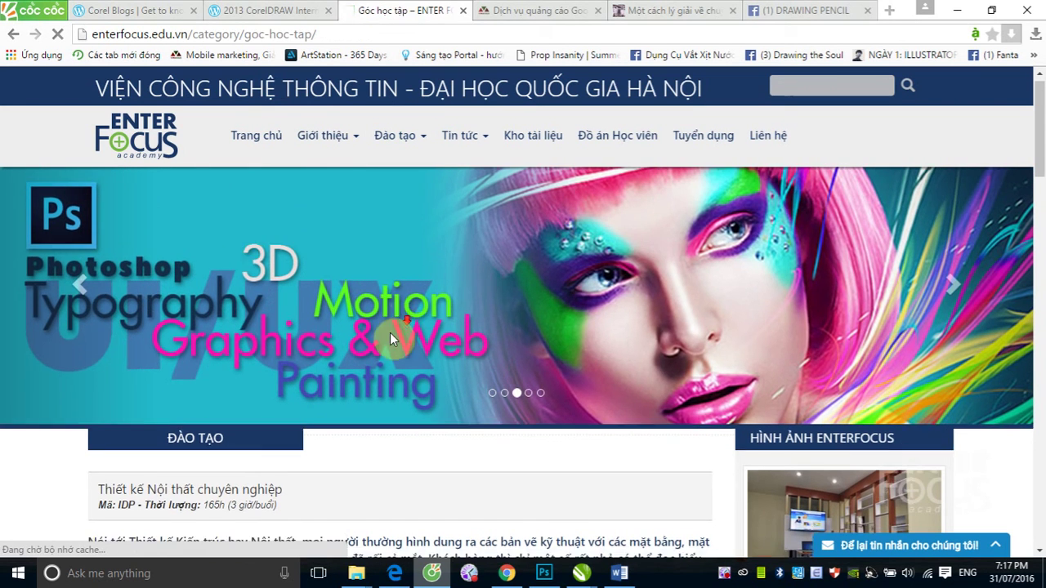
scroll(390, 332, "down", 5)
scroll(385, 343, "down", 4)
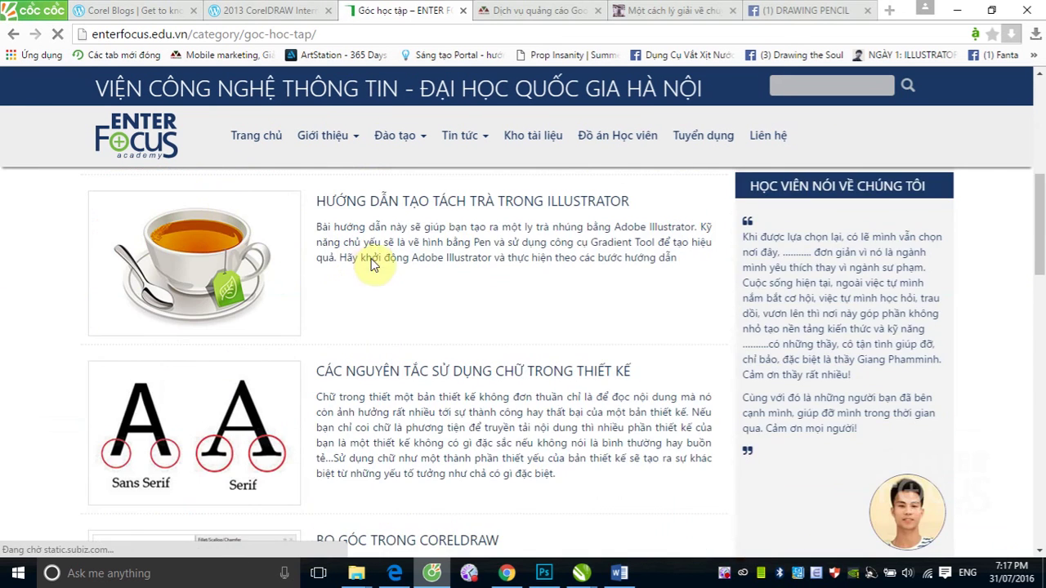
scroll(376, 266, "down", 2)
scroll(376, 266, "down", 3)
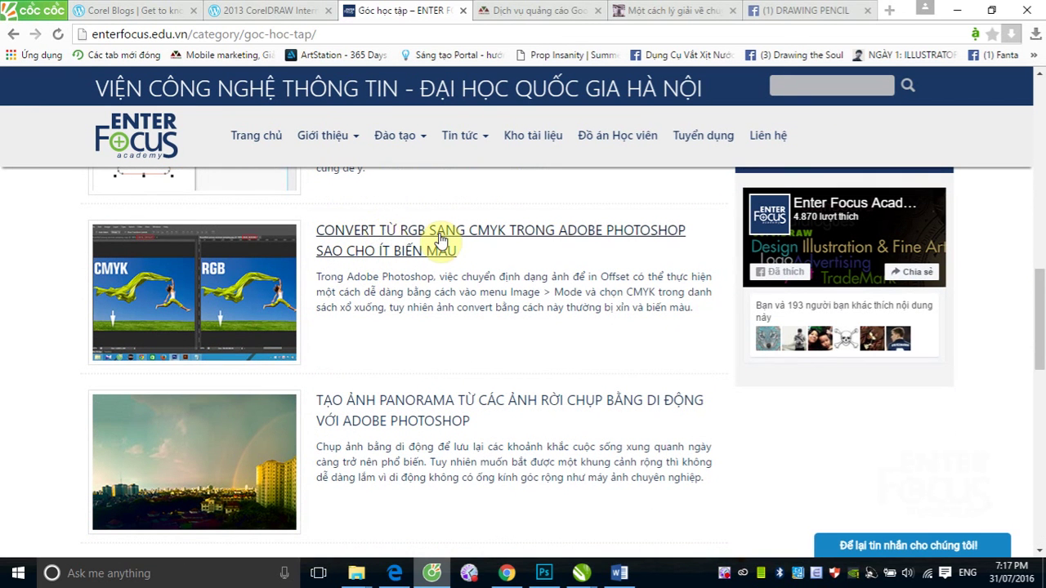